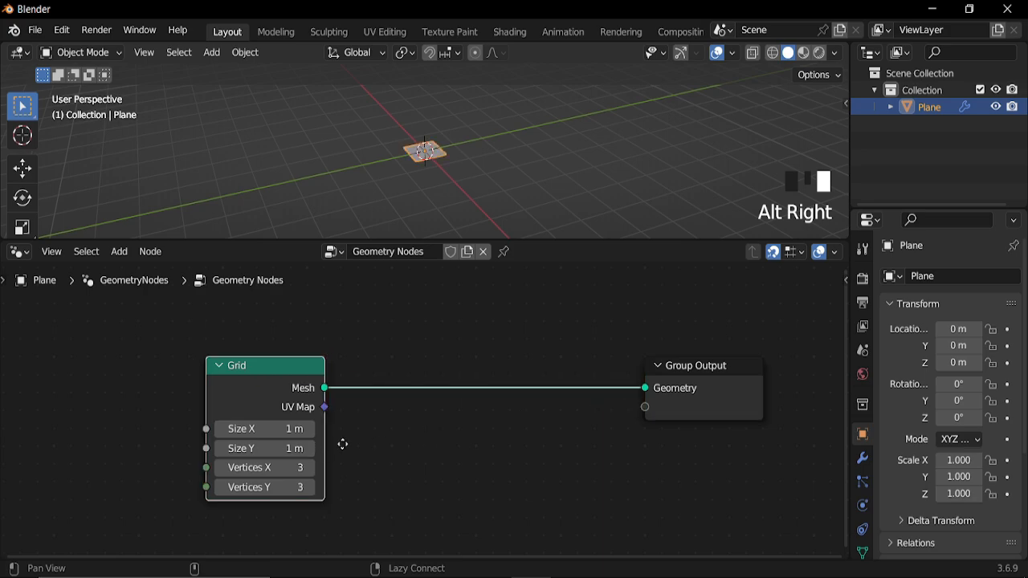
Step: Switch the viewport to wireframe shading and look at the plane from the top
{"action": "middle_click_drag", "start_coordinate": [342, 442], "coordinate": [414, 423]}
{"action": "left_click", "coordinate": [732, 53]}
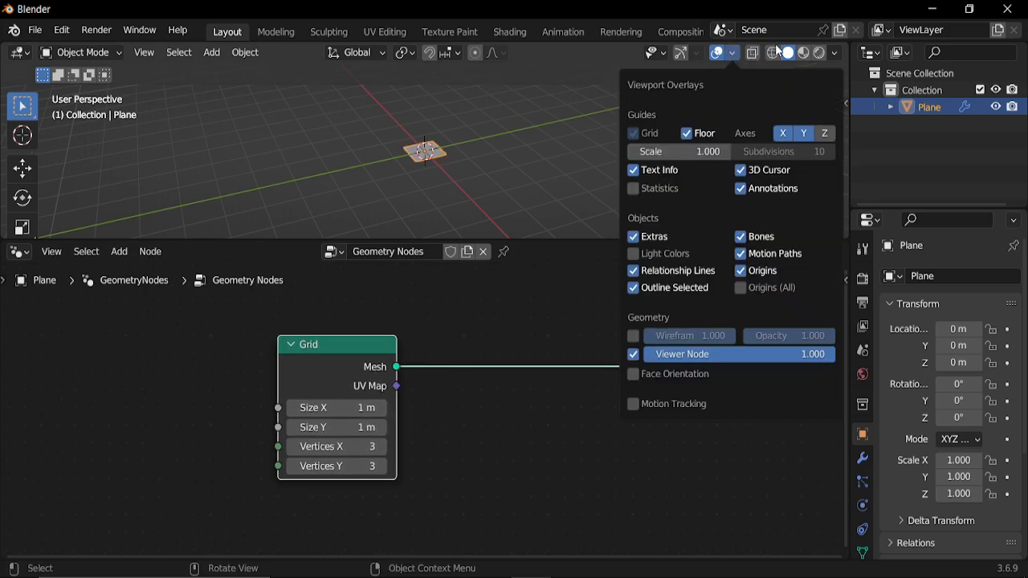
{"action": "left_click", "coordinate": [480, 71]}
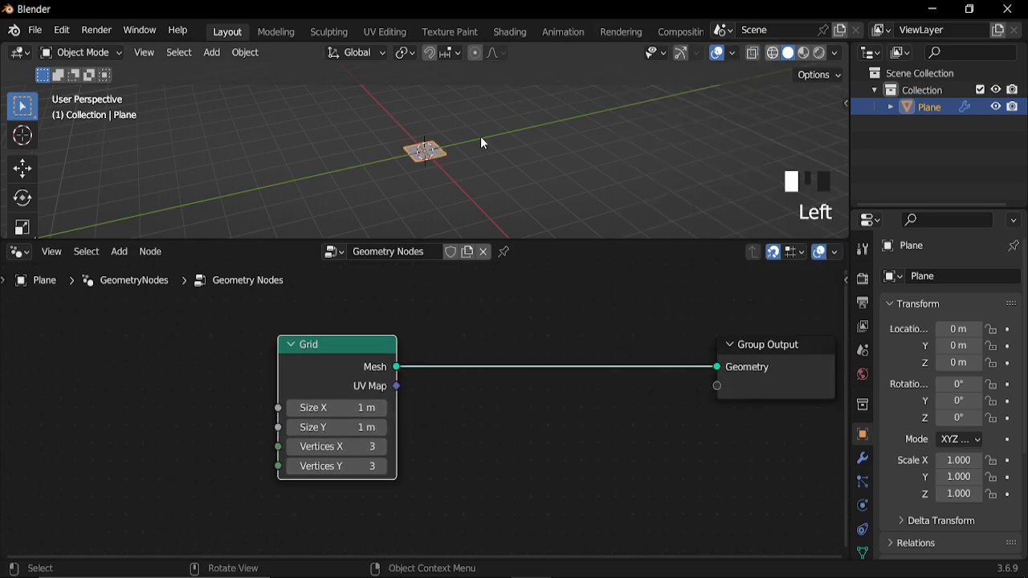
{"action": "key", "text": "KP_7"}
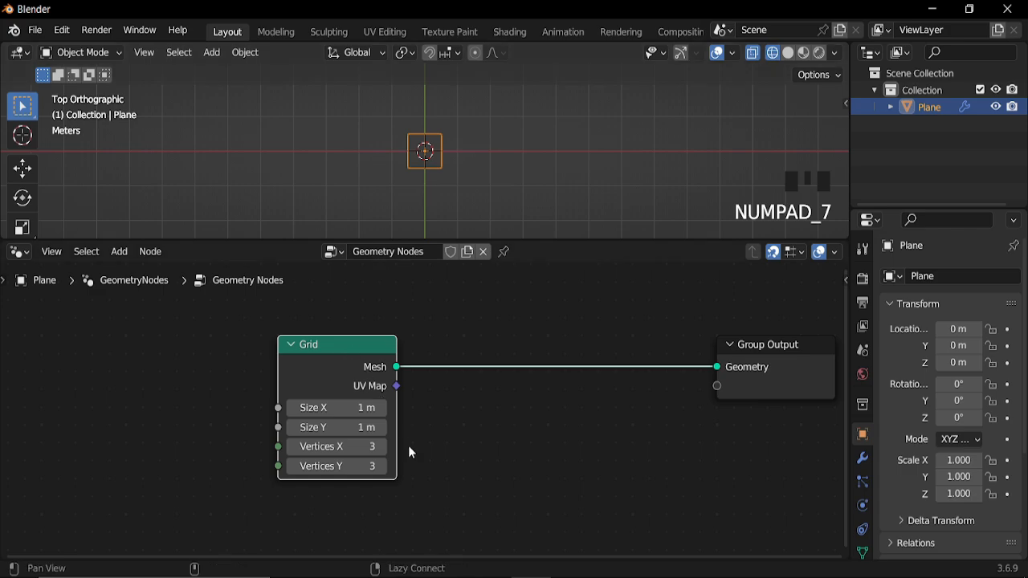
Step: Set the Grid node's size to 5 m and its vertex count to 6 in both X and Y
{"action": "middle_click_drag", "start_coordinate": [409, 447], "coordinate": [378, 381]}
{"action": "left_click", "coordinate": [375, 379]}
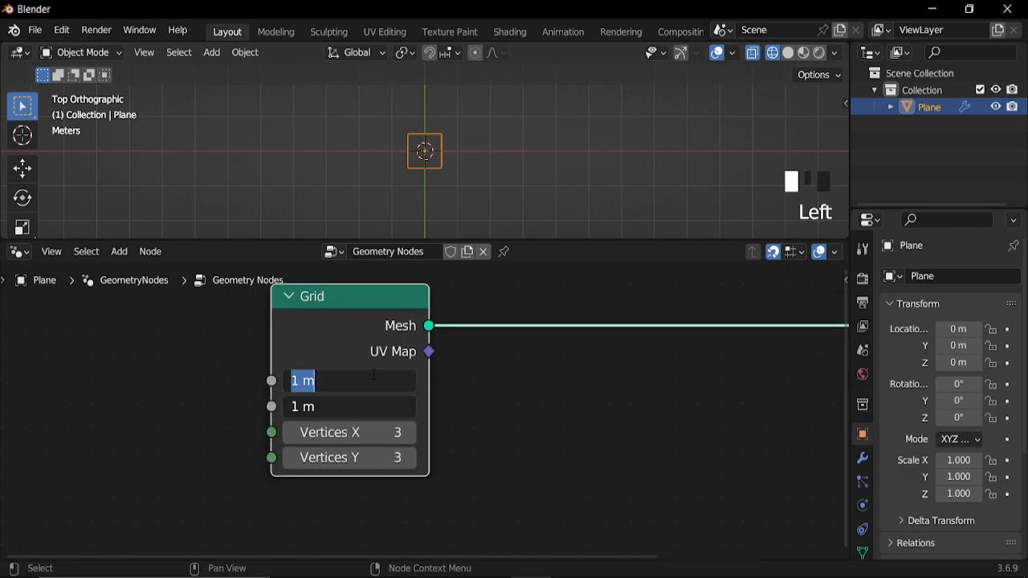
{"action": "key", "text": "Return"}
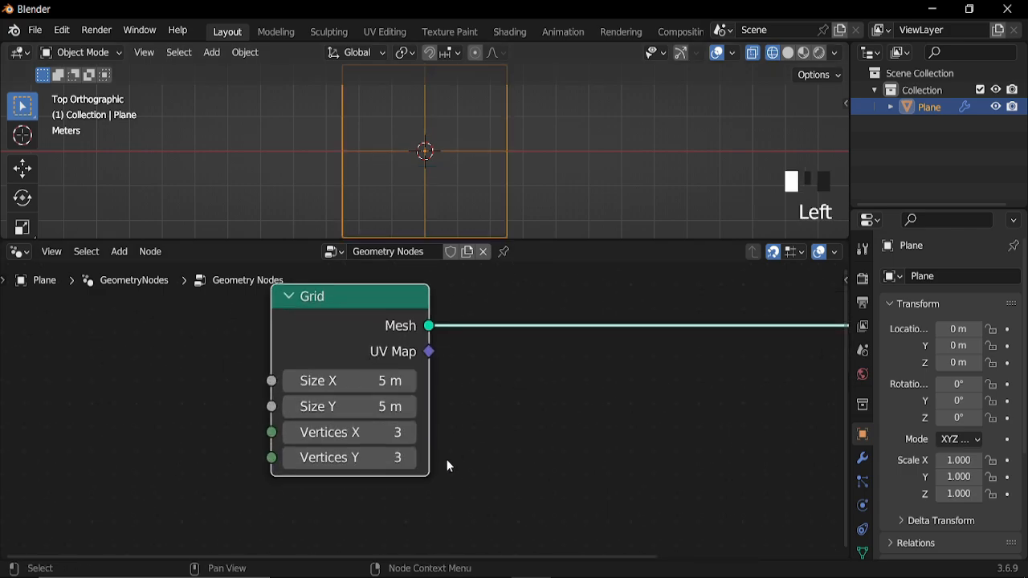
{"action": "left_click", "coordinate": [366, 431]}
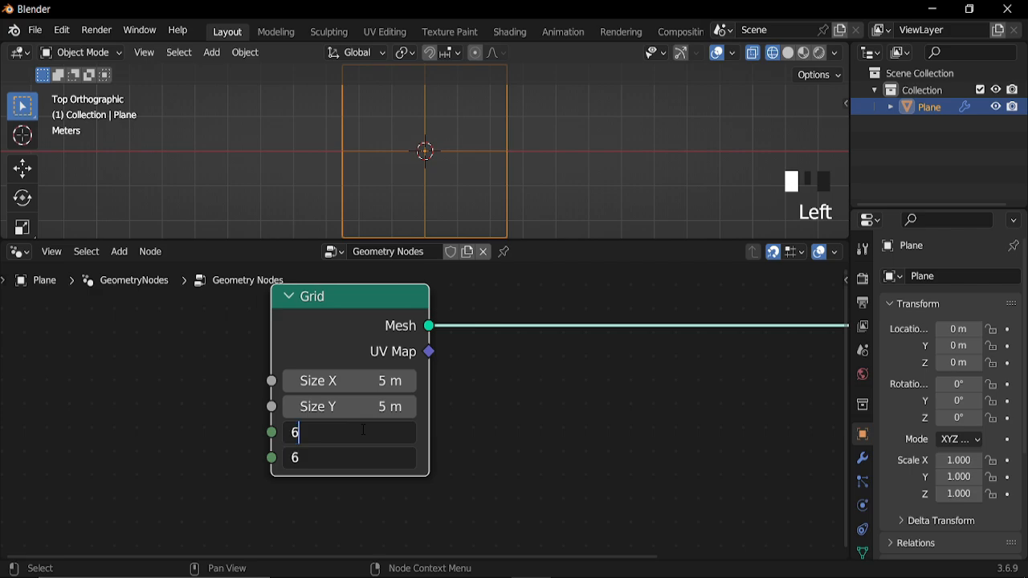
{"action": "type", "text": "6"}
{"action": "key", "text": "Return"}
Step: Insert an Extrude Mesh node between Grid and Group Output and set its offset scale to 0
{"action": "scroll", "coordinate": [552, 426], "scroll_direction": "down", "scroll_amount": 4}
{"action": "middle_click_drag", "start_coordinate": [553, 429], "coordinate": [458, 440]}
{"action": "key", "text": "shift+a"}
{"action": "mouse_move", "coordinate": [452, 370]}
{"action": "mouse_move", "coordinate": [545, 437]}
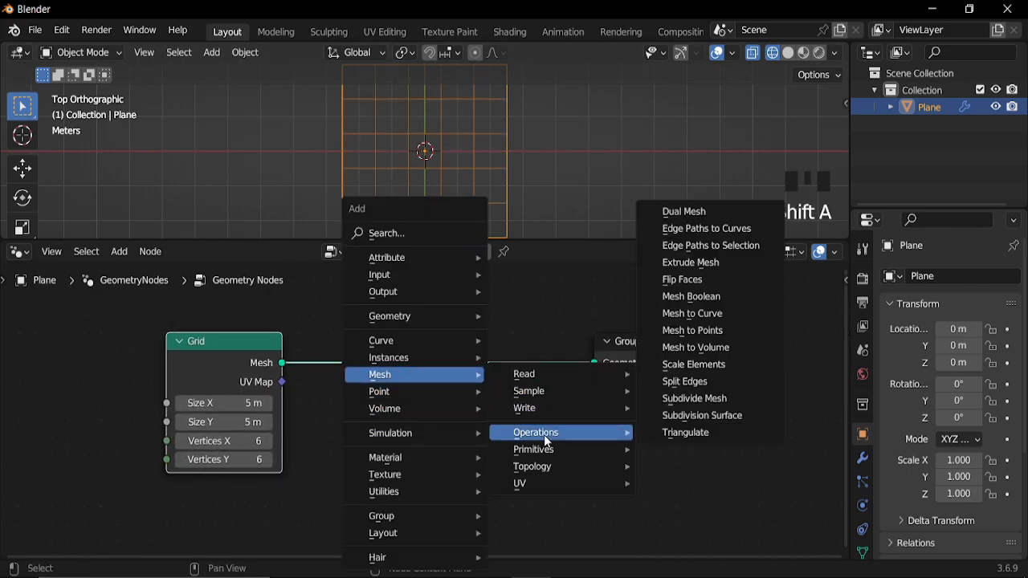
{"action": "left_click", "coordinate": [689, 262]}
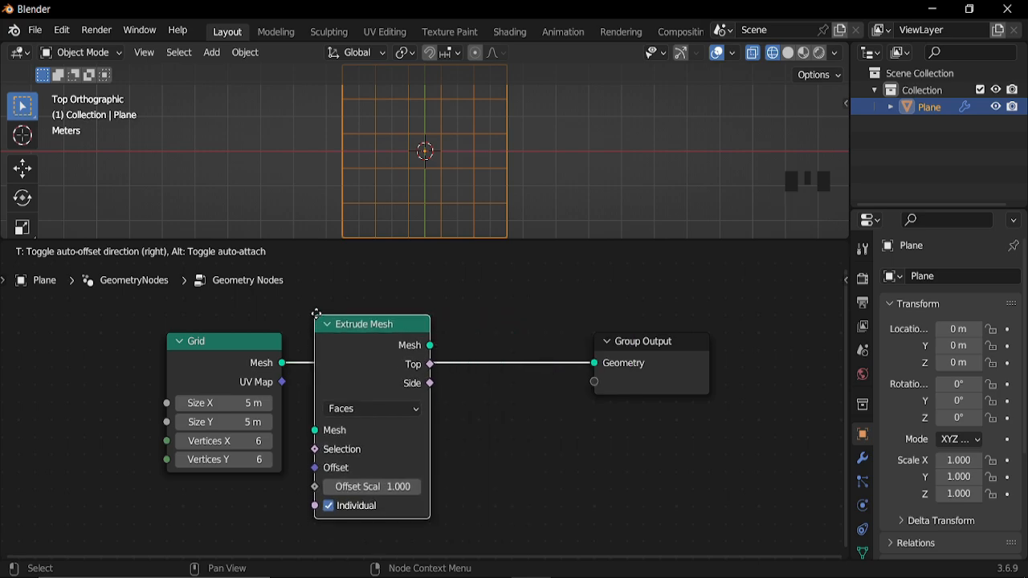
{"action": "left_click", "coordinate": [417, 463]}
{"action": "middle_click_drag", "start_coordinate": [416, 459], "coordinate": [409, 428]}
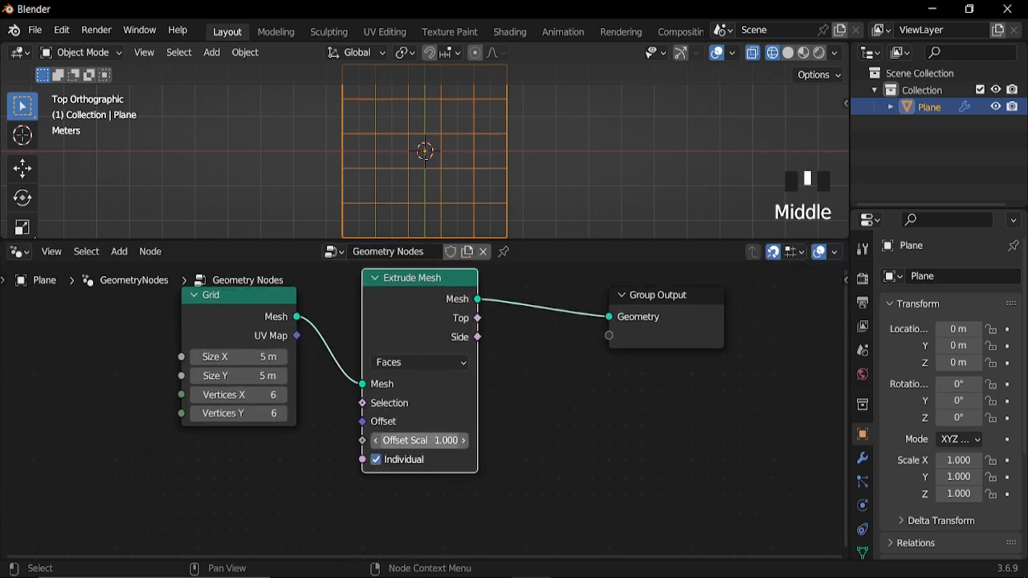
{"action": "left_click", "coordinate": [411, 440]}
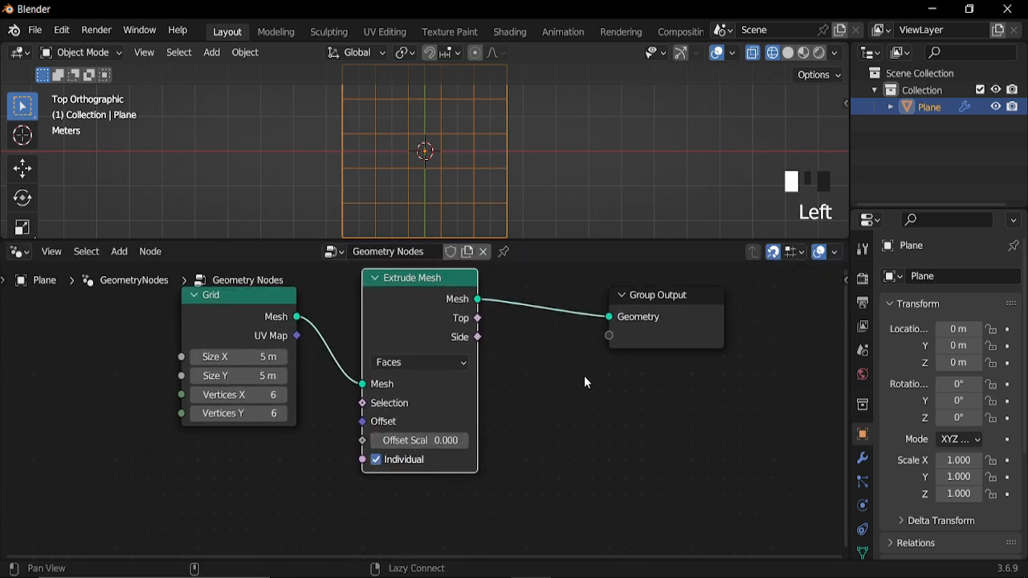
Step: Add a Scale Elements node between Extrude Mesh and Group Output, making room by moving Group Output away
{"action": "middle_click_drag", "start_coordinate": [666, 325], "coordinate": [472, 377]}
{"action": "left_click_drag", "start_coordinate": [473, 376], "coordinate": [619, 360]}
{"action": "left_click_drag", "start_coordinate": [285, 361], "coordinate": [438, 370]}
{"action": "type", "text": "sc"}
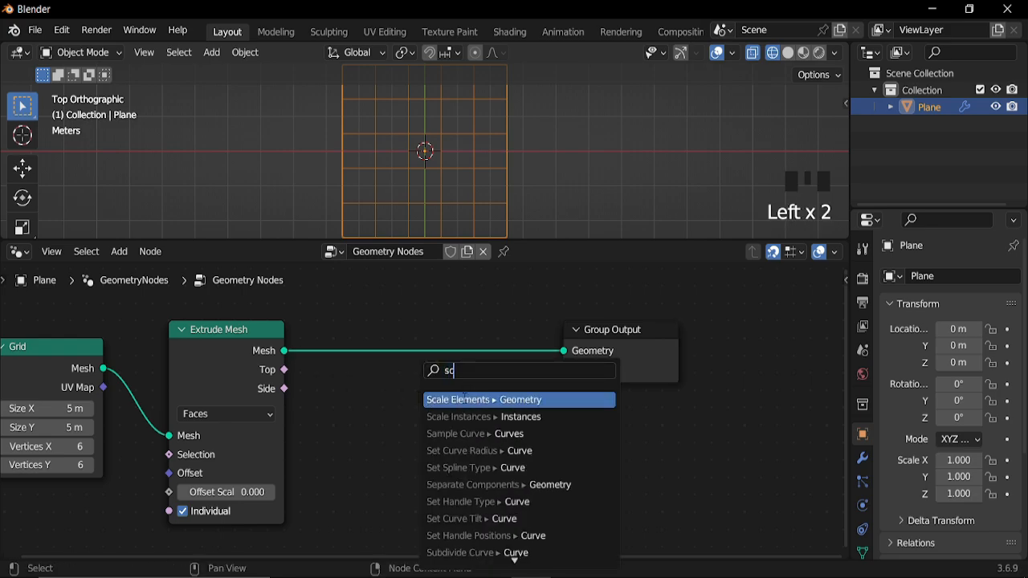
{"action": "left_click", "coordinate": [465, 399]}
{"action": "left_click", "coordinate": [438, 390]}
{"action": "right_click_drag", "start_coordinate": [504, 345], "coordinate": [506, 357], "text": "ctrl"}
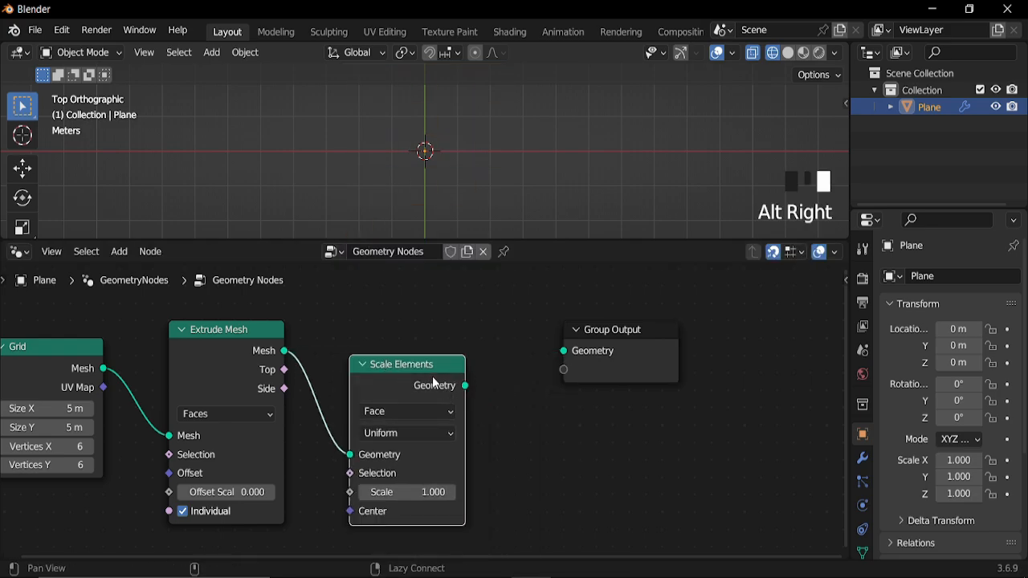
{"action": "right_click_drag", "start_coordinate": [449, 378], "coordinate": [527, 361], "text": "alt"}
{"action": "left_click_drag", "start_coordinate": [421, 370], "coordinate": [408, 338]}
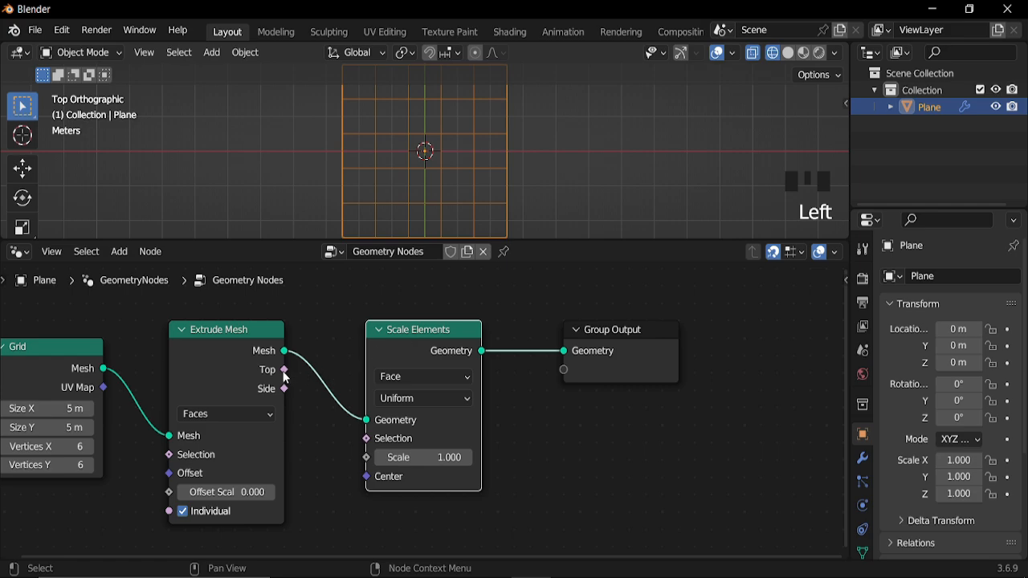
Step: Connect Extrude Mesh's Top output to the Scale Elements selection and set the scale to 0.8
{"action": "left_click_drag", "start_coordinate": [284, 370], "coordinate": [350, 424]}
{"action": "middle_click_drag", "start_coordinate": [458, 431], "coordinate": [481, 418]}
{"action": "left_click_drag", "start_coordinate": [440, 425], "coordinate": [358, 425], "text": "shift"}
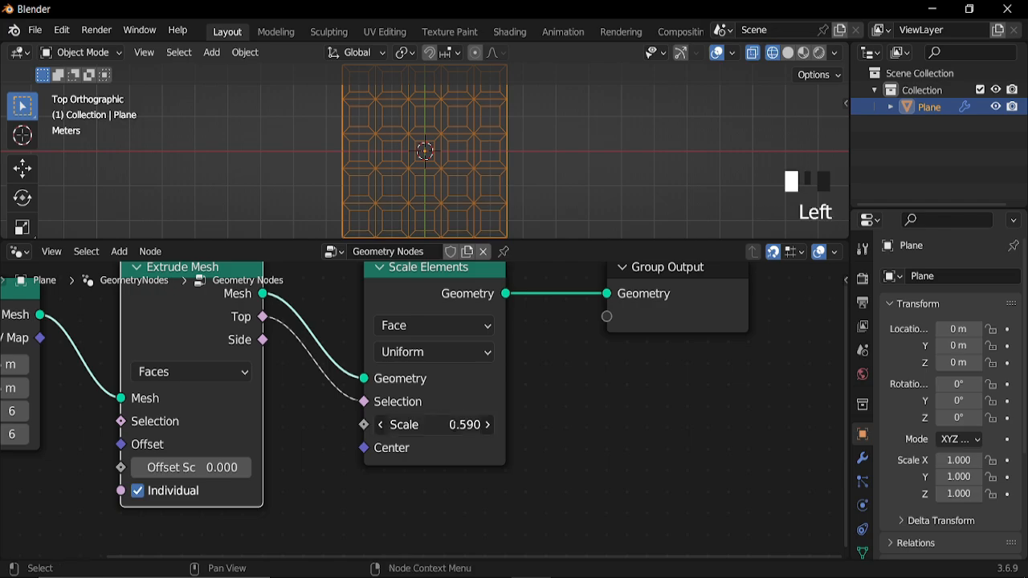
{"action": "key", "text": "Return"}
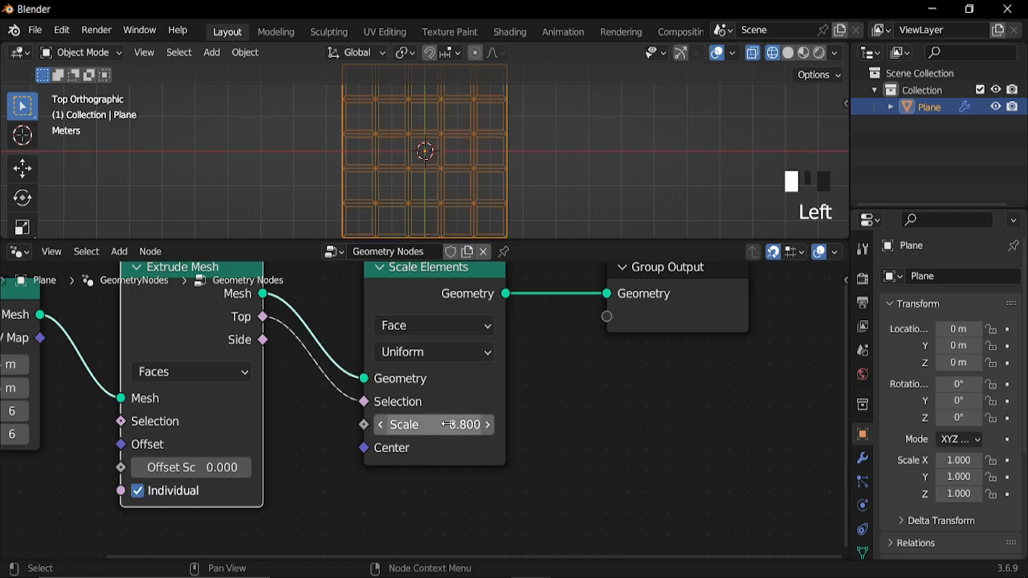
Step: Move the Group Output node farther away from Scale Elements to make room for more nodes
{"action": "scroll", "coordinate": [572, 384], "scroll_direction": "down", "scroll_amount": 2}
{"action": "middle_click_drag", "start_coordinate": [571, 384], "coordinate": [436, 412]}
{"action": "left_click", "coordinate": [501, 361]}
{"action": "left_click_drag", "start_coordinate": [501, 360], "coordinate": [727, 361]}
{"action": "left_click", "coordinate": [344, 367]}
{"action": "key", "text": "shift+a"}
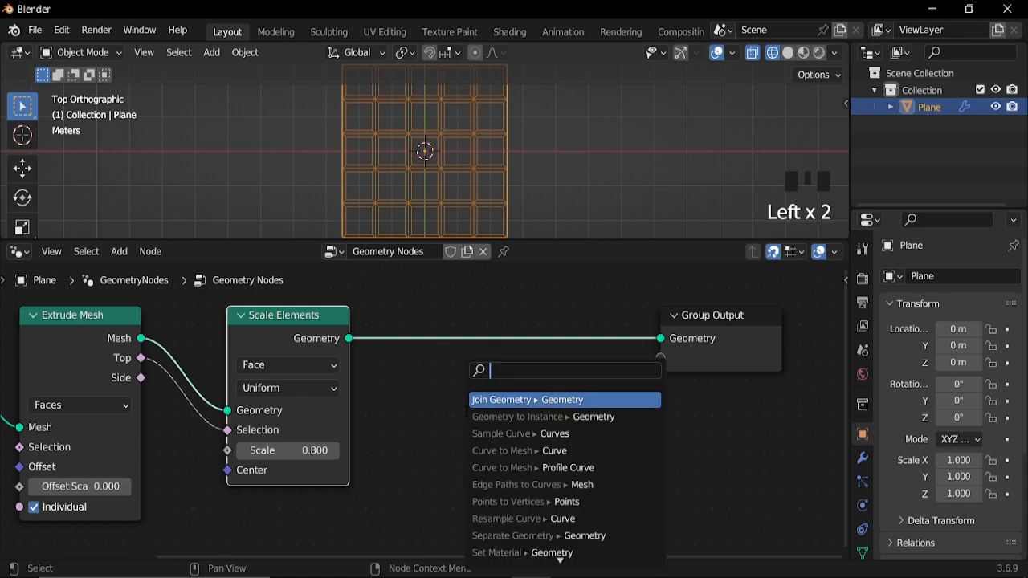
{"action": "type", "text": "de"}
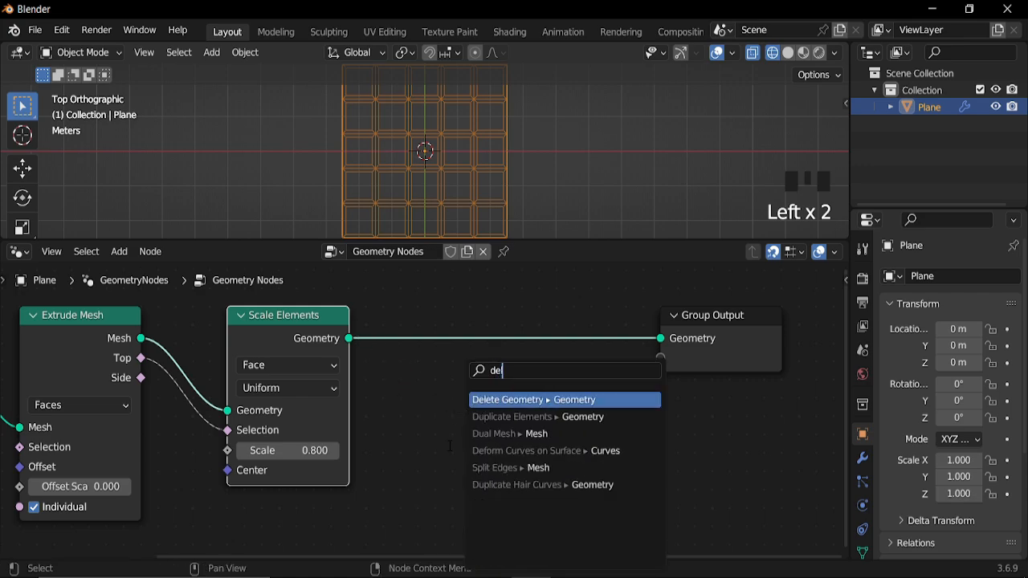
{"action": "left_click", "coordinate": [424, 454]}
Step: Add a Separate Geometry node fed by Scale Elements and link its Selection output to Group Output's Geometry
{"action": "left_click_drag", "start_coordinate": [384, 381], "coordinate": [523, 402]}
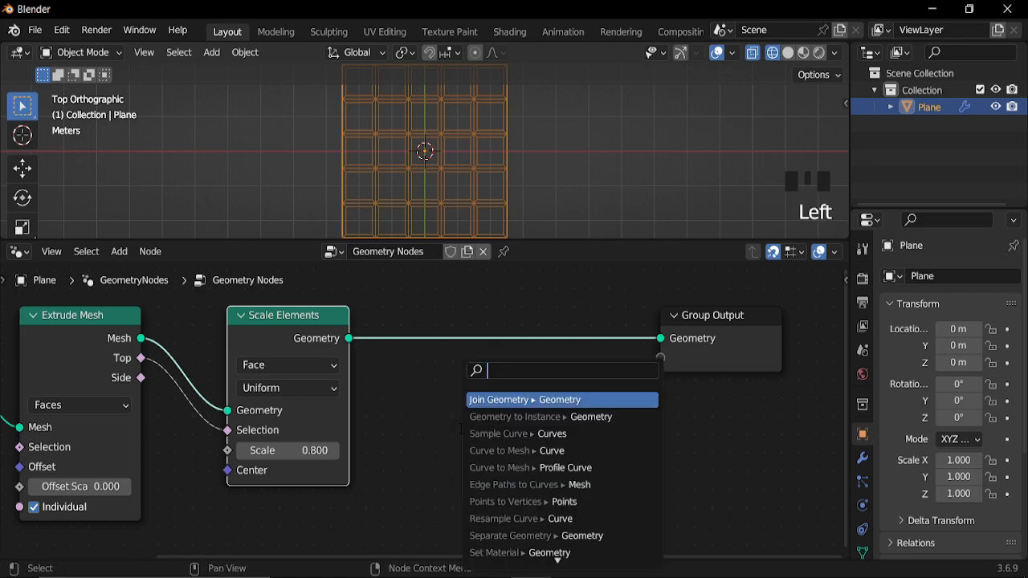
{"action": "type", "text": "sep"}
{"action": "key", "text": "Return"}
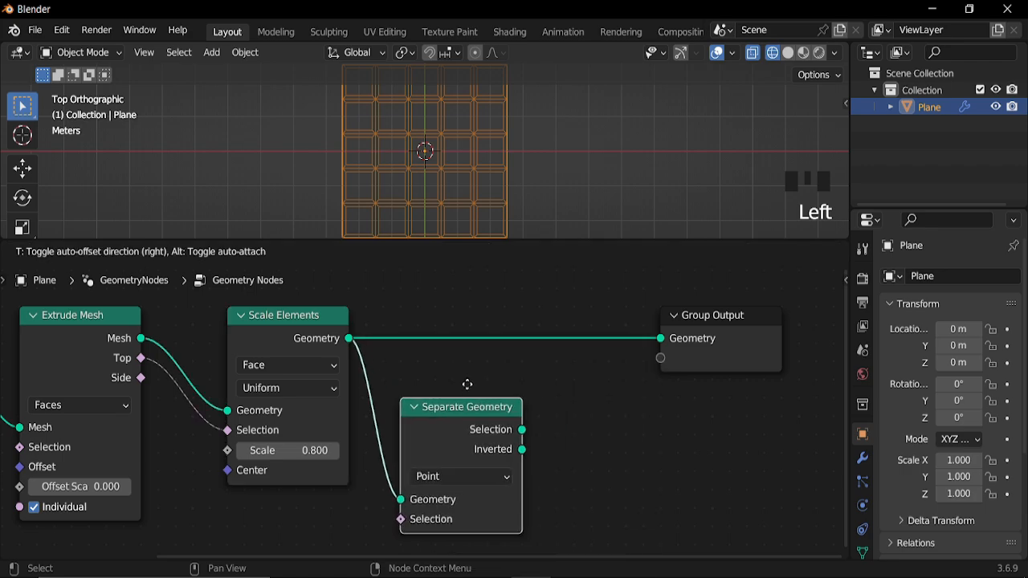
{"action": "left_click", "coordinate": [473, 391]}
{"action": "middle_click_drag", "start_coordinate": [487, 397], "coordinate": [400, 389]}
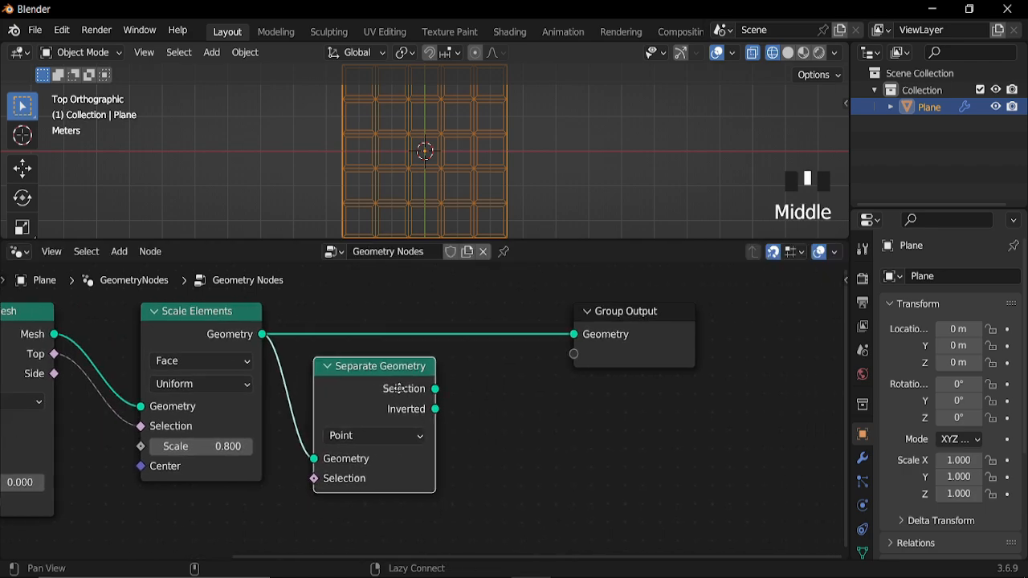
{"action": "left_click_drag", "start_coordinate": [436, 389], "coordinate": [522, 374]}
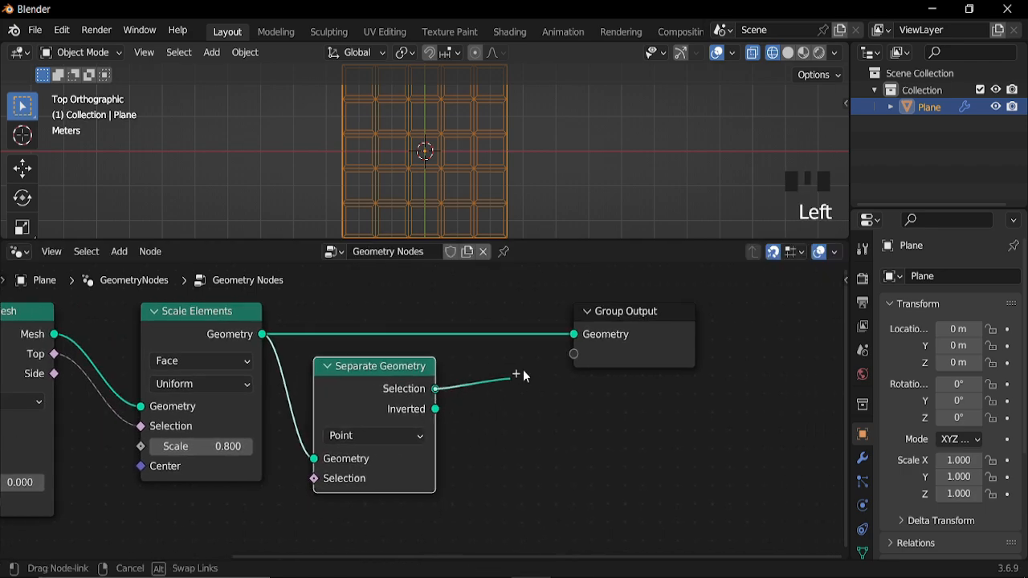
{"action": "left_click_drag", "start_coordinate": [551, 342], "coordinate": [573, 335]}
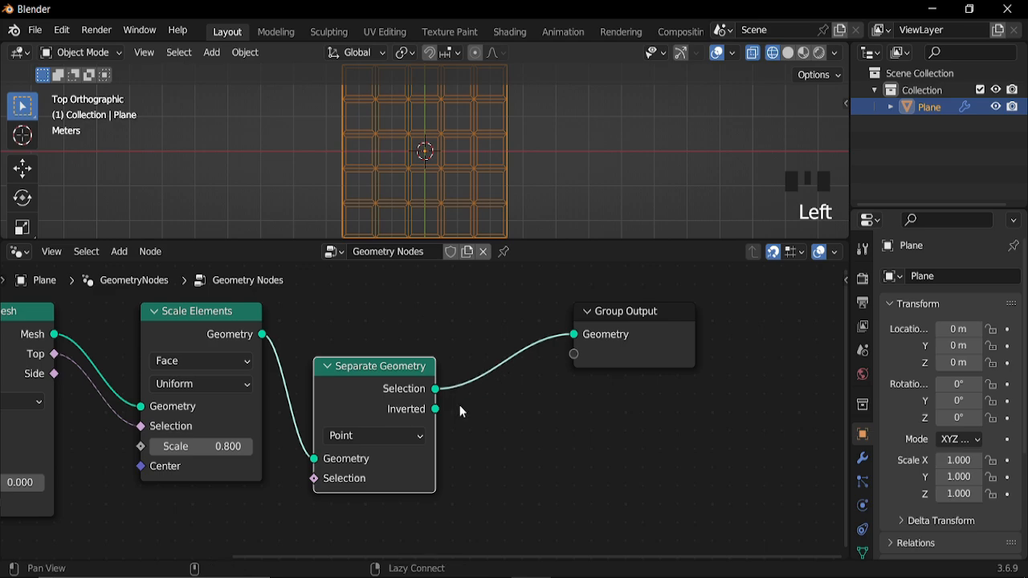
Step: Set Separate Geometry to the Face domain and connect Extrude Mesh's Top output to its Selection input
{"action": "middle_click_drag", "start_coordinate": [459, 405], "coordinate": [358, 401]}
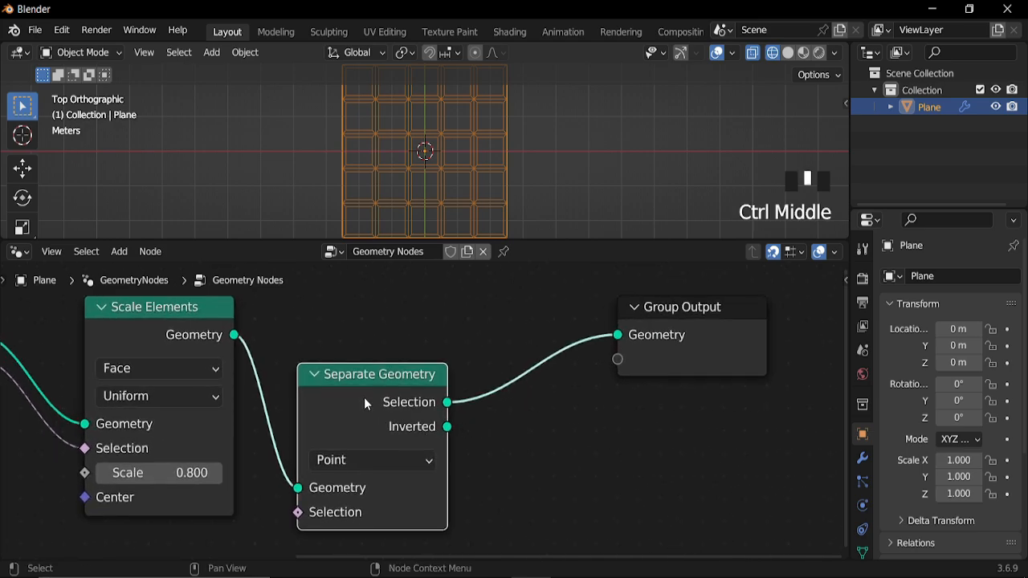
{"action": "left_click_drag", "start_coordinate": [363, 397], "coordinate": [381, 325]}
{"action": "left_click_drag", "start_coordinate": [399, 398], "coordinate": [380, 470]}
{"action": "middle_click_drag", "start_coordinate": [249, 379], "coordinate": [161, 389], "text": "ctrl"}
{"action": "middle_click_drag", "start_coordinate": [161, 390], "coordinate": [213, 389]}
{"action": "left_click_drag", "start_coordinate": [140, 371], "coordinate": [388, 435]}
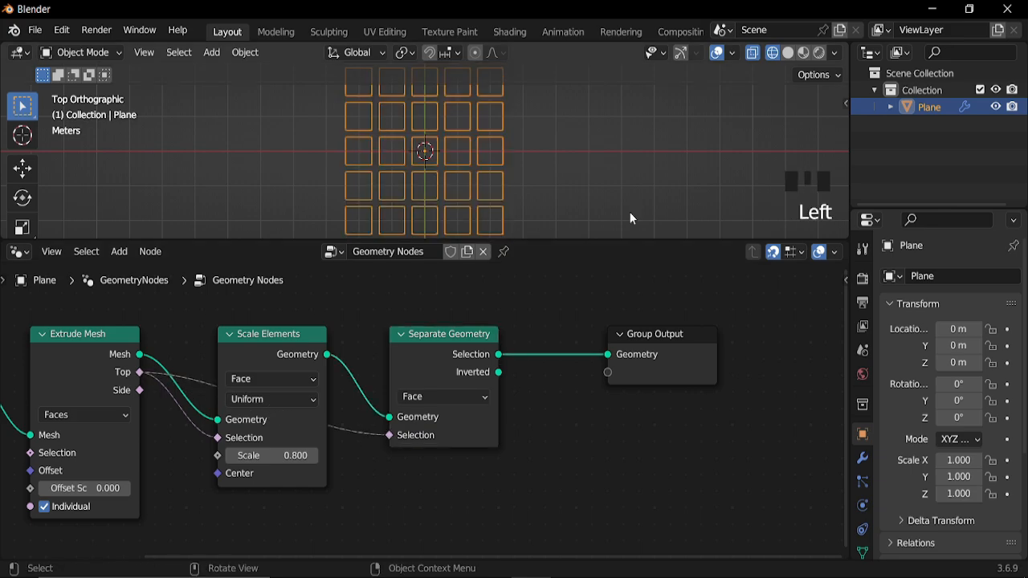
Step: Switch the viewport to solid shading and mute and unmute the Separate Geometry node to compare its effect
{"action": "left_click", "coordinate": [787, 53]}
{"action": "middle_click_drag", "start_coordinate": [517, 160], "coordinate": [446, 69]}
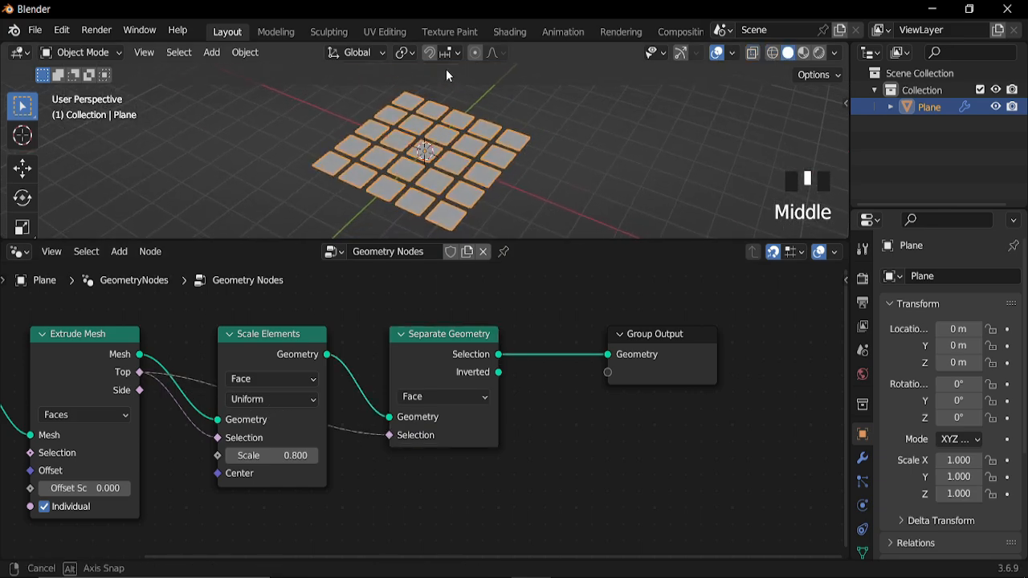
{"action": "left_click", "coordinate": [448, 366]}
{"action": "key", "text": "m"}
{"action": "key", "text": "m"}
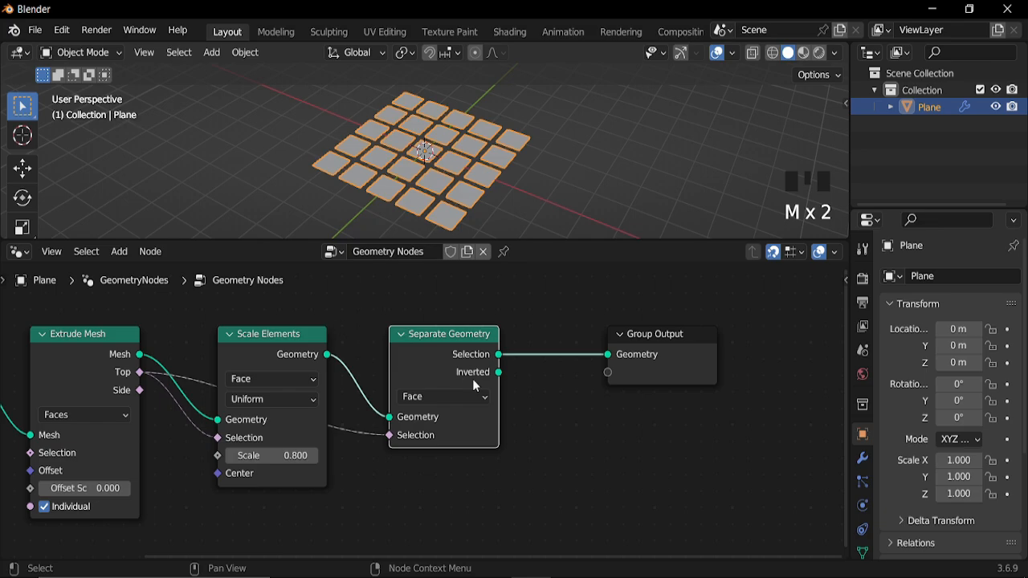
Step: Move Group Output farther away and add a Duplicate Elements node fed by Separate Geometry's Selection output
{"action": "scroll", "coordinate": [474, 385], "scroll_direction": "down", "scroll_amount": 4}
{"action": "middle_click_drag", "start_coordinate": [475, 394], "coordinate": [287, 408]}
{"action": "left_click_drag", "start_coordinate": [404, 363], "coordinate": [598, 363]}
{"action": "middle_click_drag", "start_coordinate": [376, 438], "coordinate": [389, 377], "text": "ctrl"}
{"action": "left_click_drag", "start_coordinate": [289, 323], "coordinate": [449, 418]}
{"action": "type", "text": "dup"}
{"action": "key", "text": "Down"}
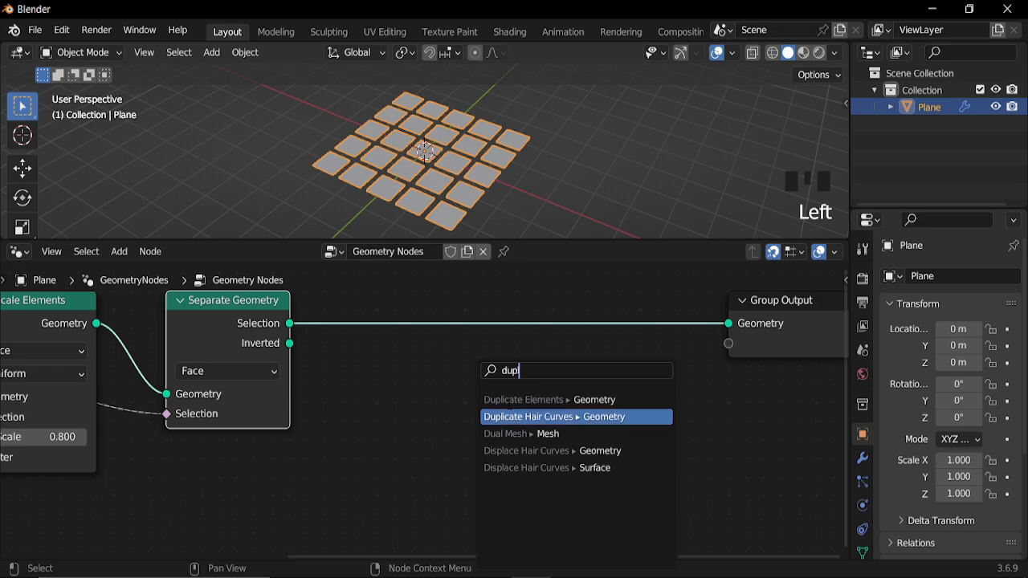
{"action": "left_click", "coordinate": [510, 399]}
{"action": "left_click", "coordinate": [426, 347]}
Step: Link Duplicate Elements' Geometry output to Group Output and set its domain to Face
{"action": "middle_click_drag", "start_coordinate": [506, 426], "coordinate": [417, 454]}
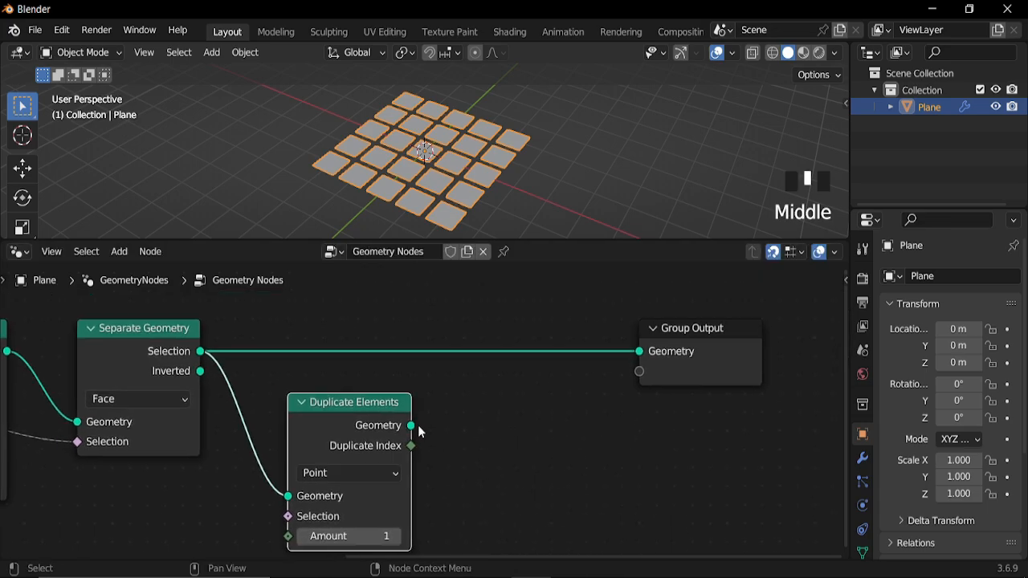
{"action": "left_click_drag", "start_coordinate": [418, 431], "coordinate": [636, 352]}
{"action": "left_click_drag", "start_coordinate": [370, 402], "coordinate": [335, 326]}
{"action": "middle_click_drag", "start_coordinate": [335, 326], "coordinate": [404, 368]}
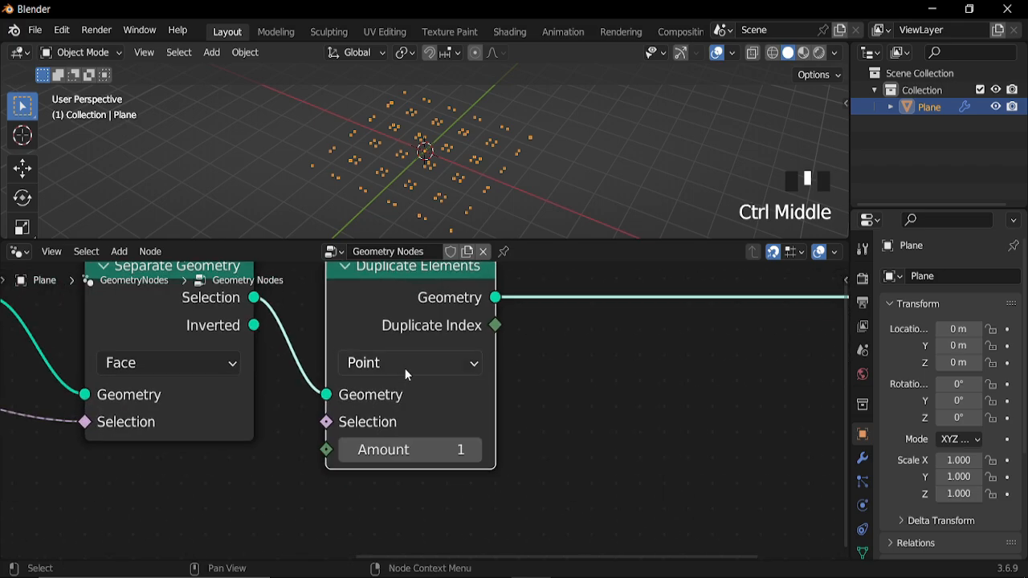
{"action": "left_click", "coordinate": [404, 367]}
{"action": "left_click", "coordinate": [394, 447]}
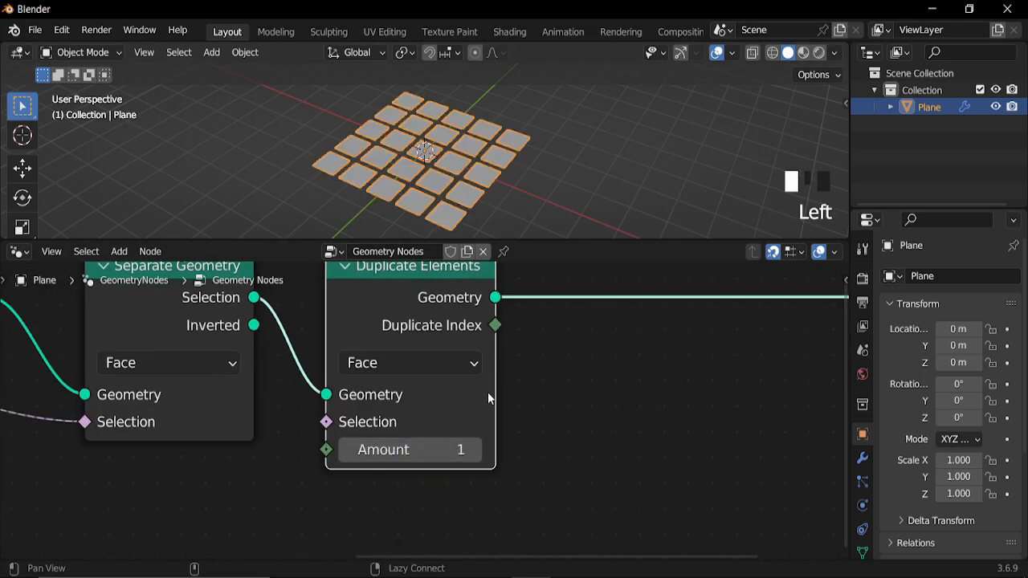
Step: Enable the wireframe overlay in the viewport and look closer at the tiles
{"action": "middle_click_drag", "start_coordinate": [487, 392], "coordinate": [390, 402]}
{"action": "left_click", "coordinate": [732, 54]}
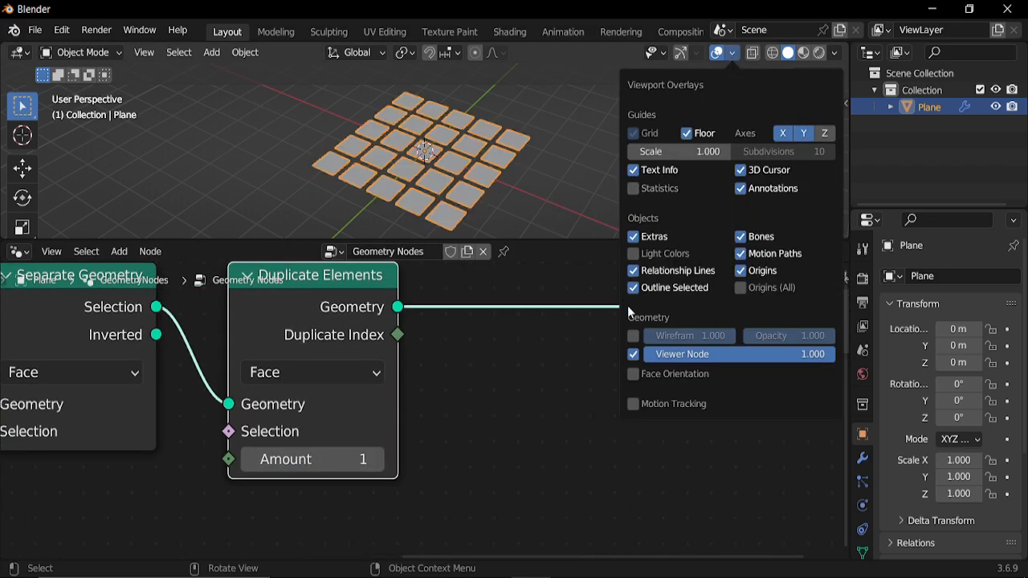
{"action": "left_click", "coordinate": [633, 336]}
{"action": "middle_click_drag", "start_coordinate": [479, 210], "coordinate": [490, 165], "text": "ctrl"}
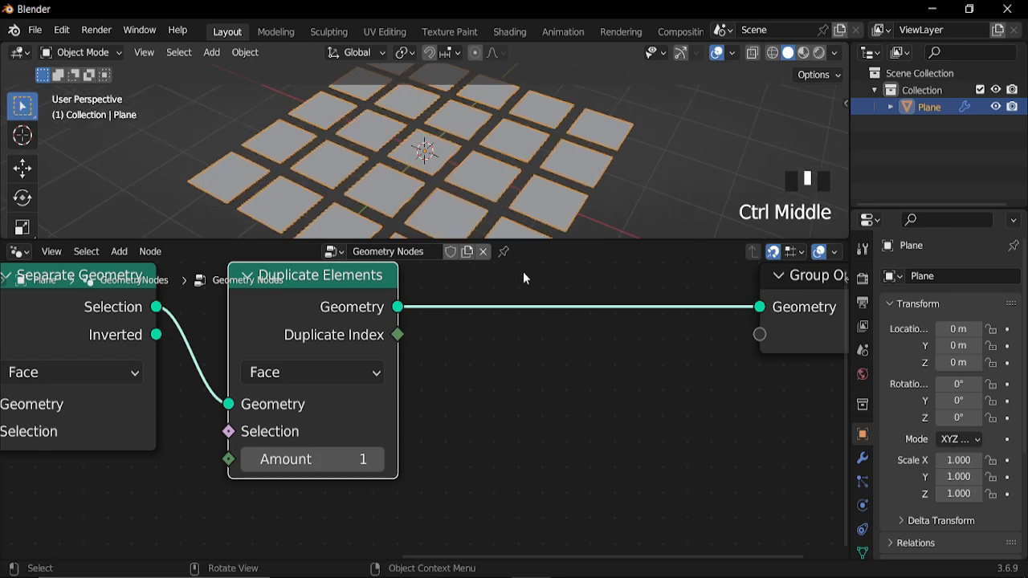
Step: Duplicate the Scale Elements node and insert the copy between Duplicate Elements and a more distant Group Output
{"action": "scroll", "coordinate": [594, 384], "scroll_direction": "down", "scroll_amount": 3}
{"action": "middle_click_drag", "start_coordinate": [754, 343], "coordinate": [595, 342]}
{"action": "left_click_drag", "start_coordinate": [595, 325], "coordinate": [729, 325]}
{"action": "scroll", "coordinate": [209, 408], "scroll_direction": "down", "scroll_amount": 5}
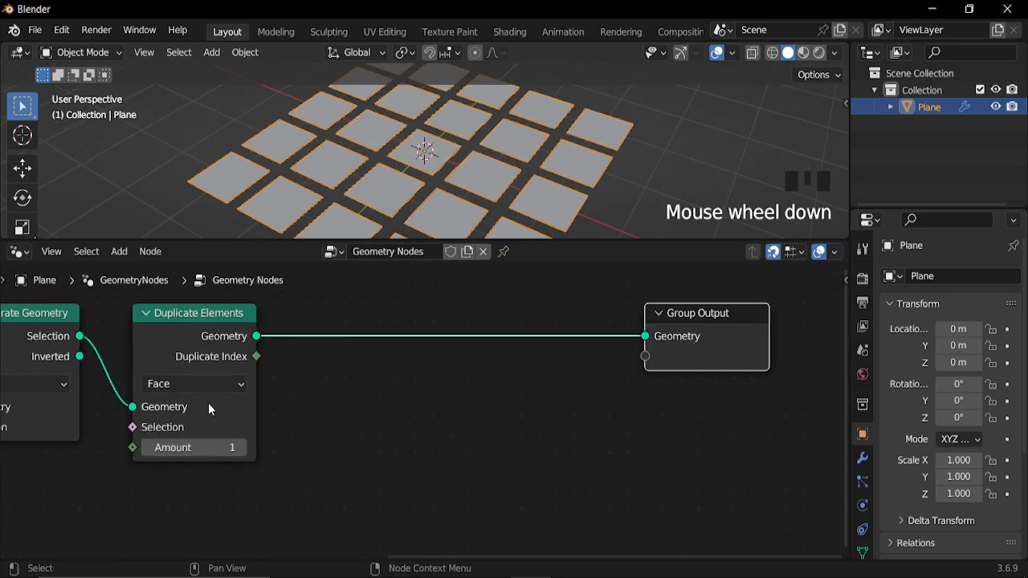
{"action": "middle_click_drag", "start_coordinate": [88, 390], "coordinate": [362, 361]}
{"action": "left_click", "coordinate": [206, 318]}
{"action": "key", "text": "shift+d"}
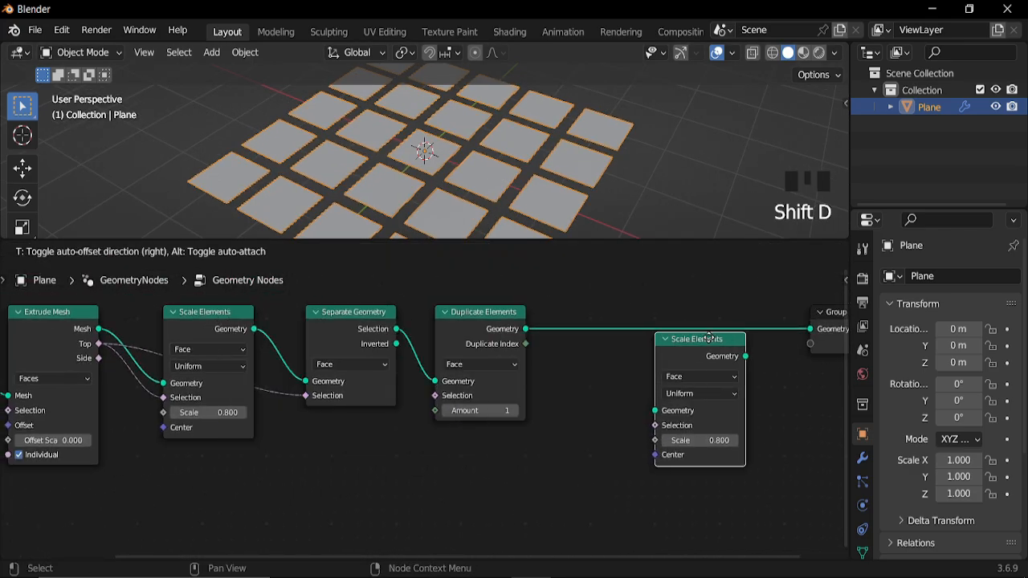
{"action": "left_click", "coordinate": [687, 306]}
{"action": "middle_click_drag", "start_coordinate": [525, 349], "coordinate": [337, 352]}
{"action": "left_click_drag", "start_coordinate": [691, 282], "coordinate": [608, 321]}
Step: Add an Attribute Statistic node in the space between Duplicate Elements and the second Scale Elements node
{"action": "key", "text": "shift+a"}
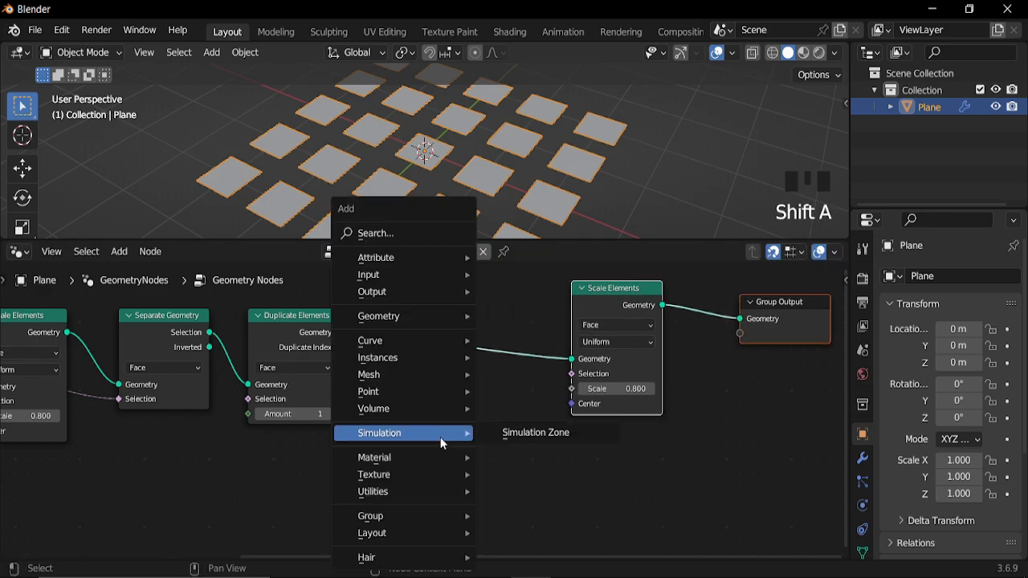
{"action": "key", "text": "shift+a"}
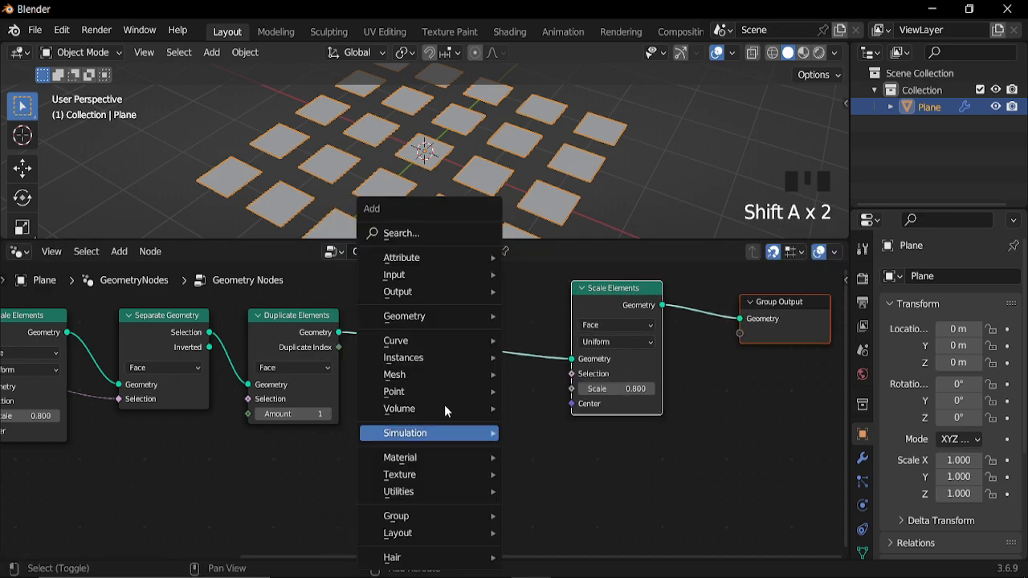
{"action": "mouse_move", "coordinate": [429, 256]}
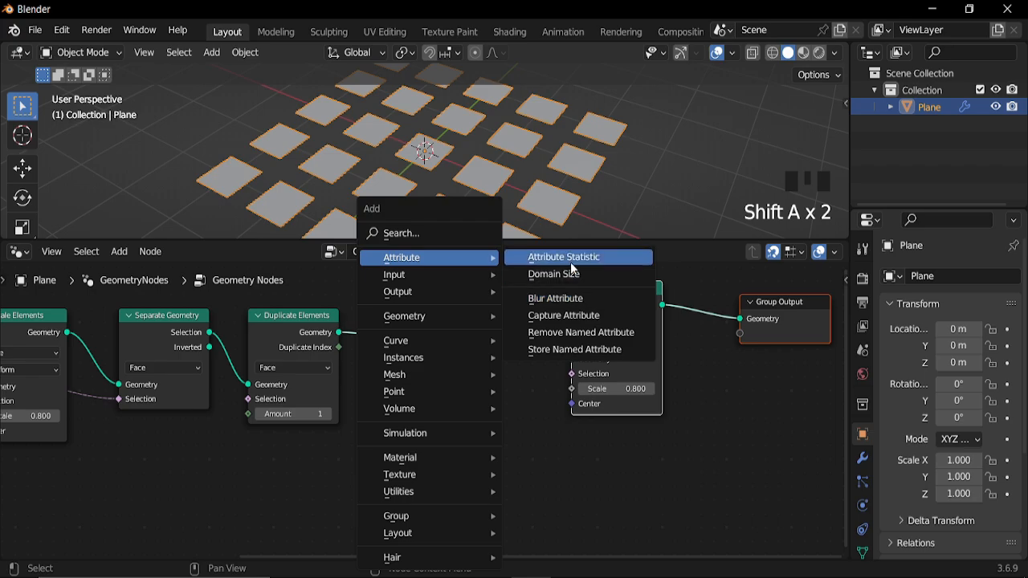
{"action": "left_click", "coordinate": [570, 262]}
{"action": "left_click", "coordinate": [437, 402]}
{"action": "middle_click_drag", "start_coordinate": [331, 368], "coordinate": [367, 327]}
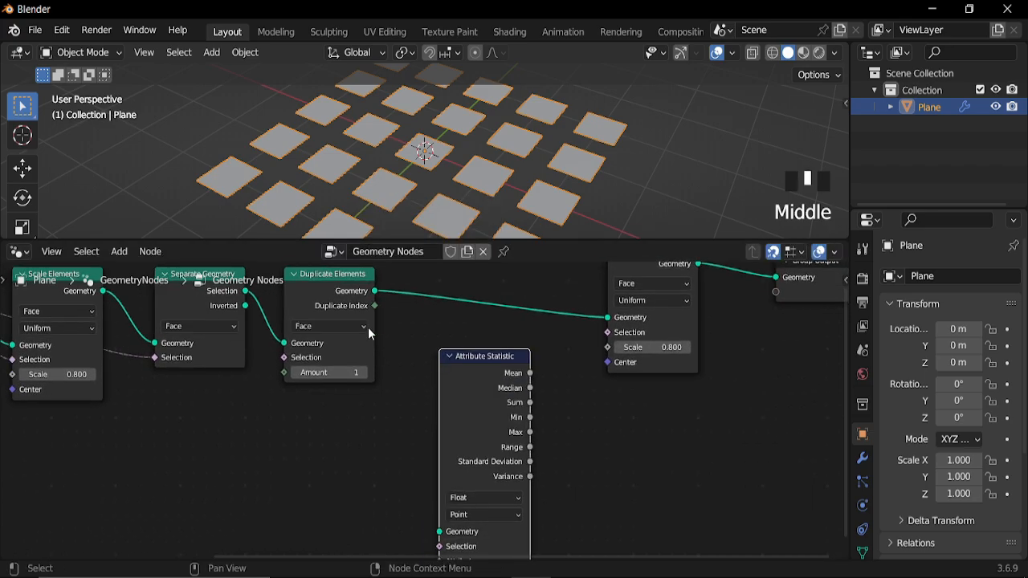
Step: Link Duplicate Elements' Geometry and Duplicate Index outputs to Attribute Statistic's Geometry and Attribute inputs
{"action": "right_click_drag", "start_coordinate": [368, 327], "coordinate": [427, 406], "text": "alt"}
{"action": "left_click_drag", "start_coordinate": [375, 306], "coordinate": [436, 487]}
{"action": "middle_click_drag", "start_coordinate": [592, 365], "coordinate": [331, 466]}
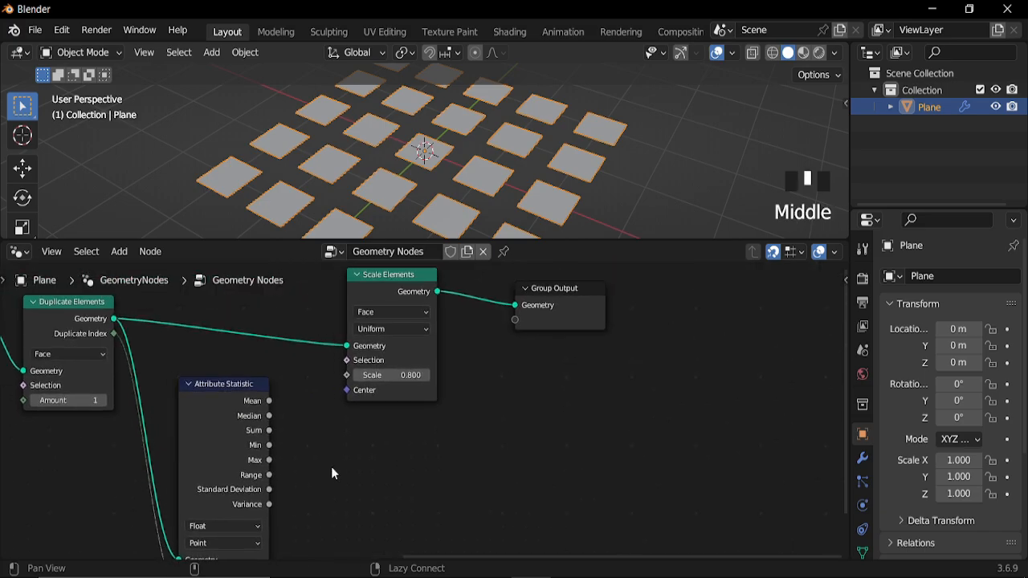
Step: Move Scale Elements and Group Output farther away and add a Math node set to Divide beside Attribute Statistic
{"action": "left_click_drag", "start_coordinate": [670, 290], "coordinate": [535, 350]}
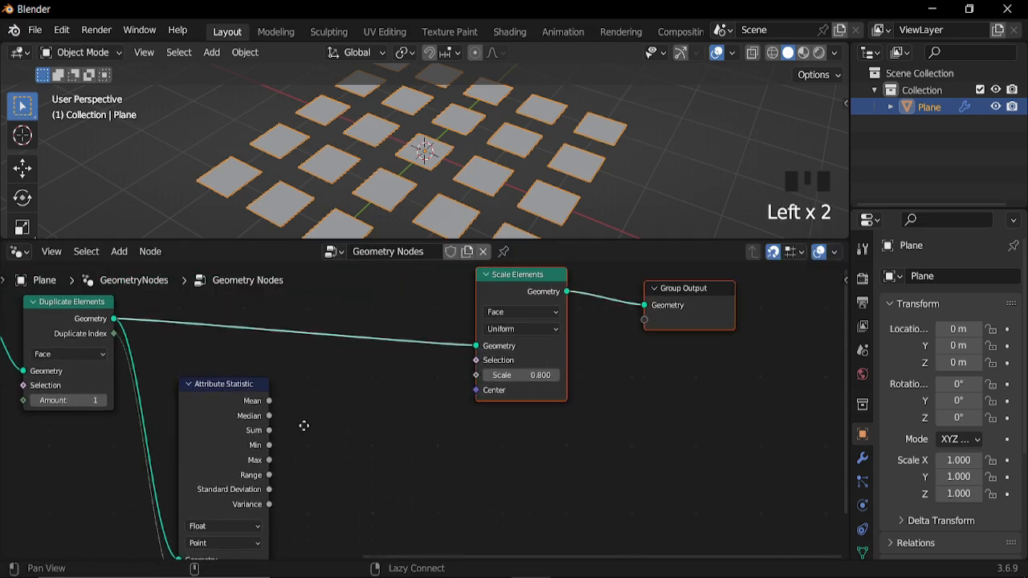
{"action": "middle_click_drag", "start_coordinate": [335, 500], "coordinate": [452, 461]}
{"action": "key", "text": "shift+a"}
{"action": "mouse_move", "coordinate": [420, 490]}
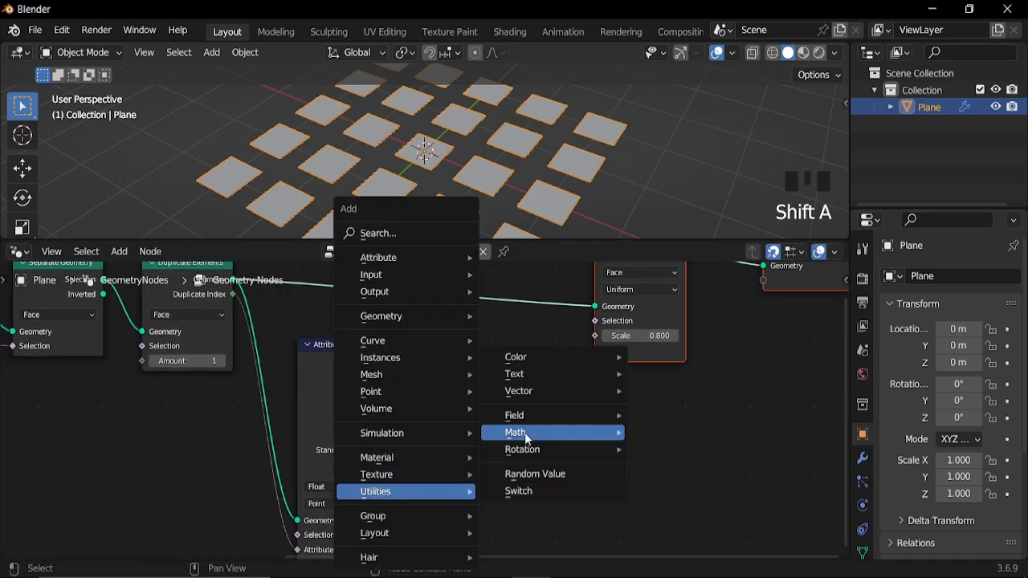
{"action": "mouse_move", "coordinate": [523, 431]}
{"action": "left_click", "coordinate": [679, 421]}
{"action": "left_click", "coordinate": [477, 357]}
{"action": "middle_click_drag", "start_coordinate": [596, 451], "coordinate": [479, 417]}
{"action": "left_click", "coordinate": [476, 408]}
{"action": "left_click", "coordinate": [422, 249]}
Step: Link Duplicate Index to Divide's first value and Attribute Statistic's Max to its second value
{"action": "scroll", "coordinate": [210, 339], "scroll_direction": "down", "scroll_amount": 4}
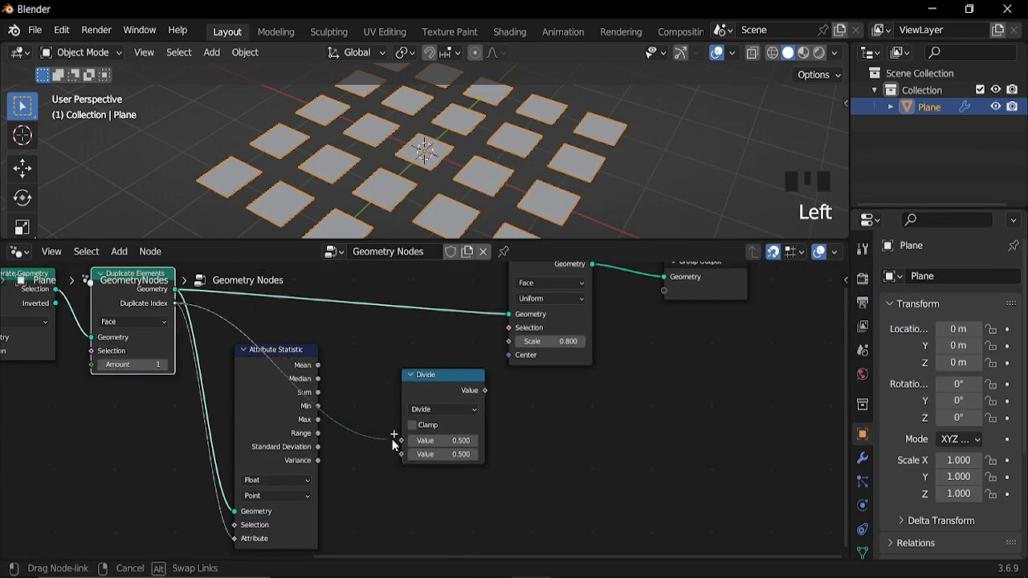
{"action": "left_click_drag", "start_coordinate": [416, 411], "coordinate": [368, 359]}
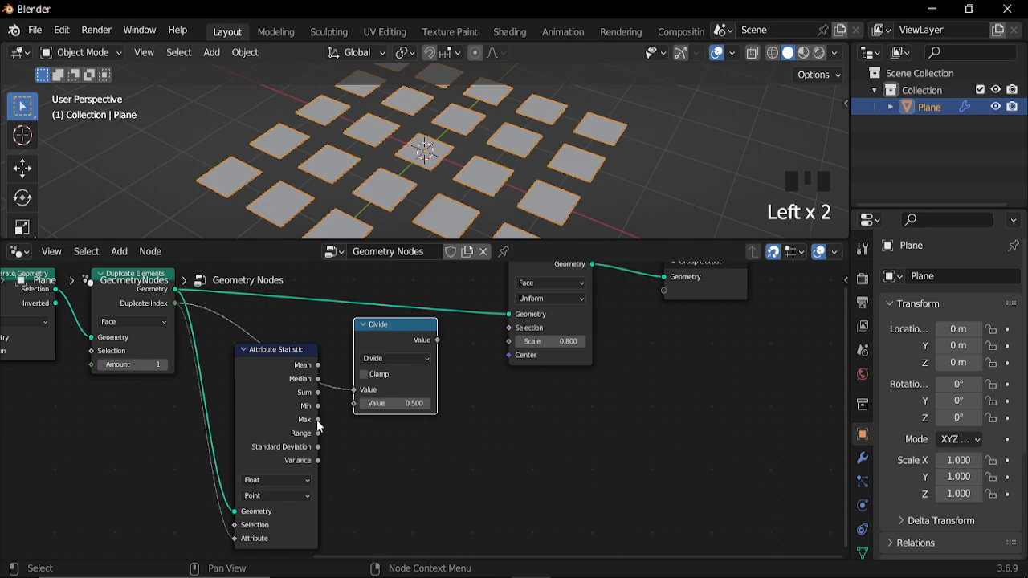
{"action": "left_click_drag", "start_coordinate": [318, 419], "coordinate": [358, 408]}
Step: Widen the gap between Divide and Scale Elements and link Divide's Value output to the Scale input
{"action": "middle_click_drag", "start_coordinate": [466, 377], "coordinate": [495, 344]}
{"action": "left_click_drag", "start_coordinate": [503, 322], "coordinate": [307, 407]}
{"action": "left_click_drag", "start_coordinate": [321, 350], "coordinate": [444, 346]}
{"action": "middle_click_drag", "start_coordinate": [240, 429], "coordinate": [292, 426]}
{"action": "middle_click_drag", "start_coordinate": [292, 426], "coordinate": [335, 405], "text": "ctrl"}
{"action": "left_click_drag", "start_coordinate": [263, 400], "coordinate": [531, 405]}
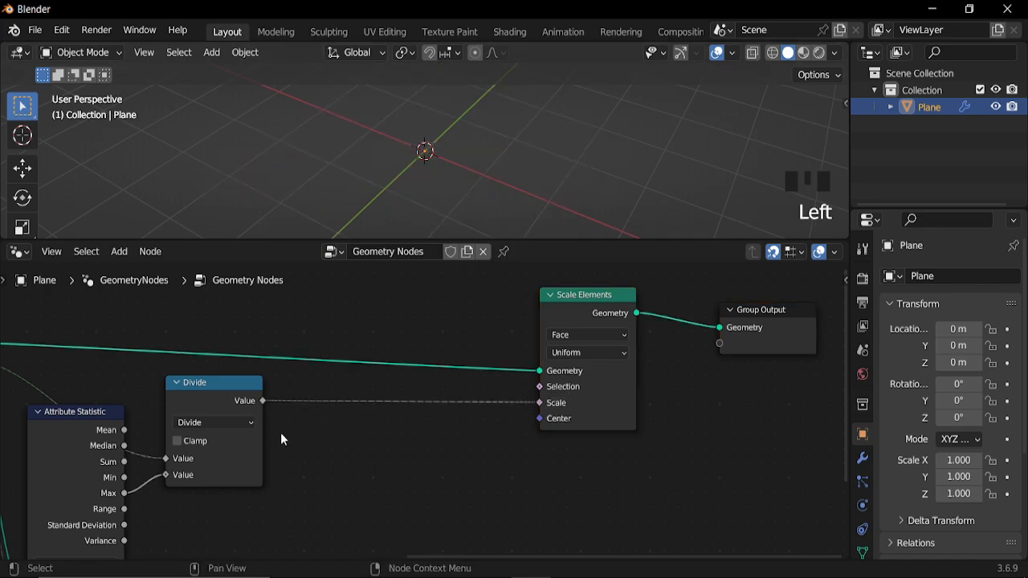
Step: Raise Duplicate Elements' Amount to 6, checking the nested faces in wireframe shading before returning to solid shading
{"action": "middle_click_drag", "start_coordinate": [281, 433], "coordinate": [227, 450], "text": "ctrl"}
{"action": "middle_click_drag", "start_coordinate": [227, 438], "coordinate": [459, 416]}
{"action": "middle_click_drag", "start_coordinate": [418, 426], "coordinate": [386, 347], "text": "ctrl"}
{"action": "left_click", "coordinate": [311, 399]}
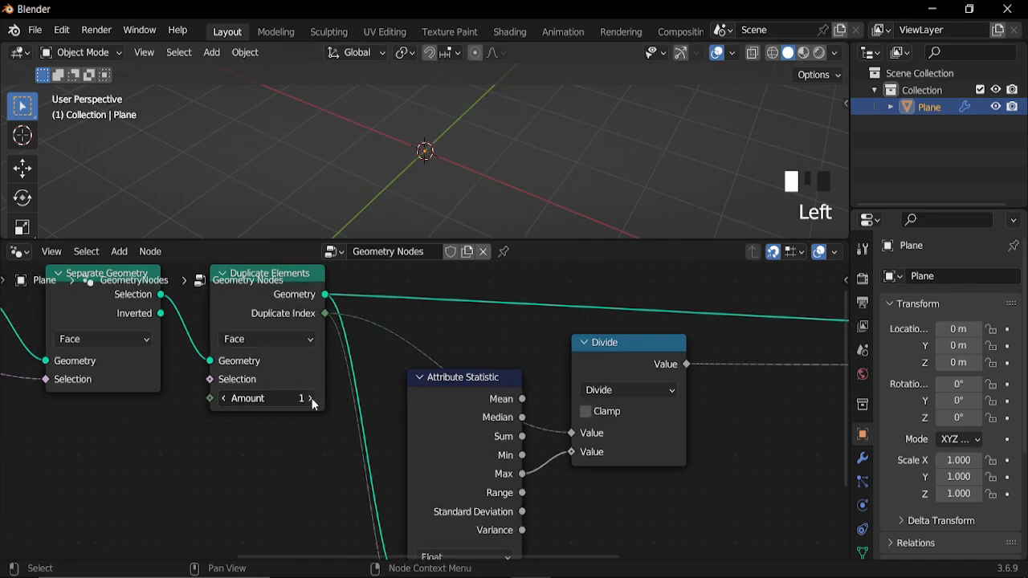
{"action": "left_click", "coordinate": [311, 399]}
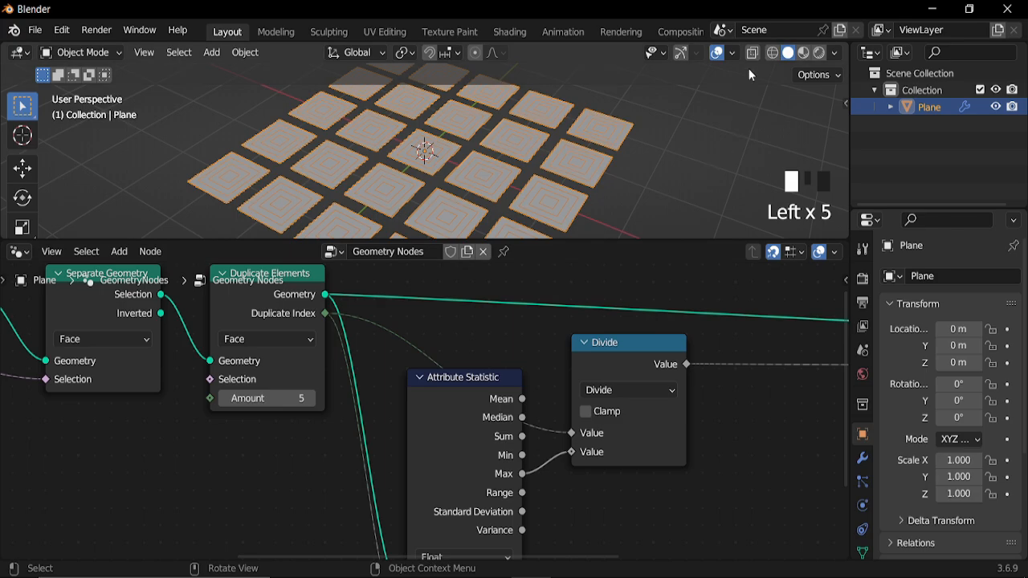
{"action": "left_click", "coordinate": [773, 54]}
{"action": "left_click", "coordinate": [309, 399]}
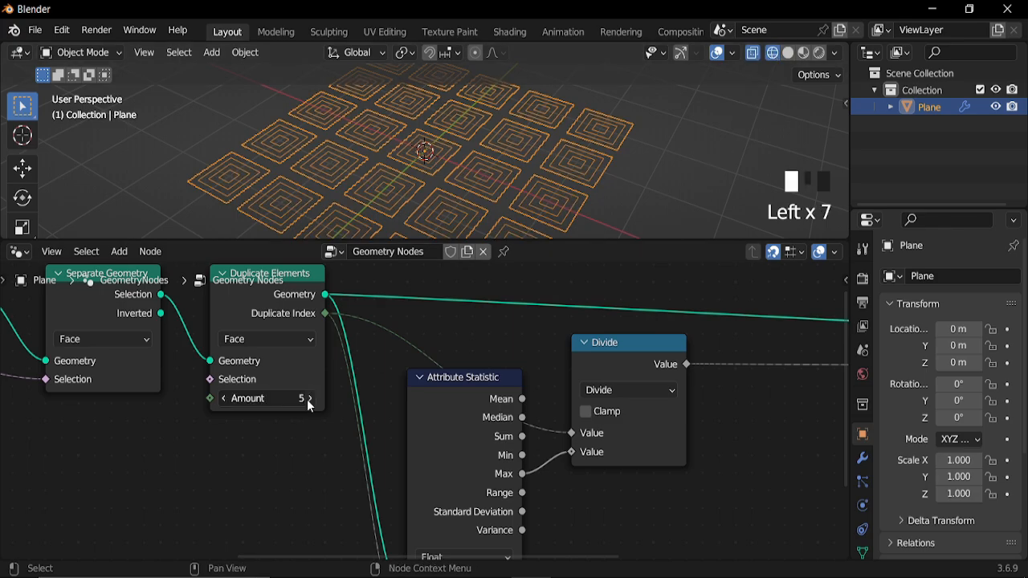
{"action": "scroll", "coordinate": [657, 389], "scroll_direction": "down", "scroll_amount": 2}
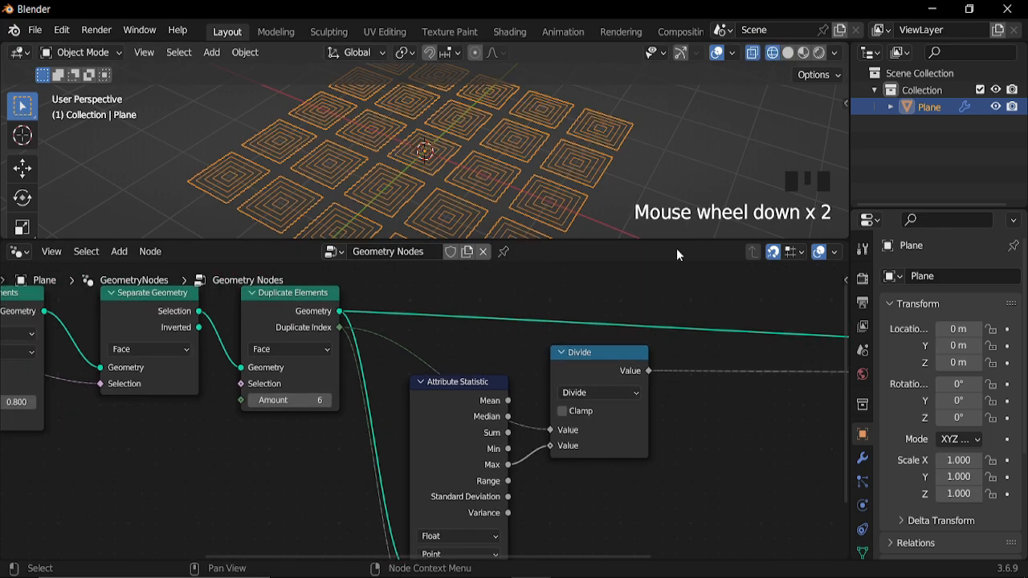
{"action": "left_click", "coordinate": [787, 53]}
Step: Duplicate the Divide node onto its link to Scale Elements and change the copy's operation to Multiply
{"action": "scroll", "coordinate": [669, 414], "scroll_direction": "down", "scroll_amount": 5}
{"action": "middle_click_drag", "start_coordinate": [668, 414], "coordinate": [453, 430]}
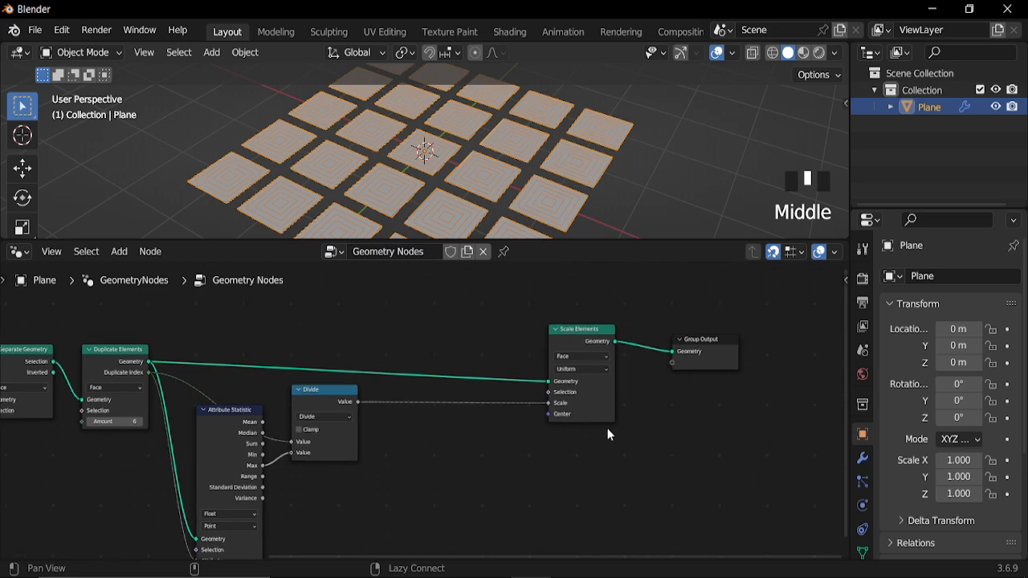
{"action": "middle_click_drag", "start_coordinate": [607, 435], "coordinate": [479, 416]}
{"action": "middle_click_drag", "start_coordinate": [359, 441], "coordinate": [257, 367], "text": "ctrl"}
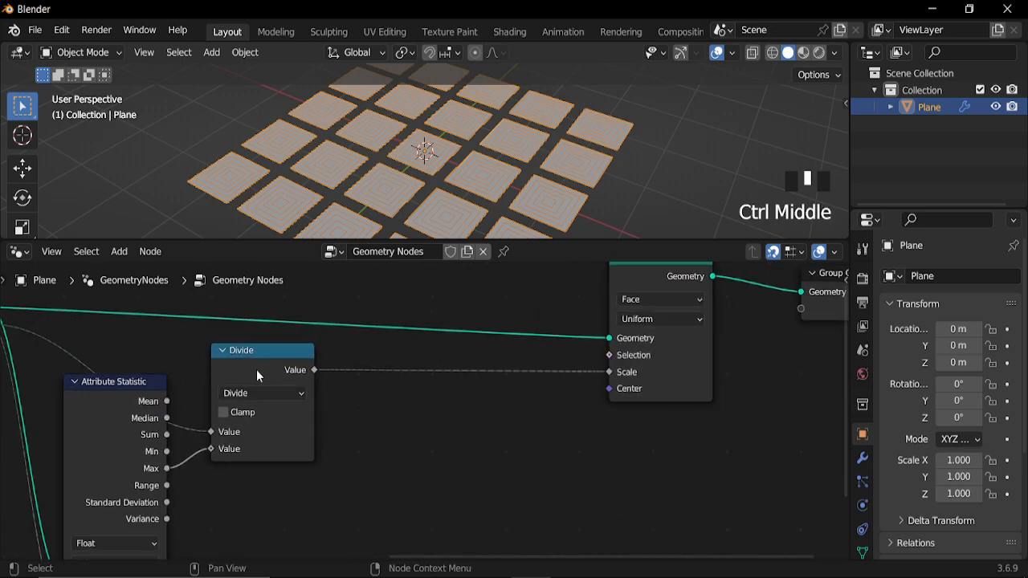
{"action": "left_click", "coordinate": [256, 368]}
{"action": "key", "text": "shift+d"}
{"action": "left_click", "coordinate": [416, 374]}
{"action": "middle_click_drag", "start_coordinate": [416, 374], "coordinate": [482, 374]}
{"action": "left_click", "coordinate": [484, 355]}
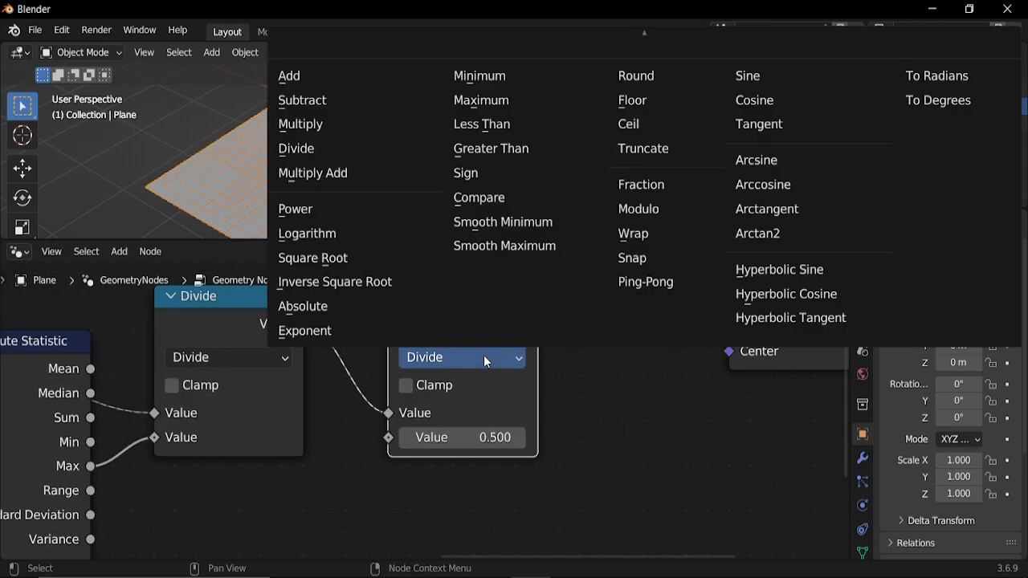
{"action": "left_click", "coordinate": [316, 124]}
Step: Set the Multiply node's second value to 0.790
{"action": "mouse_move", "coordinate": [482, 438]}
{"action": "left_mouse_down"}
{"action": "mouse_move", "coordinate": [452, 438]}
{"action": "mouse_move", "coordinate": [519, 437]}
{"action": "mouse_move", "coordinate": [464, 438]}
{"action": "left_mouse_up"}
{"action": "left_click", "coordinate": [489, 438]}
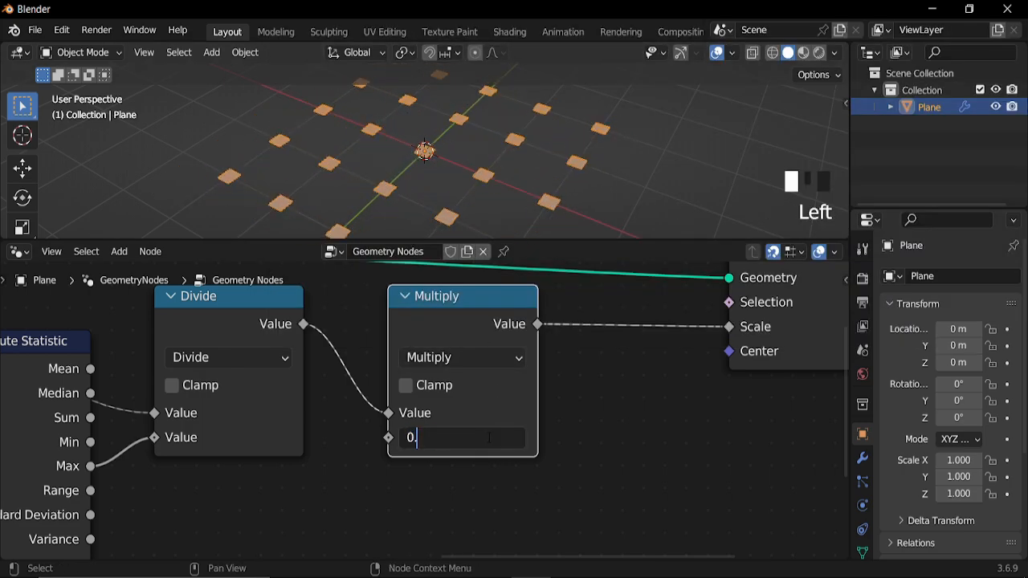
{"action": "key", "text": "Return"}
{"action": "scroll", "coordinate": [542, 398], "scroll_direction": "down", "scroll_amount": 2}
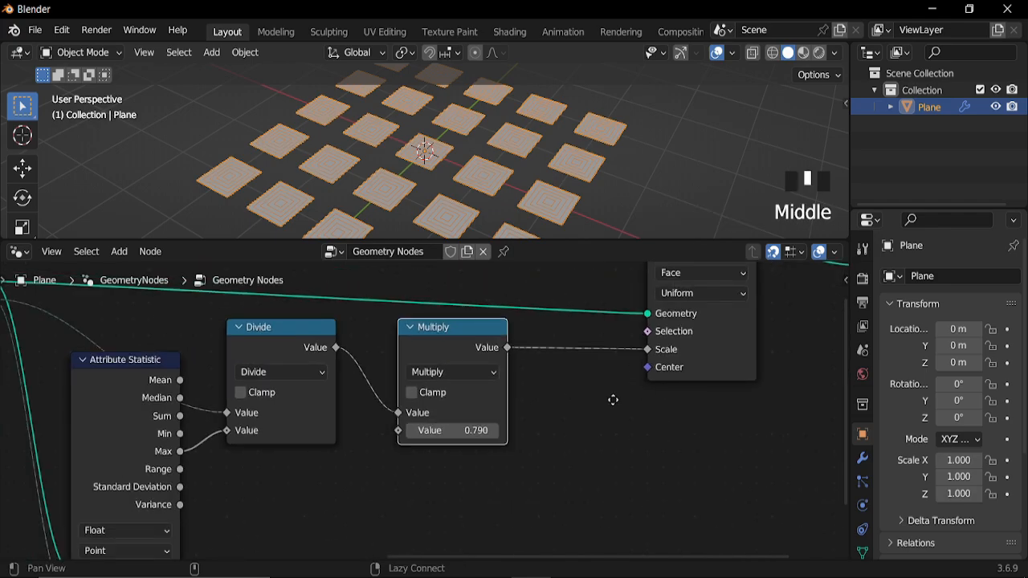
Step: Move Group Output farther away and insert an Extrude Mesh node between Scale Elements and Group Output
{"action": "middle_click_drag", "start_coordinate": [612, 399], "coordinate": [463, 406]}
{"action": "left_click_drag", "start_coordinate": [571, 338], "coordinate": [768, 330]}
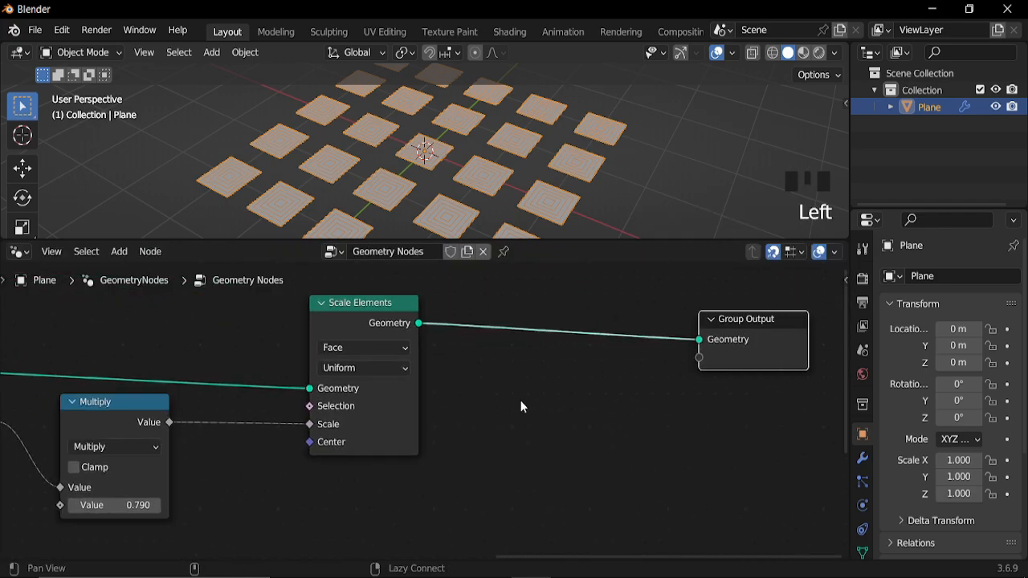
{"action": "middle_click_drag", "start_coordinate": [521, 406], "coordinate": [463, 406]}
{"action": "key", "text": "shift+a"}
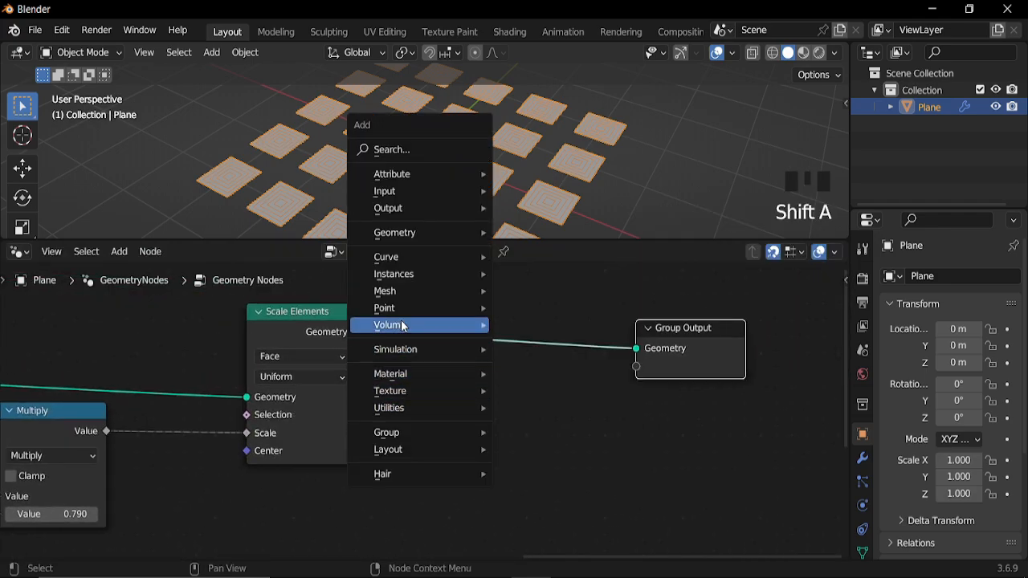
{"action": "mouse_move", "coordinate": [425, 291]}
{"action": "mouse_move", "coordinate": [548, 349]}
{"action": "left_click", "coordinate": [692, 178]}
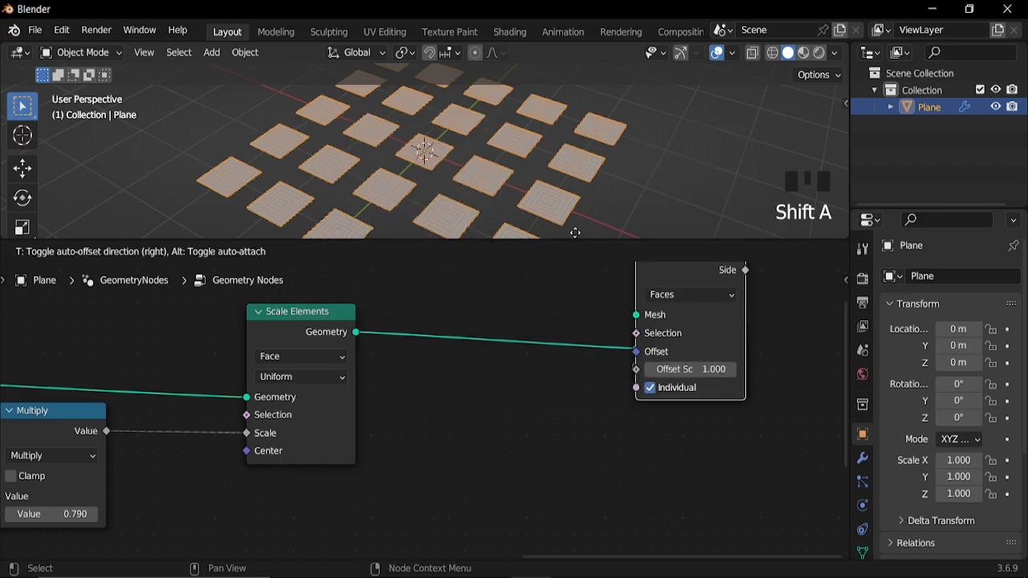
{"action": "left_click", "coordinate": [518, 369]}
Step: Set the new Extrude Mesh node's Offset Scale to 1.130
{"action": "middle_click_drag", "start_coordinate": [544, 422], "coordinate": [484, 420]}
{"action": "left_click_drag", "start_coordinate": [481, 418], "coordinate": [456, 443], "text": "shift"}
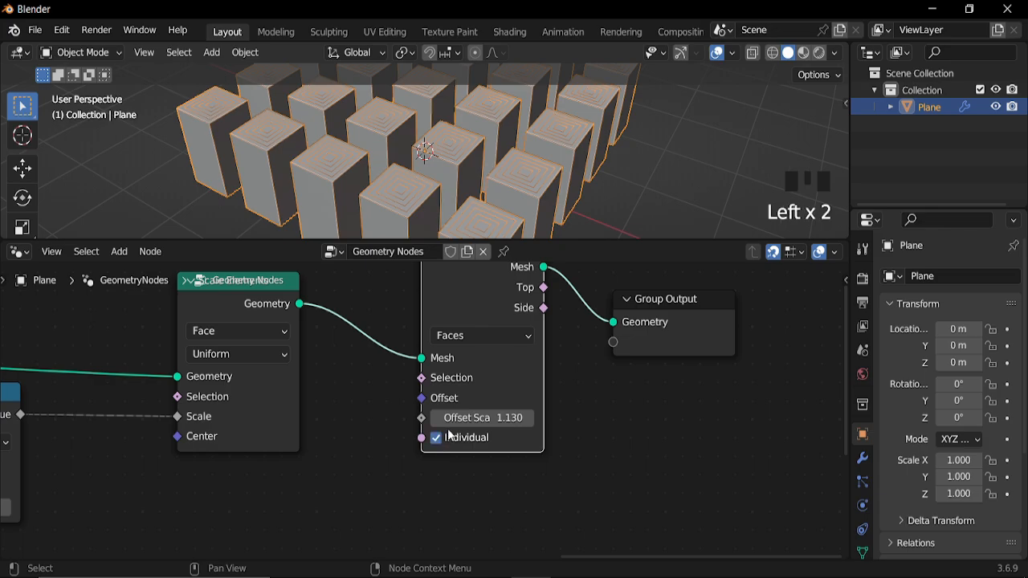
{"action": "scroll", "coordinate": [450, 434], "scroll_direction": "up", "scroll_amount": 2}
Step: Move Extrude Mesh and Group Output farther from Scale Elements and add an Index node below the Multiply node
{"action": "left_click_drag", "start_coordinate": [801, 286], "coordinate": [669, 372]}
{"action": "scroll", "coordinate": [428, 408], "scroll_direction": "down", "scroll_amount": 4}
{"action": "middle_click_drag", "start_coordinate": [300, 494], "coordinate": [459, 407]}
{"action": "key", "text": "shift+a"}
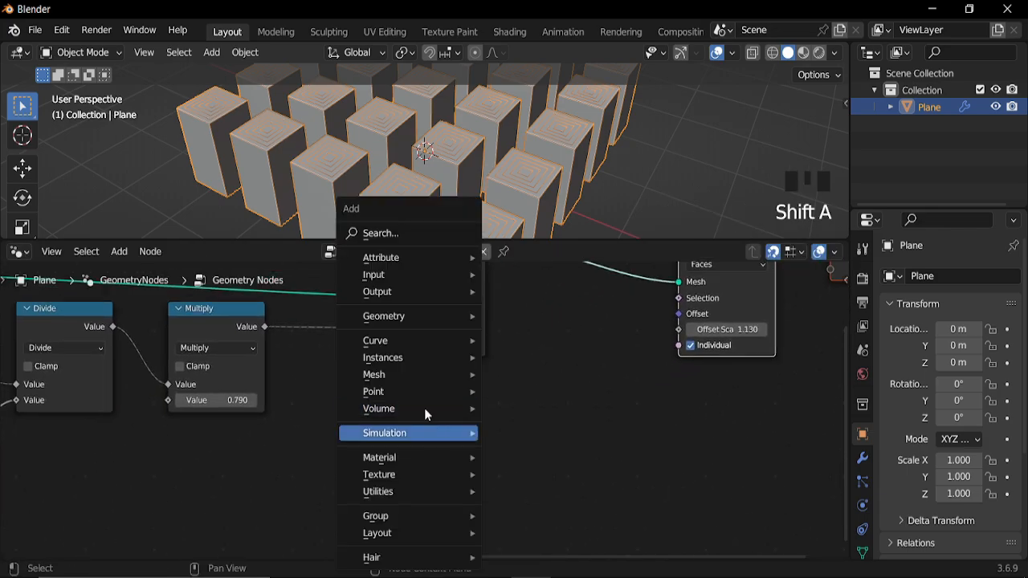
{"action": "mouse_move", "coordinate": [422, 318]}
{"action": "mouse_move", "coordinate": [626, 321]}
{"action": "left_click", "coordinate": [667, 332]}
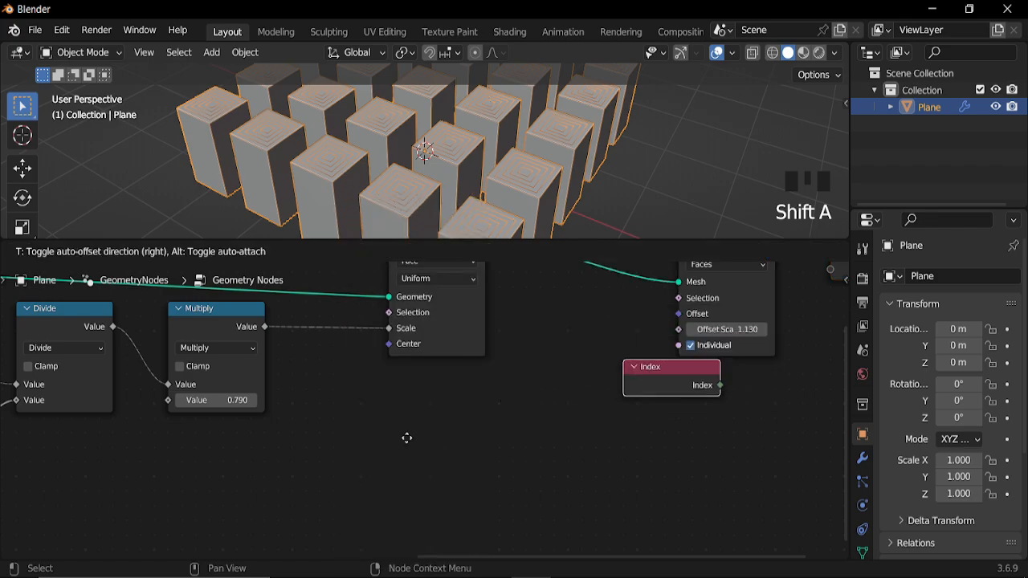
{"action": "left_click", "coordinate": [237, 459]}
Step: Duplicate the Divide node beside Index and link the Index output to its first value
{"action": "key", "text": "shift+d"}
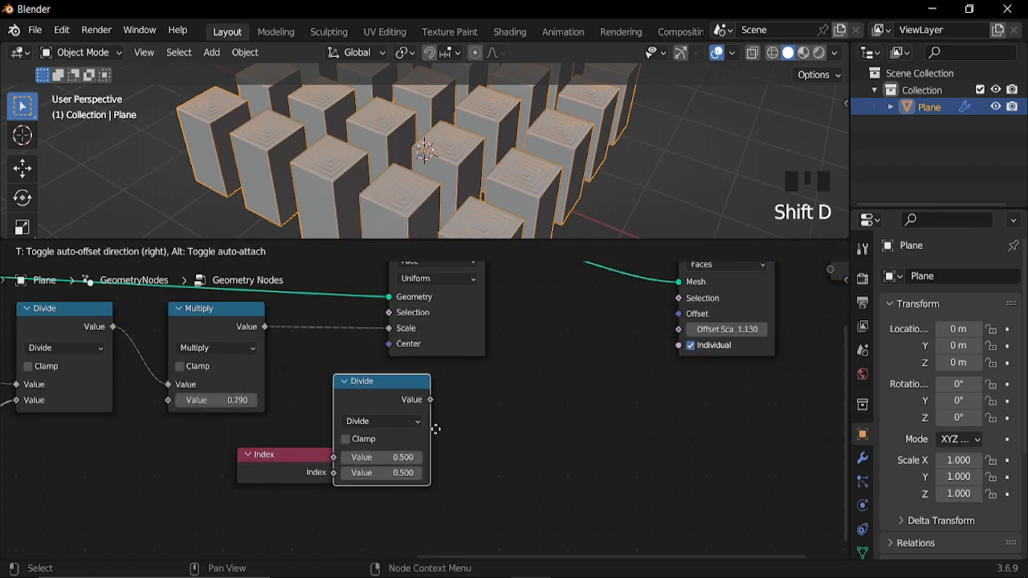
{"action": "left_click", "coordinate": [465, 437]}
{"action": "right_click_drag", "start_coordinate": [335, 466], "coordinate": [378, 473], "text": "alt"}
Step: Add a Sine Math node fed by the new Divide node's Value output
{"action": "middle_click_drag", "start_coordinate": [473, 436], "coordinate": [351, 393]}
{"action": "middle_click_drag", "start_coordinate": [376, 448], "coordinate": [300, 393]}
{"action": "left_click_drag", "start_coordinate": [277, 406], "coordinate": [416, 408]}
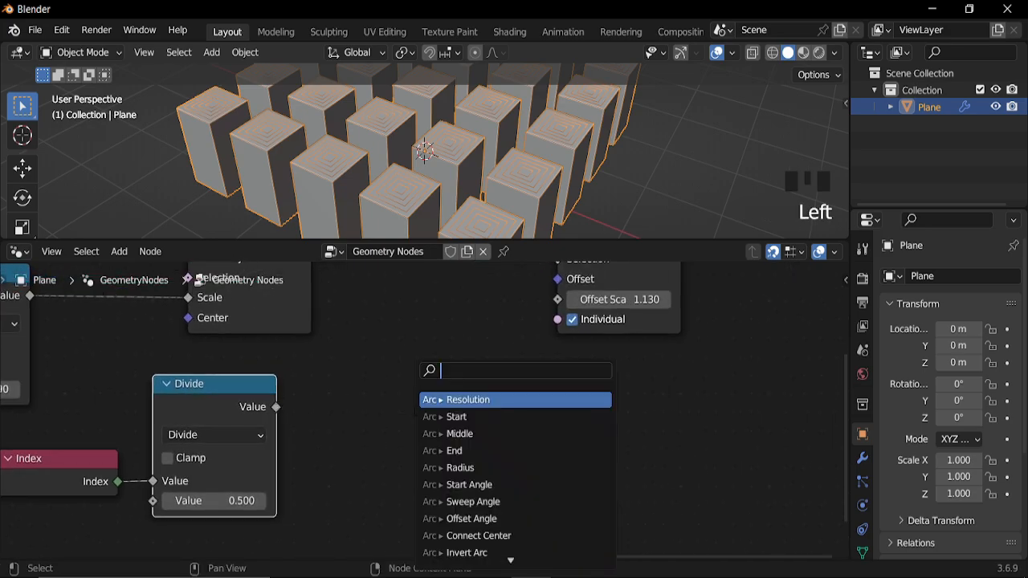
{"action": "type", "text": "sin"}
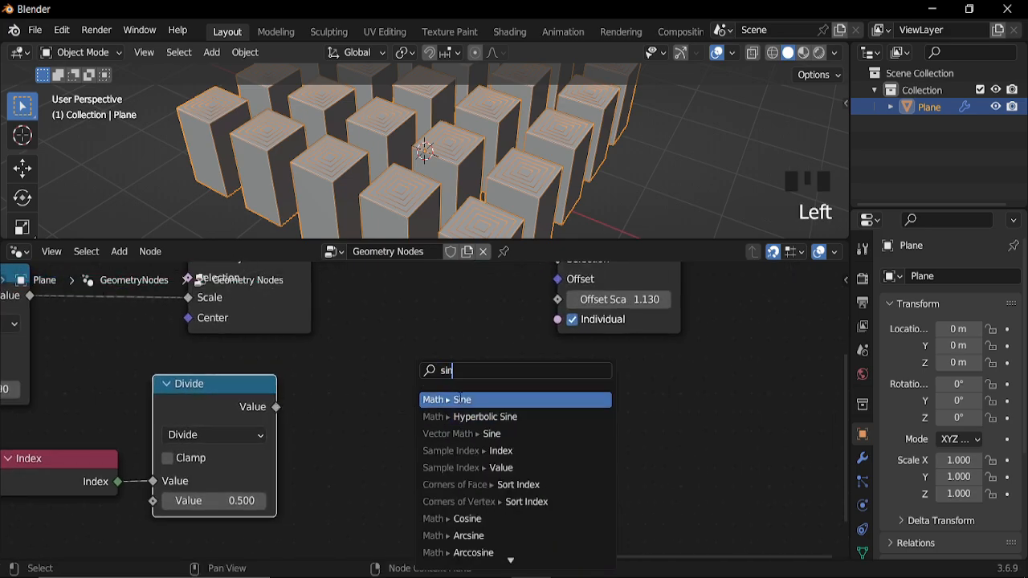
{"action": "key", "text": "Return"}
{"action": "left_click", "coordinate": [367, 364]}
Step: Add a Multiply Math node fed by the Sine node's Value output
{"action": "middle_click_drag", "start_coordinate": [449, 401], "coordinate": [332, 407]}
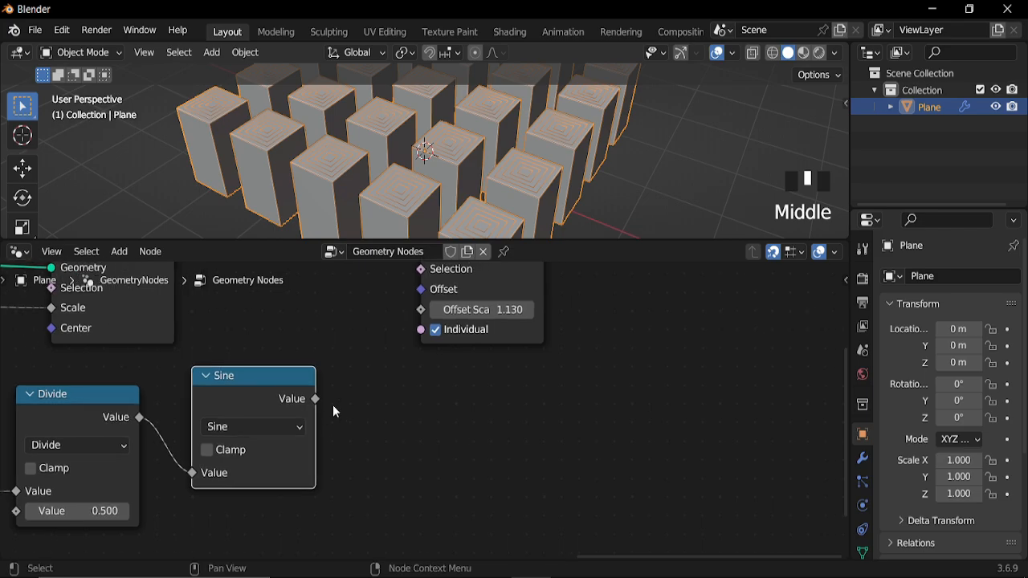
{"action": "left_click_drag", "start_coordinate": [316, 399], "coordinate": [426, 406]}
{"action": "type", "text": "m"}
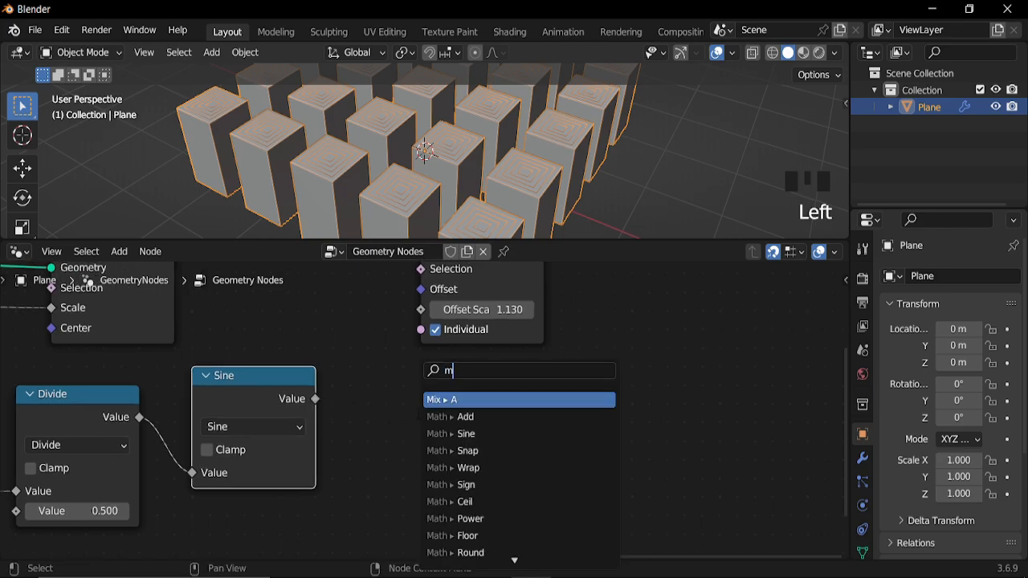
{"action": "type", "text": "ul"}
{"action": "left_click", "coordinate": [447, 401]}
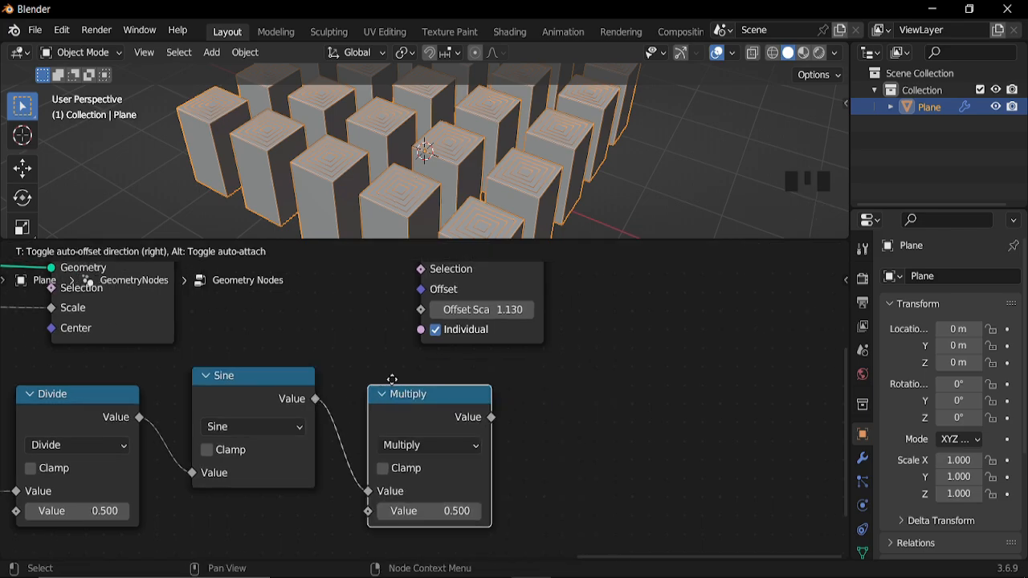
{"action": "left_click", "coordinate": [393, 366]}
Step: Shift the Index, Divide, Sine and Multiply chain away from Extrude Mesh and enable Clamp on the Sine node
{"action": "scroll", "coordinate": [339, 394], "scroll_direction": "down", "scroll_amount": 6}
{"action": "middle_click_drag", "start_coordinate": [296, 439], "coordinate": [358, 433]}
{"action": "left_click_drag", "start_coordinate": [544, 425], "coordinate": [148, 501]}
{"action": "left_click_drag", "start_coordinate": [360, 426], "coordinate": [261, 434]}
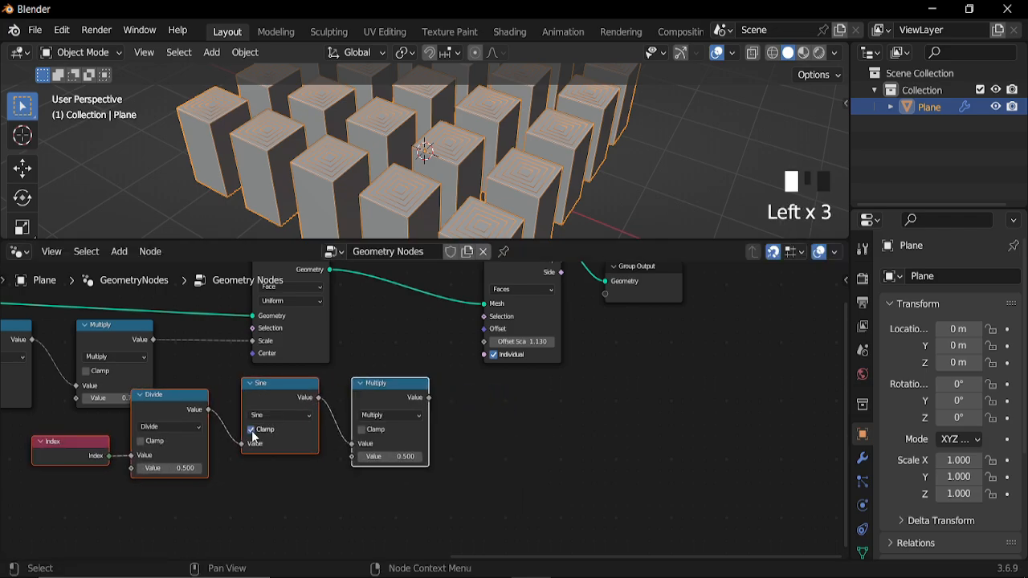
Step: Link the last Multiply node's Value to Extrude Mesh's Offset Scale and briefly play the animation
{"action": "middle_click_drag", "start_coordinate": [444, 385], "coordinate": [340, 457]}
{"action": "left_click_drag", "start_coordinate": [318, 456], "coordinate": [393, 388]}
{"action": "middle_click_drag", "start_coordinate": [416, 172], "coordinate": [400, 164]}
{"action": "key", "text": "space"}
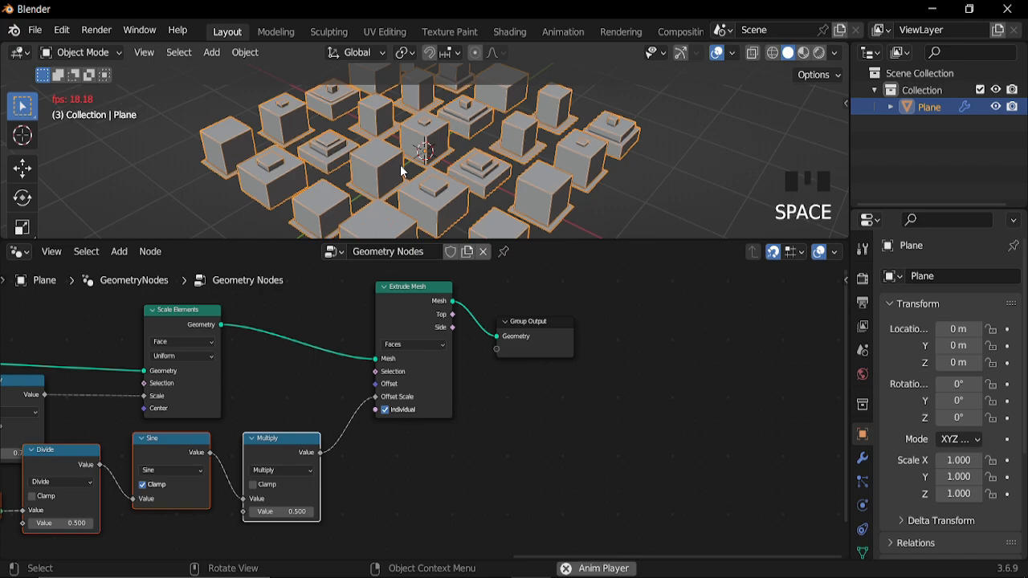
{"action": "key", "text": "space"}
Step: Set the second value of the Divide node fed by Index to 7.2
{"action": "scroll", "coordinate": [234, 551], "scroll_direction": "down", "scroll_amount": 2}
{"action": "middle_click_drag", "start_coordinate": [207, 471], "coordinate": [419, 411]}
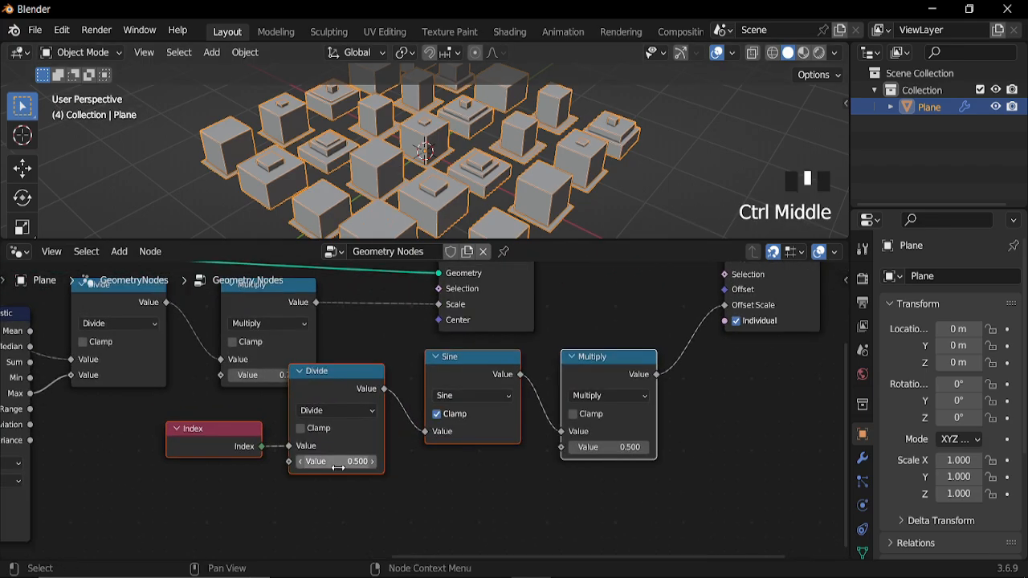
{"action": "mouse_move", "coordinate": [333, 462]}
{"action": "left_mouse_down", "text": "shift"}
{"action": "mouse_move", "coordinate": [357, 462]}
{"action": "mouse_move", "coordinate": [321, 462]}
{"action": "mouse_move", "coordinate": [338, 463]}
{"action": "left_mouse_up", "text": "shift"}
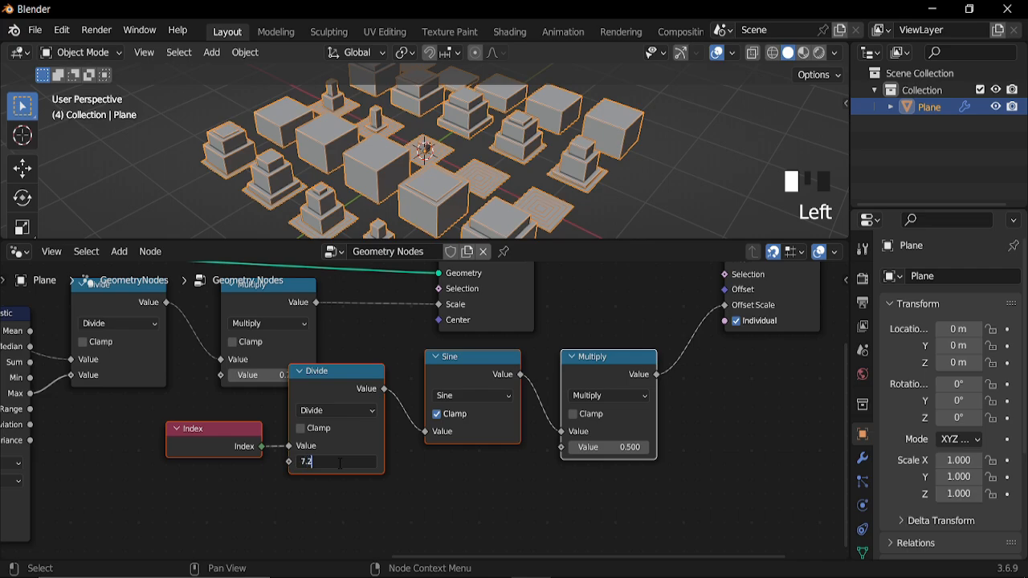
{"action": "key", "text": "Return"}
Step: Insert a duplicate of the Index-fed Divide node before Sine, switch it to Add and vary its second value to 22.5
{"action": "scroll", "coordinate": [426, 433], "scroll_direction": "down", "scroll_amount": 4}
{"action": "middle_click_drag", "start_coordinate": [381, 438], "coordinate": [509, 439]}
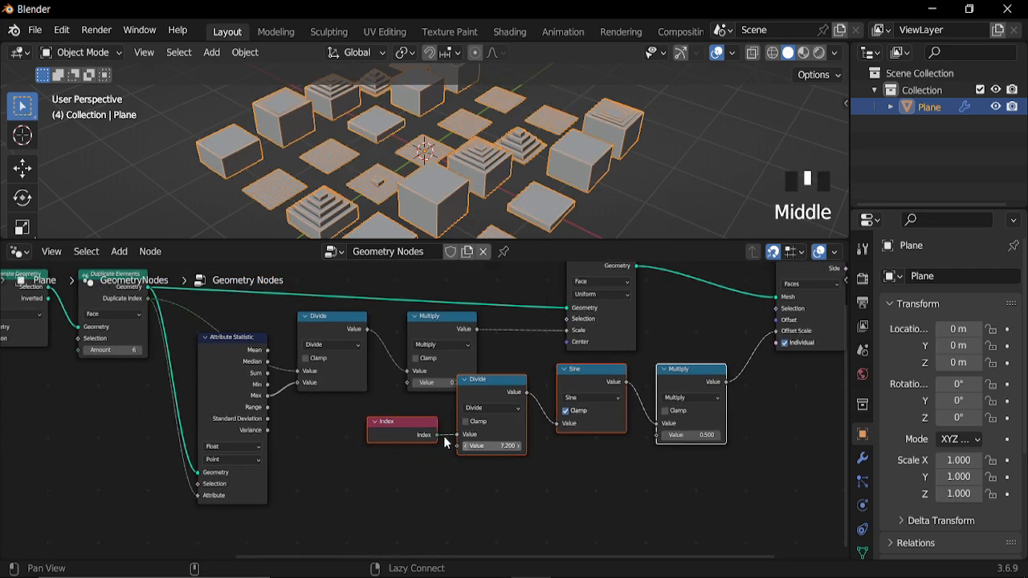
{"action": "left_click_drag", "start_coordinate": [345, 394], "coordinate": [410, 484]}
{"action": "middle_click_drag", "start_coordinate": [430, 429], "coordinate": [369, 418]}
{"action": "key", "text": "shift+d"}
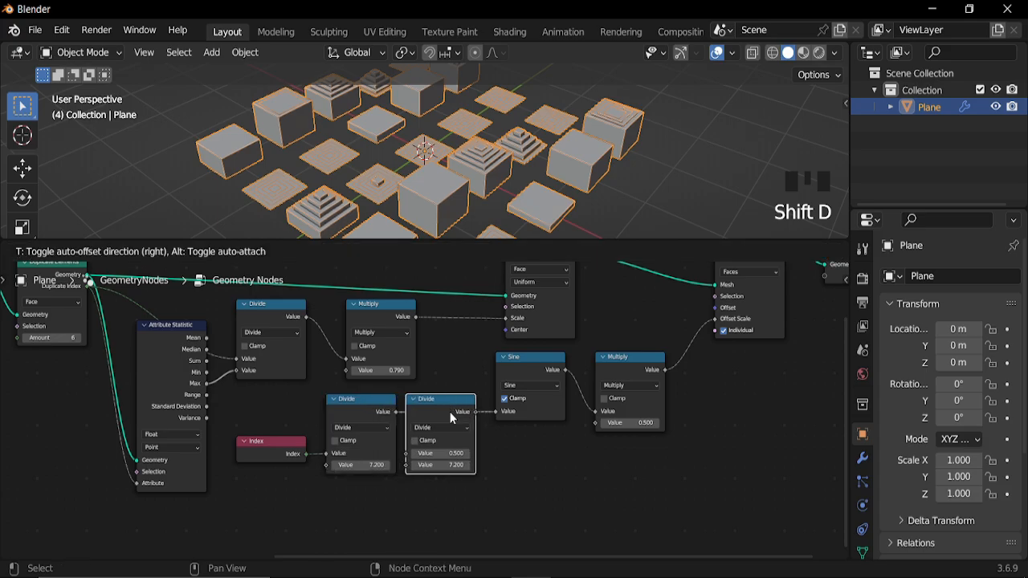
{"action": "left_click", "coordinate": [455, 424]}
{"action": "left_click", "coordinate": [459, 428]}
{"action": "left_click", "coordinate": [452, 295]}
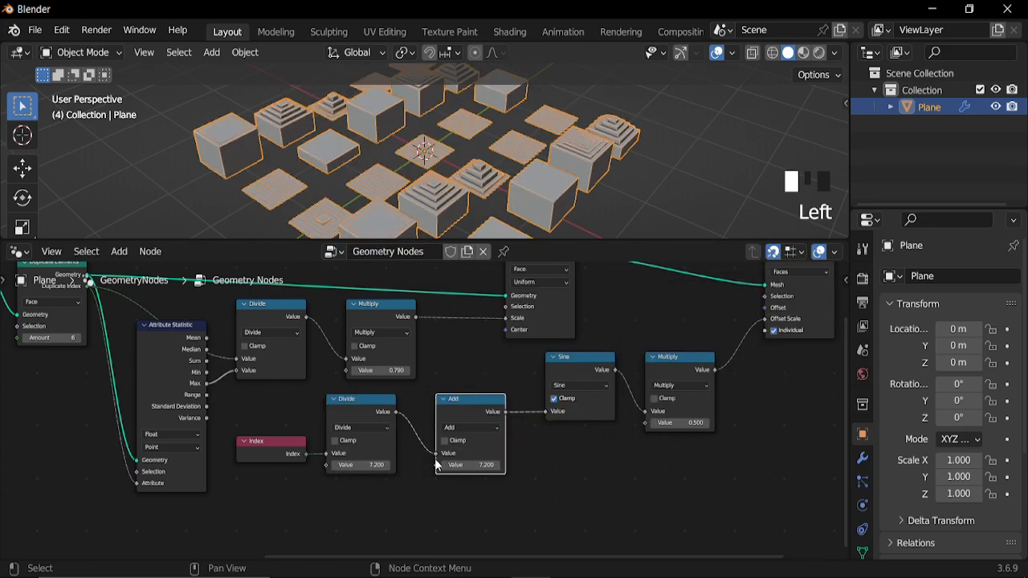
{"action": "middle_click_drag", "start_coordinate": [466, 475], "coordinate": [493, 444]}
{"action": "left_click_drag", "start_coordinate": [498, 435], "coordinate": [621, 434]}
Step: Add a Map Range node and link its Result to the Add node's second Value input
{"action": "middle_click_drag", "start_coordinate": [407, 481], "coordinate": [436, 425]}
{"action": "key", "text": "shift+a"}
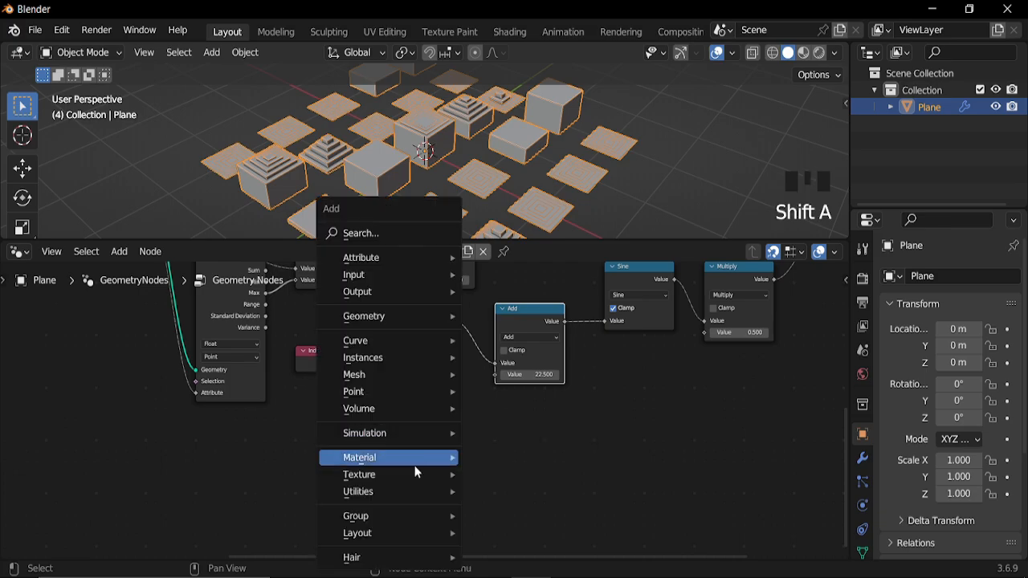
{"action": "mouse_move", "coordinate": [459, 486]}
{"action": "mouse_move", "coordinate": [504, 438]}
{"action": "left_click", "coordinate": [654, 397]}
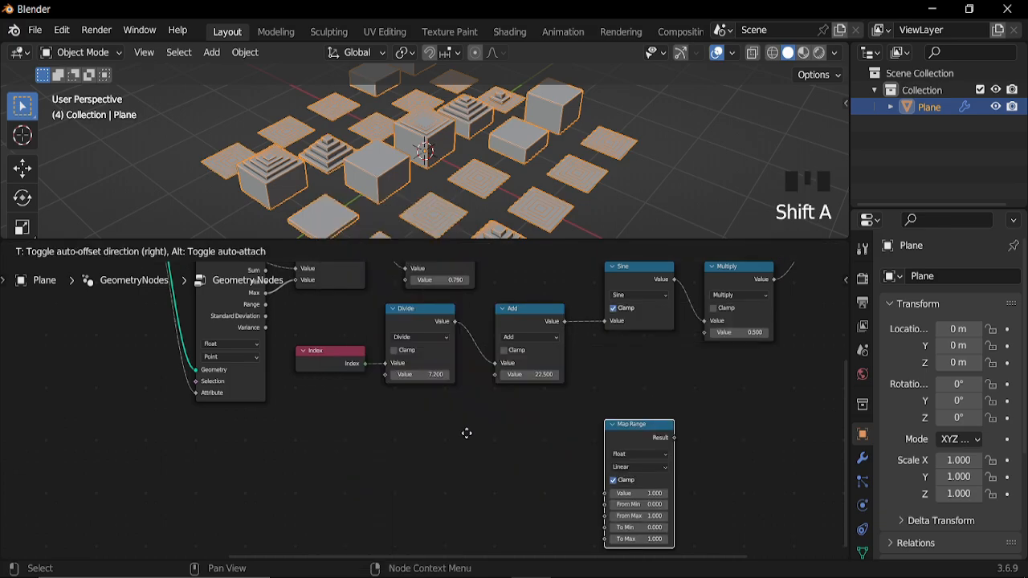
{"action": "left_click_drag", "start_coordinate": [487, 390], "coordinate": [499, 370]}
Step: Add a Scene Time node and link its Frame output to the Map Range node's Value
{"action": "middle_click_drag", "start_coordinate": [301, 461], "coordinate": [386, 424]}
{"action": "key", "text": "shift+a"}
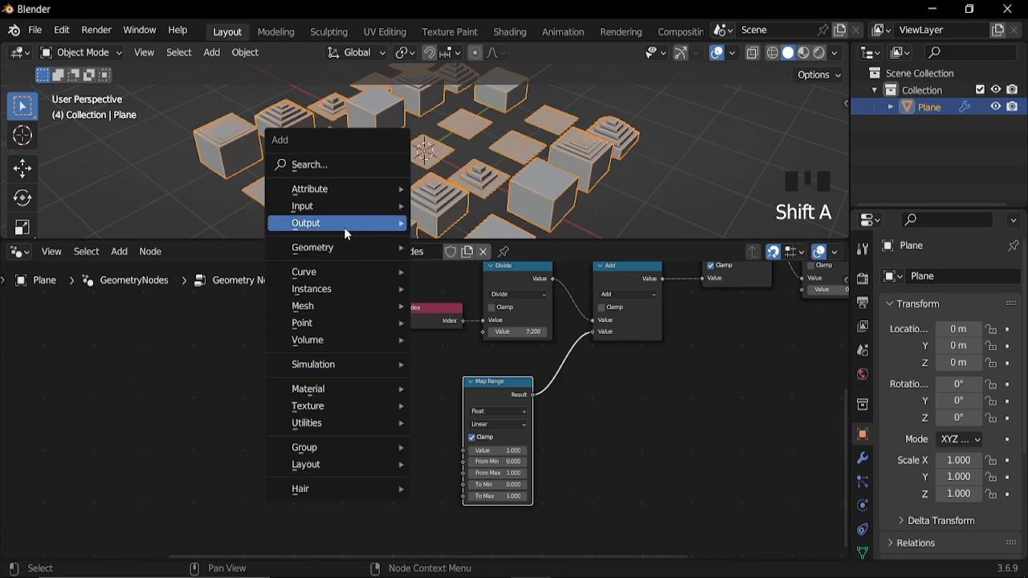
{"action": "mouse_move", "coordinate": [345, 206]}
{"action": "mouse_move", "coordinate": [517, 240]}
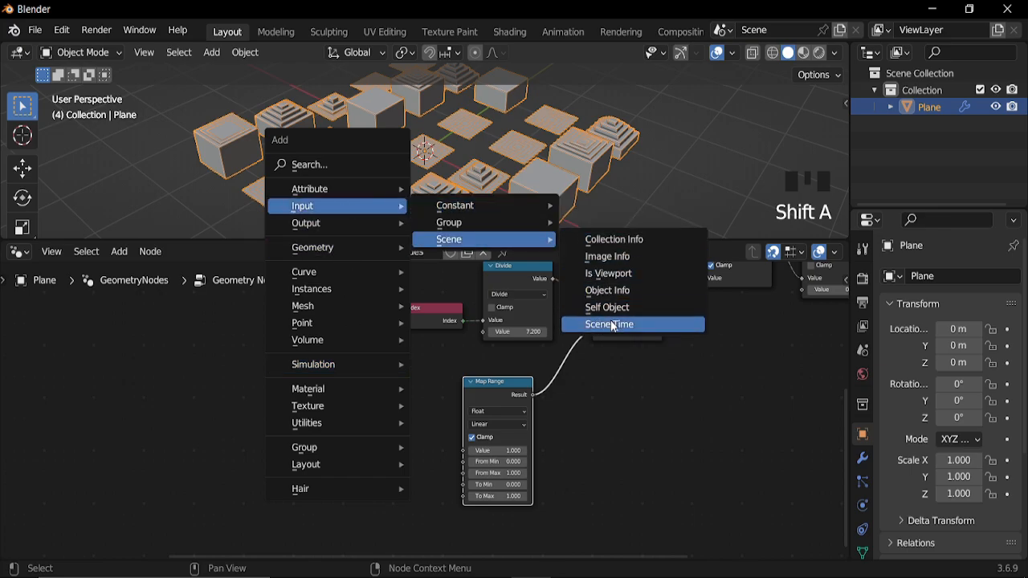
{"action": "left_click", "coordinate": [608, 324]}
{"action": "left_click", "coordinate": [371, 448]}
{"action": "middle_click_drag", "start_coordinate": [371, 448], "coordinate": [446, 437], "text": "ctrl"}
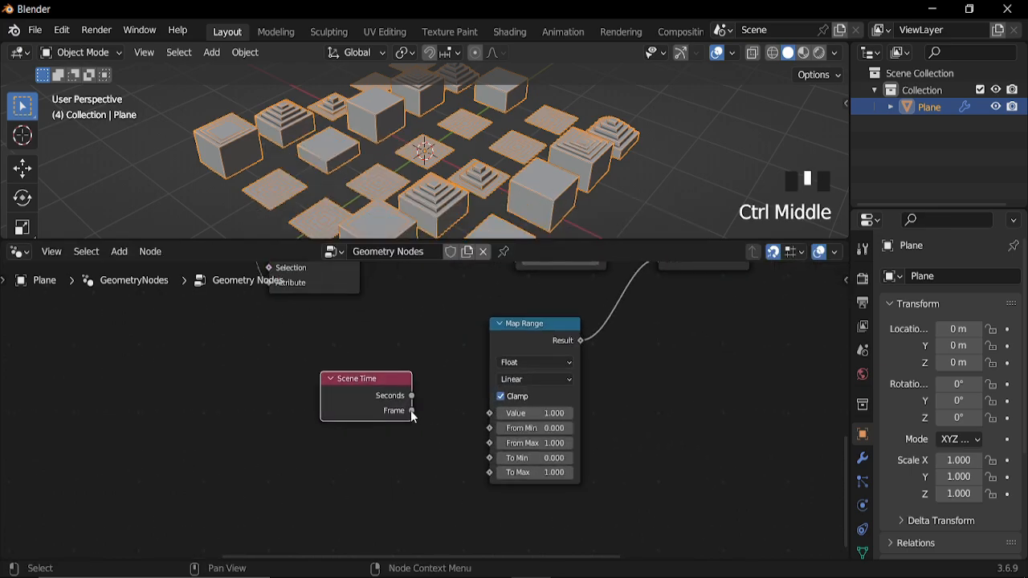
{"action": "left_click_drag", "start_coordinate": [412, 411], "coordinate": [488, 414]}
Step: Add an Integer node feeding Map Range's To Max and set it to 2
{"action": "left_click_drag", "start_coordinate": [490, 473], "coordinate": [365, 454]}
{"action": "type", "text": "int"}
{"action": "key", "text": "Down"}
{"action": "key", "text": "Down"}
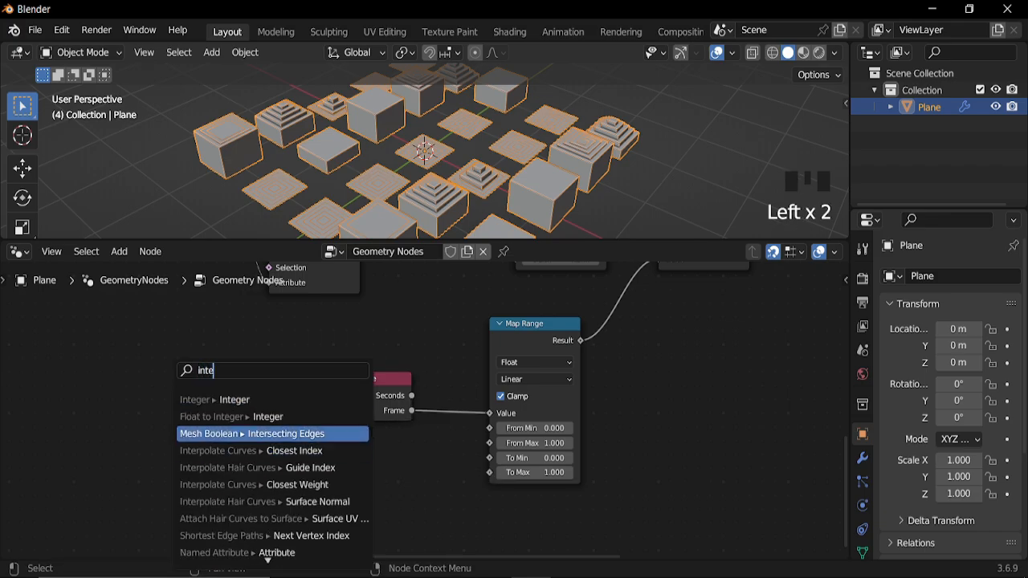
{"action": "key", "text": "Up"}
{"action": "key", "text": "Up"}
{"action": "key", "text": "Return"}
{"action": "left_click", "coordinate": [256, 418]}
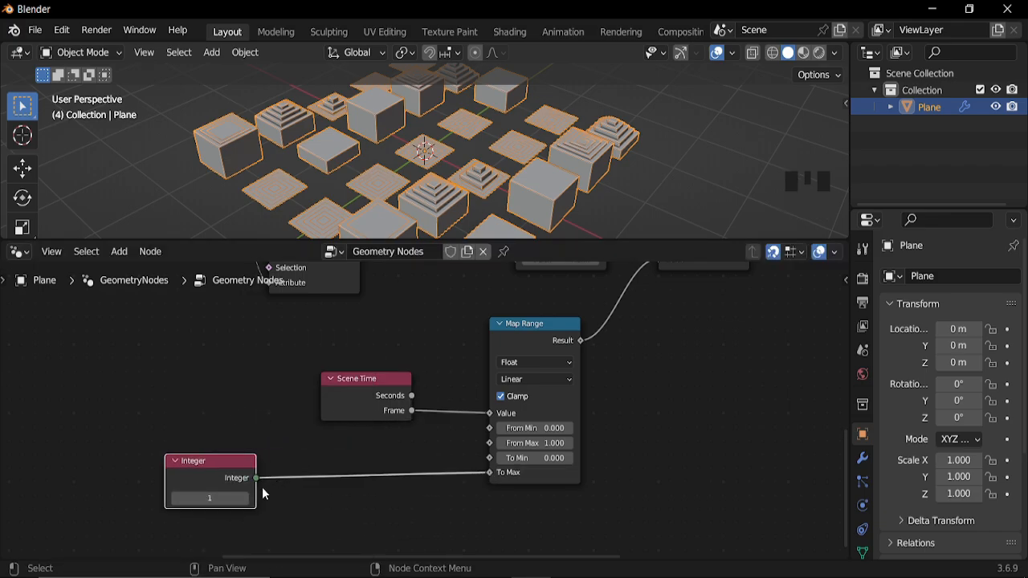
Step: Insert a duplicate of the Add node between Integer and Map Range, switch it to Multiply and set its second value to tau
{"action": "scroll", "coordinate": [580, 276], "scroll_direction": "down", "scroll_amount": 6}
{"action": "left_click", "coordinate": [581, 274]}
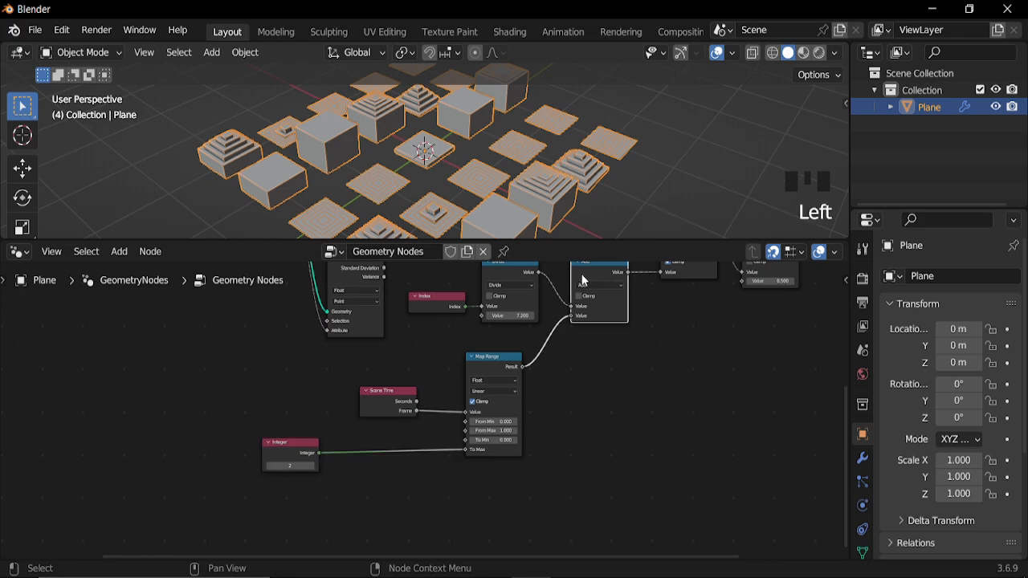
{"action": "key", "text": "shift+d"}
{"action": "left_click", "coordinate": [361, 474]}
{"action": "middle_click_drag", "start_coordinate": [420, 484], "coordinate": [411, 416]}
{"action": "left_click", "coordinate": [411, 412]}
{"action": "left_click", "coordinate": [389, 244]}
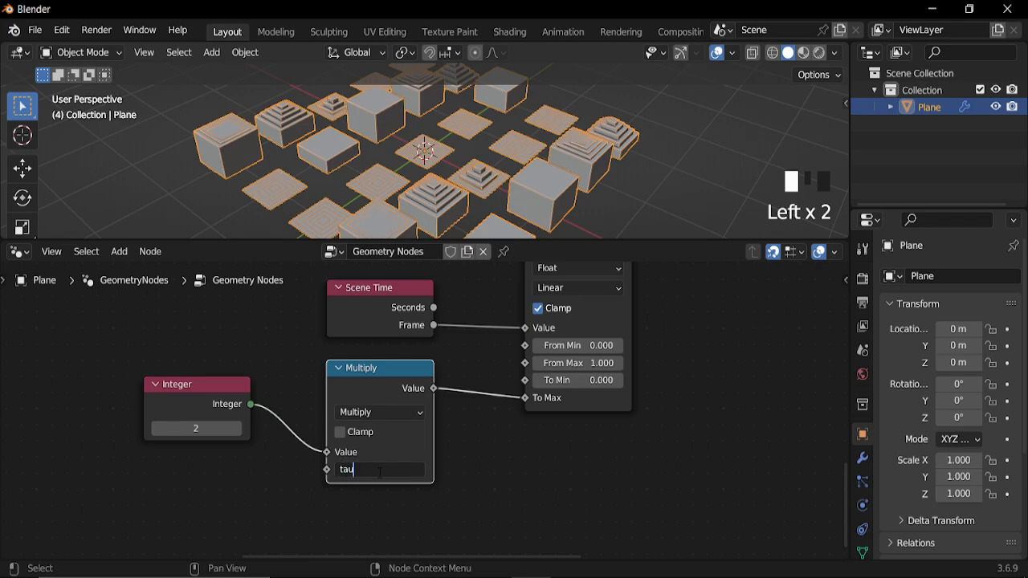
{"action": "key", "text": "Return"}
Step: Set the Map Range node's From Max to 250 and briefly play the animation
{"action": "scroll", "coordinate": [473, 440], "scroll_direction": "up", "scroll_amount": 4}
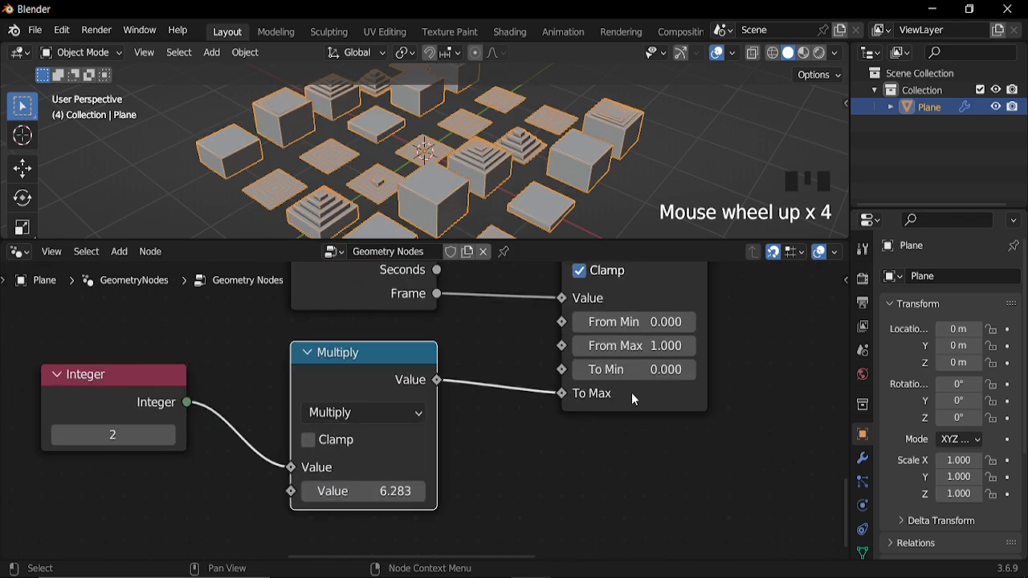
{"action": "left_click", "coordinate": [638, 346]}
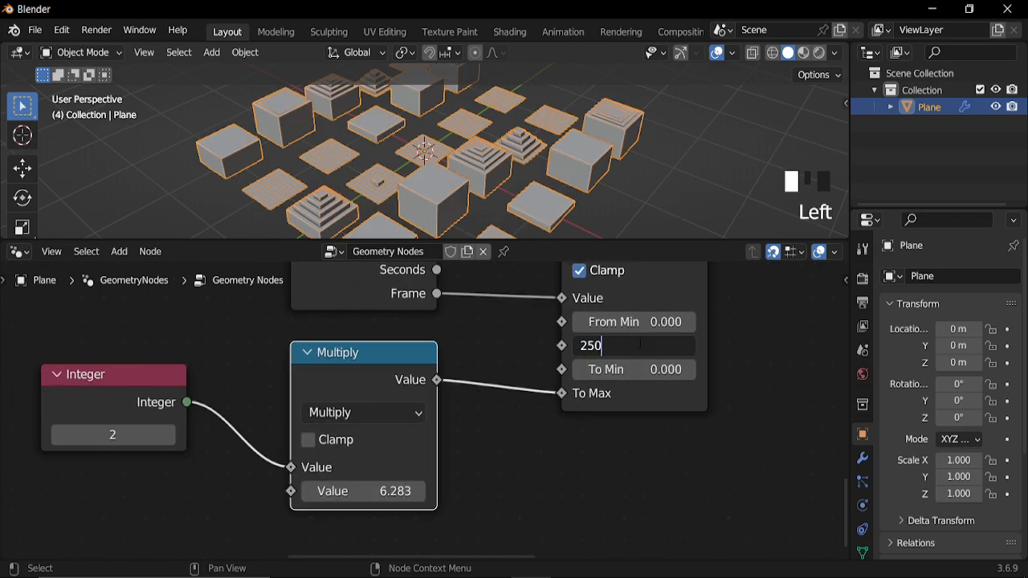
{"action": "key", "text": "Return"}
{"action": "key", "text": "space"}
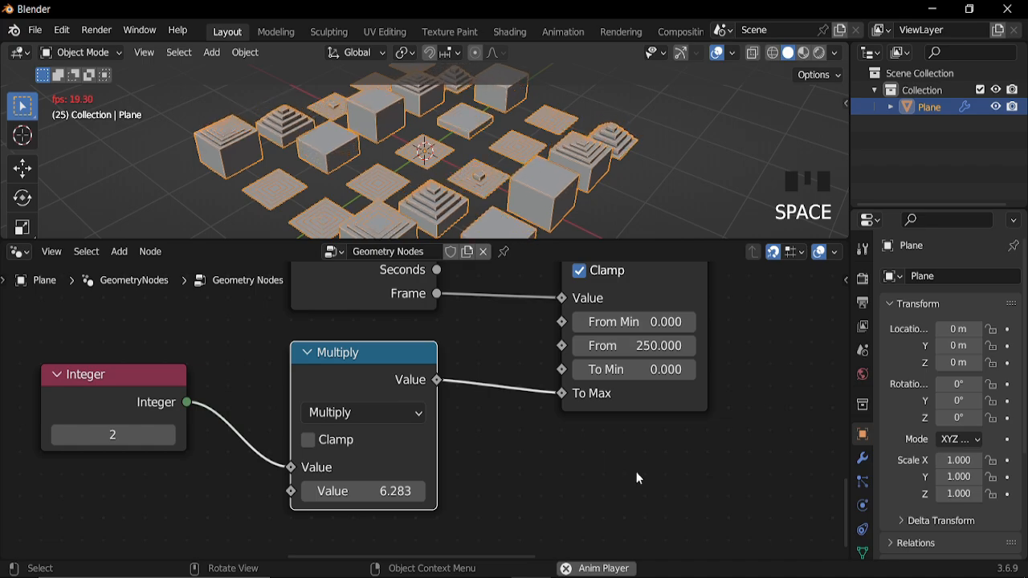
{"action": "key", "text": "space"}
Step: Move Group Output further from Extrude Mesh and connect a new Delete Geometry node between them
{"action": "scroll", "coordinate": [587, 394], "scroll_direction": "down", "scroll_amount": 3}
{"action": "middle_click_drag", "start_coordinate": [803, 265], "coordinate": [418, 349]}
{"action": "left_click_drag", "start_coordinate": [382, 331], "coordinate": [601, 310]}
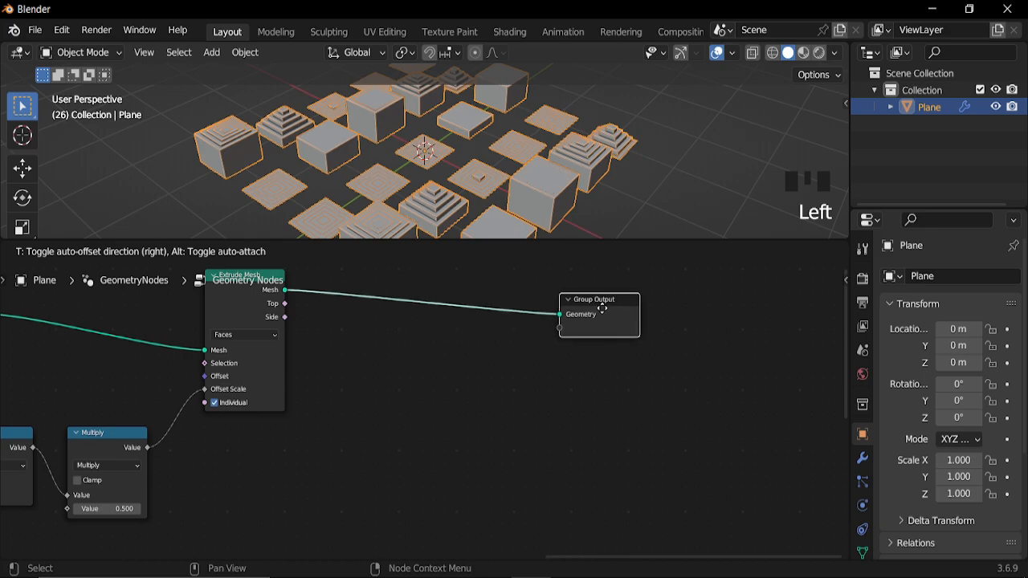
{"action": "middle_click_drag", "start_coordinate": [416, 359], "coordinate": [458, 406]}
{"action": "middle_click_drag", "start_coordinate": [458, 405], "coordinate": [442, 389], "text": "ctrl"}
{"action": "left_click_drag", "start_coordinate": [300, 313], "coordinate": [401, 391]}
{"action": "key", "text": "shift+a"}
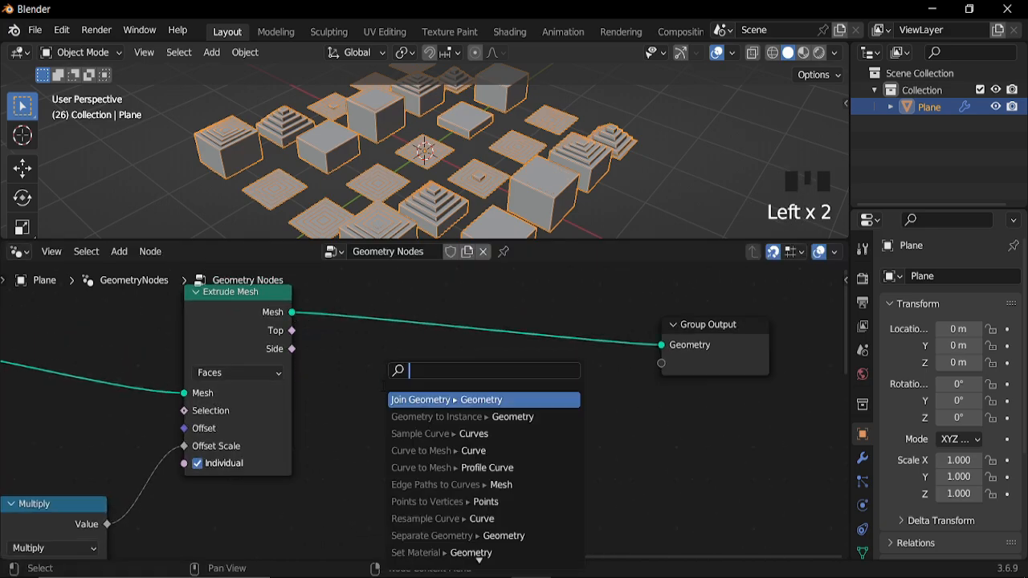
{"action": "type", "text": "de"}
{"action": "left_click", "coordinate": [428, 399]}
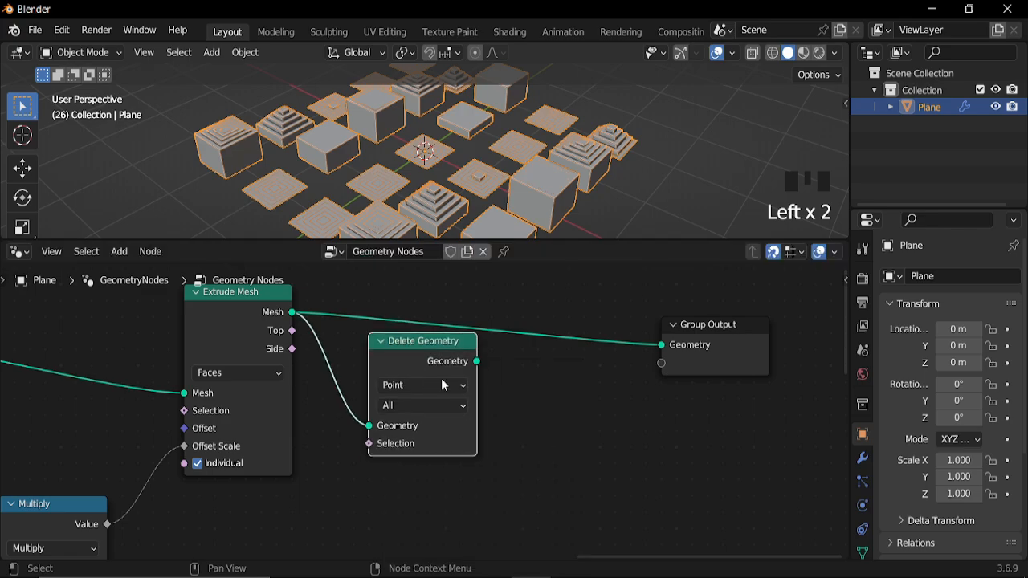
{"action": "left_click_drag", "start_coordinate": [478, 362], "coordinate": [663, 345]}
{"action": "left_click_drag", "start_coordinate": [406, 361], "coordinate": [475, 312]}
Step: Set Delete Geometry to Face, link Extrude Mesh's Side output to its Selection, and briefly play the animation
{"action": "middle_click_drag", "start_coordinate": [409, 330], "coordinate": [449, 383], "text": "ctrl"}
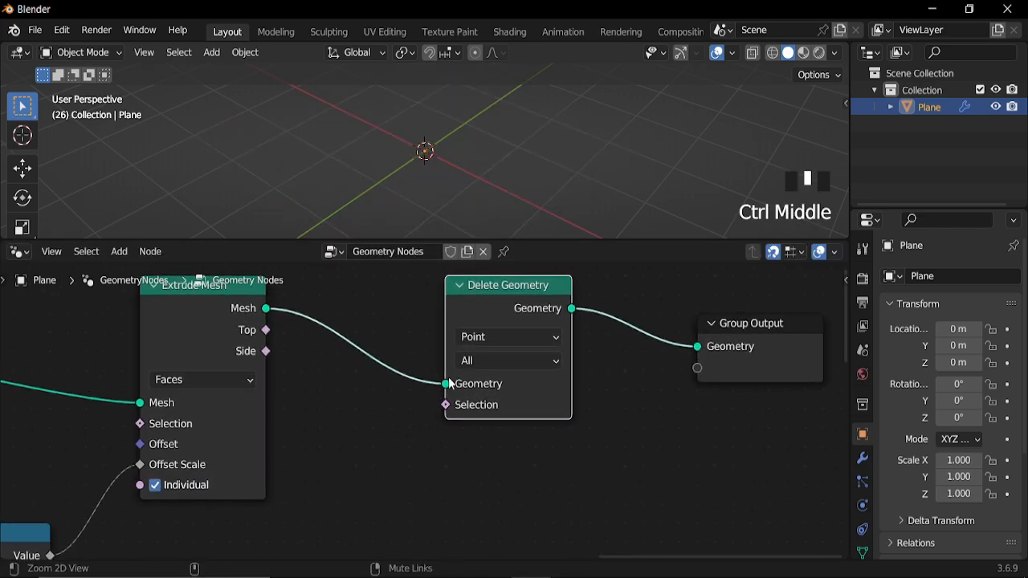
{"action": "left_click", "coordinate": [506, 338]}
{"action": "left_click", "coordinate": [501, 400]}
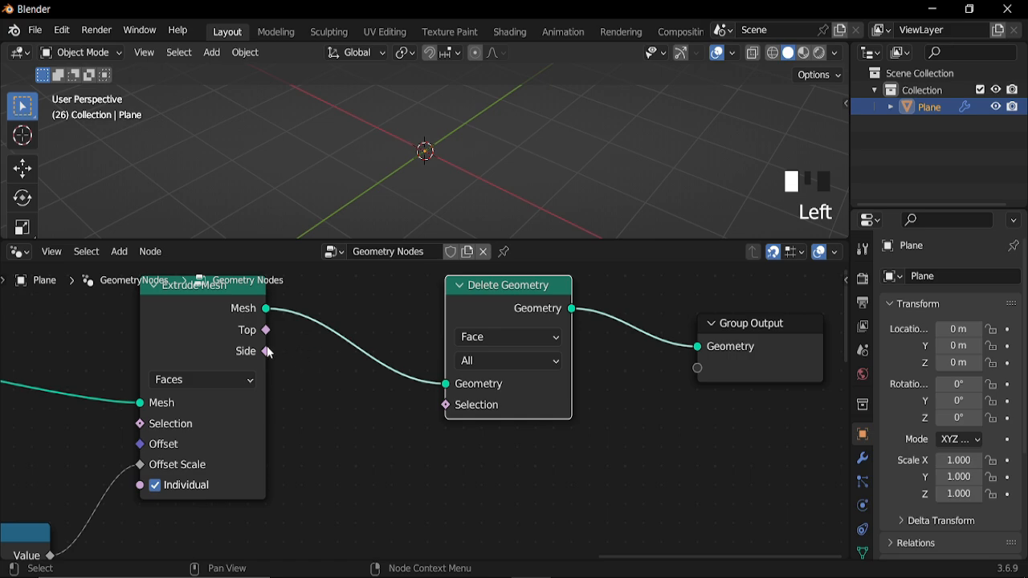
{"action": "left_click_drag", "start_coordinate": [266, 351], "coordinate": [446, 405]}
{"action": "left_click_drag", "start_coordinate": [493, 308], "coordinate": [402, 298]}
{"action": "middle_click_drag", "start_coordinate": [452, 172], "coordinate": [478, 158]}
{"action": "key", "text": "space"}
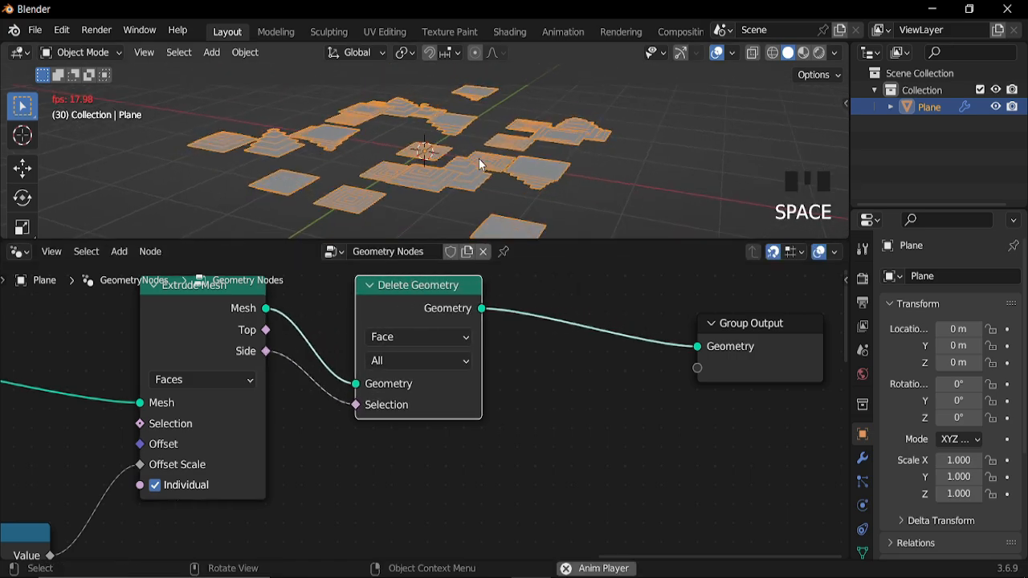
{"action": "key", "text": "space"}
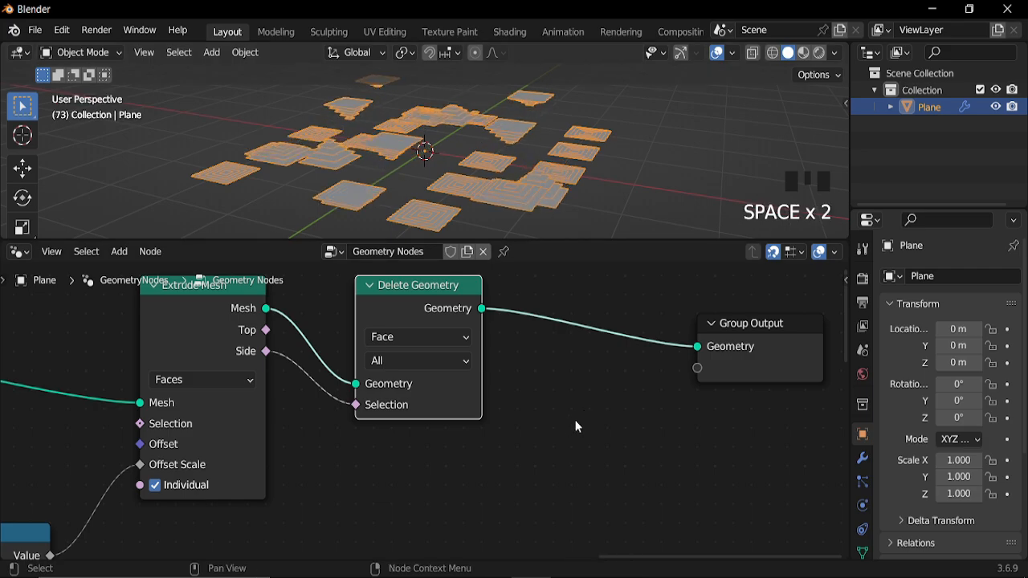
Step: Make room before Group Output and insert a Mesh to Curve node after Delete Geometry
{"action": "scroll", "coordinate": [596, 415], "scroll_direction": "down", "scroll_amount": 4}
{"action": "middle_click_drag", "start_coordinate": [597, 415], "coordinate": [438, 411]}
{"action": "left_click_drag", "start_coordinate": [509, 346], "coordinate": [706, 332]}
{"action": "key", "text": "shift+a"}
{"action": "mouse_move", "coordinate": [561, 379]}
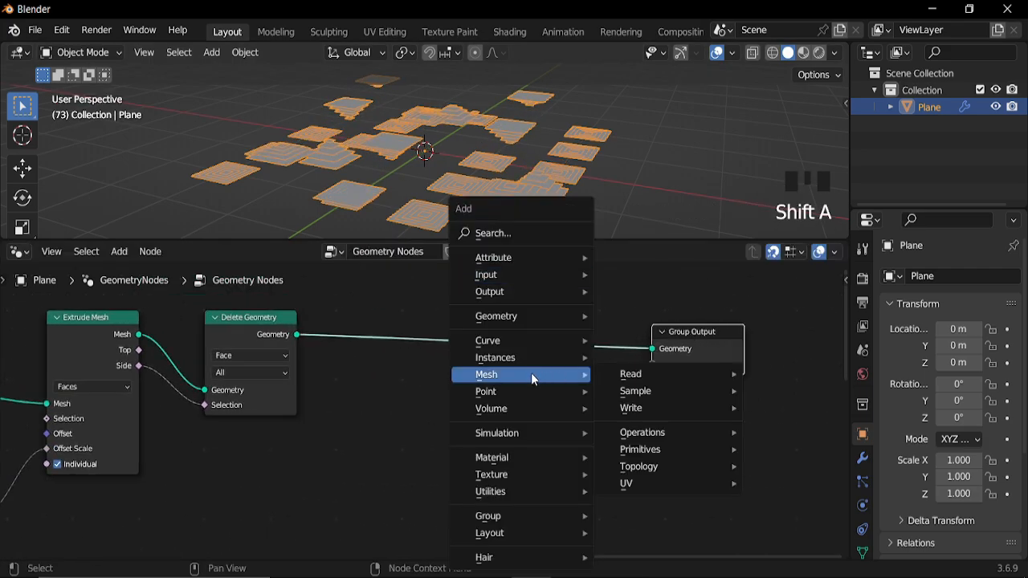
{"action": "mouse_move", "coordinate": [647, 433]}
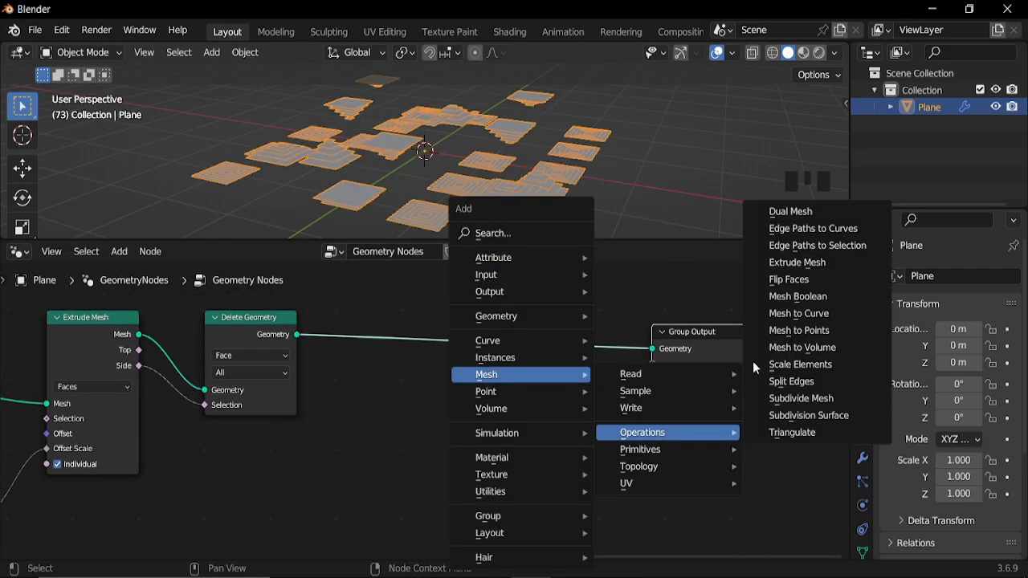
{"action": "left_click", "coordinate": [801, 313]}
{"action": "left_click", "coordinate": [352, 324]}
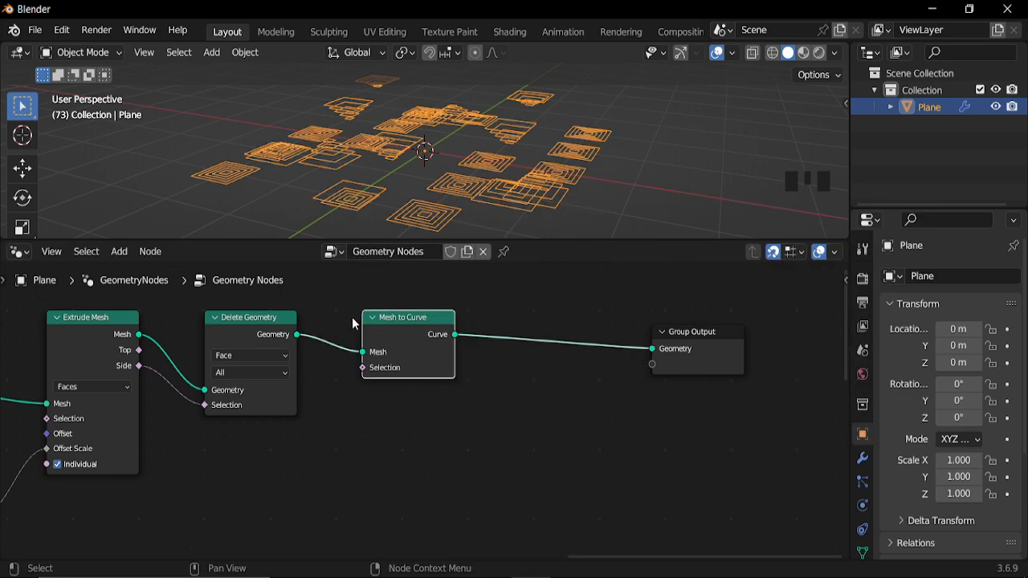
Step: Connect a Curve to Mesh node between Mesh to Curve and Group Output, spacing the nodes apart
{"action": "middle_click_drag", "start_coordinate": [452, 165], "coordinate": [452, 172]}
{"action": "left_click_drag", "start_coordinate": [408, 335], "coordinate": [395, 335]}
{"action": "middle_click_drag", "start_coordinate": [481, 381], "coordinate": [327, 394]}
{"action": "left_click_drag", "start_coordinate": [540, 380], "coordinate": [658, 364]}
{"action": "left_click_drag", "start_coordinate": [285, 350], "coordinate": [433, 371]}
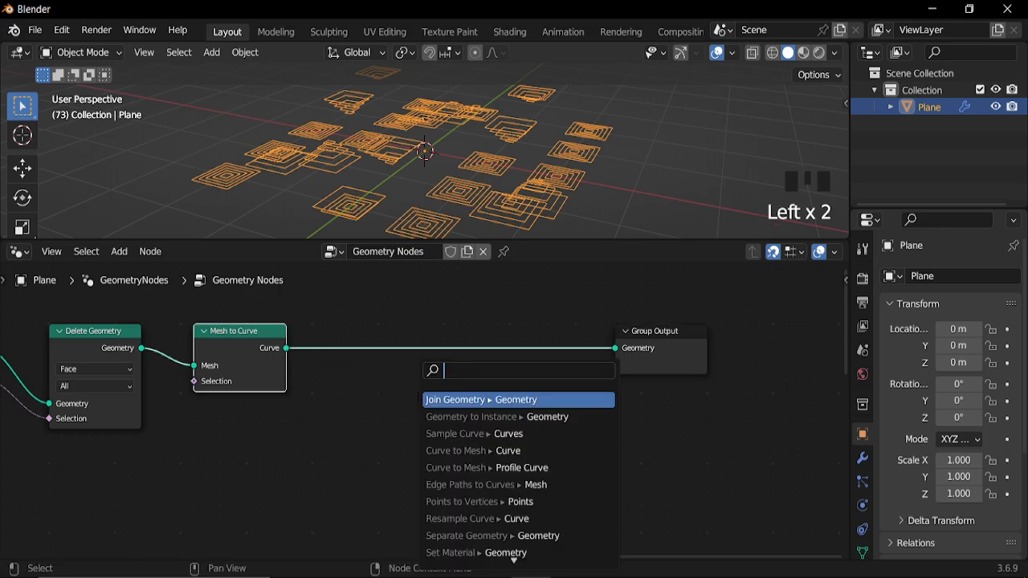
{"action": "type", "text": "curve"}
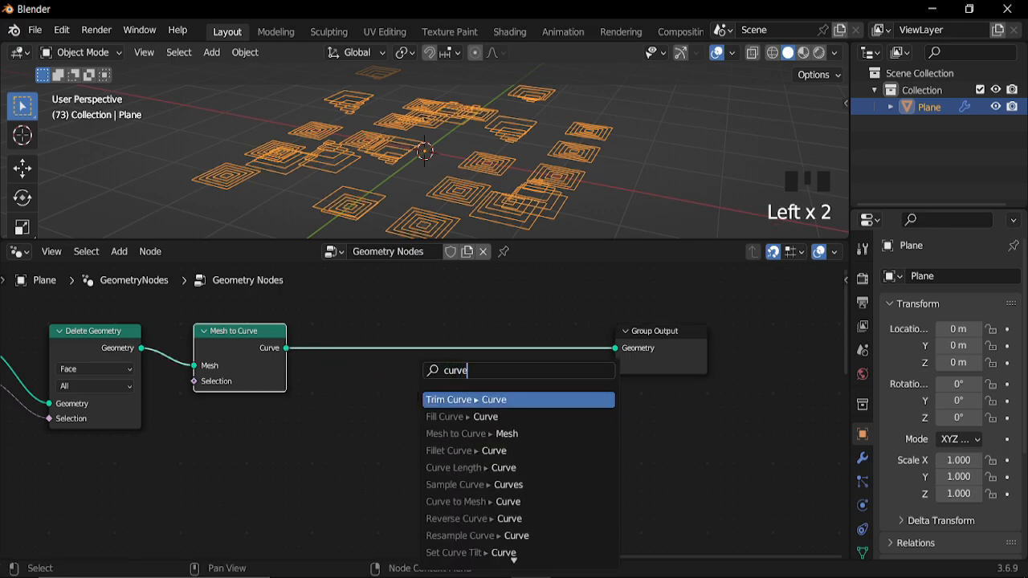
{"action": "type", "text": " t"}
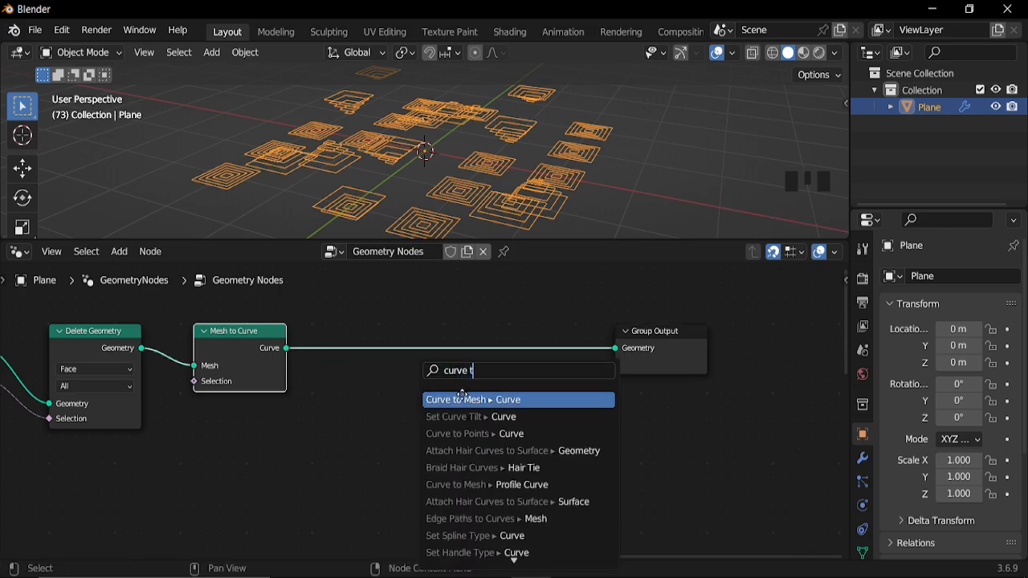
{"action": "left_click", "coordinate": [462, 395]}
{"action": "right_click_drag", "start_coordinate": [501, 393], "coordinate": [500, 398], "text": "ctrl"}
{"action": "right_click_drag", "start_coordinate": [438, 389], "coordinate": [634, 347], "text": "alt"}
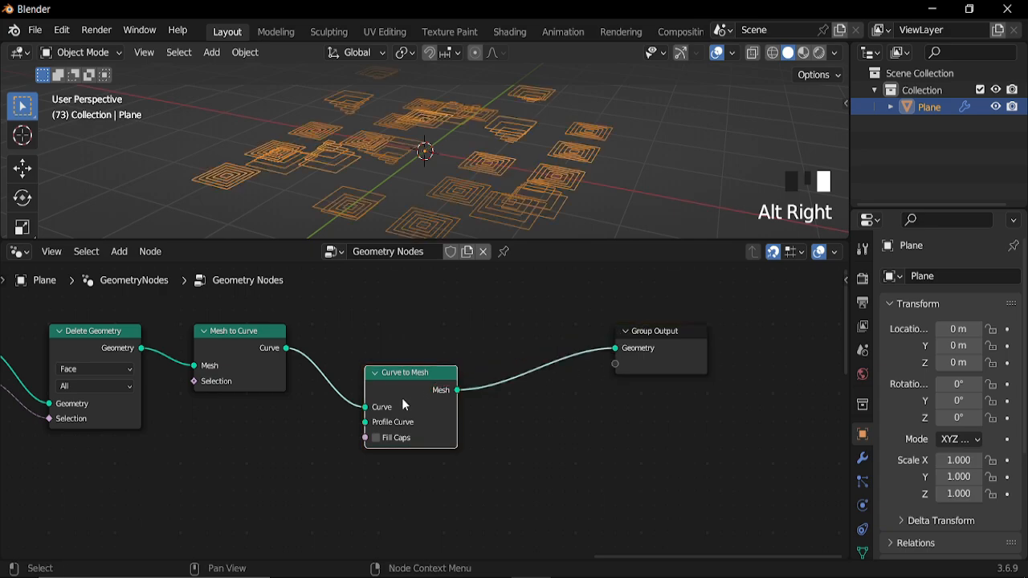
{"action": "left_click_drag", "start_coordinate": [401, 398], "coordinate": [445, 340]}
Step: Add a Curve Circle node feeding the Profile Curve input of Curve to Mesh
{"action": "middle_click_drag", "start_coordinate": [337, 409], "coordinate": [395, 388]}
{"action": "left_click_drag", "start_coordinate": [463, 347], "coordinate": [374, 396]}
{"action": "type", "text": "cir"}
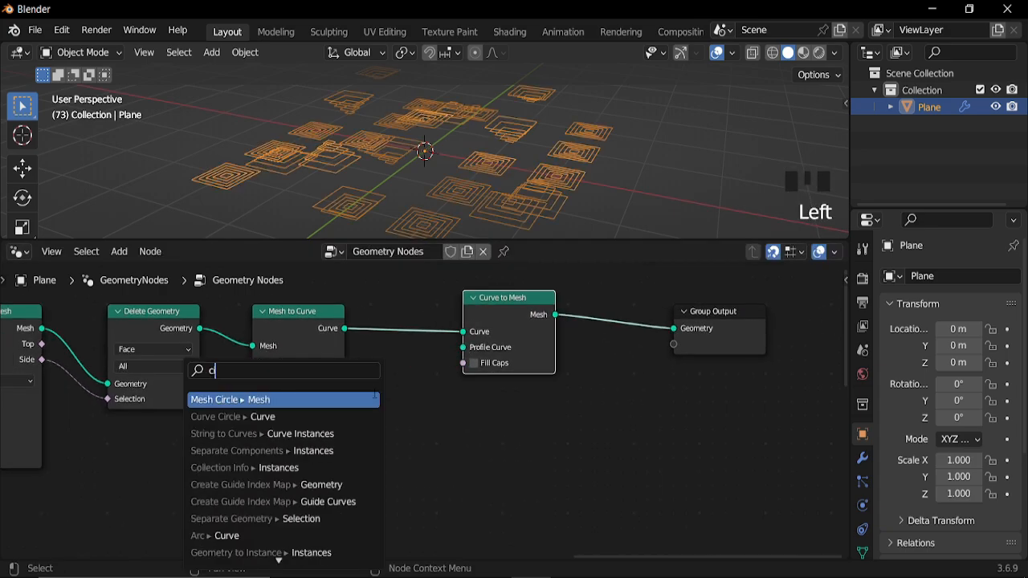
{"action": "left_click", "coordinate": [348, 417]}
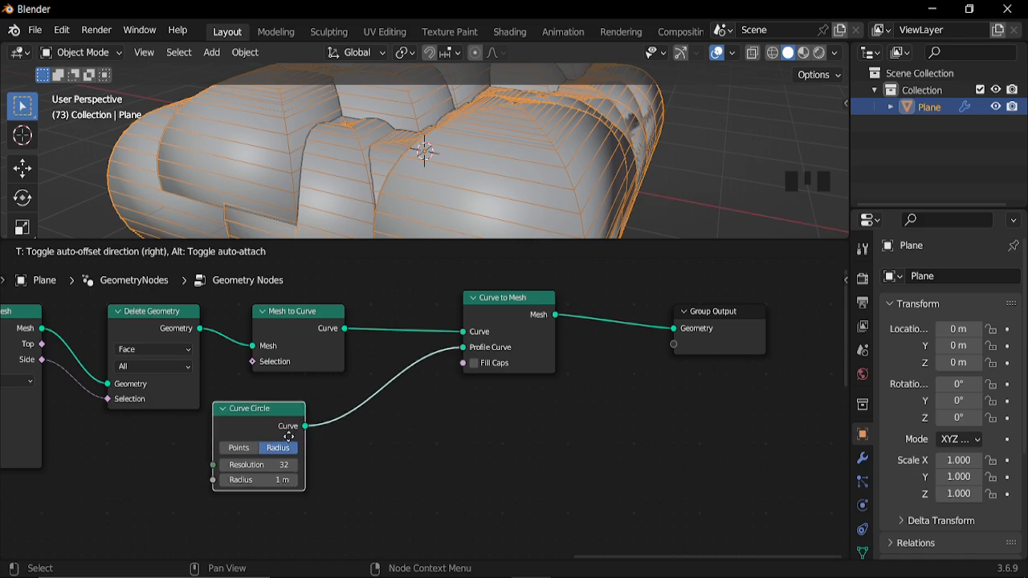
{"action": "left_click", "coordinate": [289, 436]}
Step: Set the Curve Circle node's Resolution to 4
{"action": "middle_click_drag", "start_coordinate": [381, 426], "coordinate": [500, 359]}
{"action": "middle_click_drag", "start_coordinate": [430, 506], "coordinate": [386, 420], "text": "ctrl"}
{"action": "left_click", "coordinate": [369, 391]}
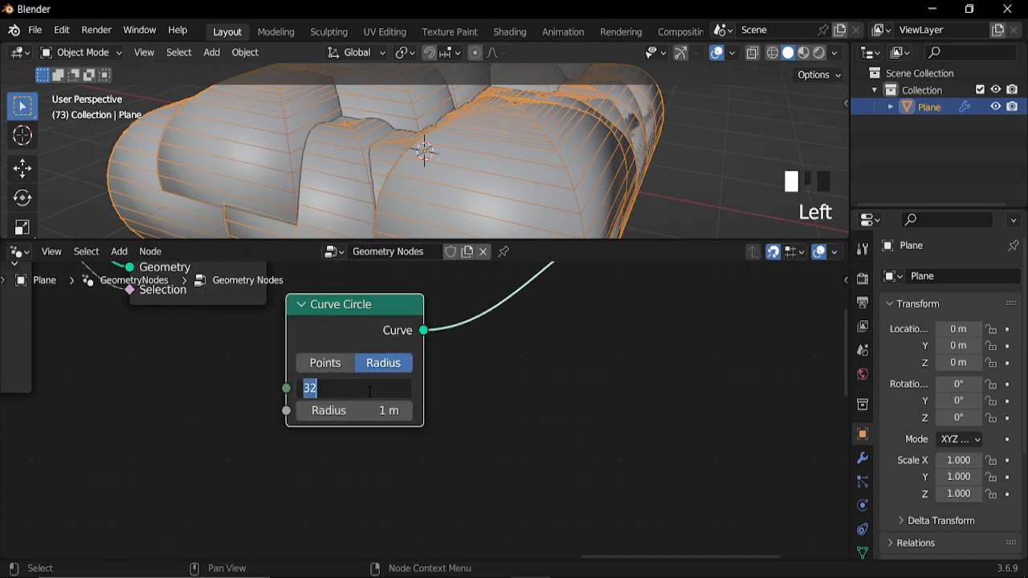
{"action": "type", "text": "4"}
{"action": "key", "text": "Return"}
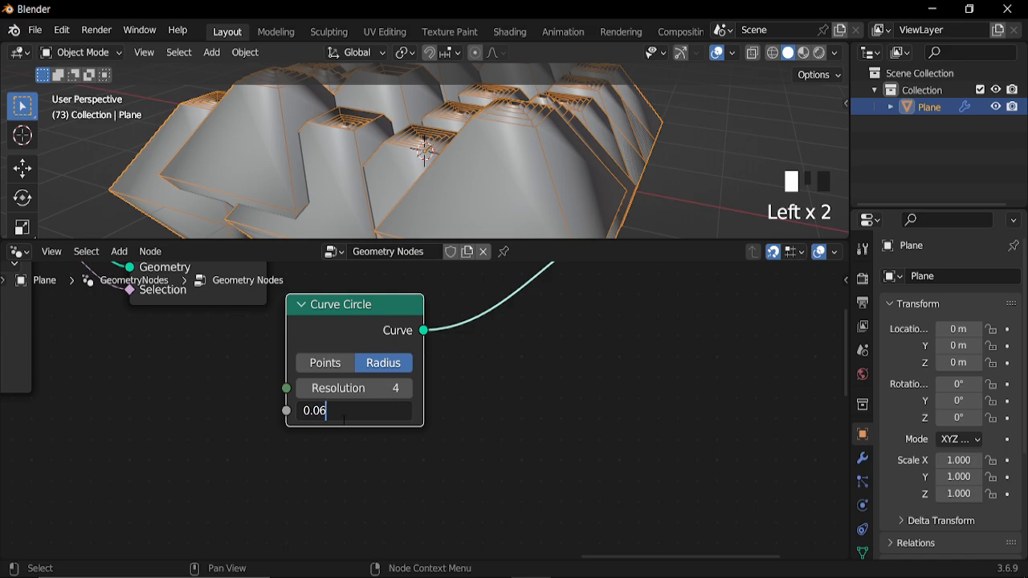
Step: Set the Curve Circle node's Radius to 0.06 m and briefly preview the animation
{"action": "left_click", "coordinate": [344, 418]}
{"action": "type", "text": "0.06"}
{"action": "key", "text": "Return"}
{"action": "middle_click", "coordinate": [345, 418]}
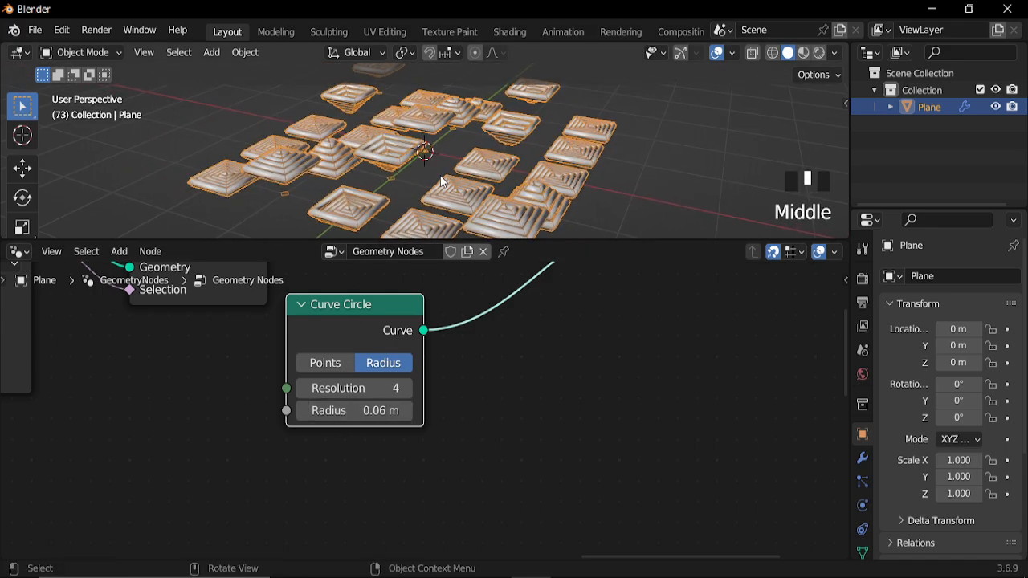
{"action": "key", "text": "space"}
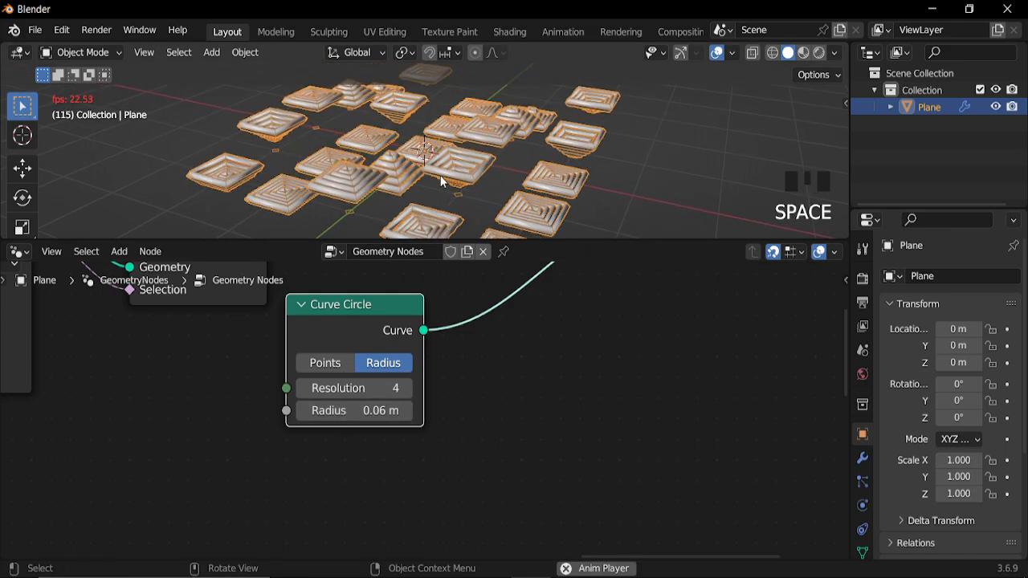
{"action": "key", "text": "space"}
Step: Insert a Transform Geometry node between Curve Circle and the Profile Curve input of Curve to Mesh
{"action": "scroll", "coordinate": [460, 412], "scroll_direction": "down", "scroll_amount": 4}
{"action": "key", "text": "shift+a"}
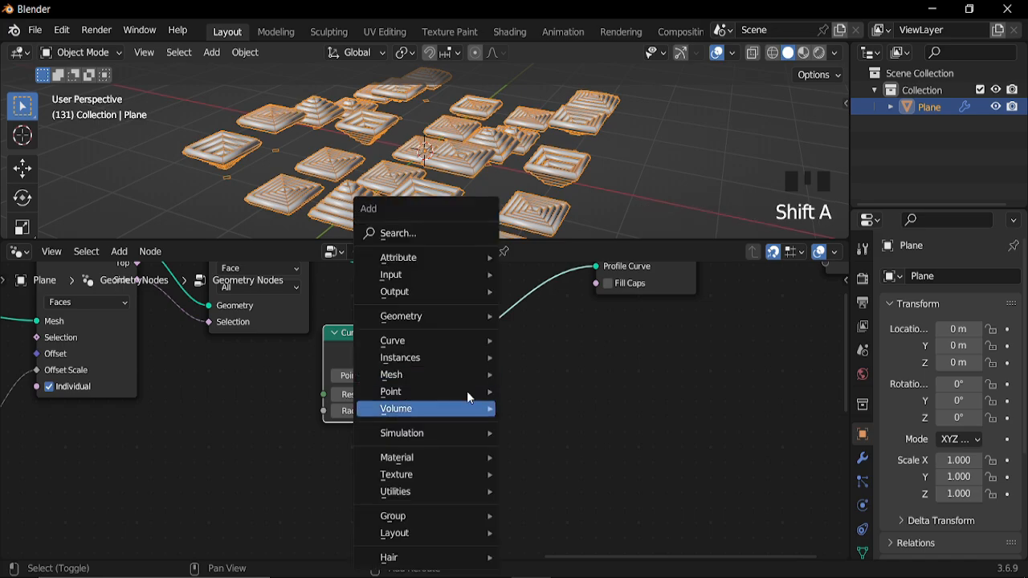
{"action": "mouse_move", "coordinate": [465, 319]}
{"action": "mouse_move", "coordinate": [564, 379]}
{"action": "left_click", "coordinate": [717, 459]}
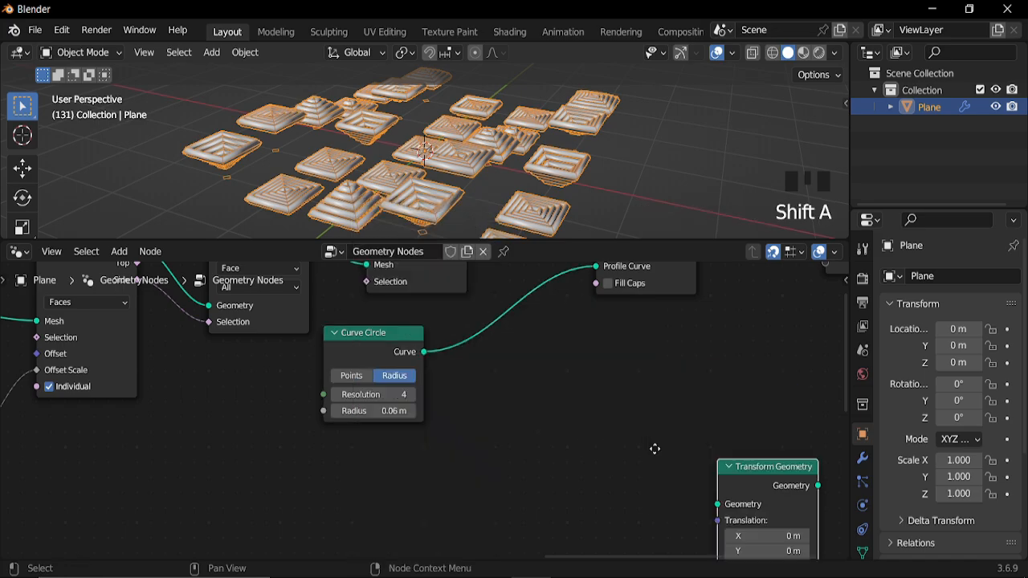
{"action": "left_click", "coordinate": [548, 332]}
{"action": "middle_click_drag", "start_coordinate": [521, 220], "coordinate": [521, 128], "text": "ctrl"}
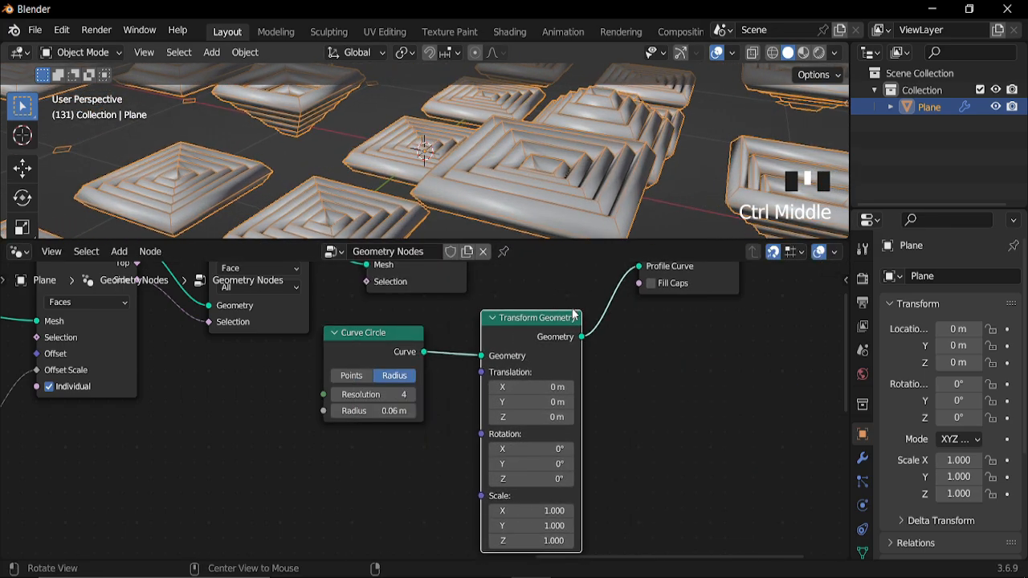
Step: Set the Transform Geometry node's Z rotation to 45°, then collapse the node and place it beside Curve Circle
{"action": "middle_click_drag", "start_coordinate": [587, 482], "coordinate": [543, 415]}
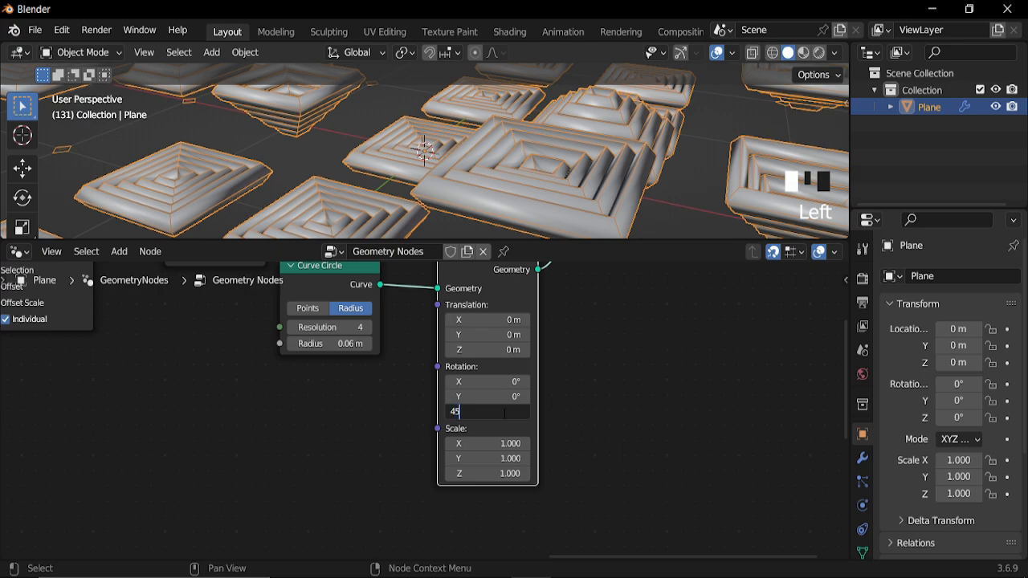
{"action": "left_click", "coordinate": [504, 413]}
{"action": "type", "text": "45"}
{"action": "key", "text": "Return"}
{"action": "scroll", "coordinate": [513, 366], "scroll_direction": "down", "scroll_amount": 3}
{"action": "middle_click_drag", "start_coordinate": [560, 314], "coordinate": [494, 367]}
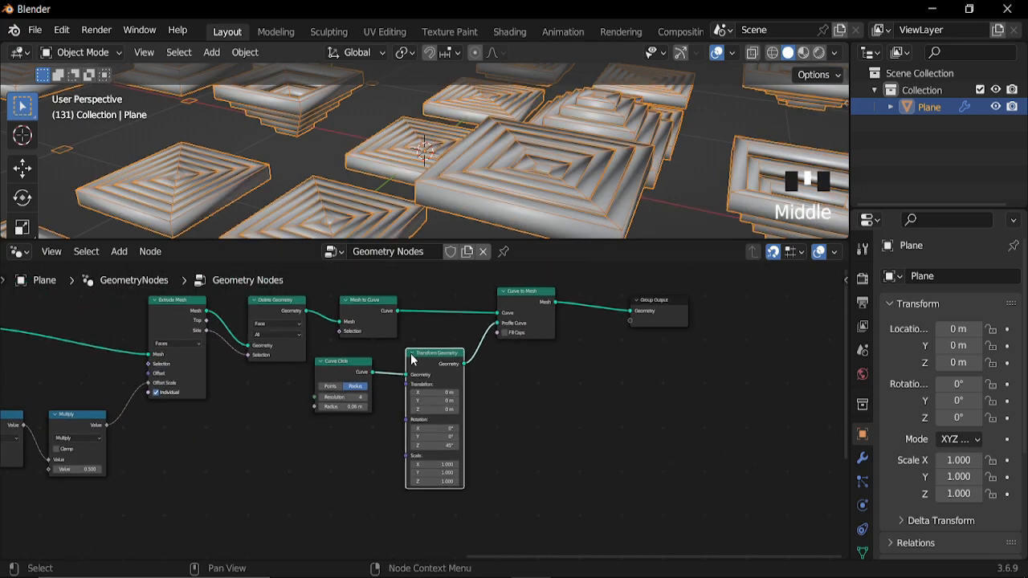
{"action": "left_click", "coordinate": [409, 355]}
{"action": "left_click_drag", "start_coordinate": [429, 358], "coordinate": [394, 366]}
Step: Make room before Group Output and insert a Join Geometry node after Curve to Mesh, placed above the link
{"action": "middle_click_drag", "start_coordinate": [675, 318], "coordinate": [530, 354]}
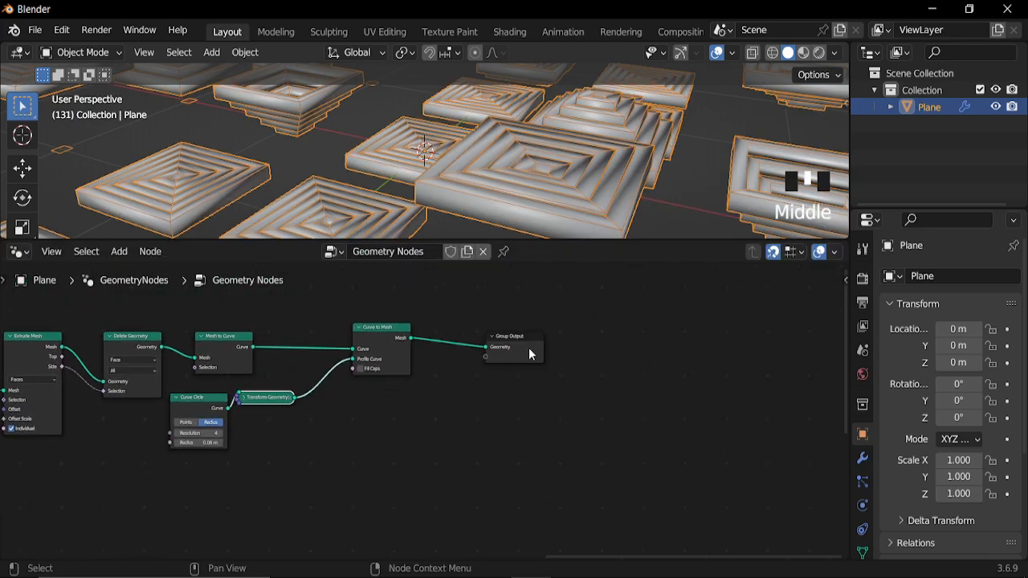
{"action": "left_click_drag", "start_coordinate": [529, 339], "coordinate": [677, 339]}
{"action": "key", "text": "shift+a"}
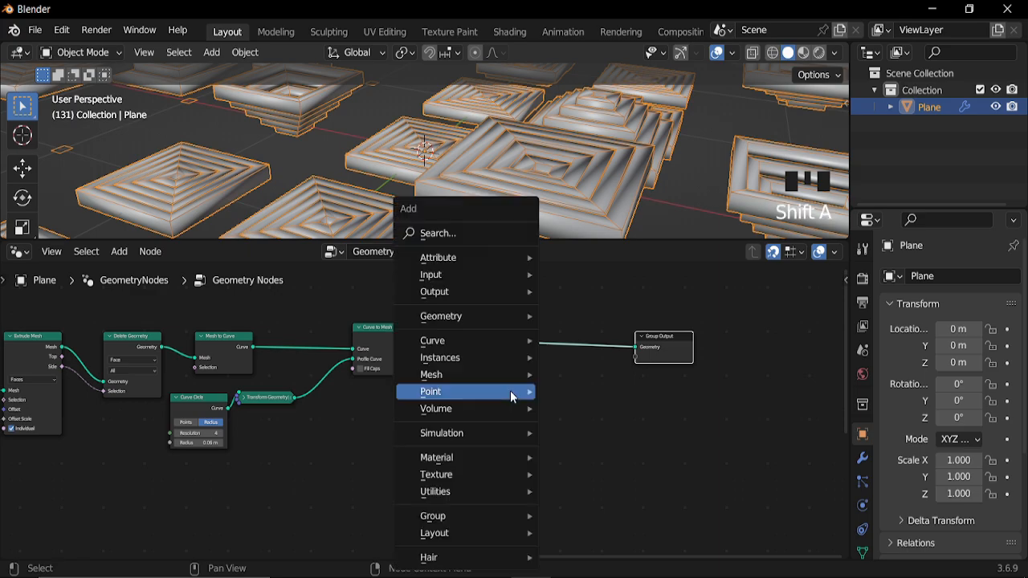
{"action": "mouse_move", "coordinate": [491, 316]}
{"action": "left_click", "coordinate": [594, 397]}
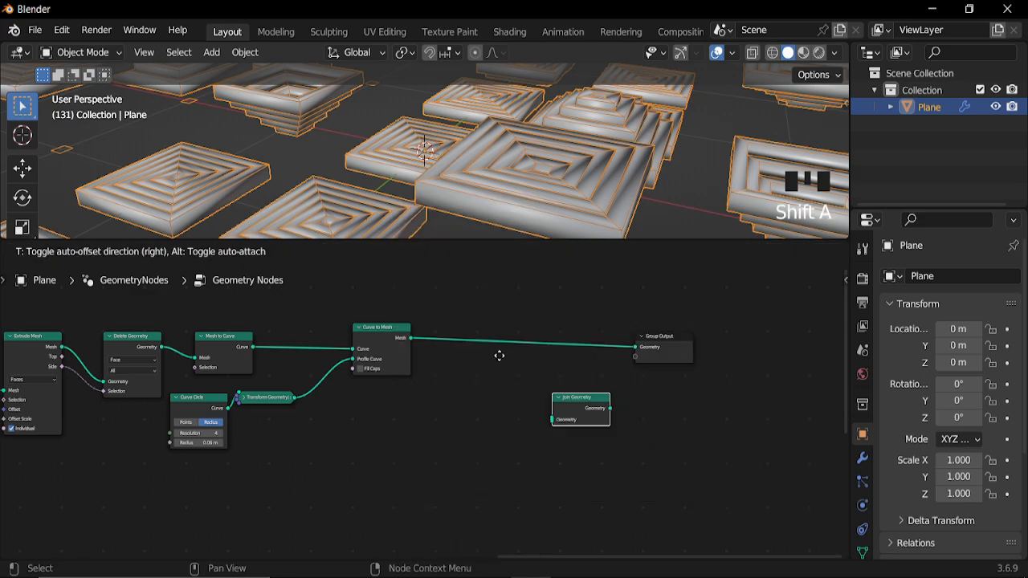
{"action": "left_click", "coordinate": [489, 338]}
{"action": "middle_click_drag", "start_coordinate": [489, 338], "coordinate": [470, 403]}
{"action": "left_click_drag", "start_coordinate": [473, 405], "coordinate": [476, 329]}
Step: Add an Instance on Points node fed by Delete Geometry's output and position it above Mesh to Curve
{"action": "middle_click_drag", "start_coordinate": [326, 354], "coordinate": [386, 385], "text": "ctrl"}
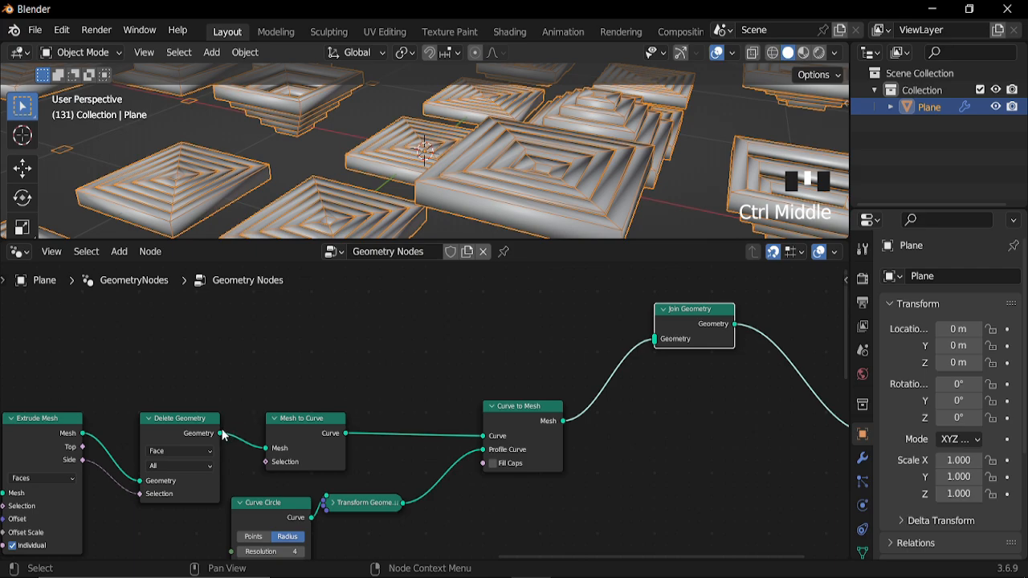
{"action": "left_click_drag", "start_coordinate": [219, 434], "coordinate": [293, 317]}
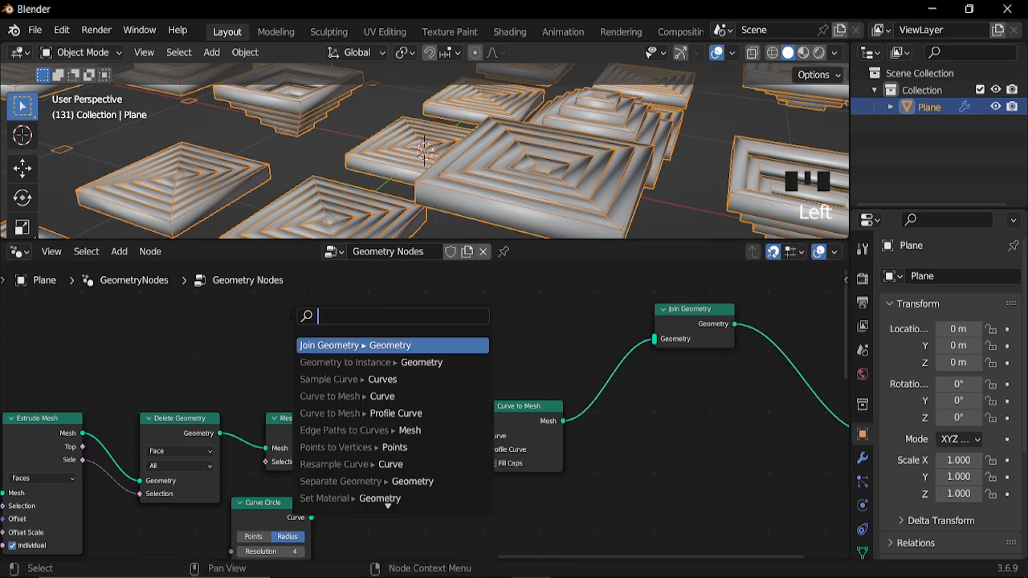
{"action": "type", "text": "ins"}
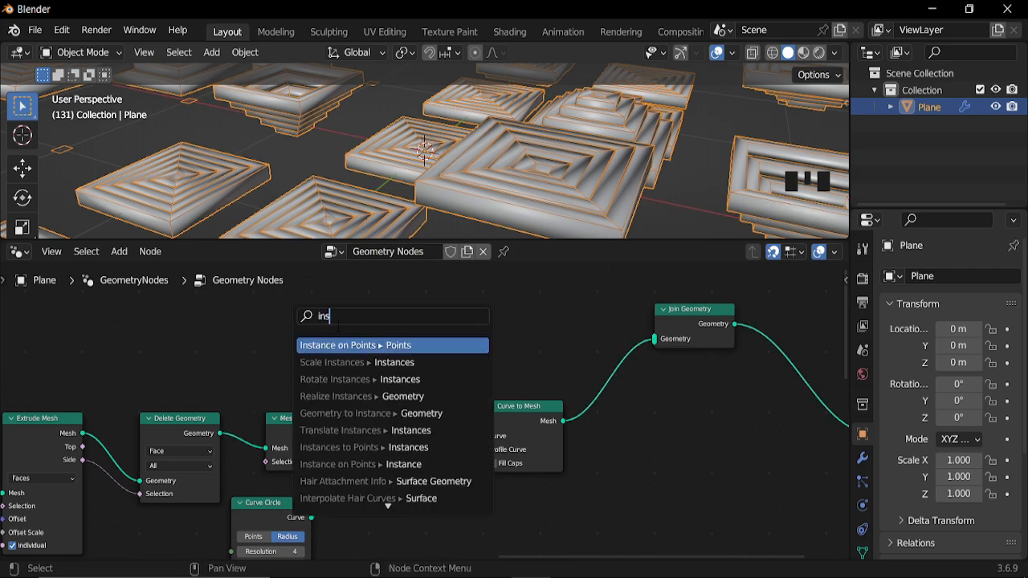
{"action": "key", "text": "Return"}
{"action": "left_click", "coordinate": [323, 408]}
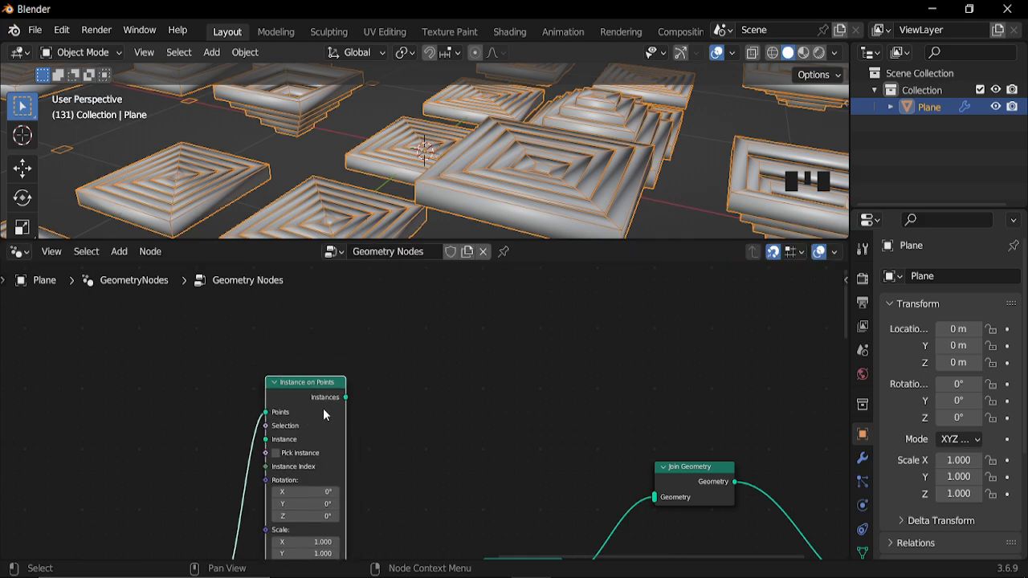
{"action": "middle_click_drag", "start_coordinate": [322, 408], "coordinate": [447, 378]}
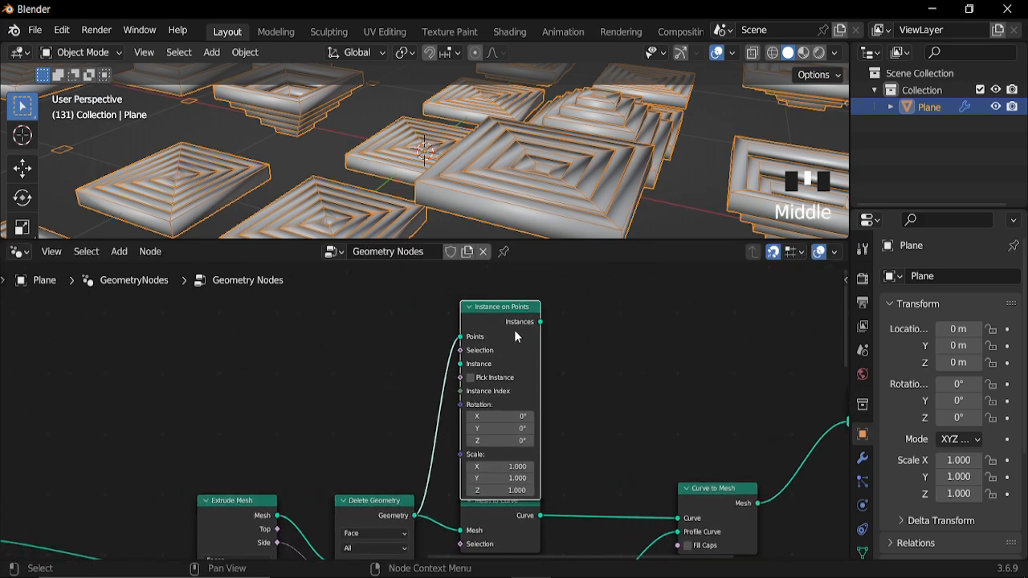
{"action": "left_click_drag", "start_coordinate": [516, 336], "coordinate": [516, 314]}
Step: Add a Curve Line node and connect it to the Instance input of Instance on Points
{"action": "key", "text": "shift+a"}
{"action": "mouse_move", "coordinate": [377, 341]}
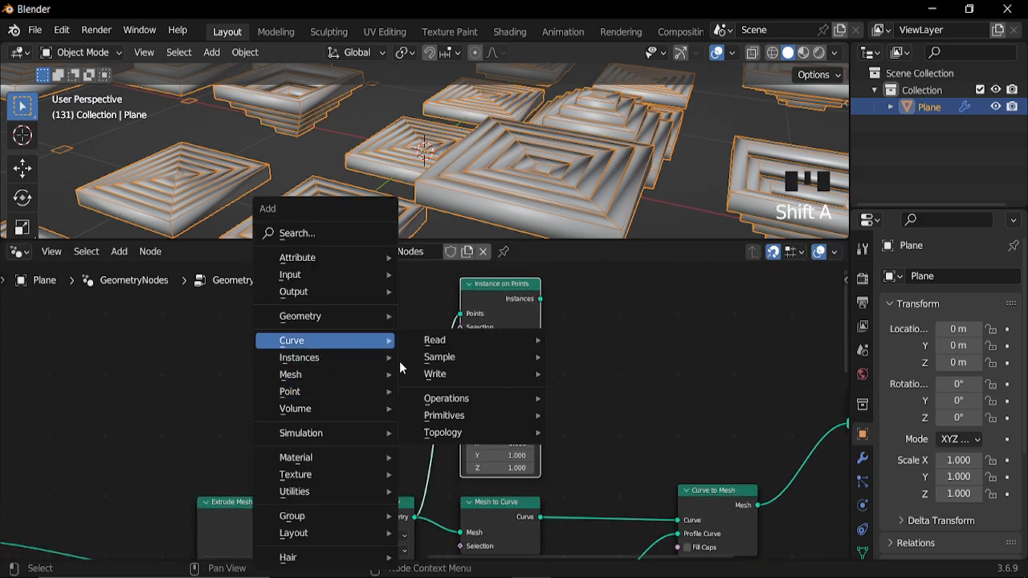
{"action": "mouse_move", "coordinate": [460, 419]}
{"action": "left_click", "coordinate": [606, 466]}
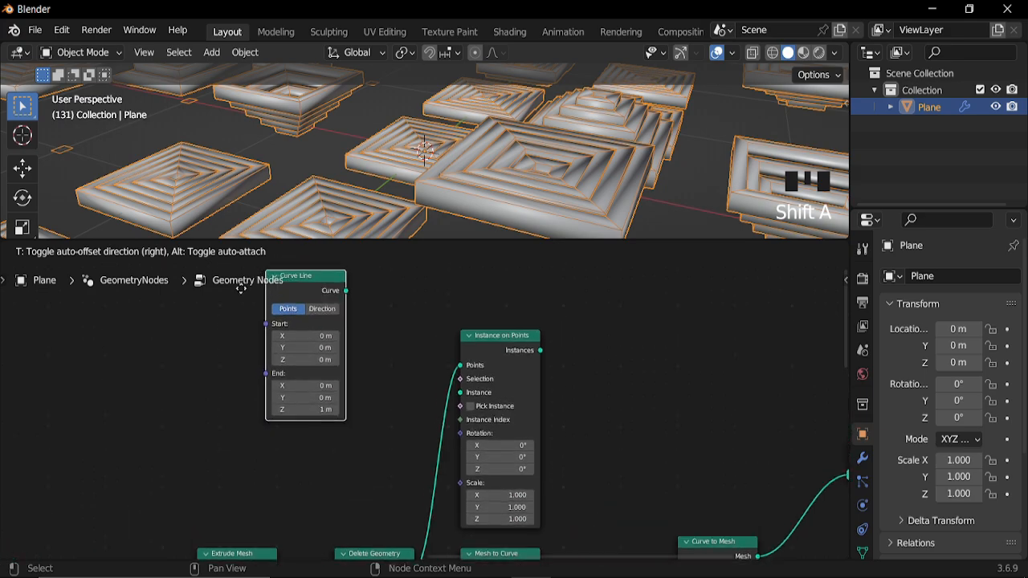
{"action": "left_click", "coordinate": [217, 358]}
{"action": "right_click_drag", "start_coordinate": [217, 365], "coordinate": [517, 400], "text": "alt"}
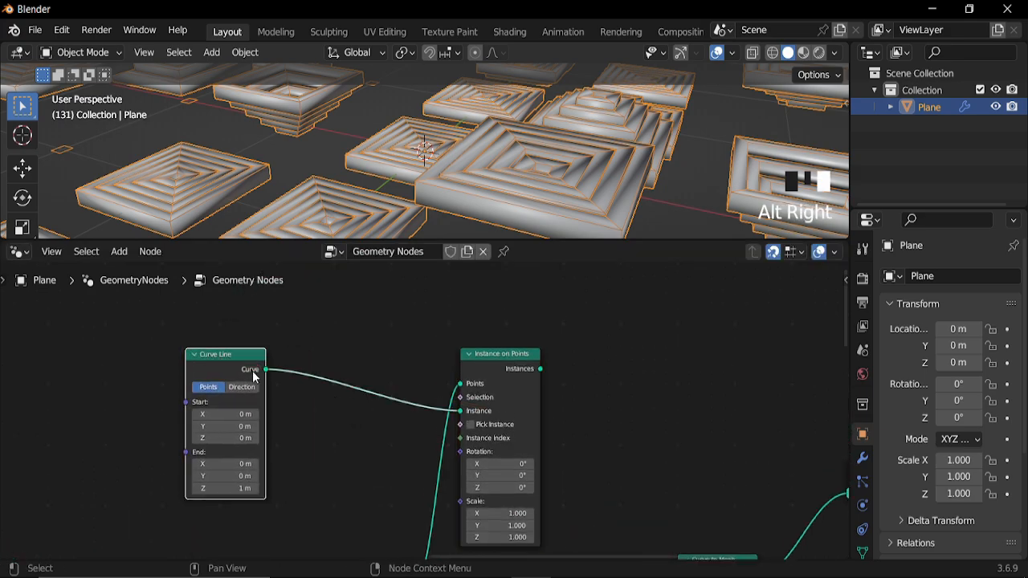
{"action": "left_click_drag", "start_coordinate": [237, 368], "coordinate": [317, 391]}
Step: Connect the Instances output of Instance on Points to Join Geometry and inspect the tiles in the viewport
{"action": "middle_click_drag", "start_coordinate": [514, 410], "coordinate": [318, 378]}
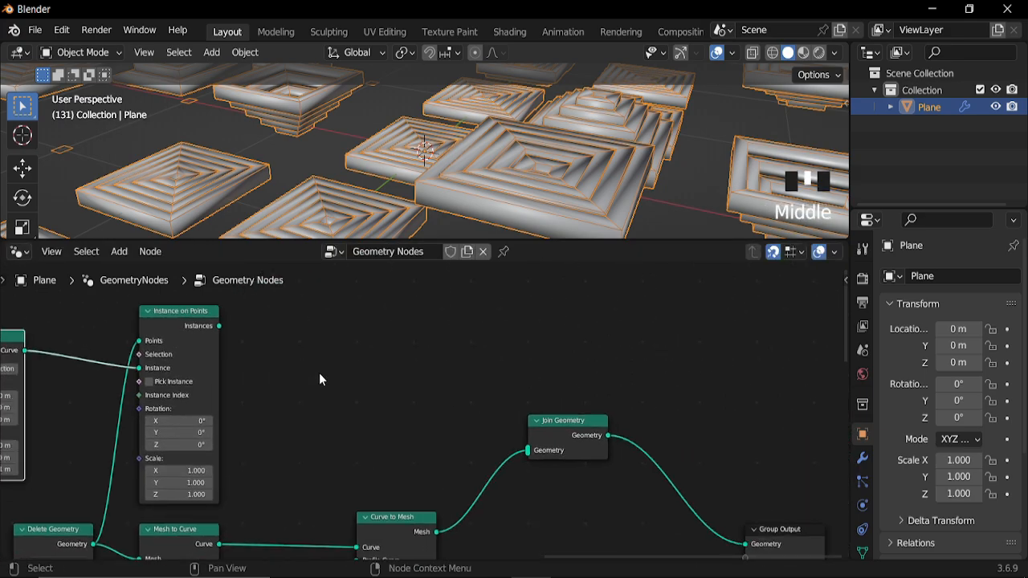
{"action": "scroll", "coordinate": [234, 338], "scroll_direction": "up", "scroll_amount": 1}
{"action": "right_click_drag", "start_coordinate": [233, 334], "coordinate": [558, 435], "text": "alt"}
{"action": "left_click_drag", "start_coordinate": [558, 435], "coordinate": [589, 424]}
{"action": "scroll", "coordinate": [528, 173], "scroll_direction": "down", "scroll_amount": 5}
{"action": "scroll", "coordinate": [459, 172], "scroll_direction": "down", "scroll_amount": 2}
{"action": "middle_click_drag", "start_coordinate": [458, 172], "coordinate": [493, 175]}
Step: Duplicate the Curve to Mesh node and insert the copy between Instance on Points and Join Geometry
{"action": "middle_click_drag", "start_coordinate": [300, 428], "coordinate": [396, 377]}
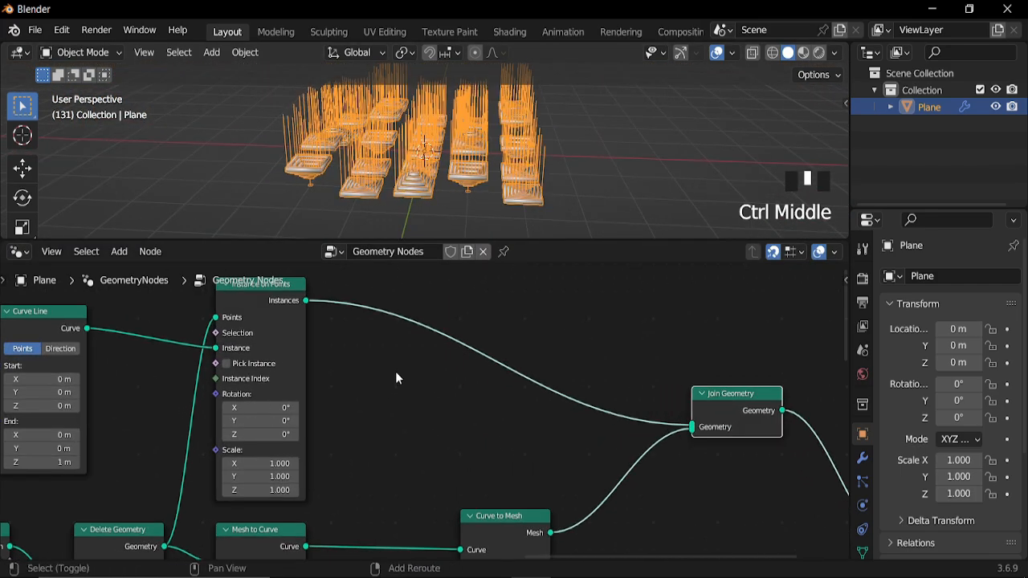
{"action": "key", "text": "shift+a"}
{"action": "middle_click_drag", "start_coordinate": [534, 521], "coordinate": [532, 428]}
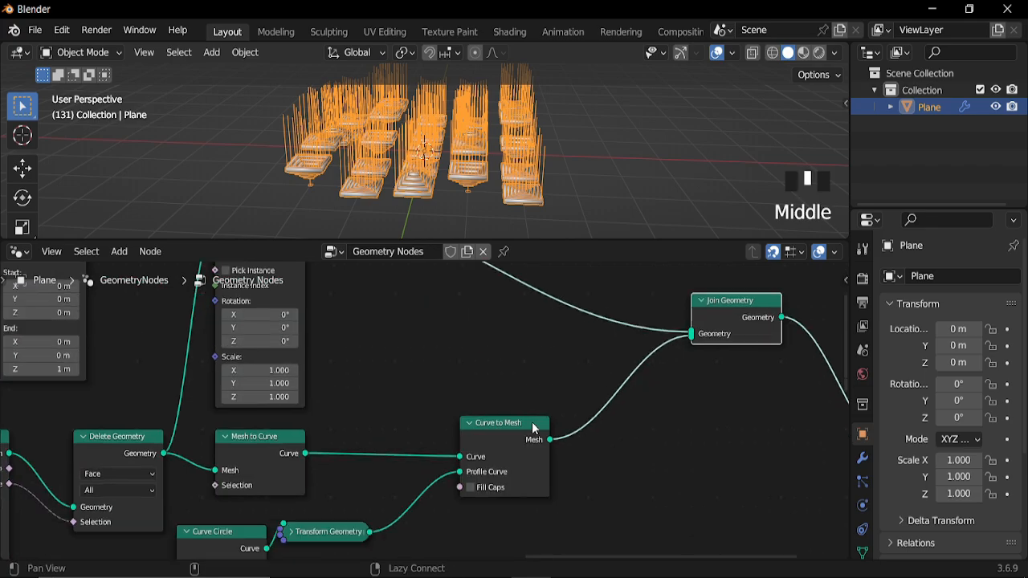
{"action": "left_click", "coordinate": [510, 437]}
{"action": "key", "text": "shift+d"}
{"action": "left_click", "coordinate": [536, 272]}
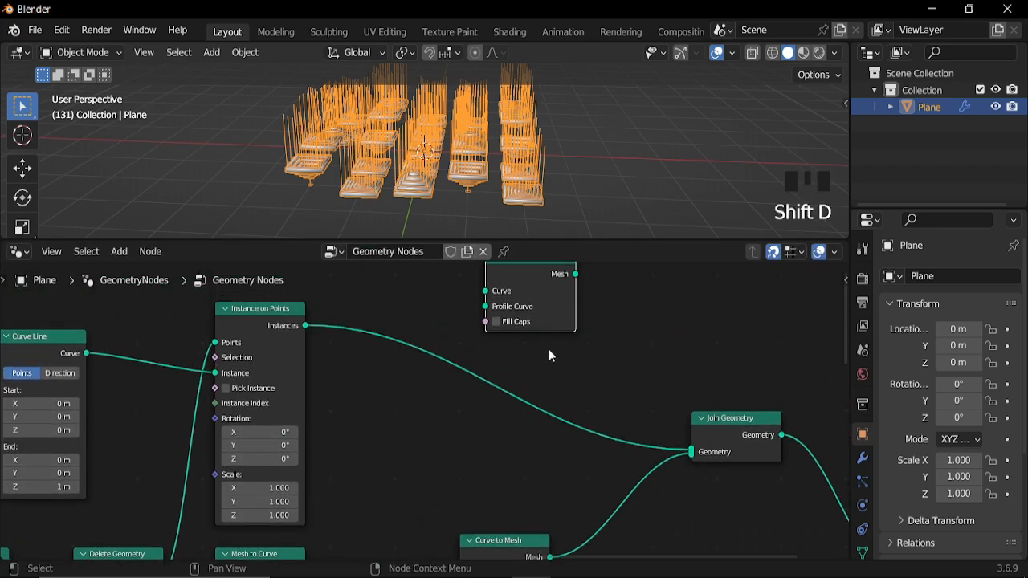
{"action": "scroll", "coordinate": [401, 474], "scroll_direction": "down", "scroll_amount": 7}
Step: Duplicate the Curve Circle and Transform Geometry pair and connect it to the new Curve to Mesh's Profile Curve input
{"action": "middle_click_drag", "start_coordinate": [391, 542], "coordinate": [459, 485]}
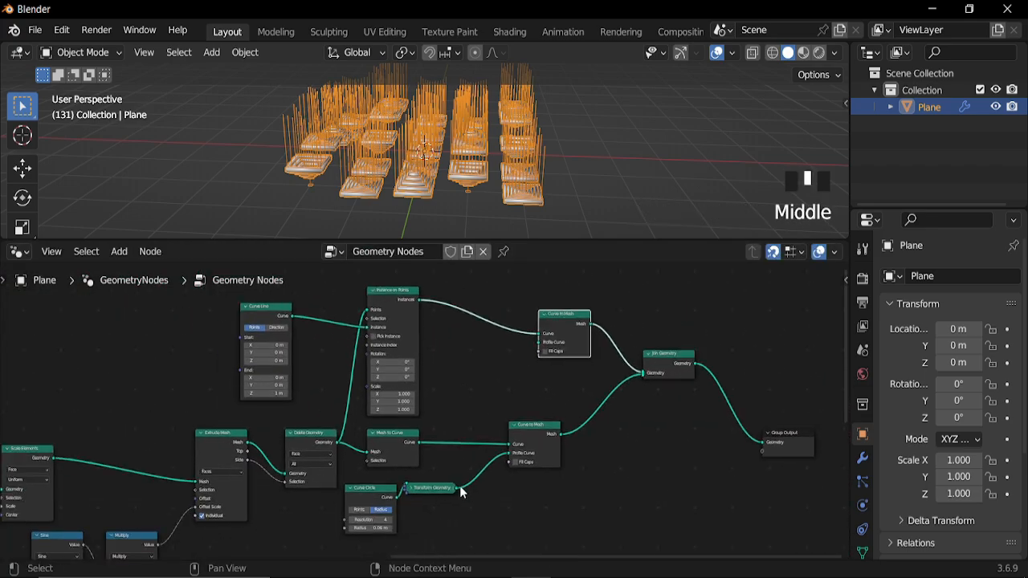
{"action": "left_click_drag", "start_coordinate": [464, 483], "coordinate": [368, 514]}
{"action": "key", "text": "shift+d"}
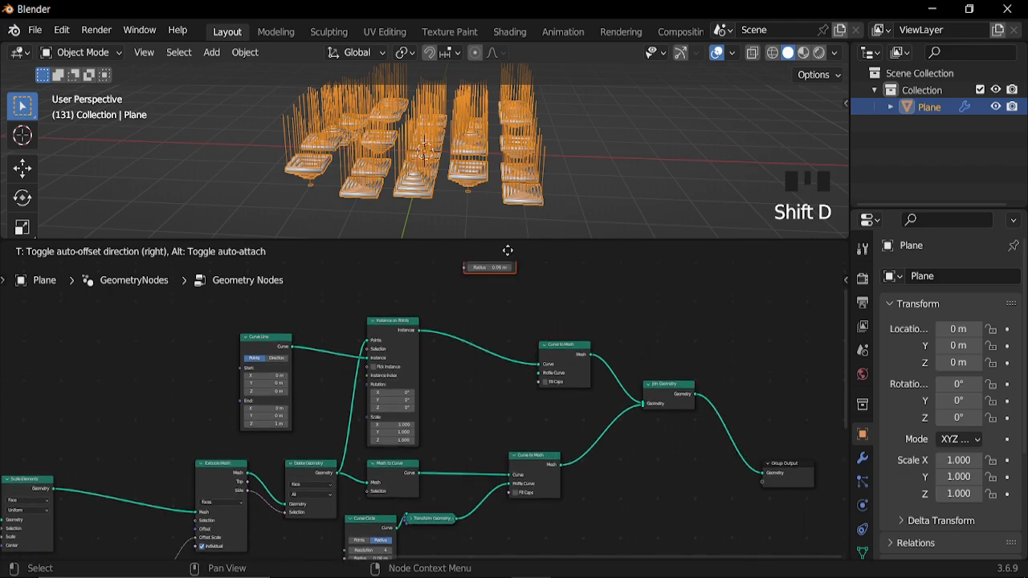
{"action": "left_click", "coordinate": [484, 309]}
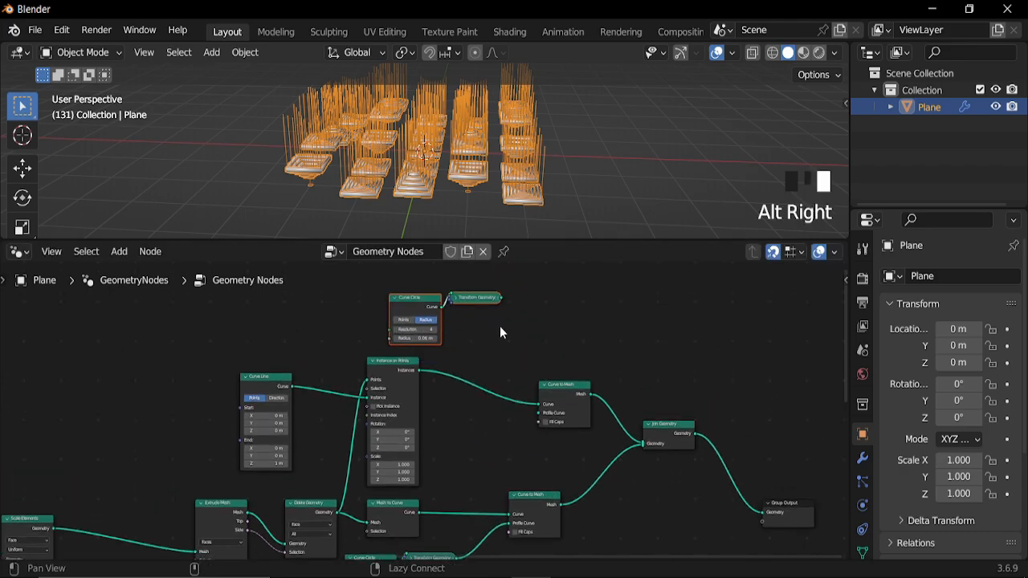
{"action": "right_click_drag", "start_coordinate": [499, 331], "coordinate": [562, 414], "text": "alt"}
Step: Spread out Join Geometry, Group Output, the upper Curve to Mesh and its profile nodes to tidy the layout
{"action": "middle_click_drag", "start_coordinate": [589, 443], "coordinate": [504, 420]}
{"action": "left_click_drag", "start_coordinate": [776, 341], "coordinate": [491, 536]}
{"action": "left_click_drag", "start_coordinate": [504, 386], "coordinate": [662, 386]}
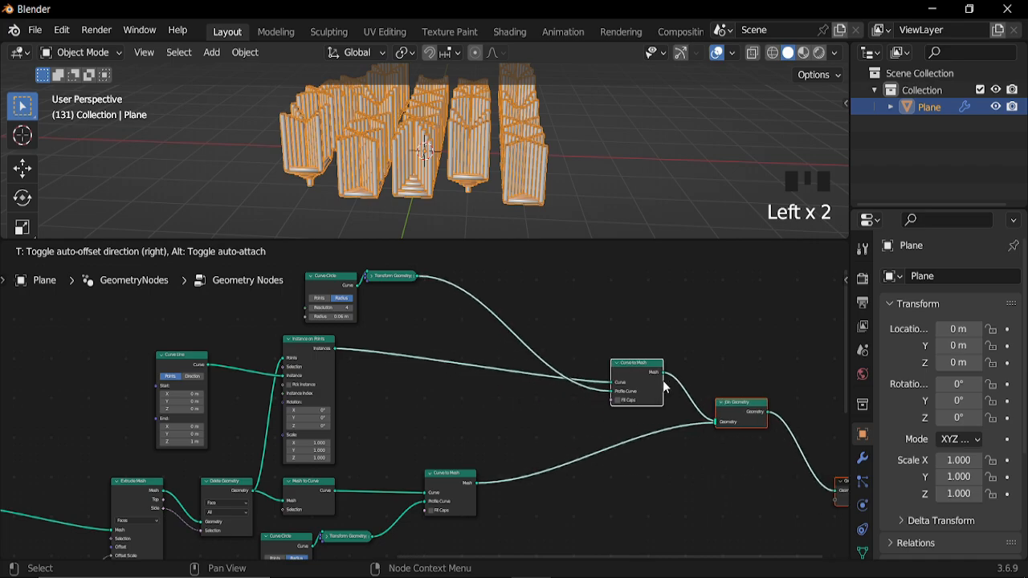
{"action": "middle_click_drag", "start_coordinate": [429, 359], "coordinate": [418, 420]}
{"action": "left_click", "coordinate": [368, 335]}
{"action": "key", "text": "g"}
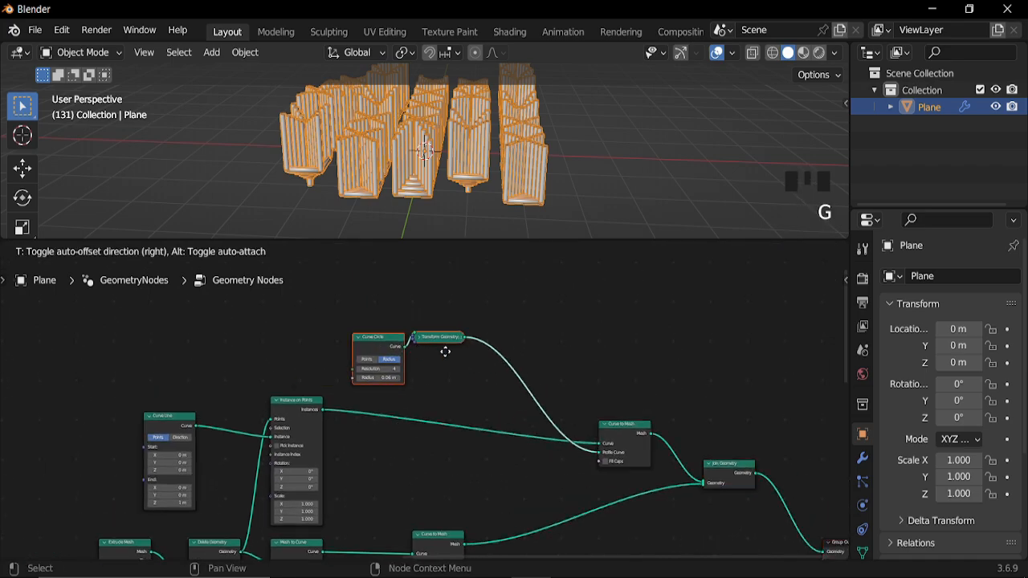
{"action": "left_click", "coordinate": [527, 354]}
Step: Set the duplicated Curve Circle's Radius to 0.02 m, enable Fill Caps on the upper Curve to Mesh, and preview the animation
{"action": "middle_click_drag", "start_coordinate": [532, 429], "coordinate": [410, 343], "text": "ctrl"}
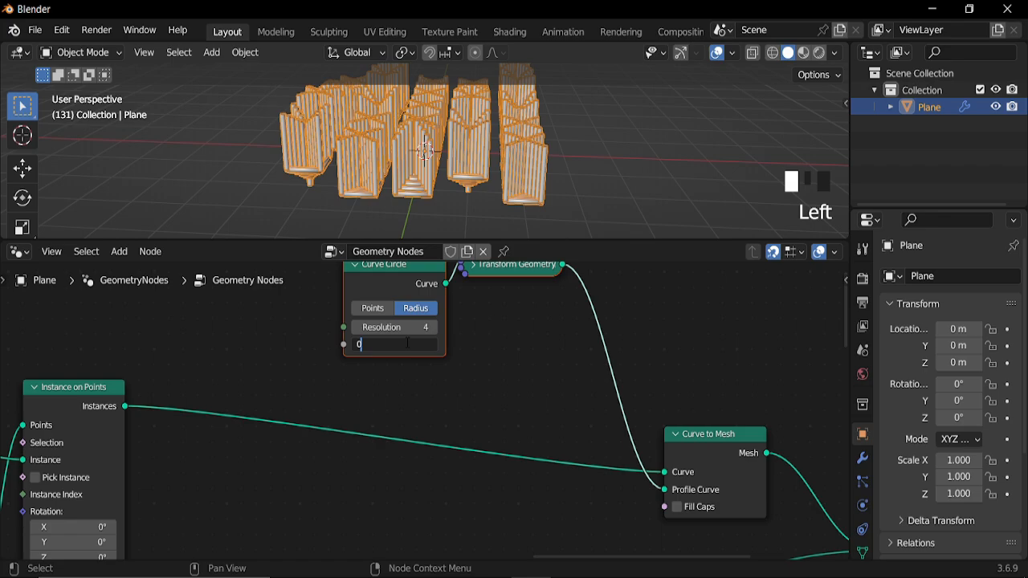
{"action": "key", "text": "Return"}
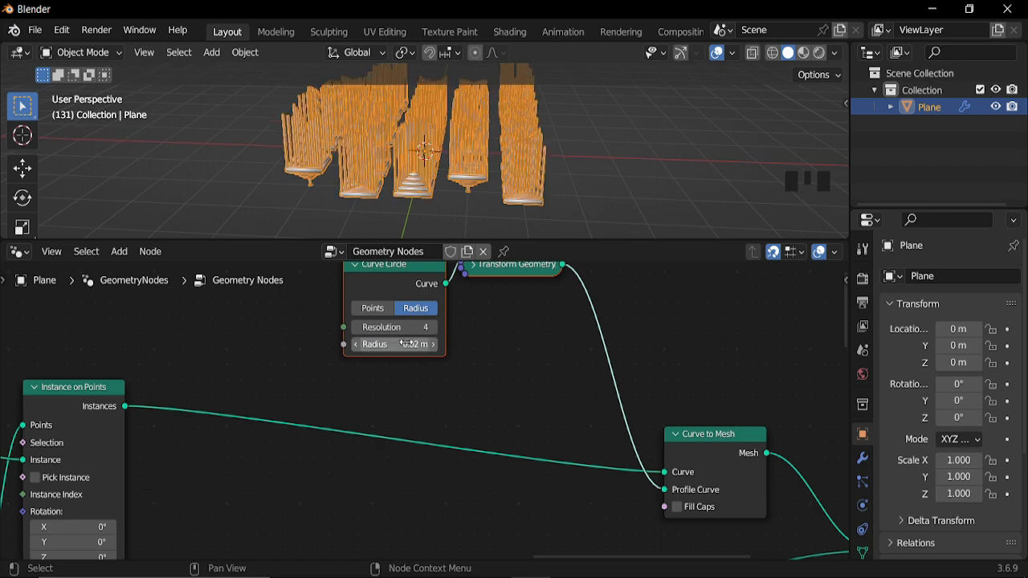
{"action": "scroll", "coordinate": [449, 189], "scroll_direction": "up", "scroll_amount": 4}
{"action": "middle_click_drag", "start_coordinate": [536, 307], "coordinate": [428, 284]}
{"action": "left_click", "coordinate": [576, 481]}
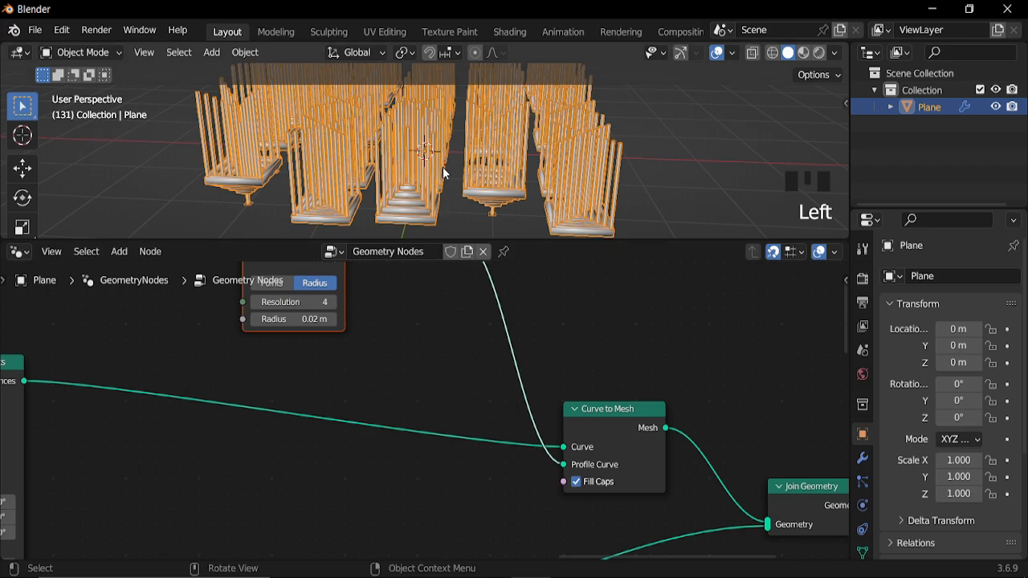
{"action": "key", "text": "space"}
{"action": "key", "text": "space"}
Step: Reposition the Instance on Points and Curve Line nodes to leave space above Mesh to Curve
{"action": "scroll", "coordinate": [360, 403], "scroll_direction": "down", "scroll_amount": 4}
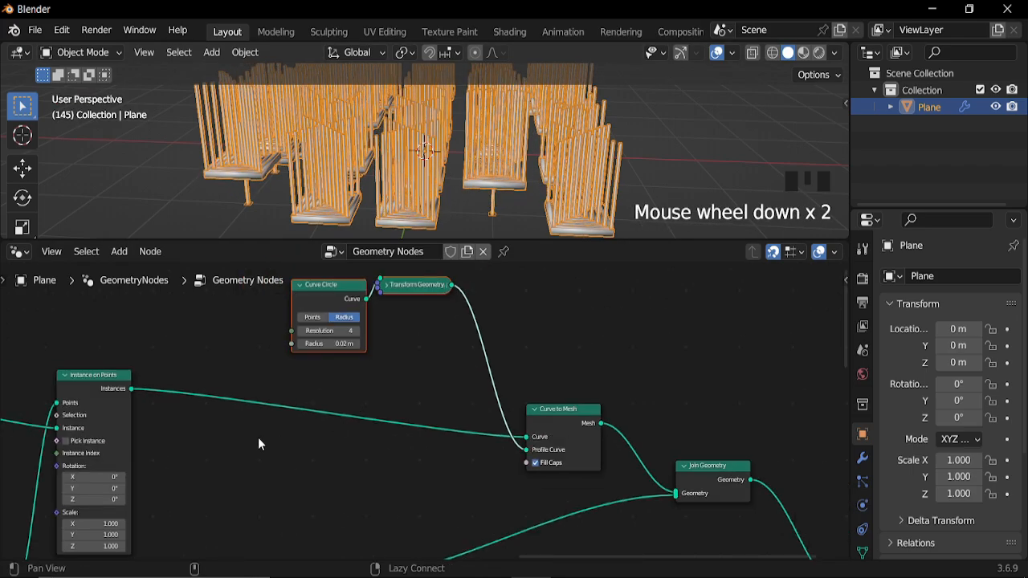
{"action": "middle_click_drag", "start_coordinate": [258, 437], "coordinate": [621, 362]}
{"action": "scroll", "coordinate": [388, 408], "scroll_direction": "down", "scroll_amount": 3}
{"action": "middle_click_drag", "start_coordinate": [388, 408], "coordinate": [346, 397]}
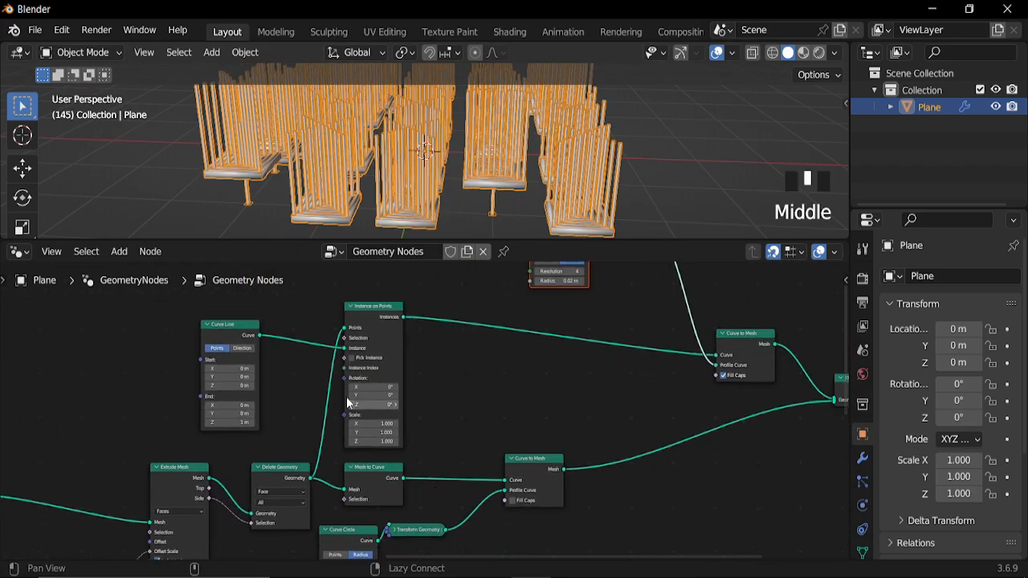
{"action": "left_click_drag", "start_coordinate": [372, 318], "coordinate": [426, 322]}
{"action": "left_click_drag", "start_coordinate": [246, 335], "coordinate": [286, 315]}
{"action": "left_click_drag", "start_coordinate": [410, 428], "coordinate": [444, 437]}
Step: Add a Capture Attribute node beside the Instance on Points node
{"action": "middle_click_drag", "start_coordinate": [361, 456], "coordinate": [404, 338]}
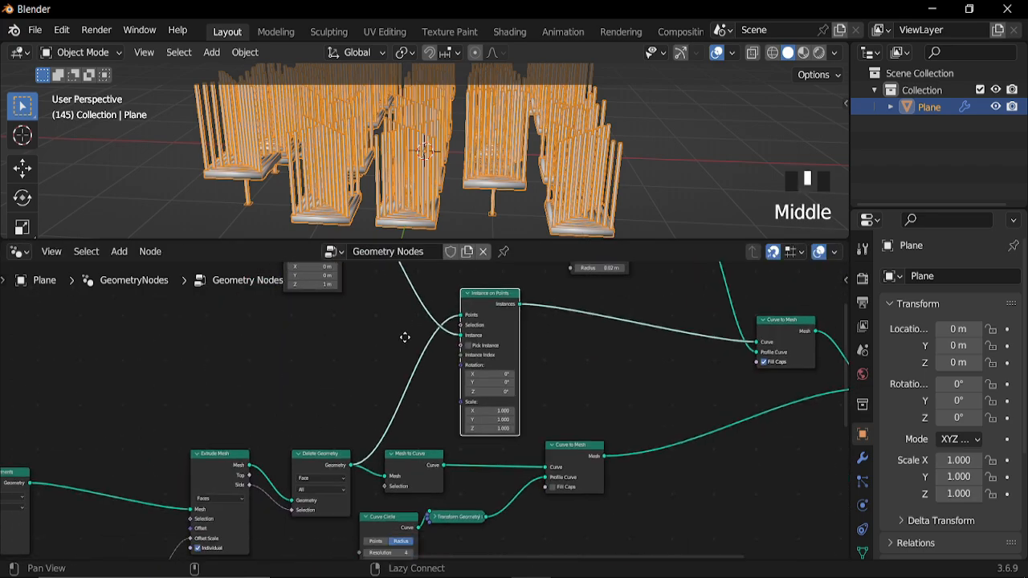
{"action": "middle_click_drag", "start_coordinate": [346, 488], "coordinate": [318, 442]}
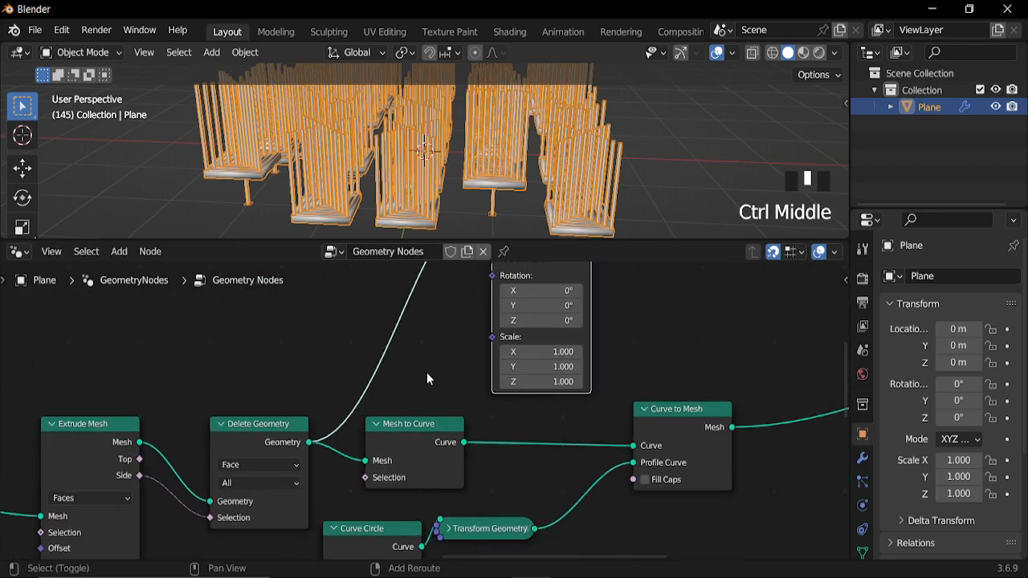
{"action": "key", "text": "shift+a"}
{"action": "mouse_move", "coordinate": [401, 256]}
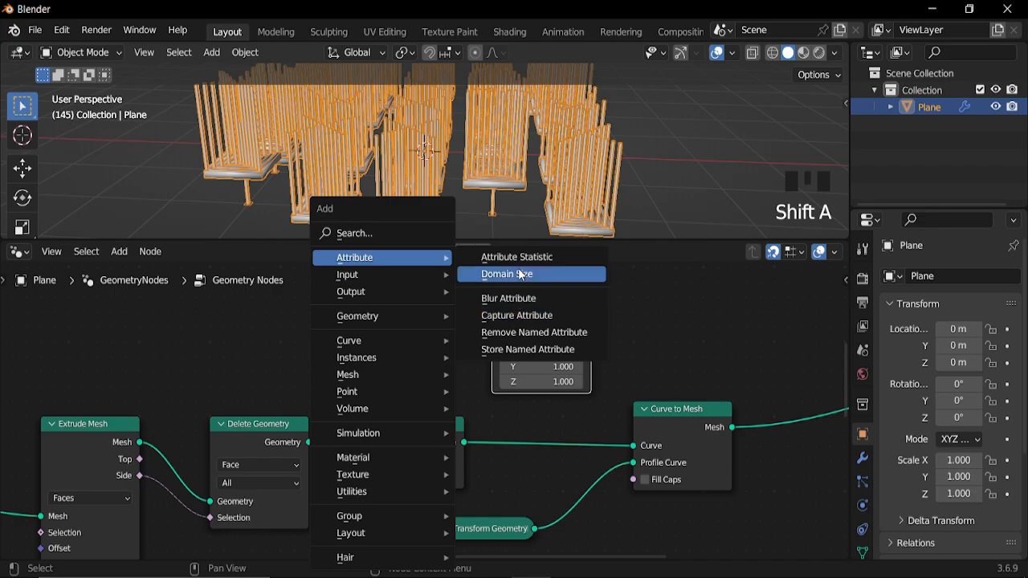
{"action": "left_click", "coordinate": [518, 315]}
{"action": "left_click", "coordinate": [375, 269]}
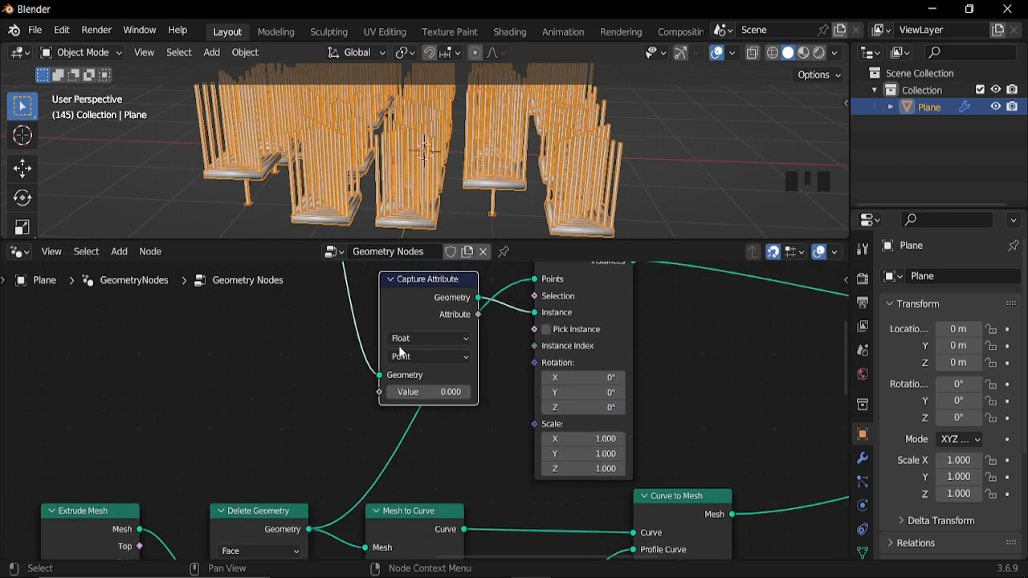
Step: Duplicate Capture Attribute onto the link from Delete Geometry to Instance on Points' Points input, and remove the original while keeping the Curve Line link
{"action": "scroll", "coordinate": [399, 337], "scroll_direction": "down", "scroll_amount": 11}
{"action": "left_click_drag", "start_coordinate": [433, 367], "coordinate": [420, 304]}
{"action": "left_click", "coordinate": [420, 302]}
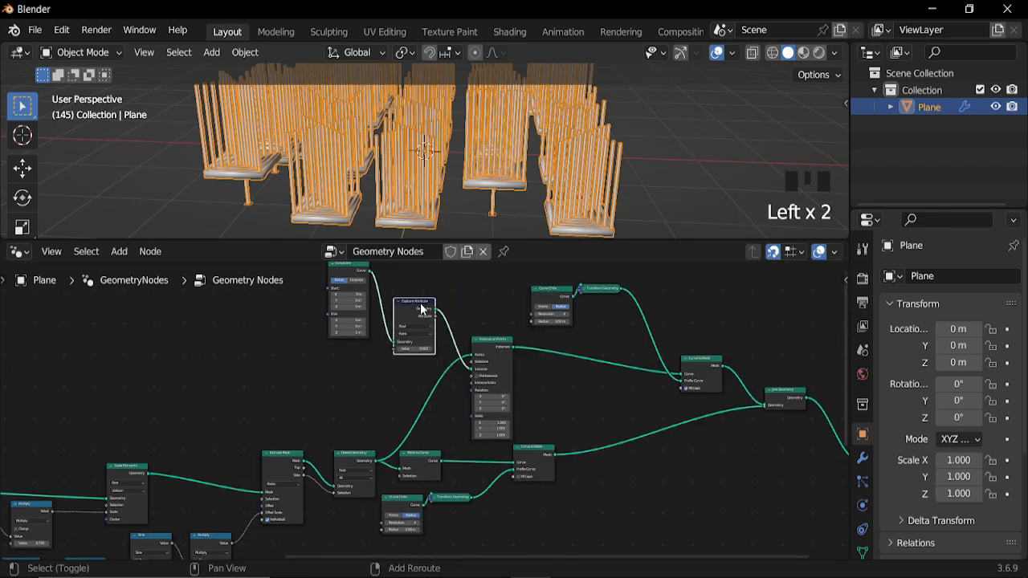
{"action": "key", "text": "shift+d"}
{"action": "left_click", "coordinate": [433, 376]}
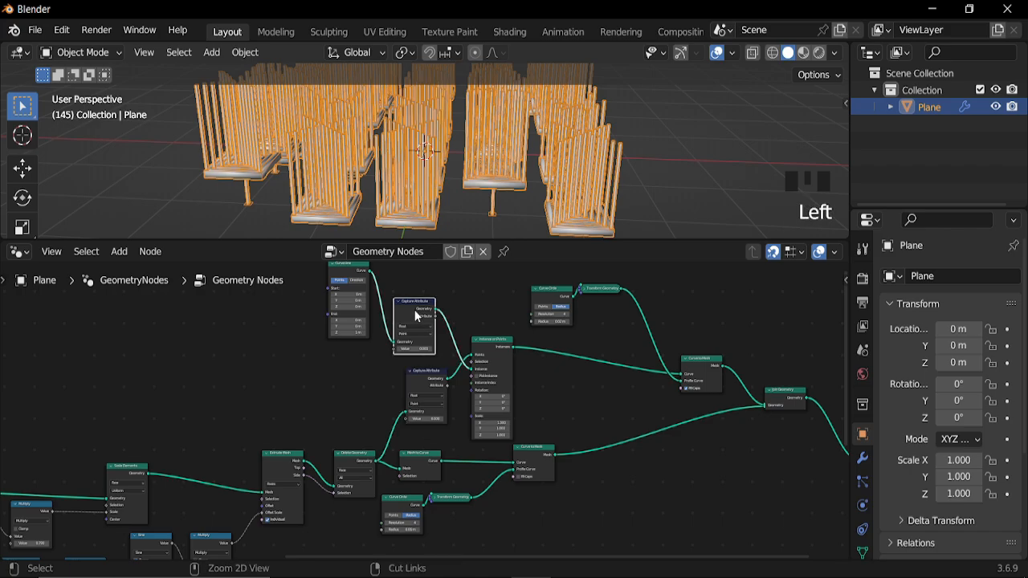
{"action": "key", "text": "ctrl+x"}
Step: Set the remaining Capture Attribute node's data type to Vector
{"action": "scroll", "coordinate": [456, 431], "scroll_direction": "up", "scroll_amount": 9}
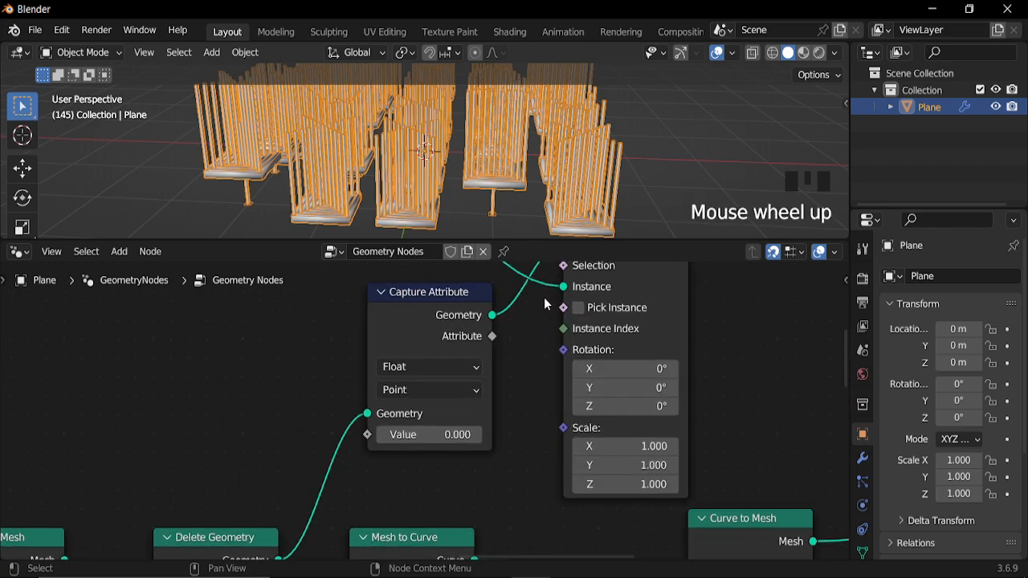
{"action": "middle_click_drag", "start_coordinate": [544, 298], "coordinate": [458, 378]}
{"action": "middle_click_drag", "start_coordinate": [518, 301], "coordinate": [573, 273]}
{"action": "left_click", "coordinate": [422, 392]}
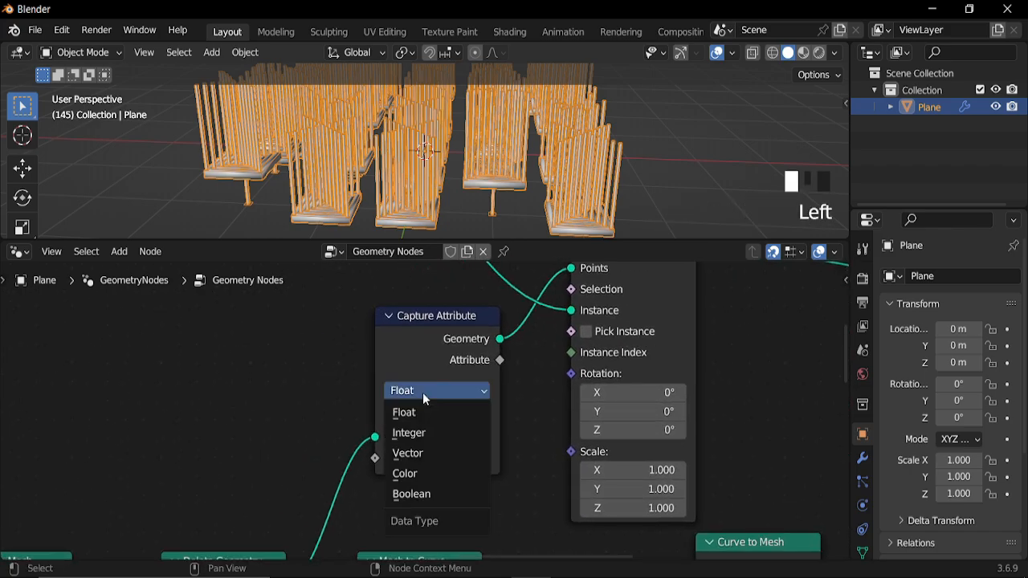
{"action": "left_click", "coordinate": [470, 452]}
Step: Add a Normal node and connect it to the Capture Attribute node's Value input
{"action": "key", "text": "shift+a"}
{"action": "mouse_move", "coordinate": [257, 316]}
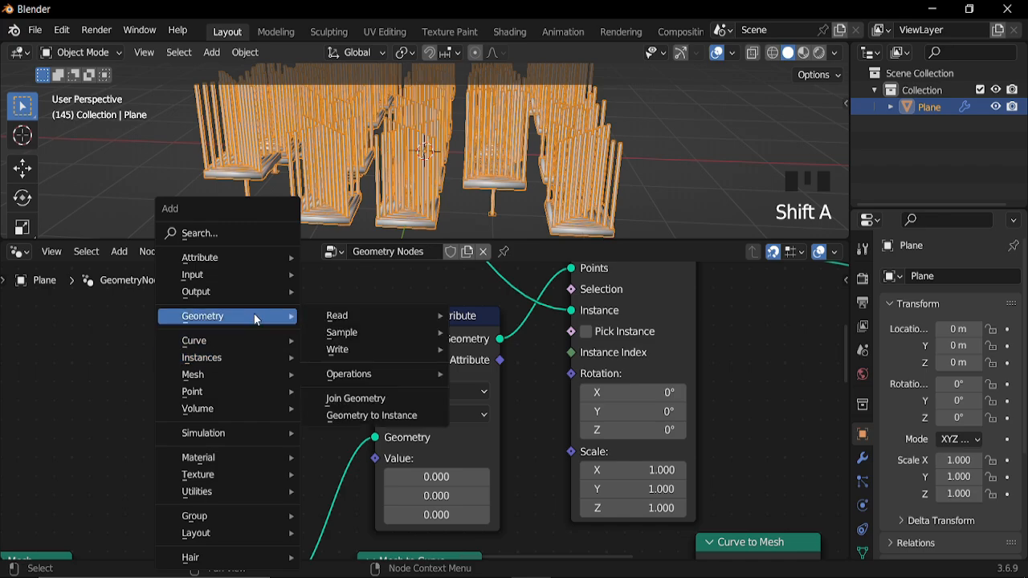
{"action": "mouse_move", "coordinate": [442, 321]}
{"action": "left_click", "coordinate": [474, 369]}
{"action": "left_click", "coordinate": [172, 416]}
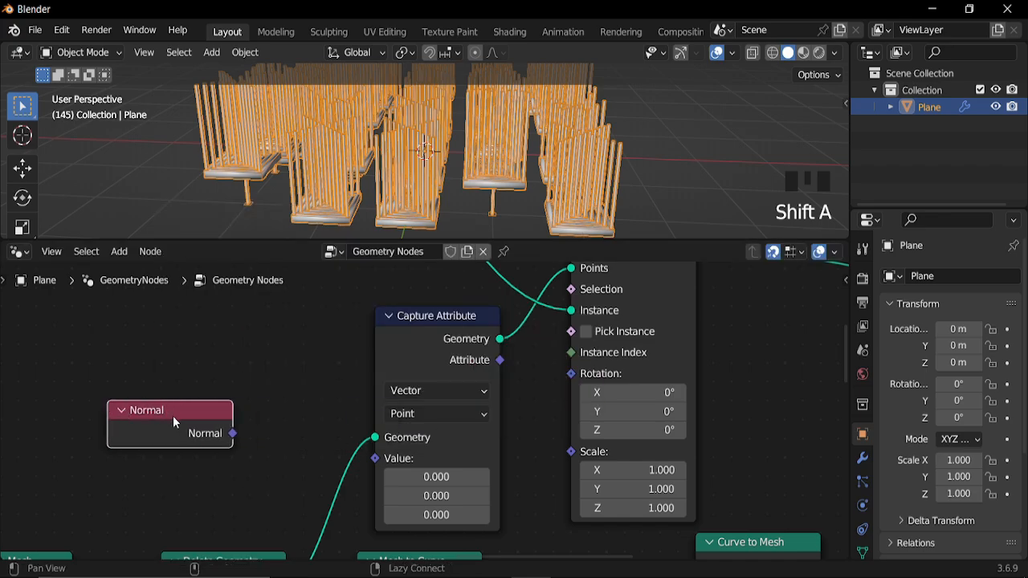
{"action": "right_click_drag", "start_coordinate": [172, 416], "coordinate": [459, 448], "text": "alt"}
Step: Insert a Realize Instances node between Instance on Points and the upper Curve to Mesh
{"action": "scroll", "coordinate": [459, 448], "scroll_direction": "down", "scroll_amount": 7}
{"action": "middle_click_drag", "start_coordinate": [564, 391], "coordinate": [255, 390]}
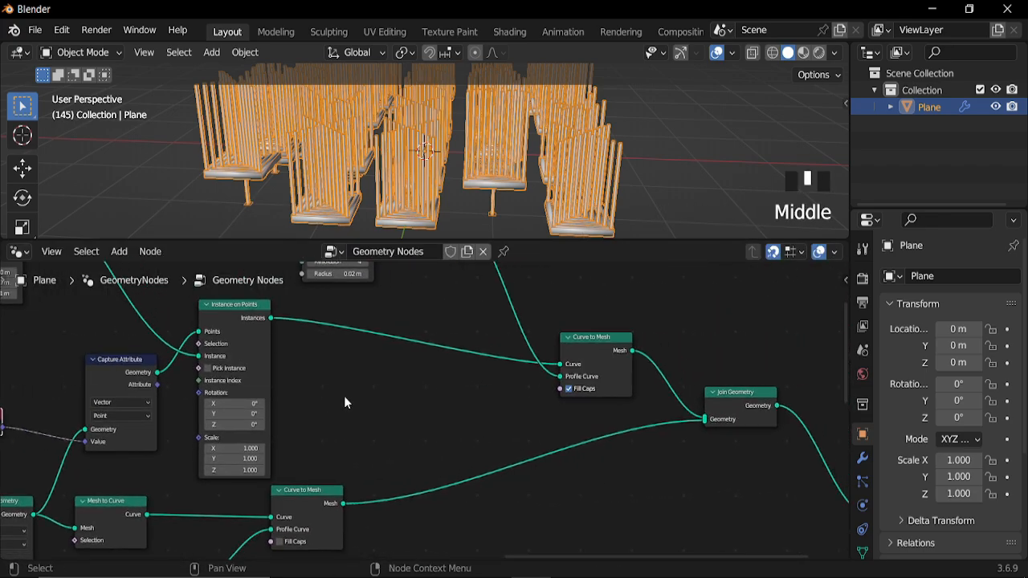
{"action": "scroll", "coordinate": [382, 398], "scroll_direction": "down", "scroll_amount": 3}
{"action": "key", "text": "shift+a"}
{"action": "mouse_move", "coordinate": [343, 357]}
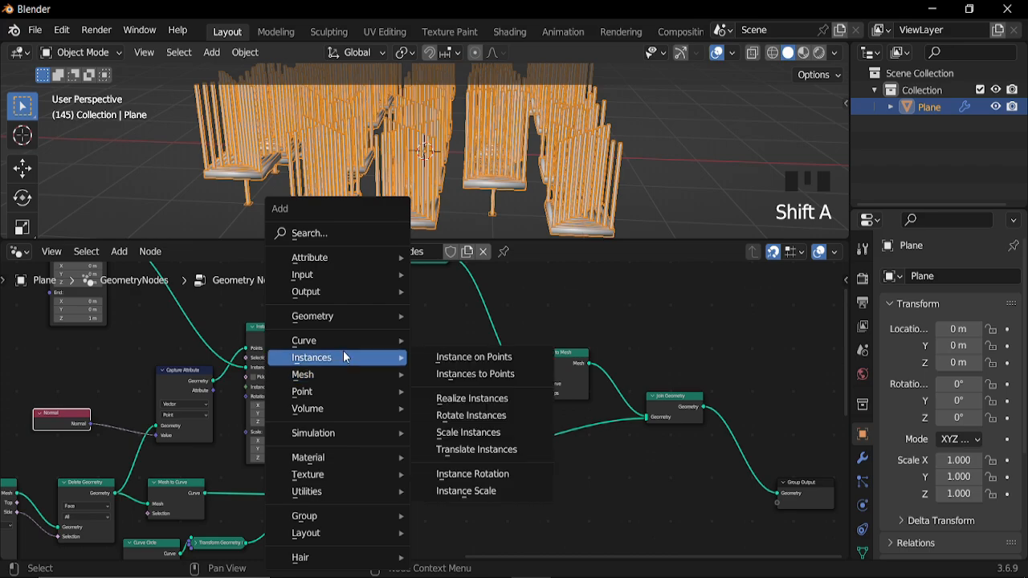
{"action": "left_click", "coordinate": [460, 399]}
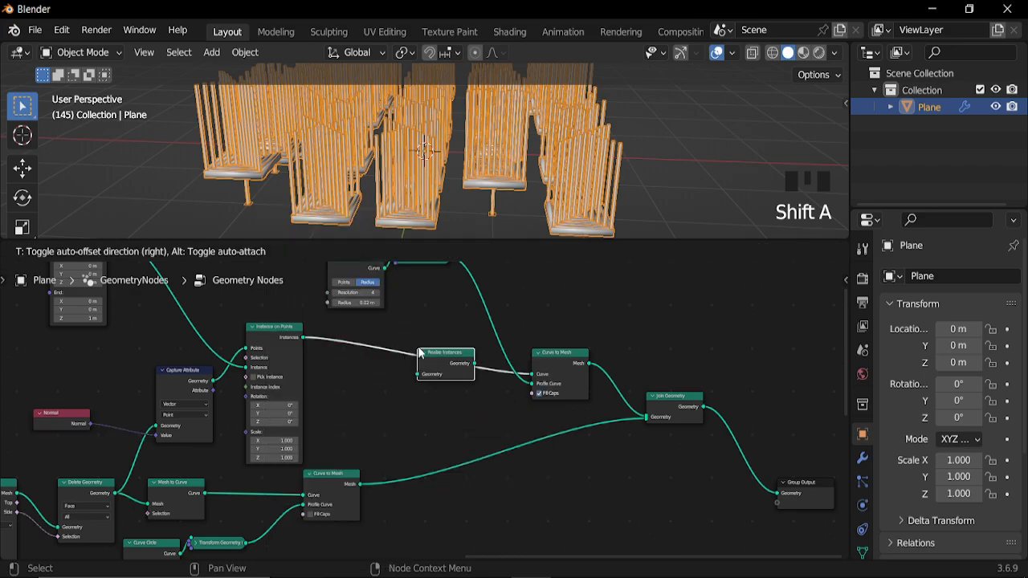
{"action": "left_click", "coordinate": [419, 352]}
Step: Shift Realize Instances, the nodes after it, and the upper Curve Circle pair away from Instance on Points to make room
{"action": "scroll", "coordinate": [460, 206], "scroll_direction": "up", "scroll_amount": 2}
{"action": "scroll", "coordinate": [676, 344], "scroll_direction": "down", "scroll_amount": 5}
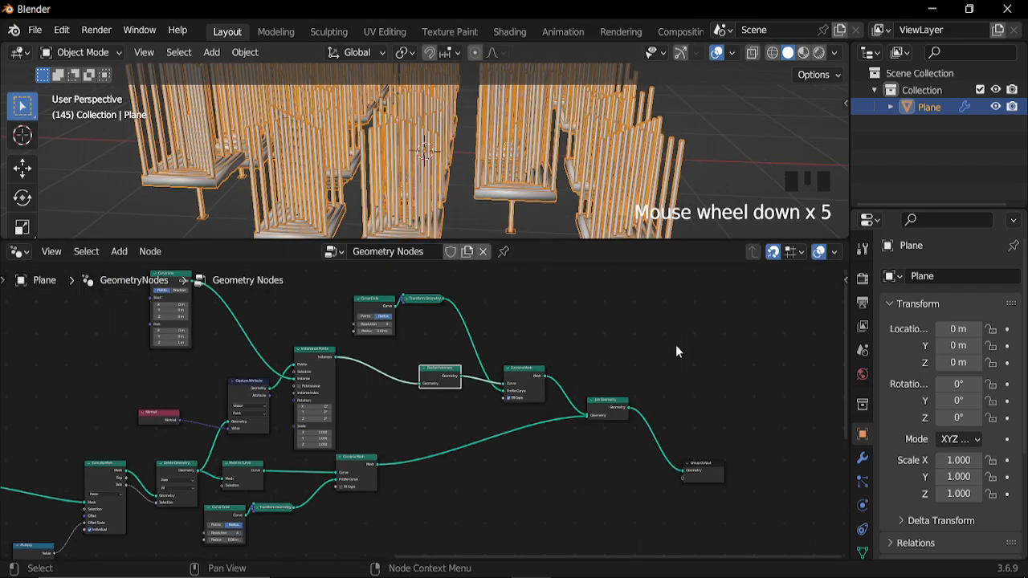
{"action": "left_click_drag", "start_coordinate": [739, 326], "coordinate": [482, 482]}
{"action": "left_click_drag", "start_coordinate": [438, 379], "coordinate": [517, 379]}
{"action": "left_click", "coordinate": [370, 323]}
{"action": "key", "text": "g"}
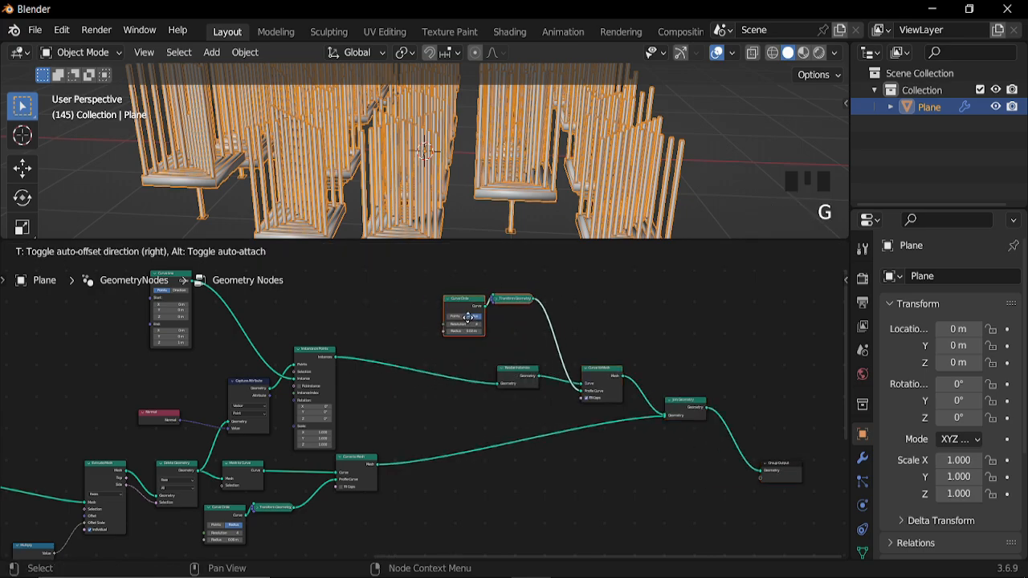
{"action": "left_click", "coordinate": [504, 320]}
Step: Insert a Scale Instances node between Instance on Points and Realize Instances, and connect the captured Attribute to its Scale input
{"action": "middle_click_drag", "start_coordinate": [441, 435], "coordinate": [459, 367], "text": "ctrl"}
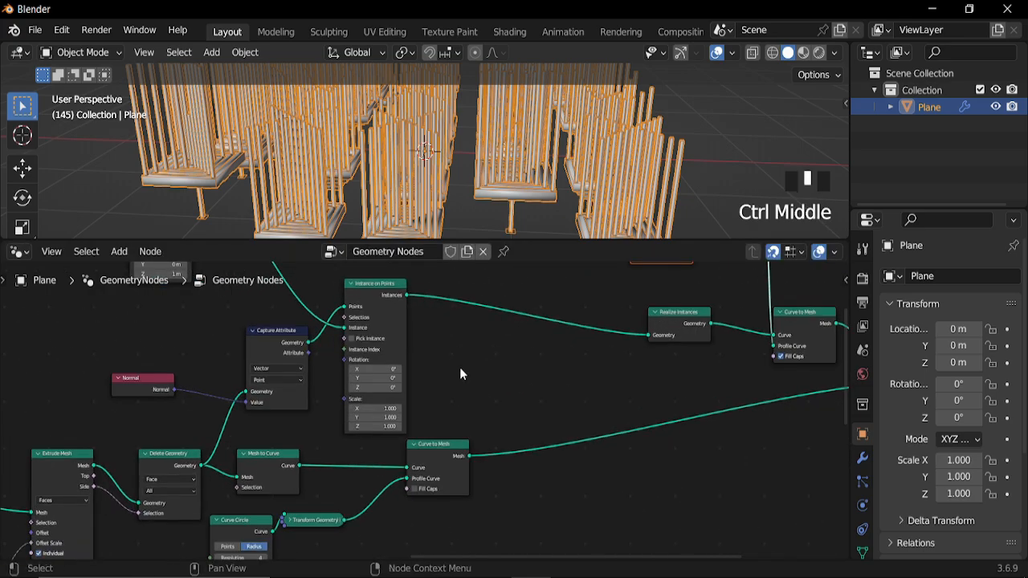
{"action": "key", "text": "shift+a"}
{"action": "mouse_move", "coordinate": [445, 364]}
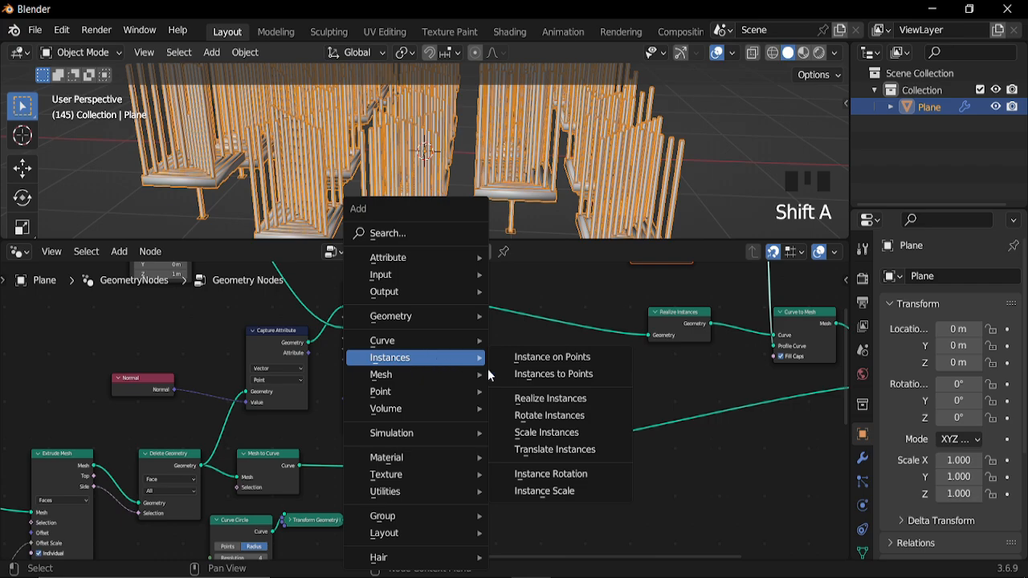
{"action": "left_click", "coordinate": [547, 432]}
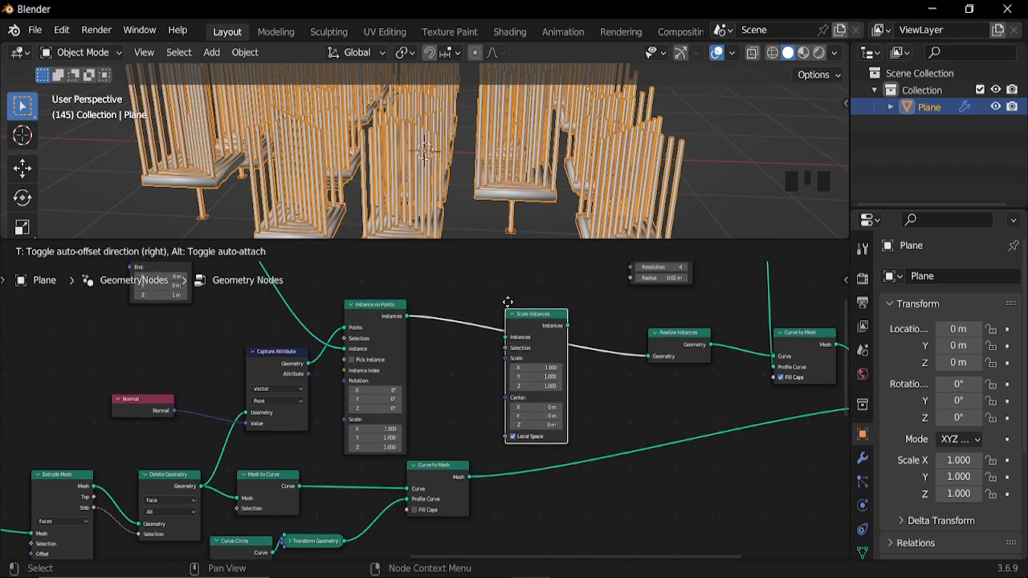
{"action": "left_click", "coordinate": [512, 306]}
{"action": "middle_click_drag", "start_coordinate": [382, 393], "coordinate": [337, 354], "text": "ctrl"}
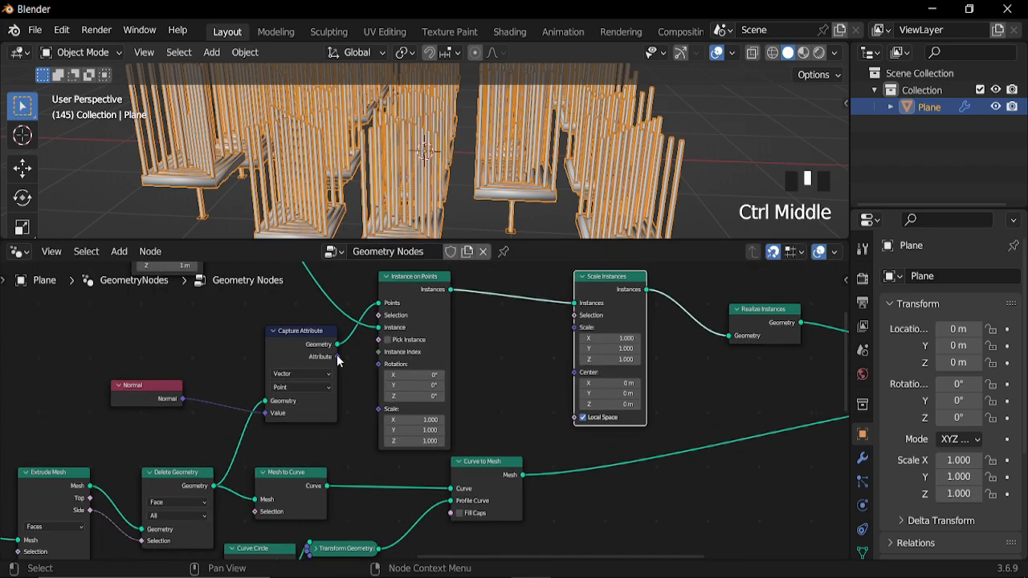
{"action": "left_click_drag", "start_coordinate": [336, 355], "coordinate": [568, 329]}
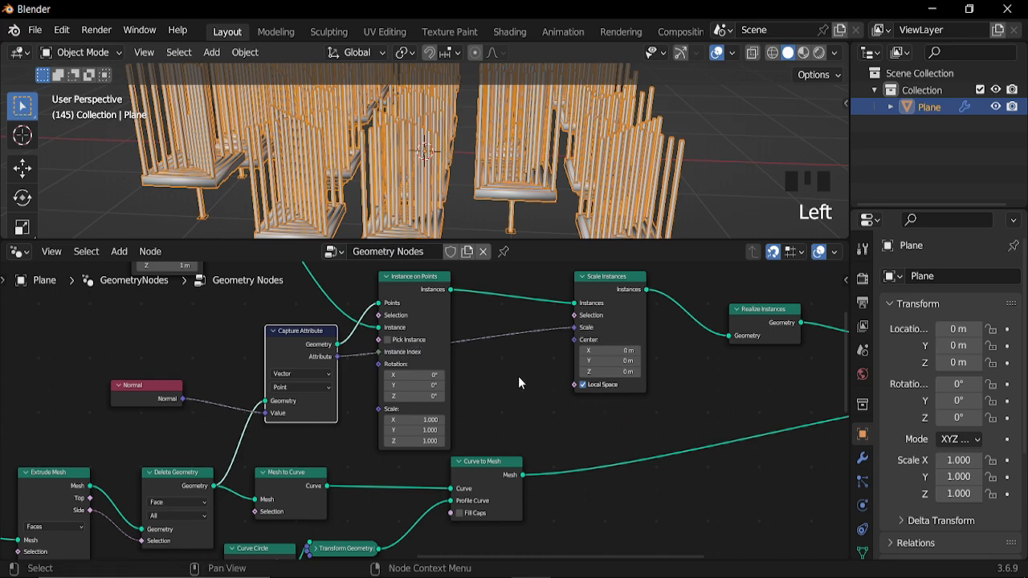
Step: Insert a Vector Math node set to Scale between the captured Attribute and the Scale Instances node's Scale input
{"action": "key", "text": "shift+a"}
{"action": "mouse_move", "coordinate": [489, 491]}
{"action": "mouse_move", "coordinate": [640, 393]}
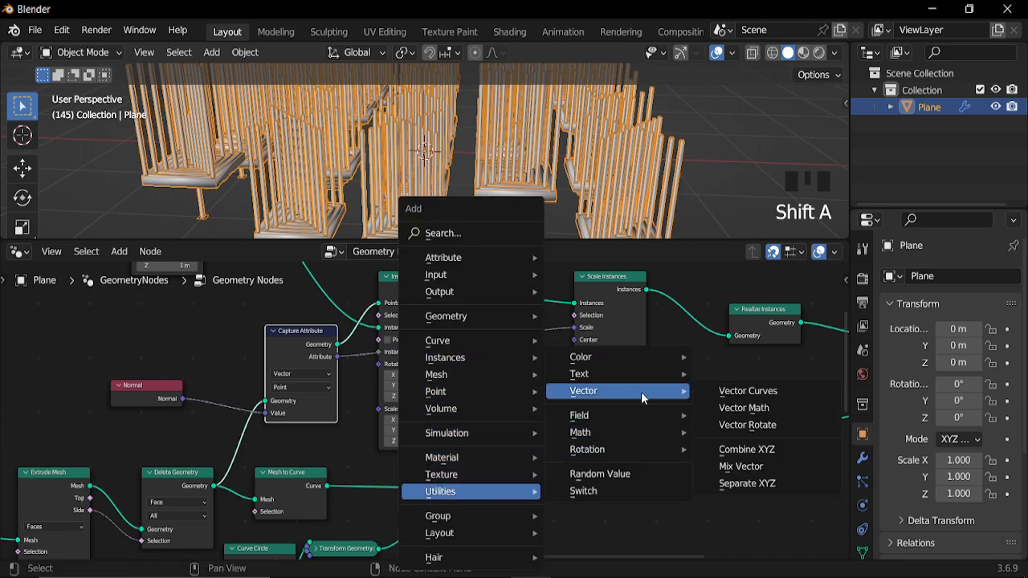
{"action": "left_click", "coordinate": [744, 407]}
{"action": "left_click", "coordinate": [520, 354]}
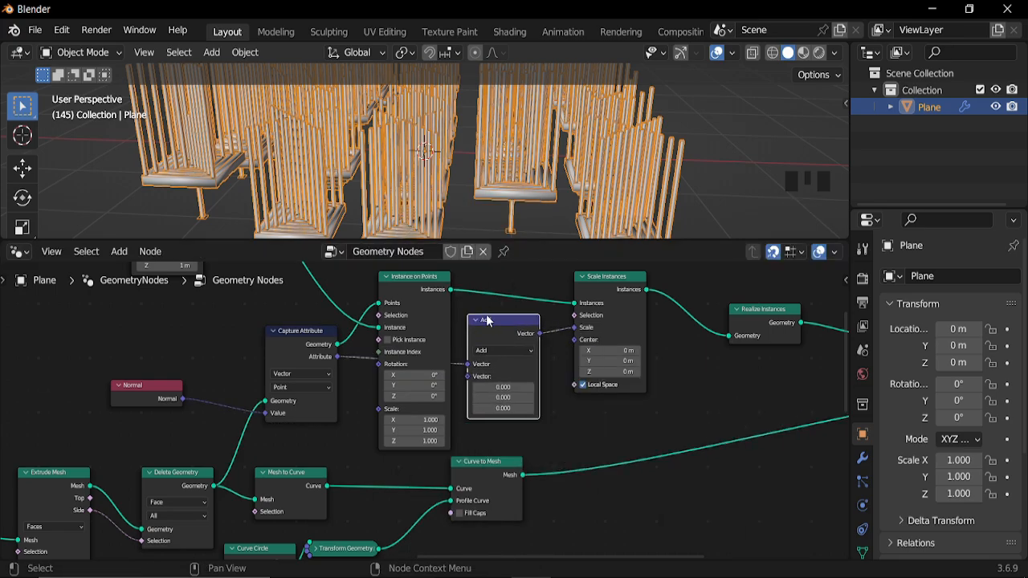
{"action": "left_click", "coordinate": [520, 354]}
{"action": "left_click", "coordinate": [495, 527]}
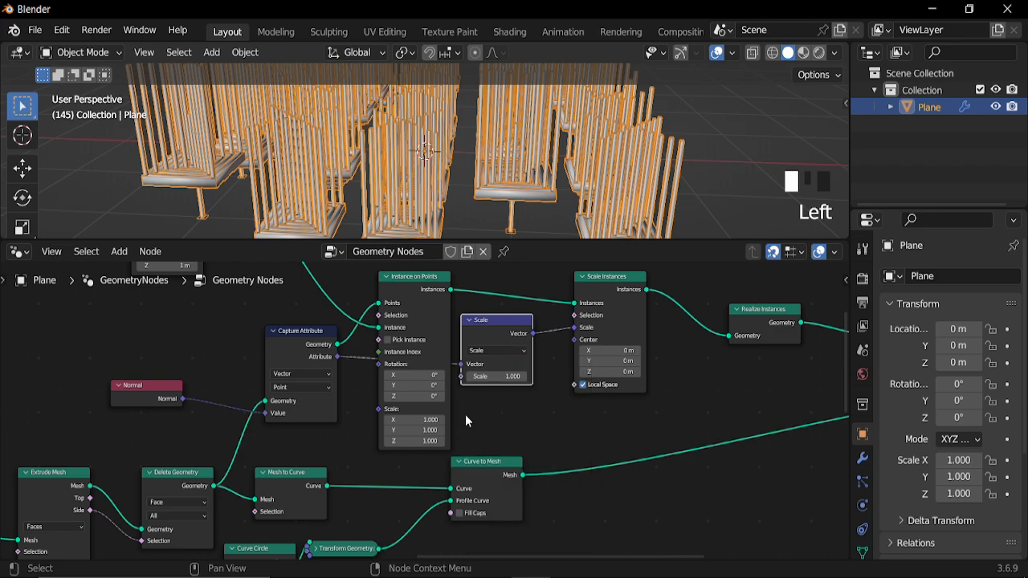
Step: Set the Vector Math node's Scale value to -0.8
{"action": "middle_click_drag", "start_coordinate": [514, 423], "coordinate": [521, 371], "text": "ctrl"}
{"action": "left_click_drag", "start_coordinate": [522, 370], "coordinate": [458, 370], "text": "shift"}
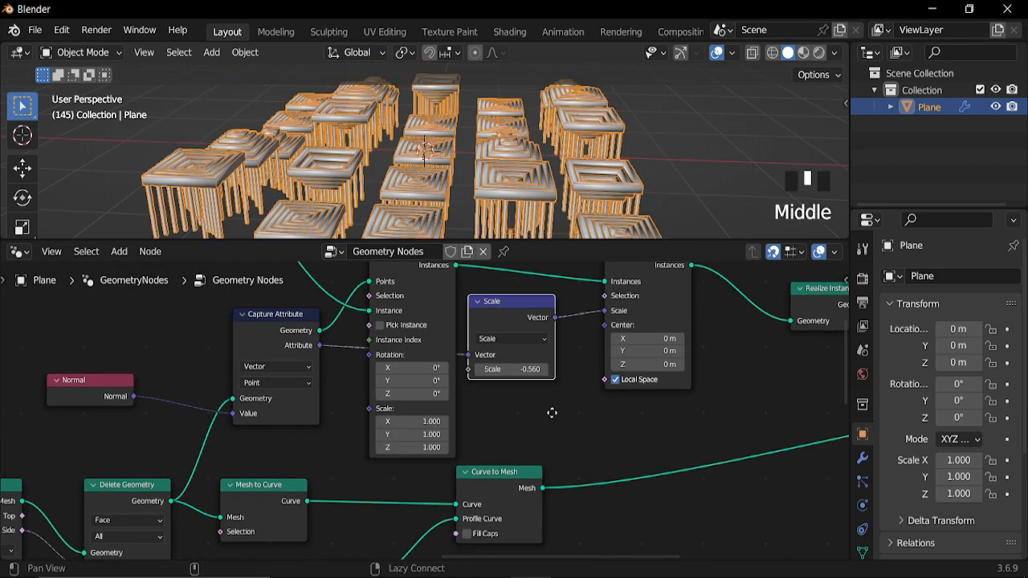
{"action": "middle_click_drag", "start_coordinate": [551, 412], "coordinate": [531, 405]}
{"action": "left_click", "coordinate": [521, 388]}
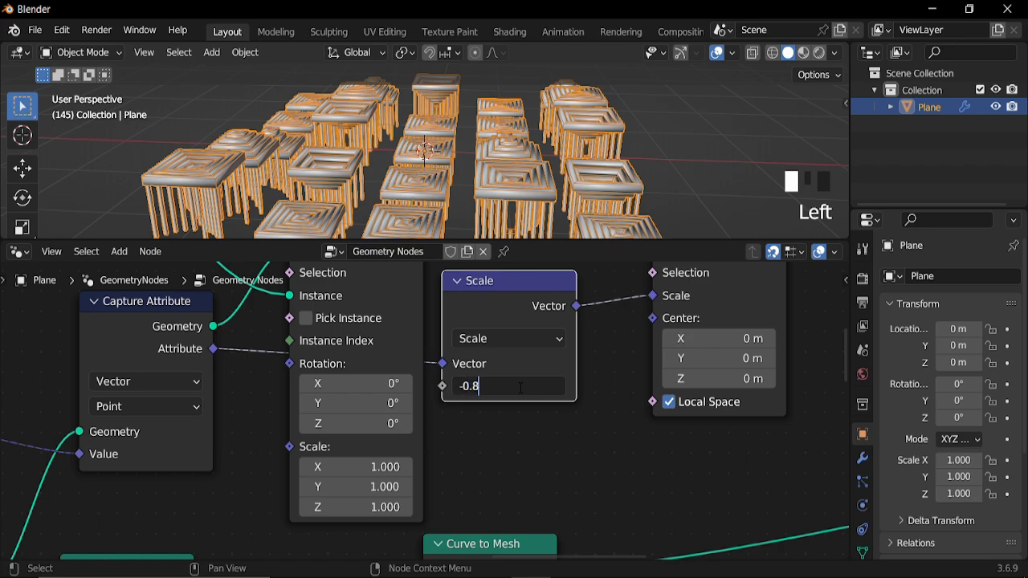
{"action": "key", "text": "Return"}
Step: Hide the viewport overlays and play the animation to inspect the rods hanging beneath the tiles
{"action": "key", "text": "space"}
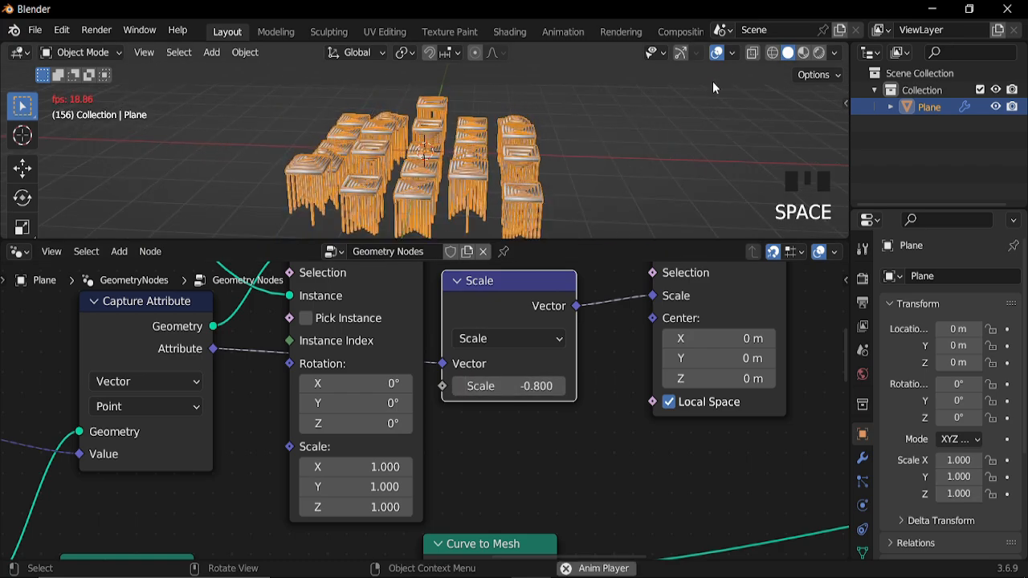
{"action": "left_click", "coordinate": [585, 137]}
{"action": "middle_click_drag", "start_coordinate": [585, 136], "coordinate": [521, 166]}
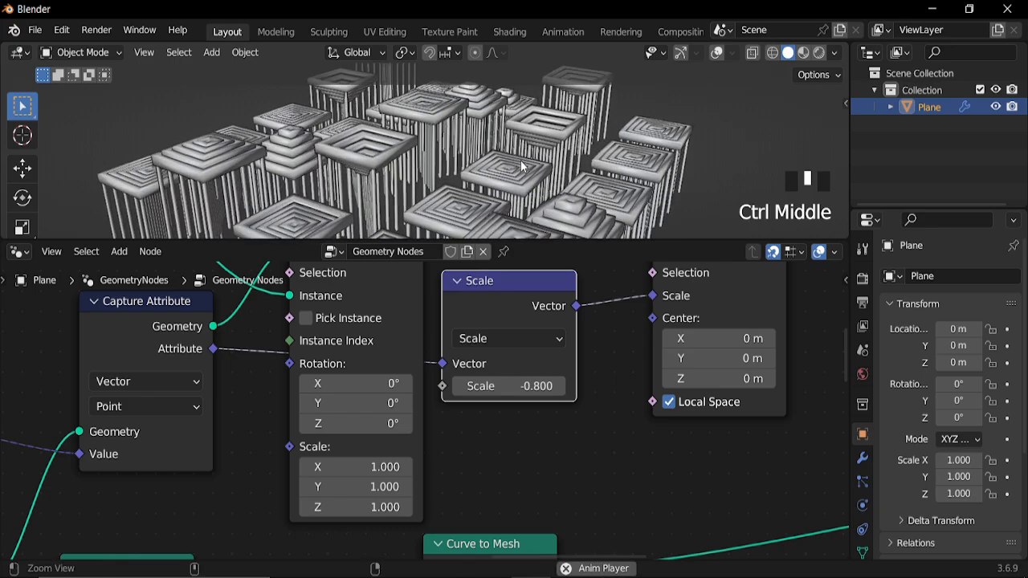
{"action": "key", "text": "space"}
Step: Move Group Output farther out and insert a duplicate Join Geometry node between the existing Join Geometry and Group Output
{"action": "scroll", "coordinate": [605, 421], "scroll_direction": "down", "scroll_amount": 6}
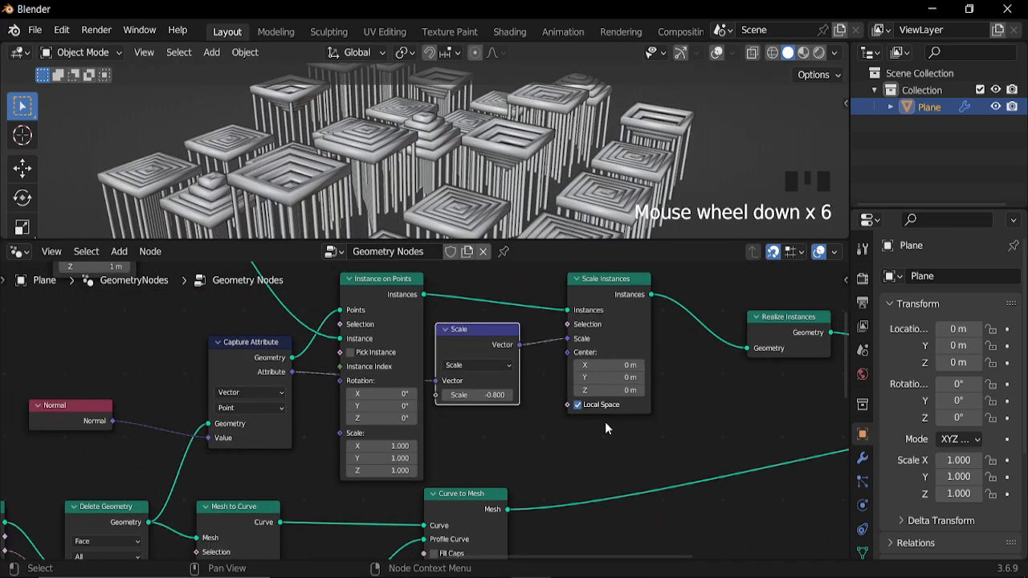
{"action": "scroll", "coordinate": [735, 438], "scroll_direction": "down", "scroll_amount": 4}
{"action": "middle_click_drag", "start_coordinate": [735, 438], "coordinate": [474, 440]}
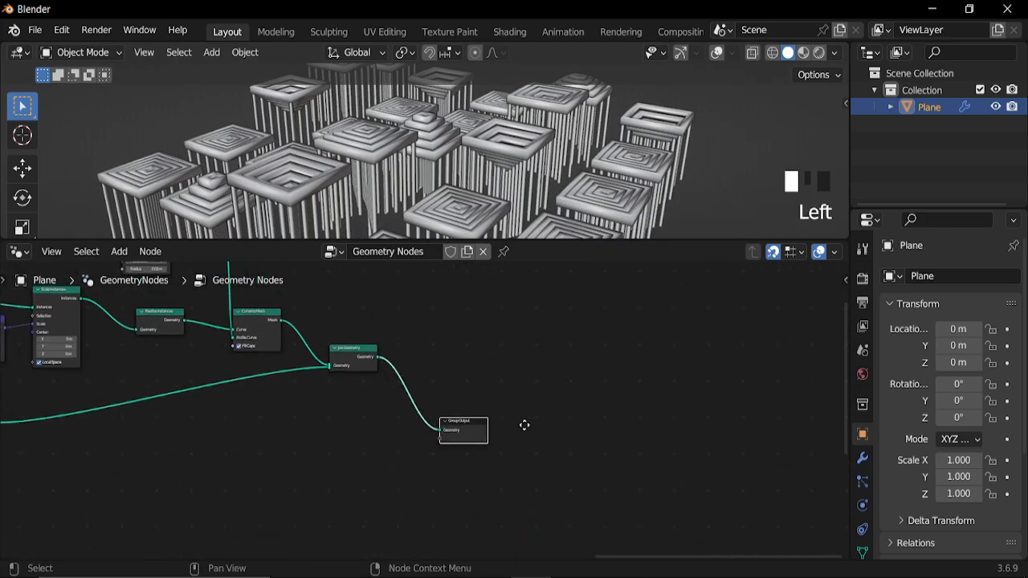
{"action": "left_click", "coordinate": [684, 396]}
{"action": "key", "text": "shift+d"}
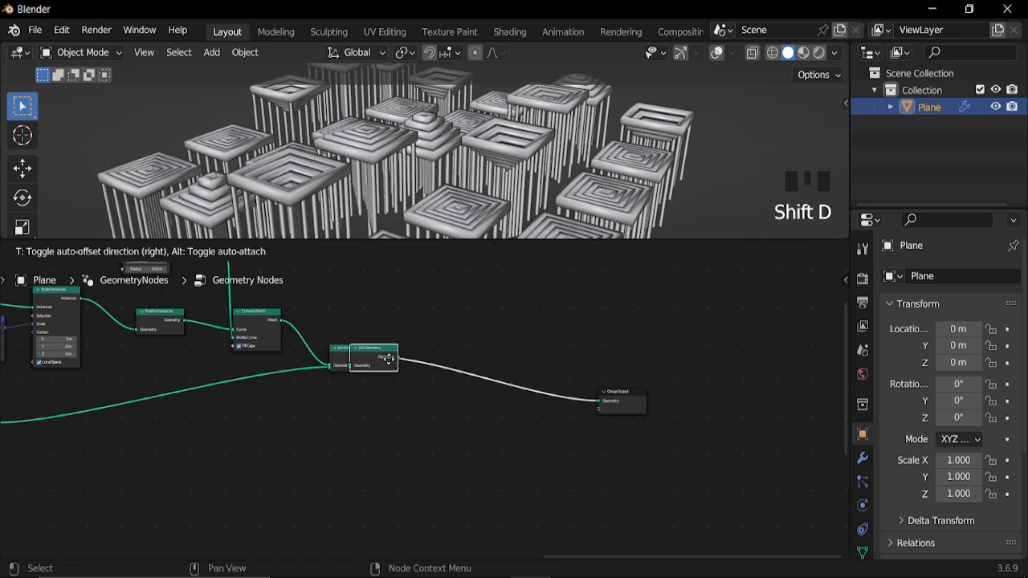
{"action": "left_click", "coordinate": [487, 387]}
{"action": "middle_click_drag", "start_coordinate": [438, 398], "coordinate": [498, 408]}
{"action": "left_click_drag", "start_coordinate": [599, 406], "coordinate": [600, 441]}
Step: Duplicate the Grid and Extrude Mesh nodes and place the linked copies in the empty space below the frame profile's Curve Circle
{"action": "scroll", "coordinate": [354, 448], "scroll_direction": "down", "scroll_amount": 10}
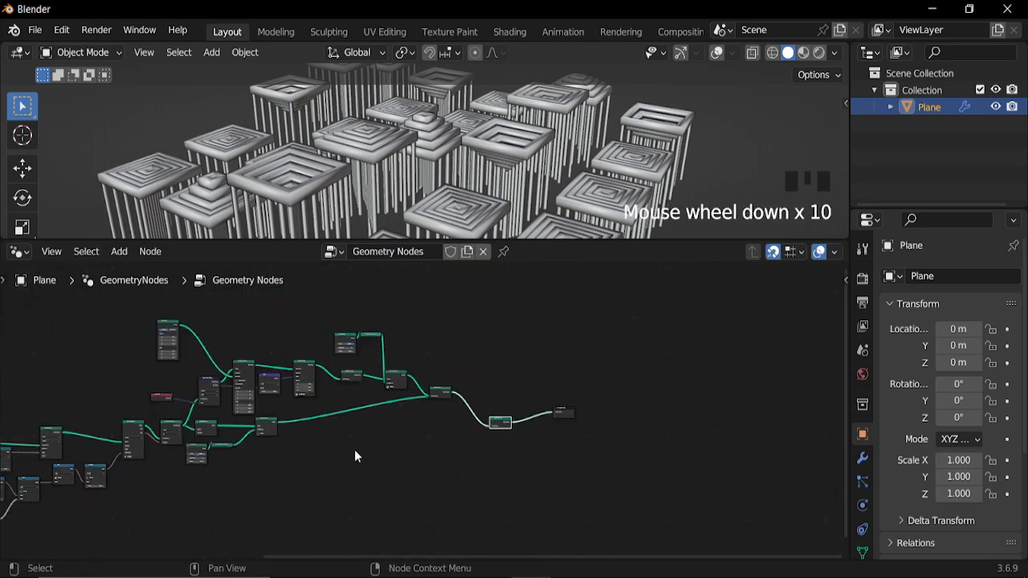
{"action": "middle_click_drag", "start_coordinate": [354, 449], "coordinate": [574, 415]}
{"action": "middle_click_drag", "start_coordinate": [225, 423], "coordinate": [328, 420]}
{"action": "middle_click_drag", "start_coordinate": [328, 421], "coordinate": [245, 318], "text": "ctrl"}
{"action": "left_click_drag", "start_coordinate": [245, 318], "coordinate": [128, 403]}
{"action": "scroll", "coordinate": [186, 406], "scroll_direction": "up", "scroll_amount": 11}
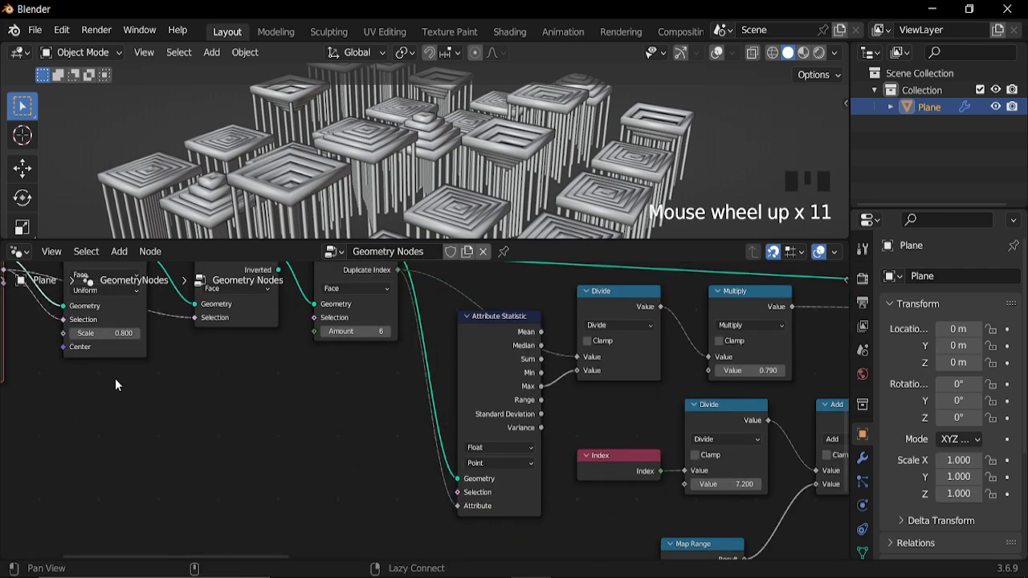
{"action": "middle_click_drag", "start_coordinate": [115, 378], "coordinate": [349, 435]}
{"action": "left_click_drag", "start_coordinate": [10, 316], "coordinate": [200, 382]}
{"action": "scroll", "coordinate": [452, 457], "scroll_direction": "down", "scroll_amount": 8}
{"action": "middle_click_drag", "start_coordinate": [545, 385], "coordinate": [425, 431]}
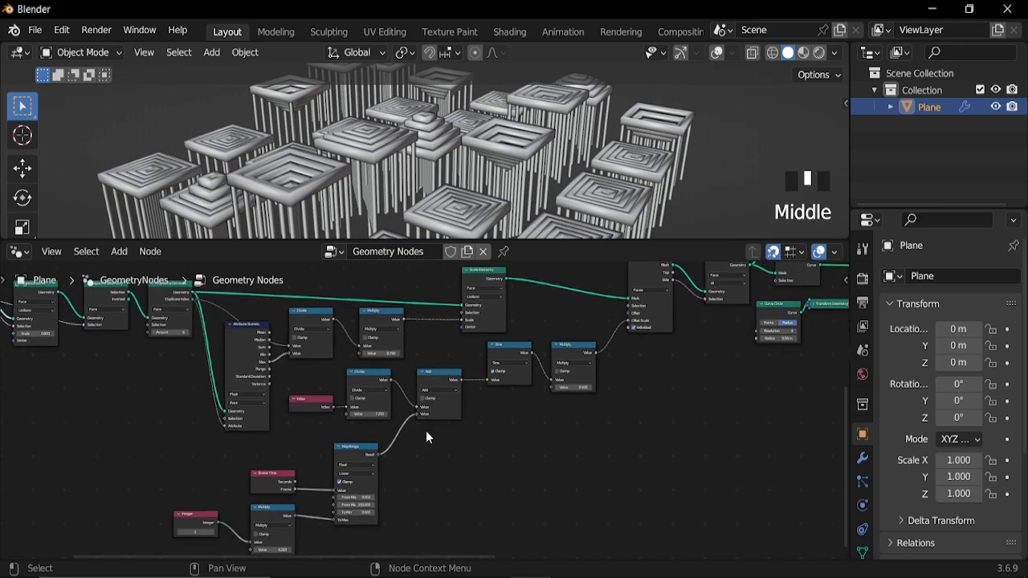
{"action": "key", "text": "shift+d"}
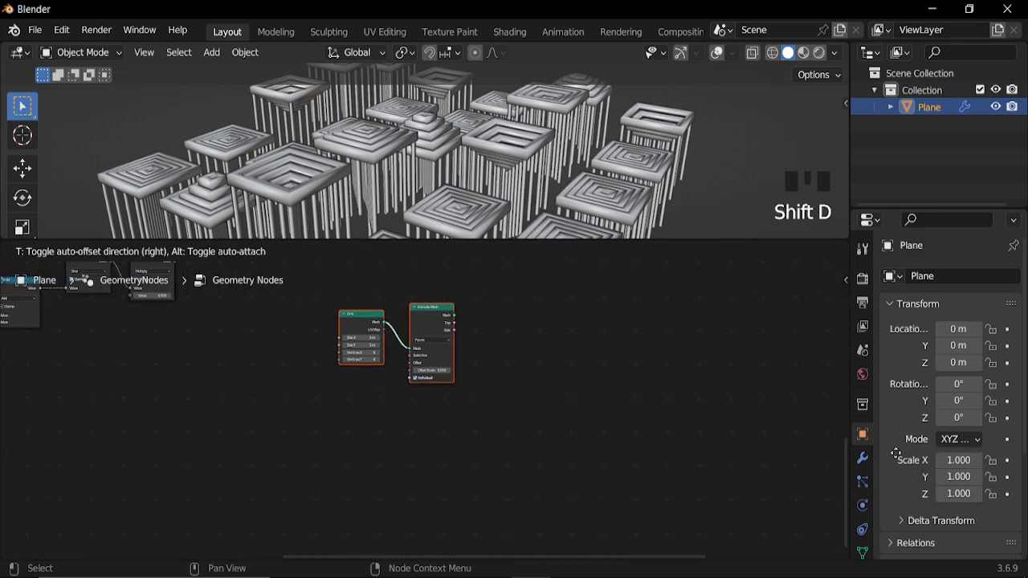
{"action": "left_click", "coordinate": [669, 348]}
{"action": "scroll", "coordinate": [485, 361], "scroll_direction": "down", "scroll_amount": 4}
{"action": "middle_click_drag", "start_coordinate": [469, 356], "coordinate": [642, 430]}
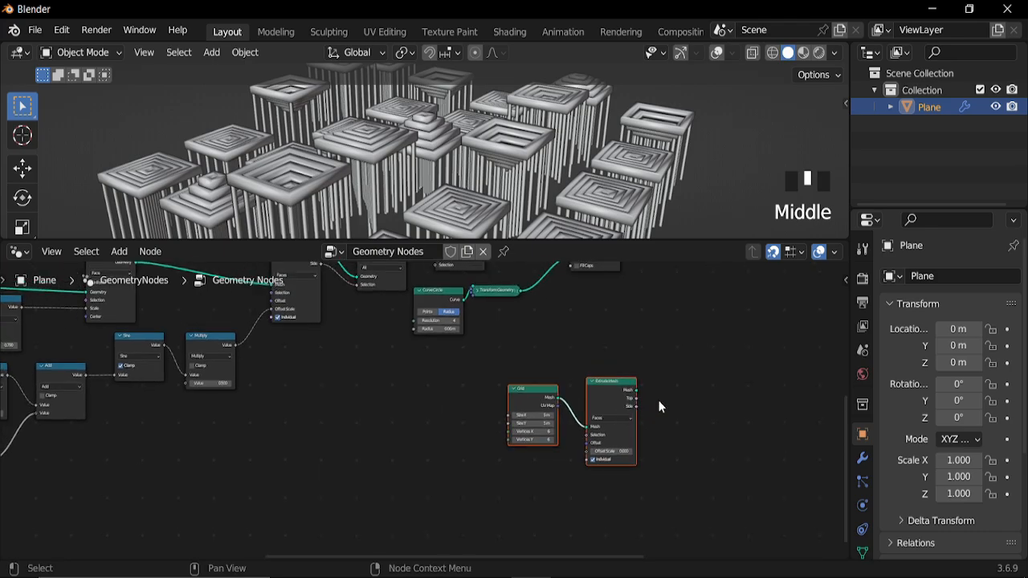
Step: Move the copied Grid and Extrude Mesh nodes closer to the output and link the extruded mesh into the last Join Geometry
{"action": "left_click_drag", "start_coordinate": [673, 378], "coordinate": [521, 428]}
{"action": "left_click_drag", "start_coordinate": [602, 395], "coordinate": [522, 372]}
{"action": "middle_click_drag", "start_coordinate": [598, 321], "coordinate": [330, 425]}
{"action": "key", "text": "g"}
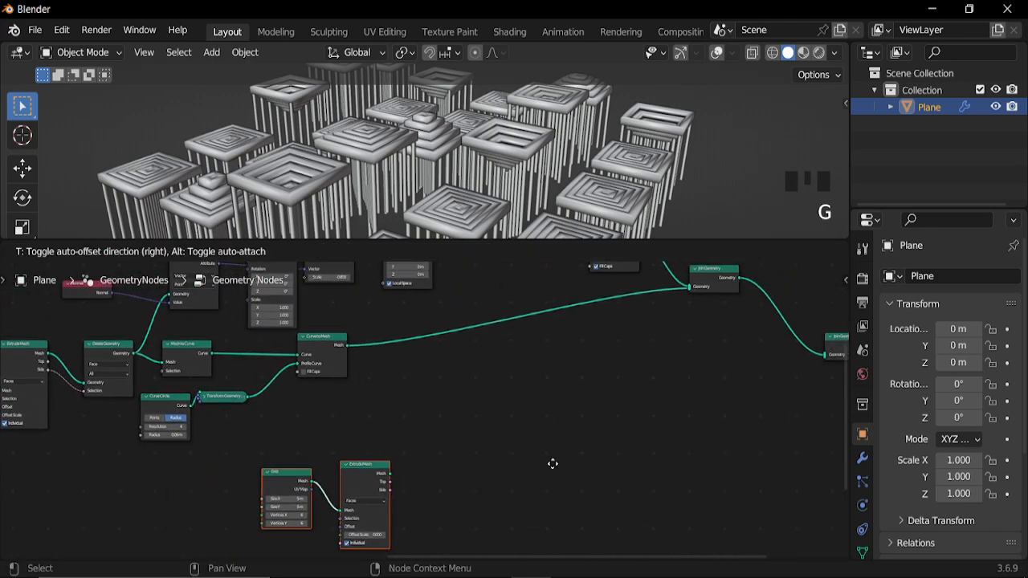
{"action": "left_click", "coordinate": [637, 440]}
{"action": "middle_click_drag", "start_coordinate": [637, 440], "coordinate": [405, 466]}
{"action": "right_click_drag", "start_coordinate": [288, 464], "coordinate": [636, 382], "text": "alt"}
Step: Show the viewport overlays and set the copied Grid node to 7 m by 7 m with 8 by 8 vertices
{"action": "left_click", "coordinate": [716, 53]}
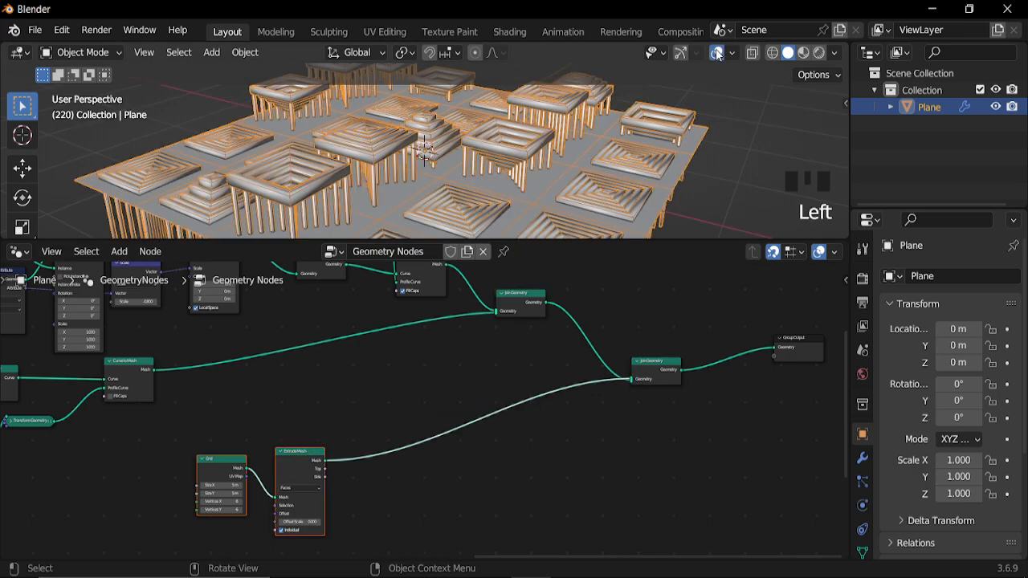
{"action": "middle_click_drag", "start_coordinate": [455, 193], "coordinate": [401, 201]}
{"action": "middle_click_drag", "start_coordinate": [333, 486], "coordinate": [386, 425]}
{"action": "left_click", "coordinate": [358, 416]}
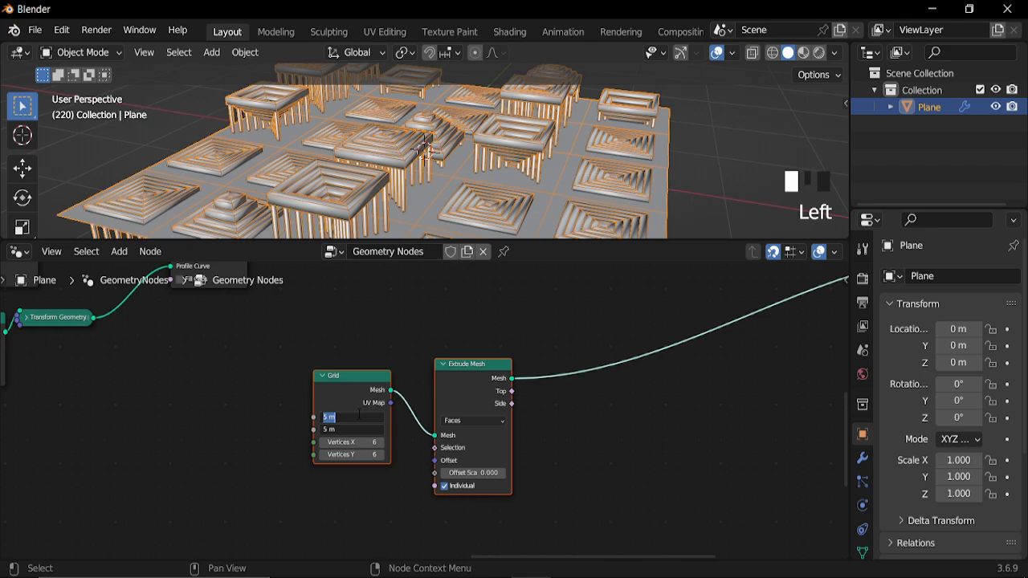
{"action": "type", "text": "7"}
{"action": "key", "text": "Return"}
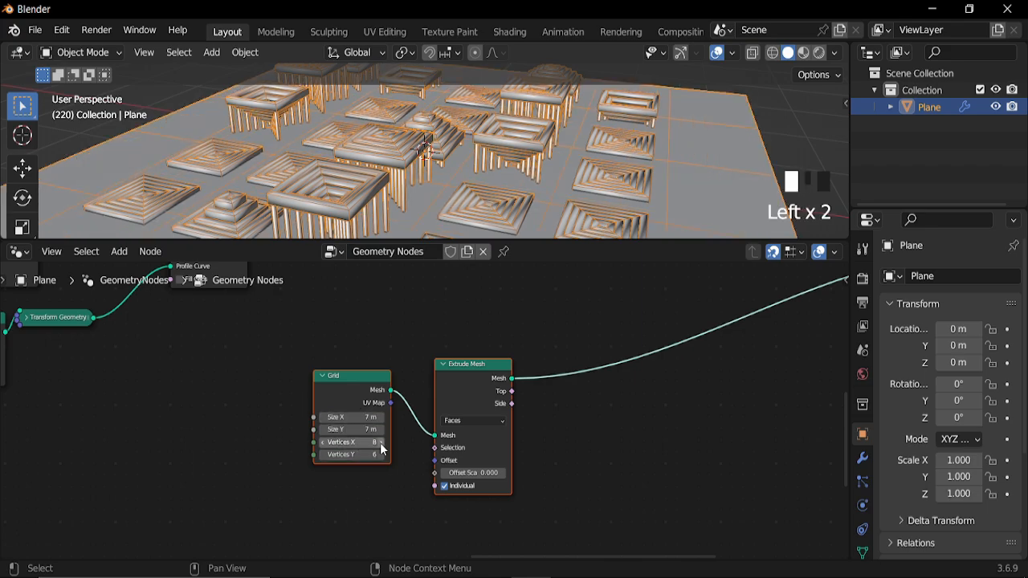
{"action": "left_click", "coordinate": [382, 454]}
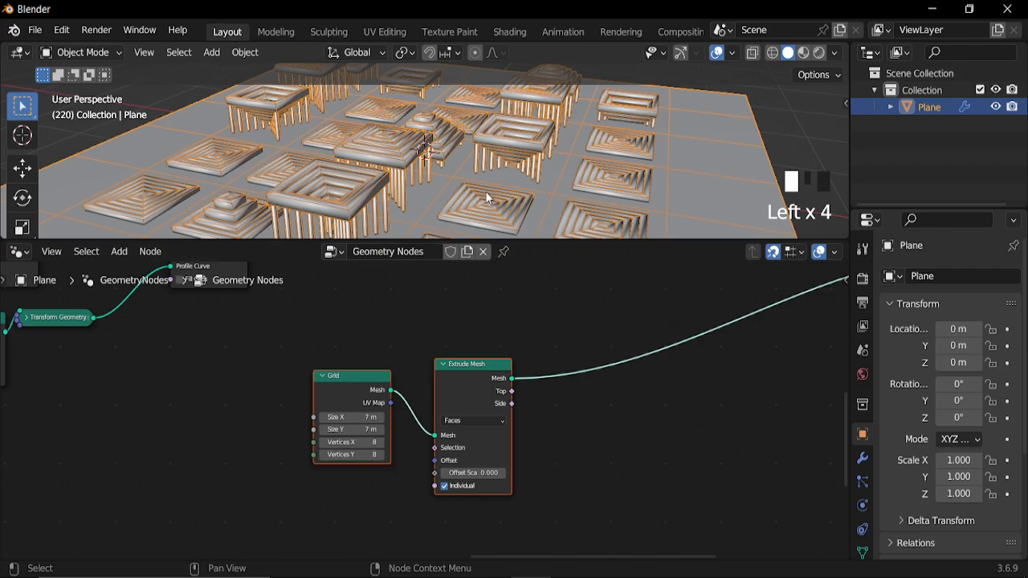
{"action": "mouse_move", "coordinate": [490, 198]}
{"action": "middle_mouse_down"}
{"action": "mouse_move", "coordinate": [505, 200]}
{"action": "mouse_move", "coordinate": [495, 197]}
{"action": "mouse_move", "coordinate": [502, 209]}
{"action": "middle_mouse_up"}
{"action": "scroll", "coordinate": [495, 199], "scroll_direction": "down", "scroll_amount": 1}
Step: Insert a Scale Elements node after the copied Extrude Mesh and use the extrusion's Top output as its Selection
{"action": "middle_click_drag", "start_coordinate": [545, 402], "coordinate": [417, 397]}
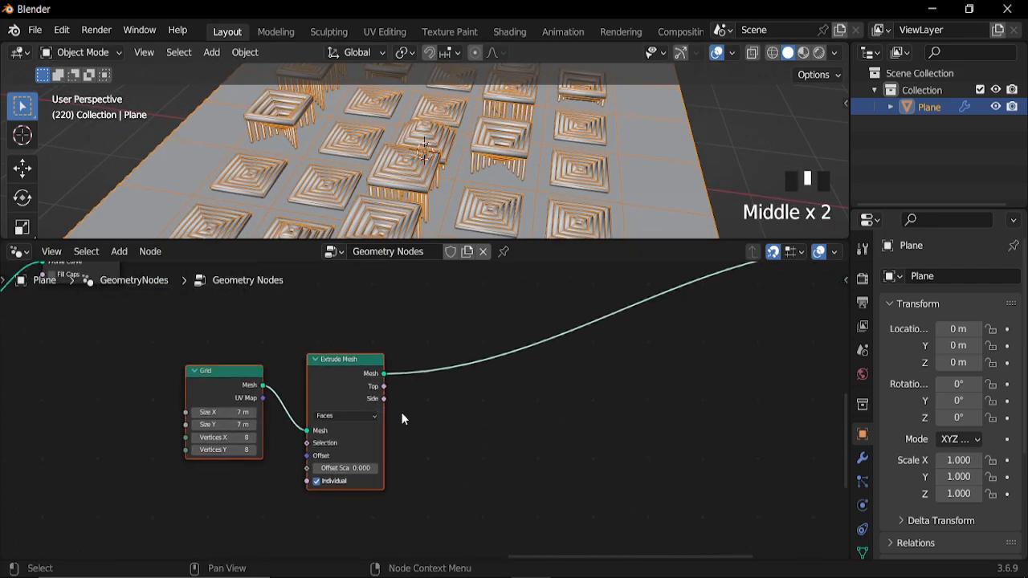
{"action": "key", "text": "shift+a"}
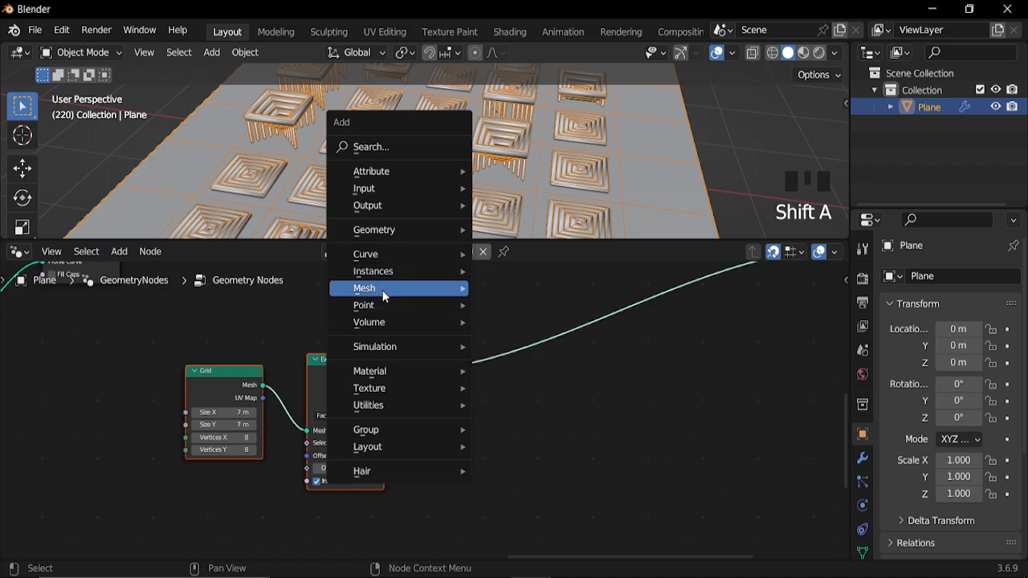
{"action": "mouse_move", "coordinate": [382, 289]}
{"action": "mouse_move", "coordinate": [499, 347]}
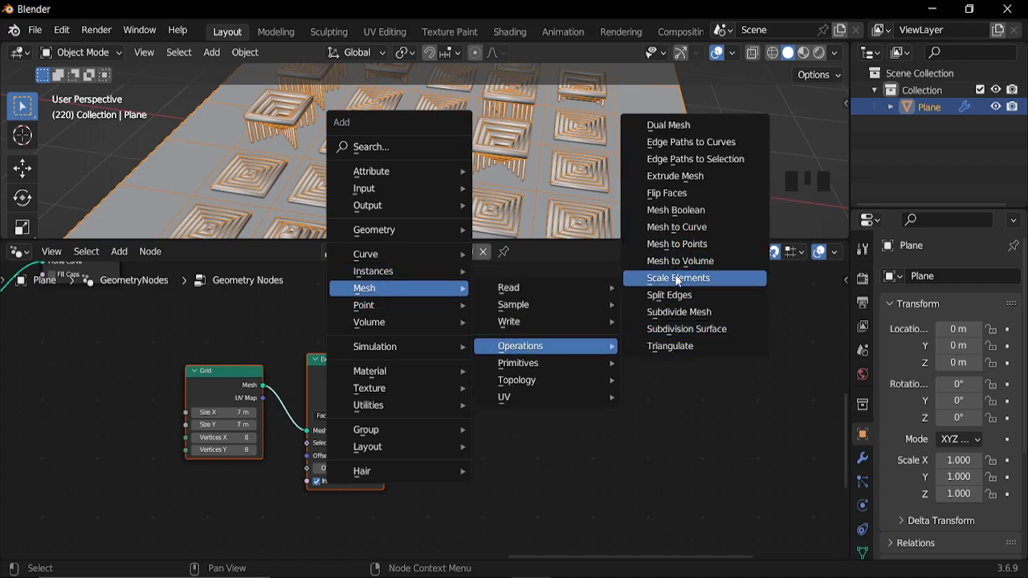
{"action": "left_click", "coordinate": [676, 278]}
{"action": "left_click", "coordinate": [464, 325]}
{"action": "middle_click_drag", "start_coordinate": [419, 385], "coordinate": [407, 380], "text": "ctrl"}
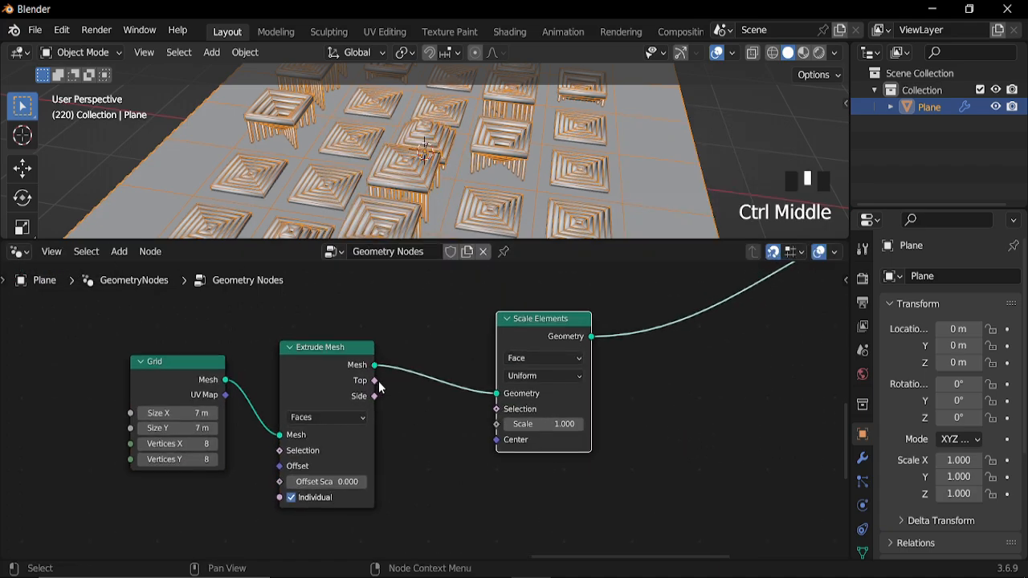
{"action": "left_click_drag", "start_coordinate": [378, 381], "coordinate": [500, 409]}
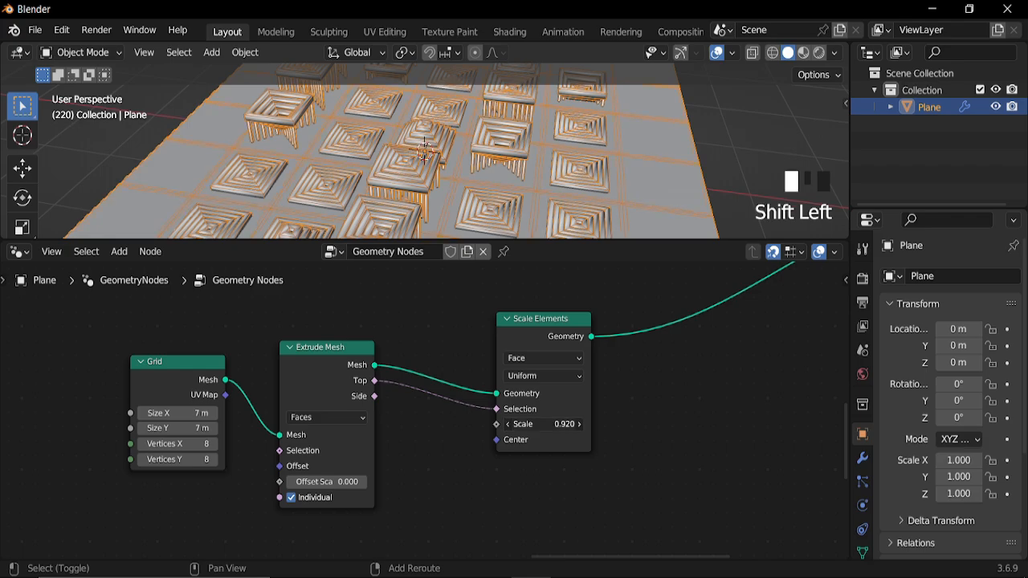
Step: Set the Scale Elements node's Scale to 0.8 and play the animation to check the tile clearance
{"action": "left_click_drag", "start_coordinate": [543, 424], "coordinate": [586, 424], "text": "shift"}
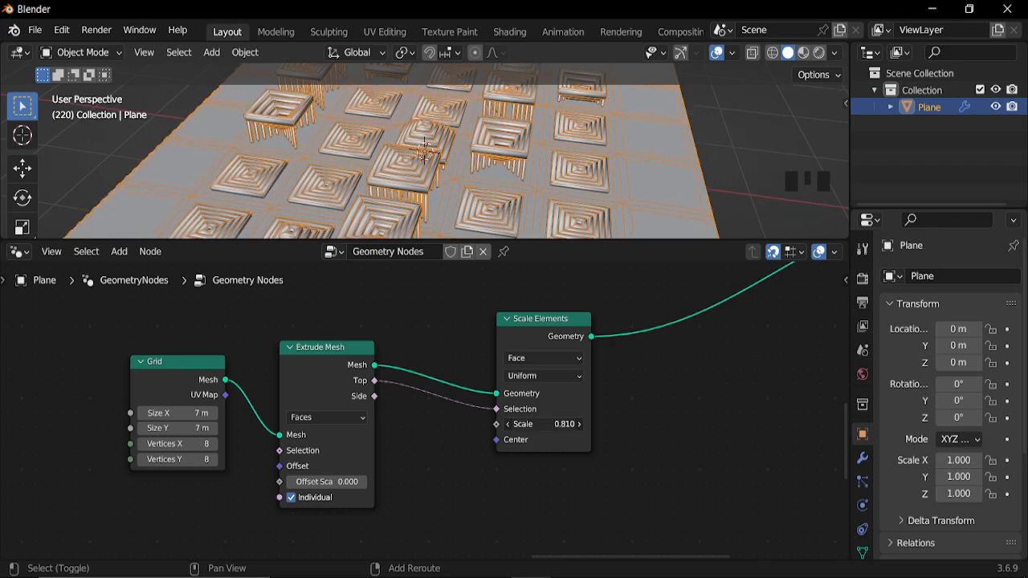
{"action": "left_click", "coordinate": [570, 424]}
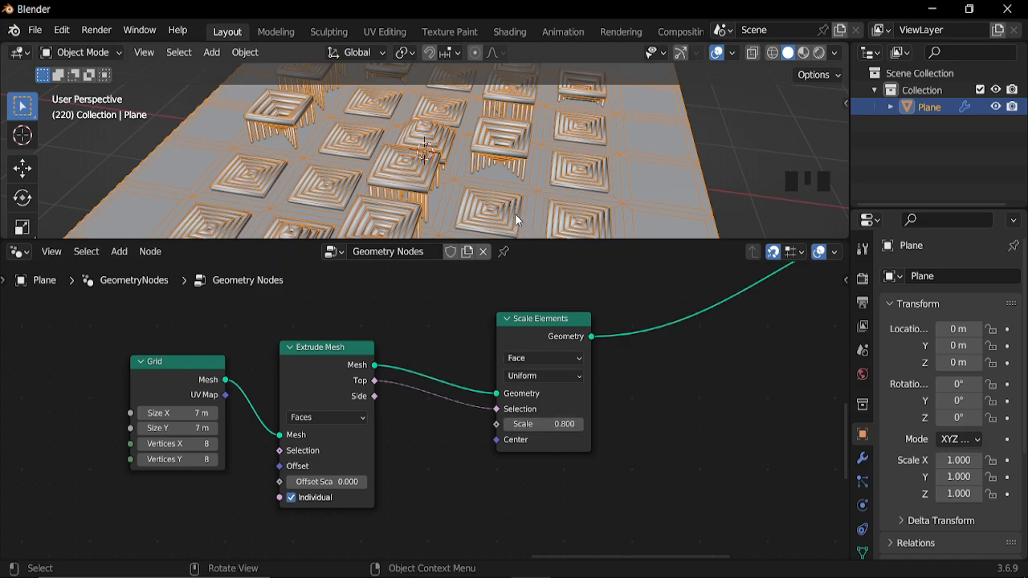
{"action": "key", "text": "space"}
{"action": "key", "text": "space"}
{"action": "key", "text": "space"}
{"action": "middle_click_drag", "start_coordinate": [633, 441], "coordinate": [549, 410], "text": "ctrl"}
{"action": "left_click", "coordinate": [550, 409]}
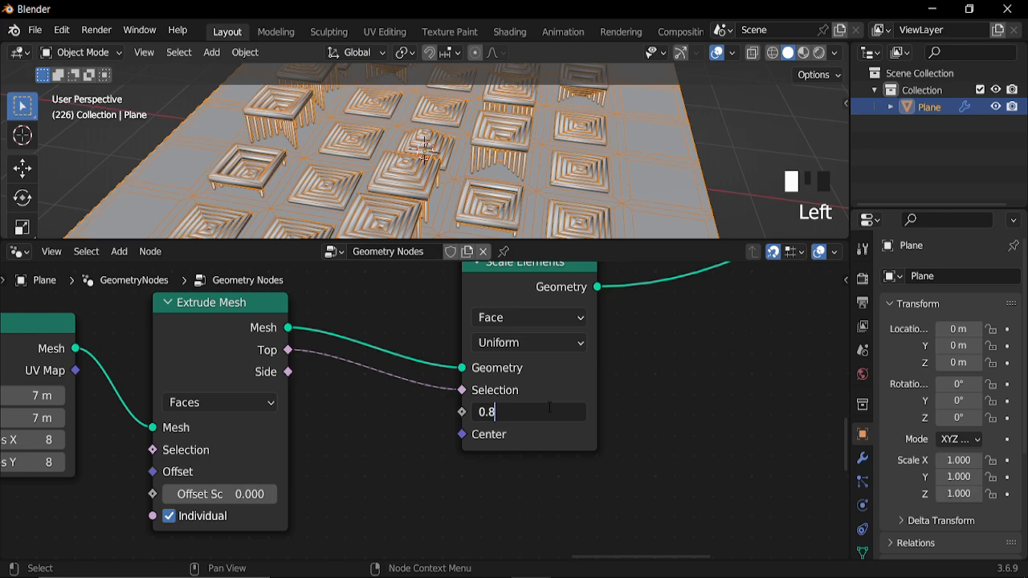
{"action": "left_click", "coordinate": [549, 411]}
{"action": "key", "text": "Return"}
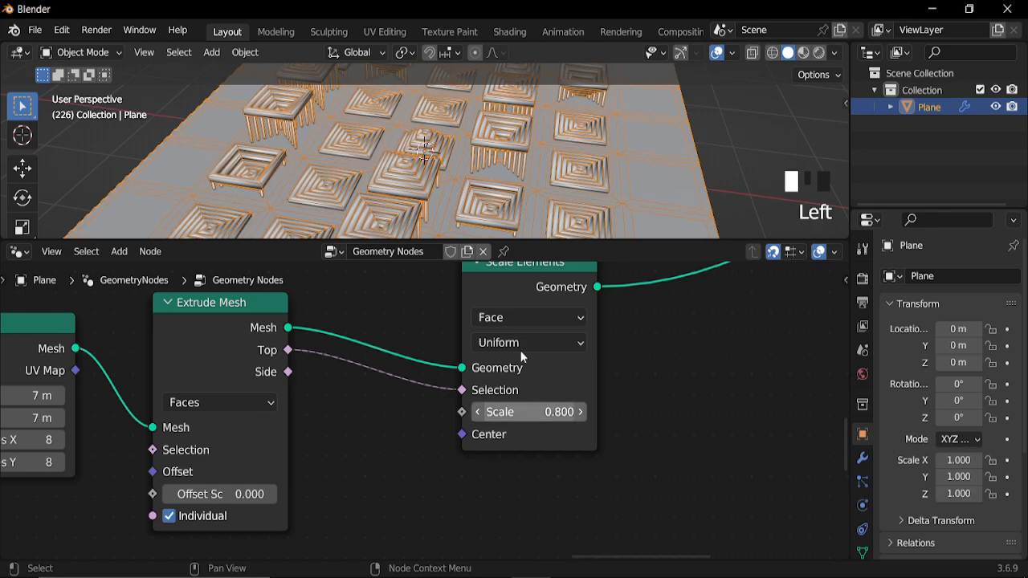
{"action": "key", "text": "space"}
{"action": "key", "text": "space"}
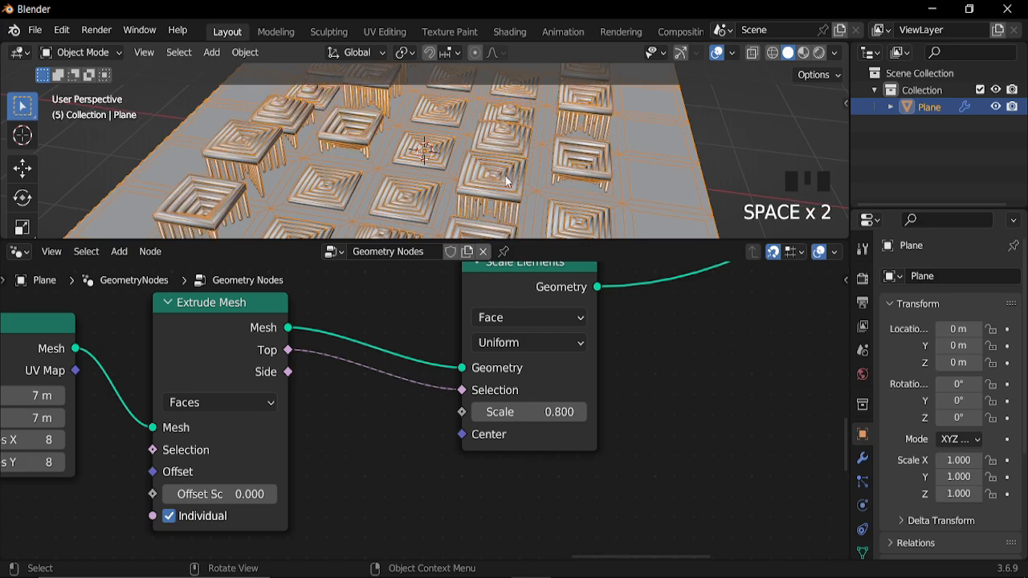
Step: Move Scale Elements next to Extrude Mesh and insert a Delete Geometry node after it, set to the Face domain
{"action": "scroll", "coordinate": [562, 432], "scroll_direction": "down", "scroll_amount": 2}
{"action": "middle_click_drag", "start_coordinate": [561, 432], "coordinate": [449, 357]}
{"action": "left_click_drag", "start_coordinate": [425, 358], "coordinate": [360, 373]}
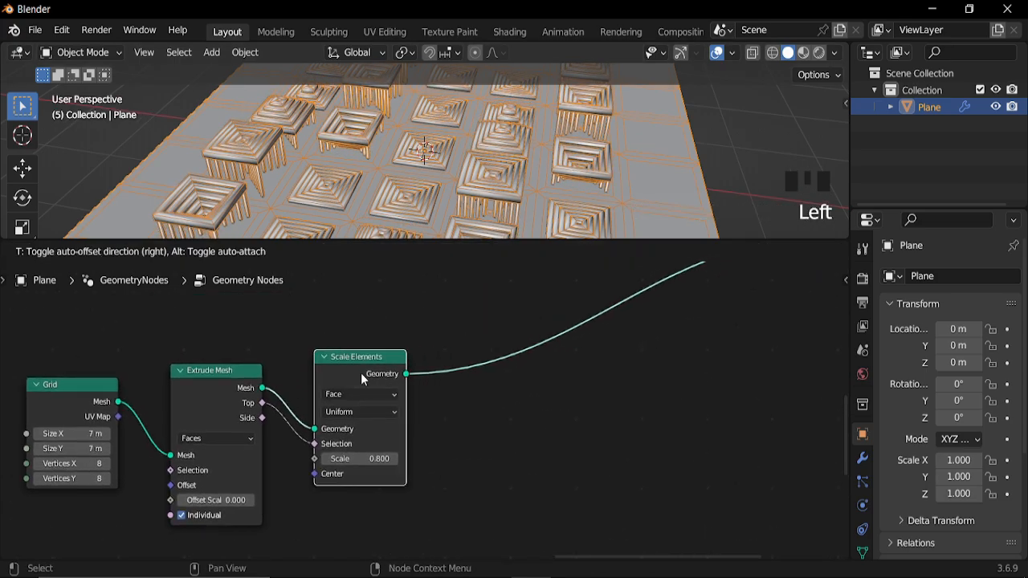
{"action": "key", "text": "shift+a"}
{"action": "mouse_move", "coordinate": [514, 316]}
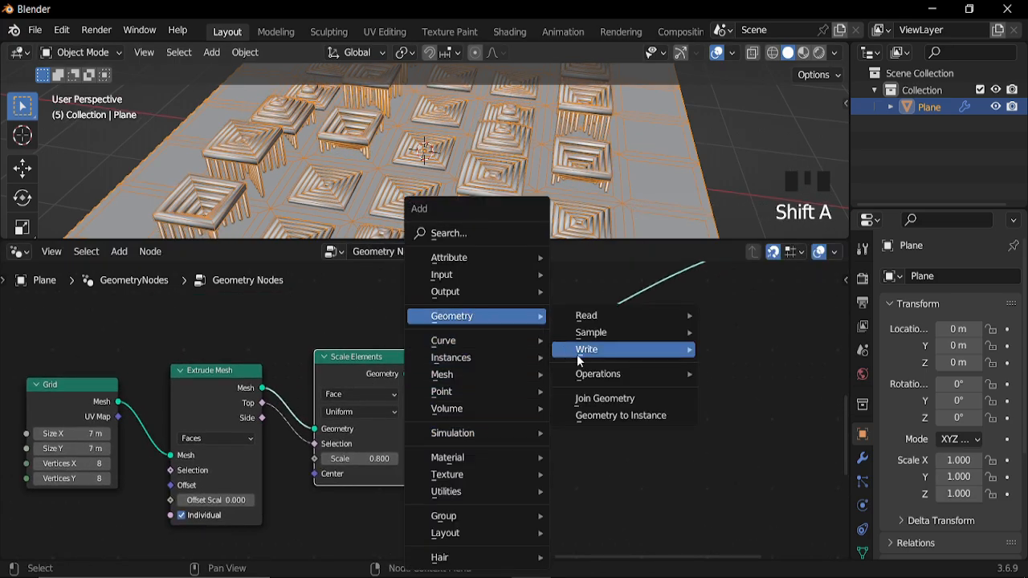
{"action": "mouse_move", "coordinate": [610, 374]}
{"action": "left_click", "coordinate": [747, 410]}
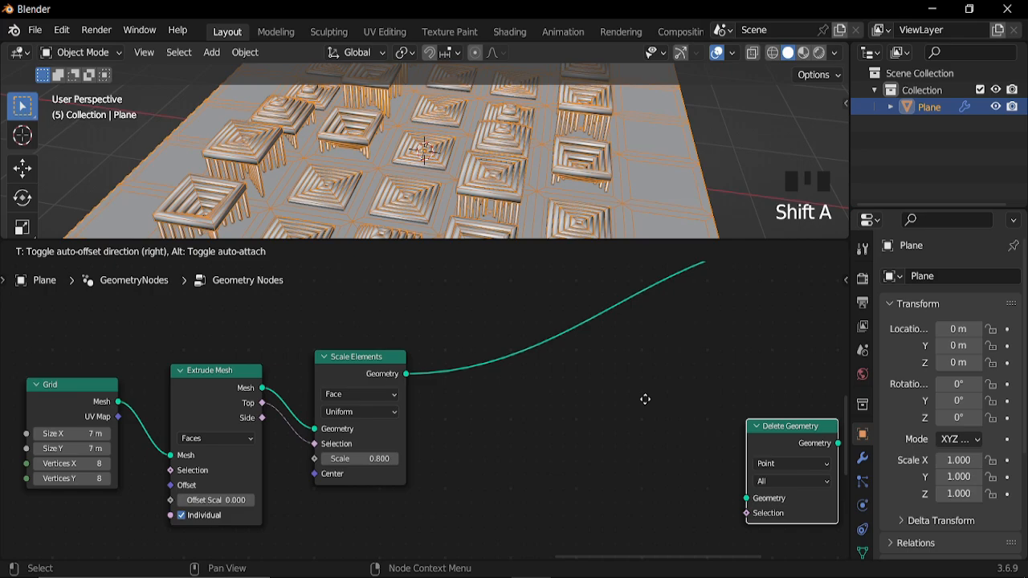
{"action": "left_click", "coordinate": [503, 332]}
{"action": "left_click", "coordinate": [568, 382]}
{"action": "left_click", "coordinate": [572, 411]}
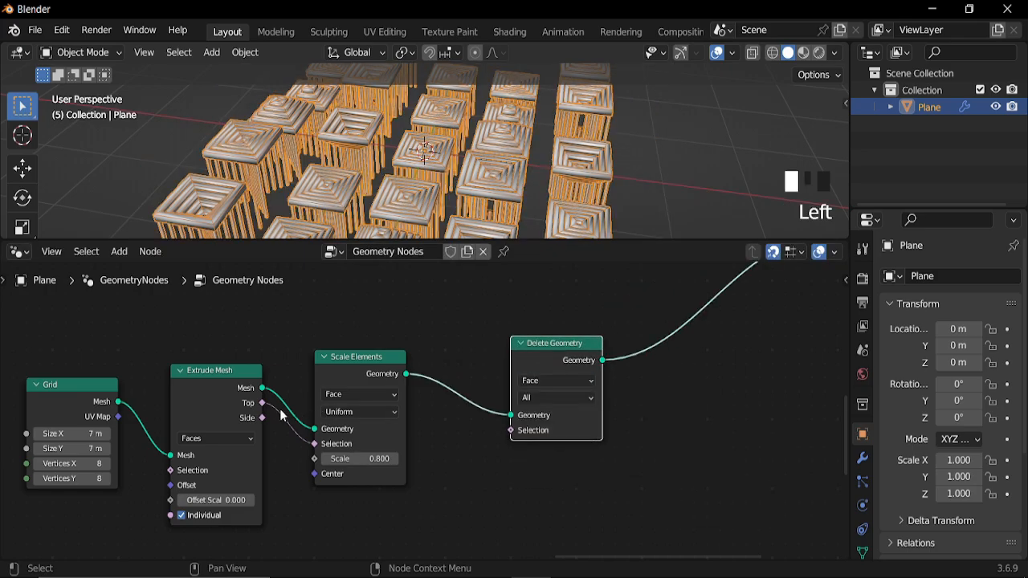
Step: Feed Extrude Mesh's Top output into Delete Geometry's Selection and play the animation to check the openings
{"action": "left_click_drag", "start_coordinate": [263, 402], "coordinate": [510, 430]}
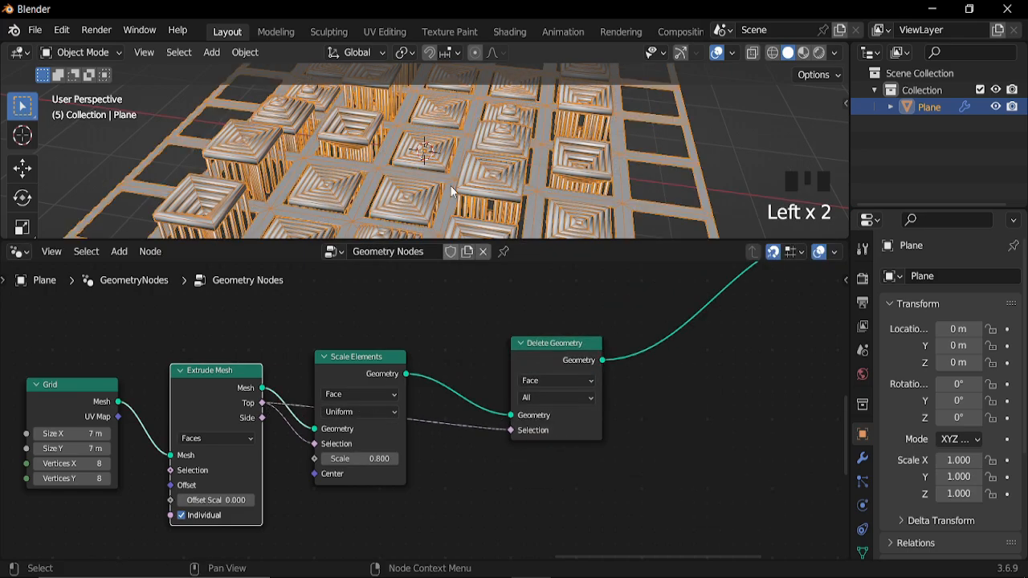
{"action": "key", "text": "space"}
{"action": "key", "text": "space"}
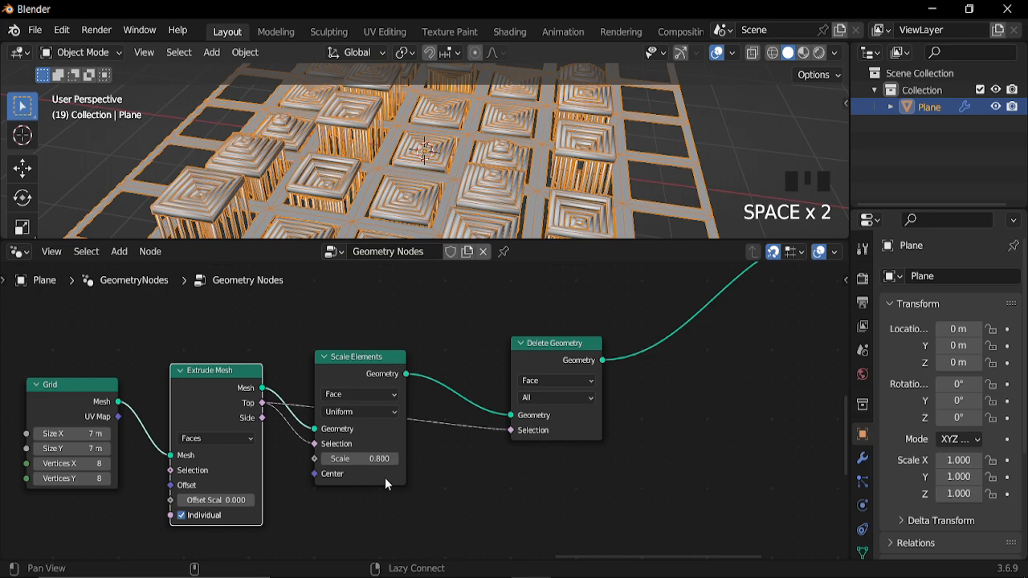
Step: Try Scale values of 0.87, 0.82 and 0.75 on the Scale Elements node and preview the animation
{"action": "middle_click_drag", "start_coordinate": [385, 476], "coordinate": [435, 448], "text": "ctrl"}
{"action": "left_click", "coordinate": [434, 448]}
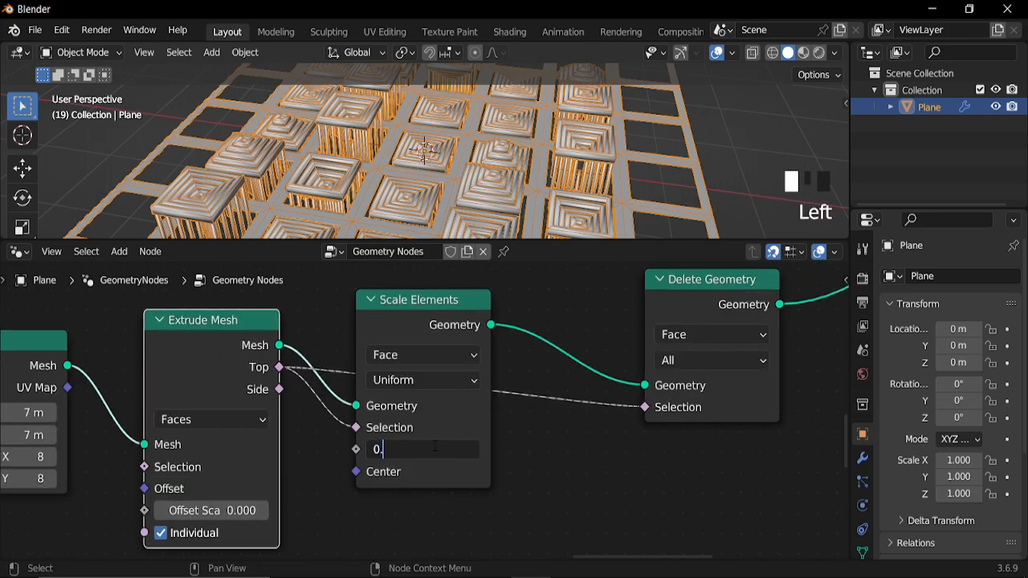
{"action": "type", "text": "7"}
{"action": "key", "text": "Return"}
{"action": "left_click", "coordinate": [434, 449]}
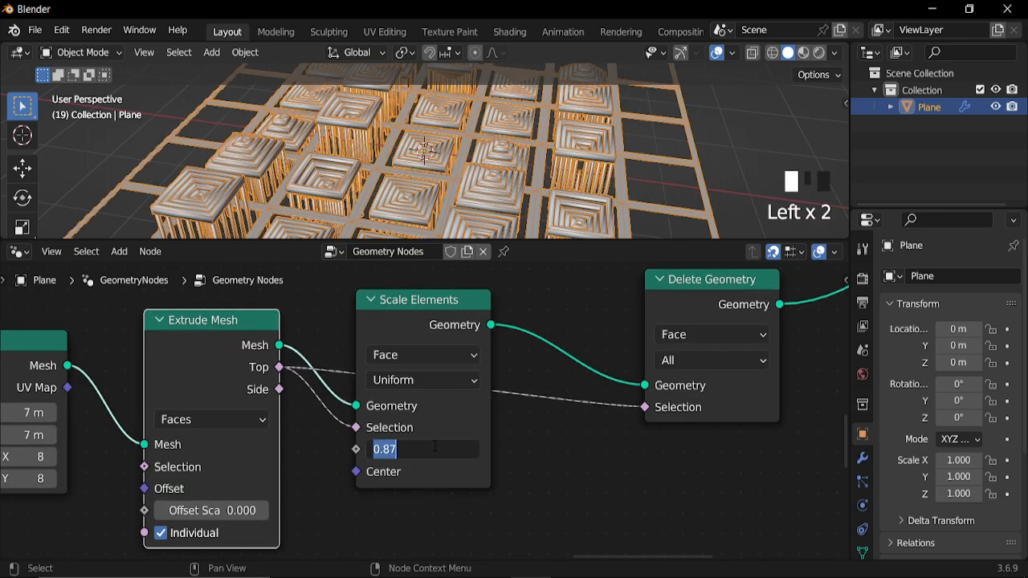
{"action": "key", "text": "Return"}
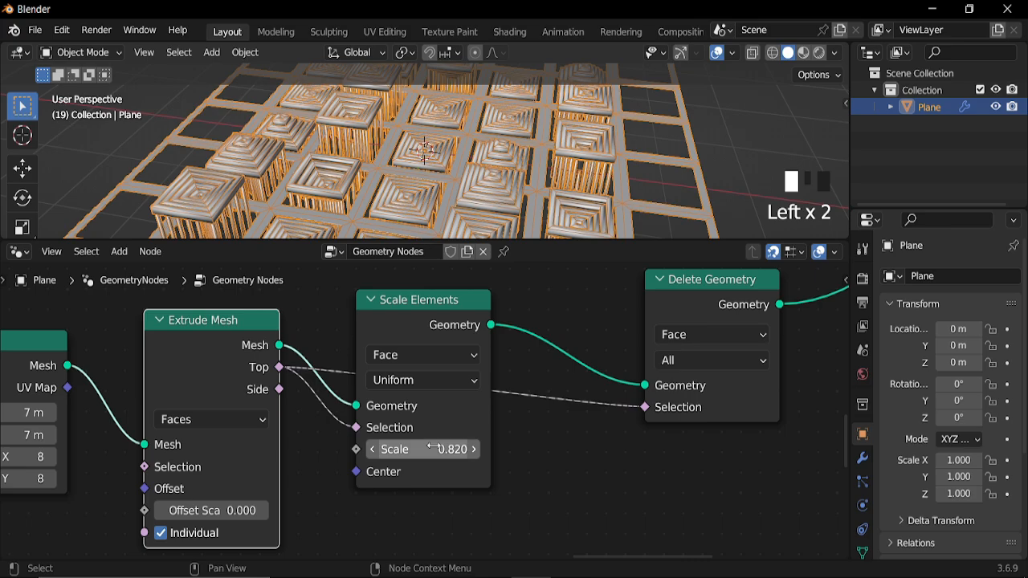
{"action": "left_click", "coordinate": [435, 449]}
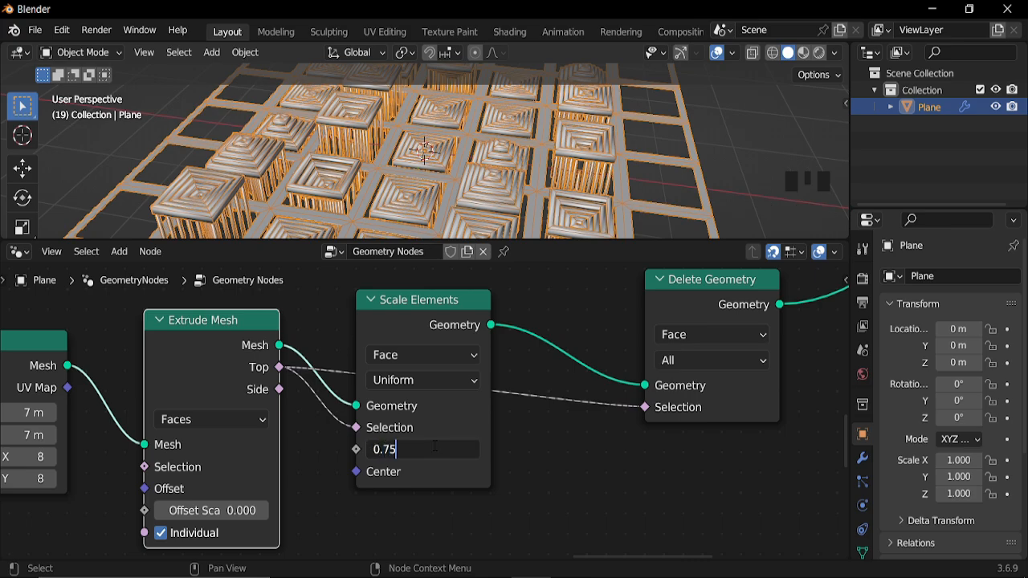
{"action": "key", "text": "Return"}
{"action": "middle_click_drag", "start_coordinate": [506, 201], "coordinate": [477, 197]}
{"action": "key", "text": "space"}
{"action": "key", "text": "space"}
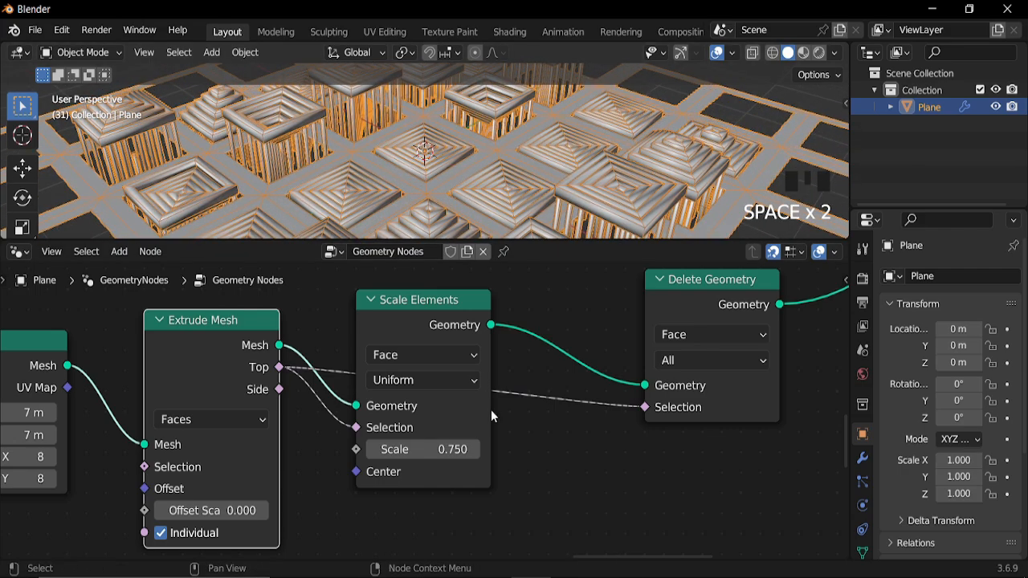
Step: Set the Scale Elements node's Scale to 0.72 and play the animation to check the gaps around the tiles
{"action": "left_click", "coordinate": [434, 448]}
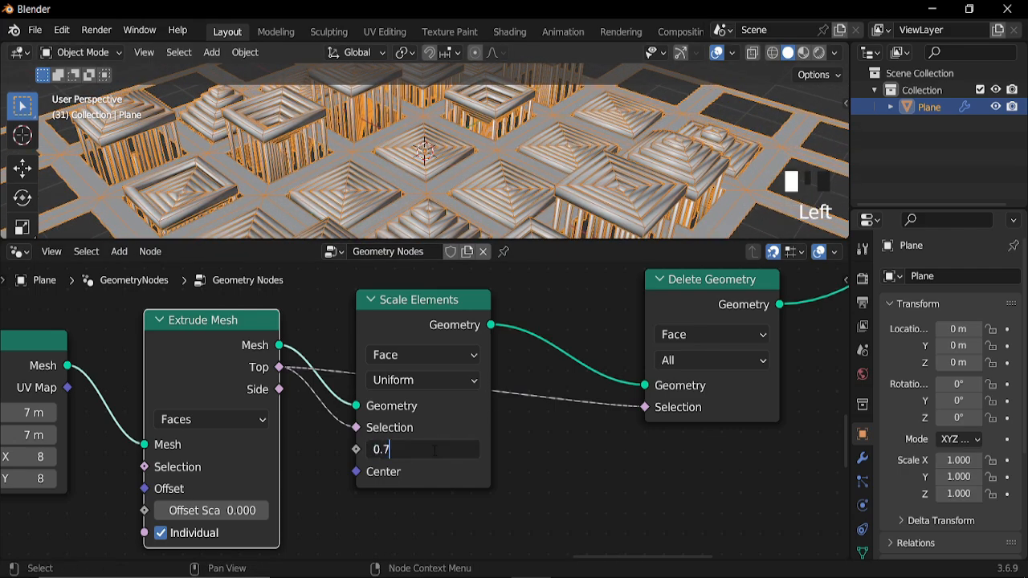
{"action": "key", "text": "Return"}
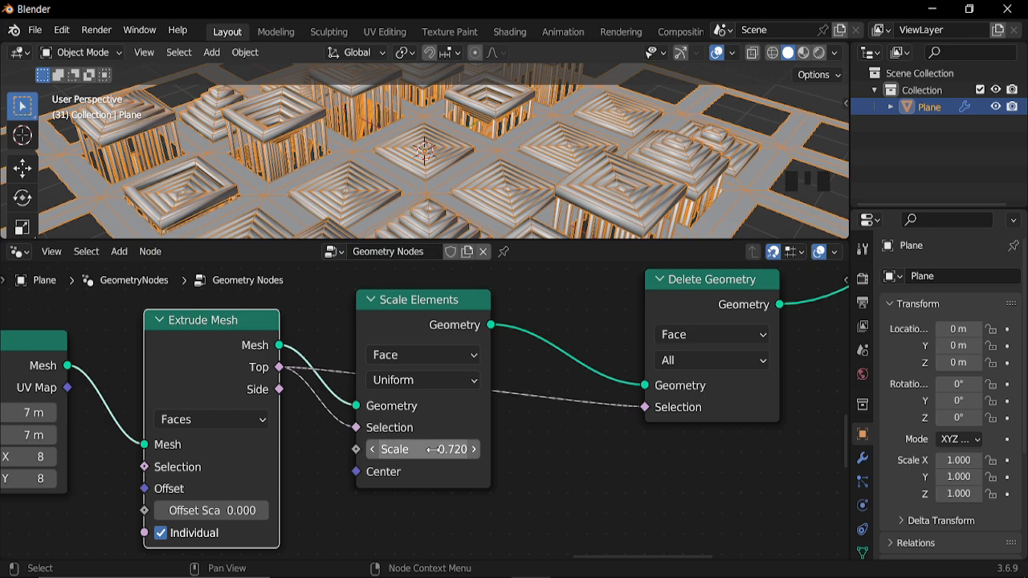
{"action": "key", "text": "space"}
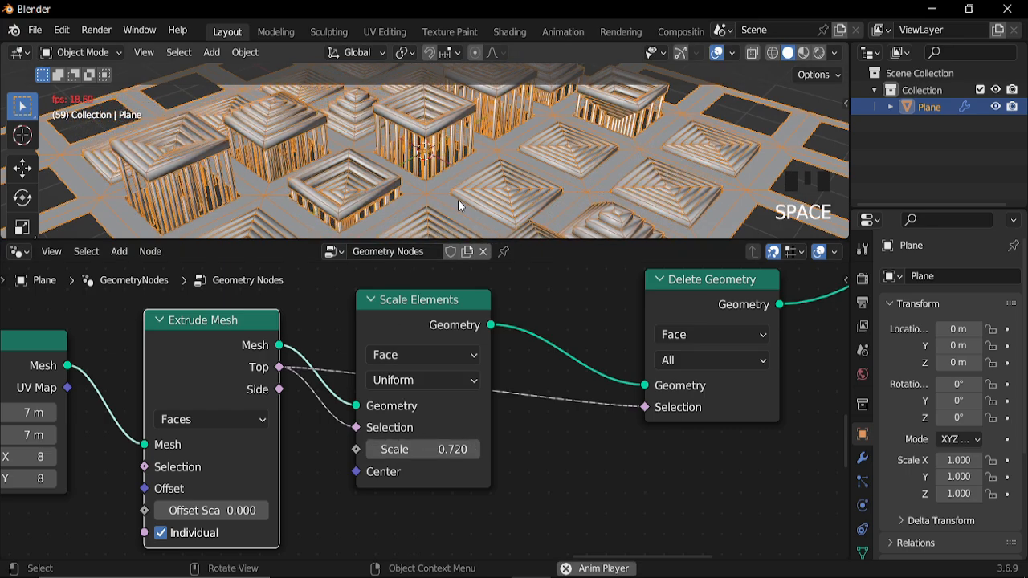
{"action": "key", "text": "space"}
Step: Insert a duplicate Extrude Mesh node after Delete Geometry and set its Offset Scale to -0.31
{"action": "scroll", "coordinate": [450, 200], "scroll_direction": "down", "scroll_amount": 2}
{"action": "scroll", "coordinate": [589, 441], "scroll_direction": "down", "scroll_amount": 2}
{"action": "middle_click_drag", "start_coordinate": [540, 434], "coordinate": [372, 441]}
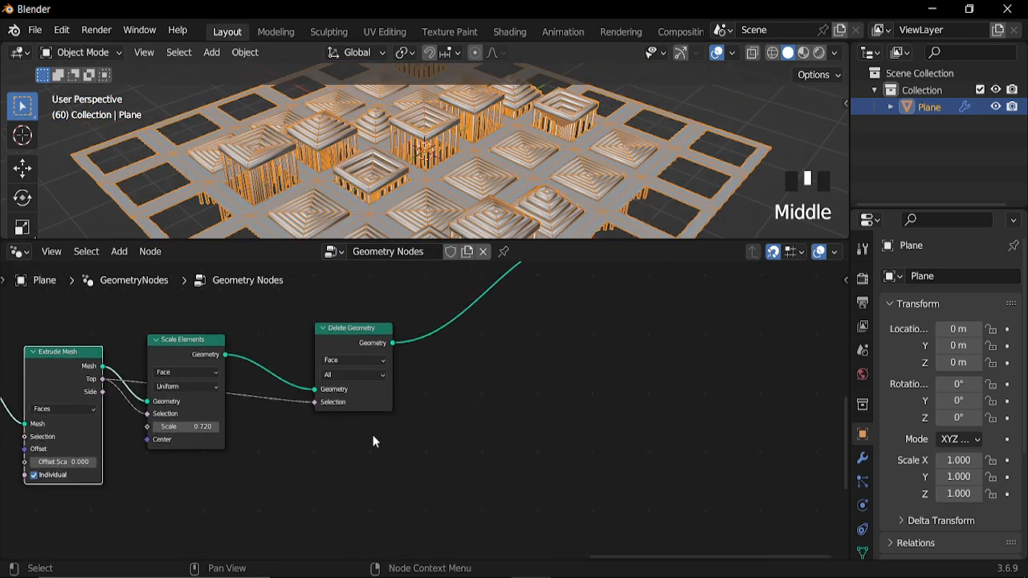
{"action": "left_click", "coordinate": [70, 356]}
{"action": "key", "text": "shift+d"}
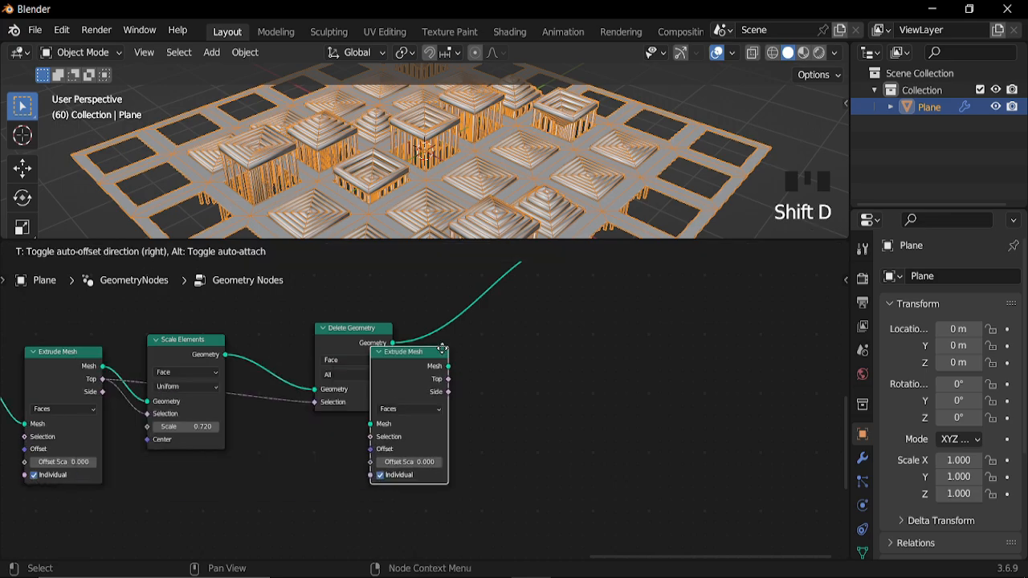
{"action": "left_click", "coordinate": [482, 322]}
{"action": "middle_click_drag", "start_coordinate": [432, 350], "coordinate": [425, 385]}
{"action": "mouse_move", "coordinate": [426, 400]}
{"action": "left_mouse_down", "text": "shift"}
{"action": "mouse_move", "coordinate": [386, 400]}
{"action": "mouse_move", "coordinate": [426, 400]}
{"action": "left_mouse_up", "text": "shift"}
{"action": "middle_click_drag", "start_coordinate": [464, 159], "coordinate": [455, 140]}
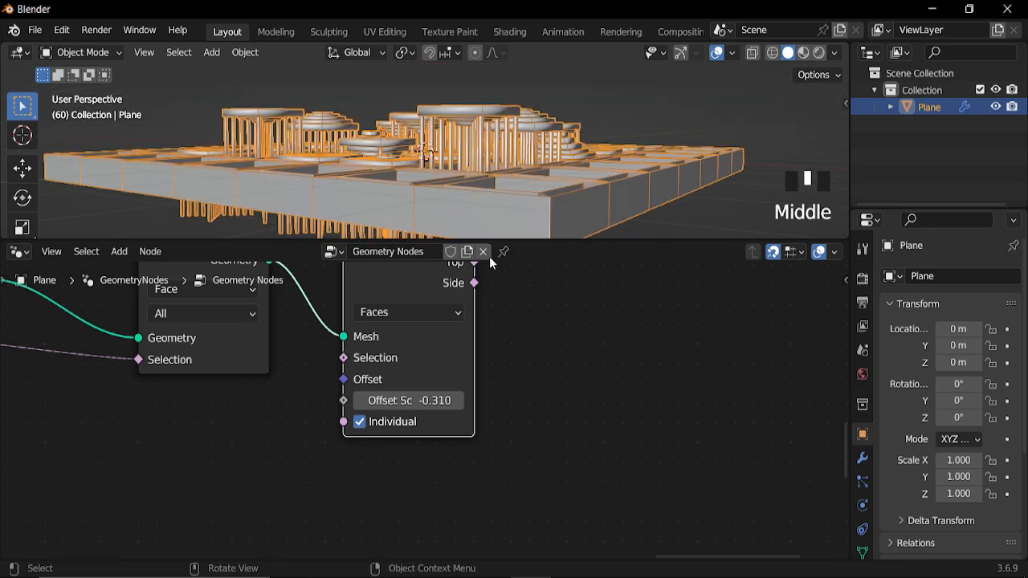
Step: Reposition the last Join Geometry node and insert a duplicate of it between the new Extrude Mesh and that node
{"action": "scroll", "coordinate": [515, 338], "scroll_direction": "down", "scroll_amount": 6}
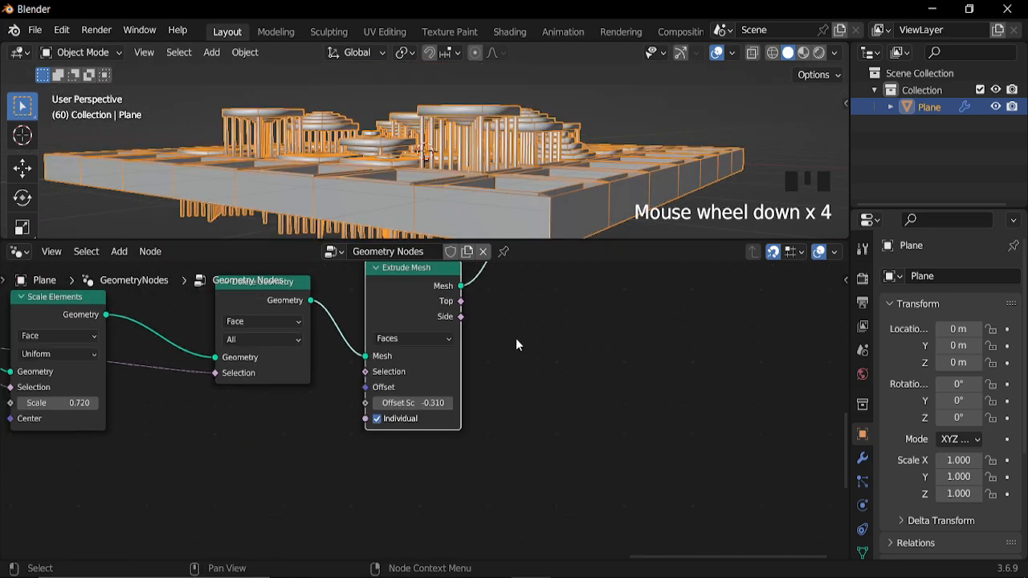
{"action": "middle_click_drag", "start_coordinate": [500, 385], "coordinate": [394, 403]}
{"action": "scroll", "coordinate": [425, 408], "scroll_direction": "down", "scroll_amount": 4}
{"action": "left_click_drag", "start_coordinate": [655, 284], "coordinate": [594, 342]}
{"action": "key", "text": "shift+d"}
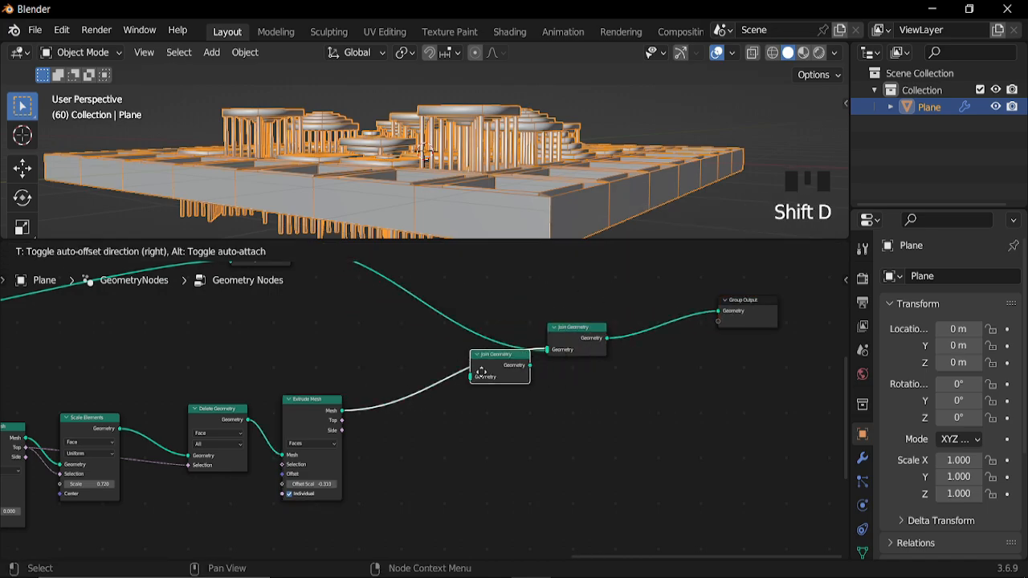
{"action": "left_click", "coordinate": [476, 378]}
Step: Add a Flip Faces node fed by Delete Geometry and link its output into the Join Geometry node after Extrude Mesh
{"action": "key", "text": "shift+a"}
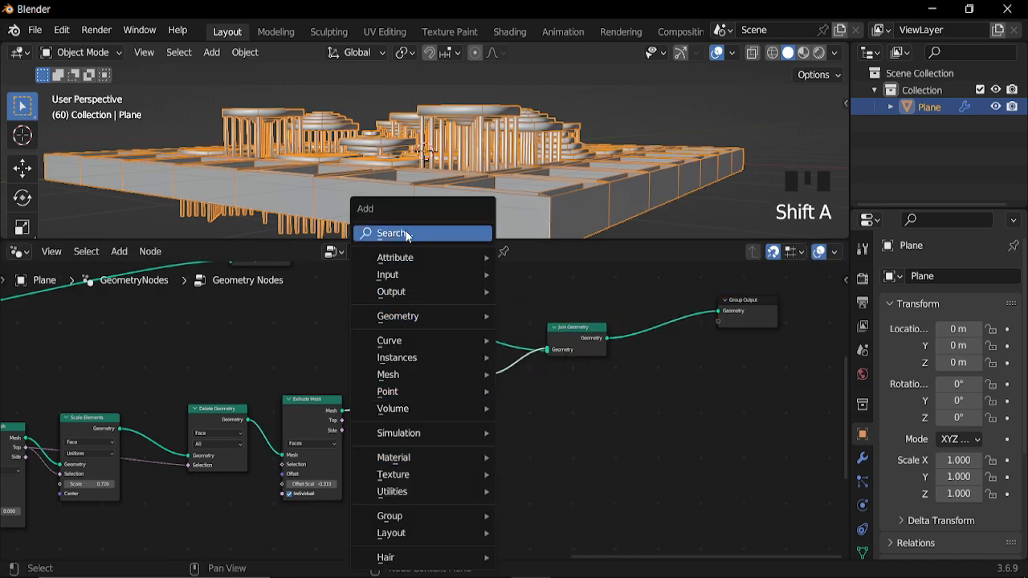
{"action": "type", "text": "fl"}
{"action": "key", "text": "Return"}
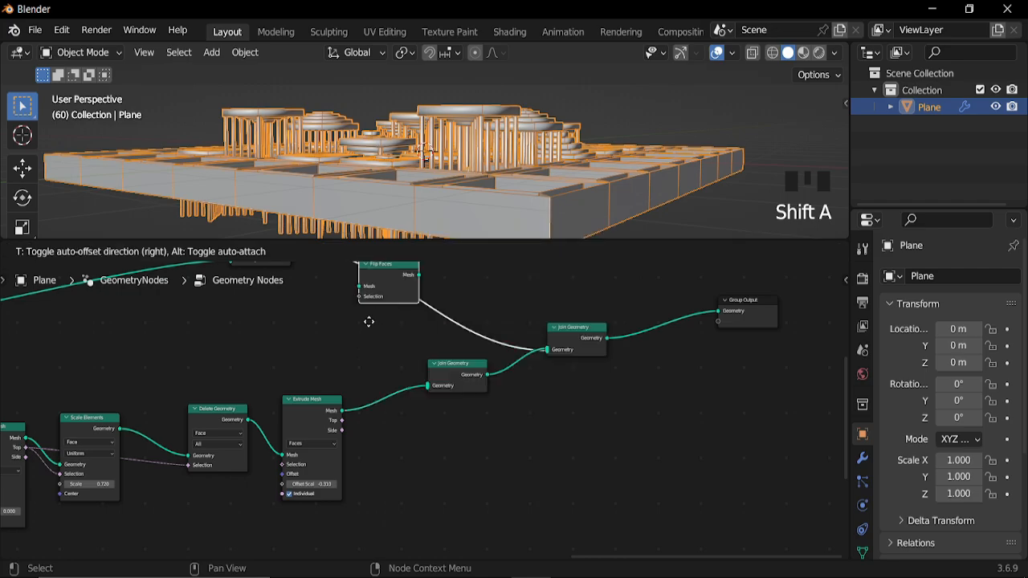
{"action": "left_click", "coordinate": [348, 427]}
{"action": "middle_click_drag", "start_coordinate": [348, 426], "coordinate": [368, 428]}
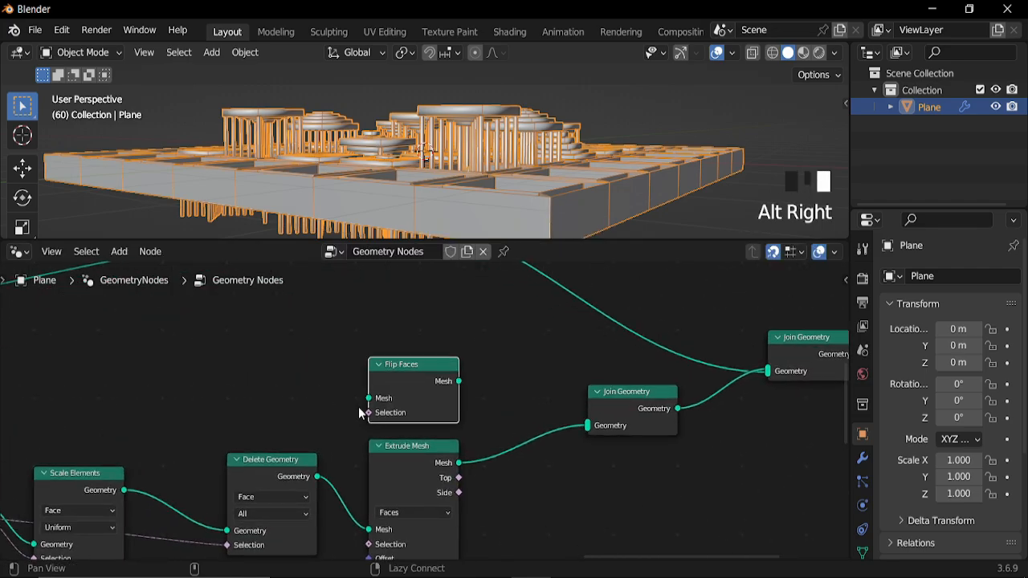
{"action": "middle_click_drag", "start_coordinate": [457, 188], "coordinate": [596, 226]}
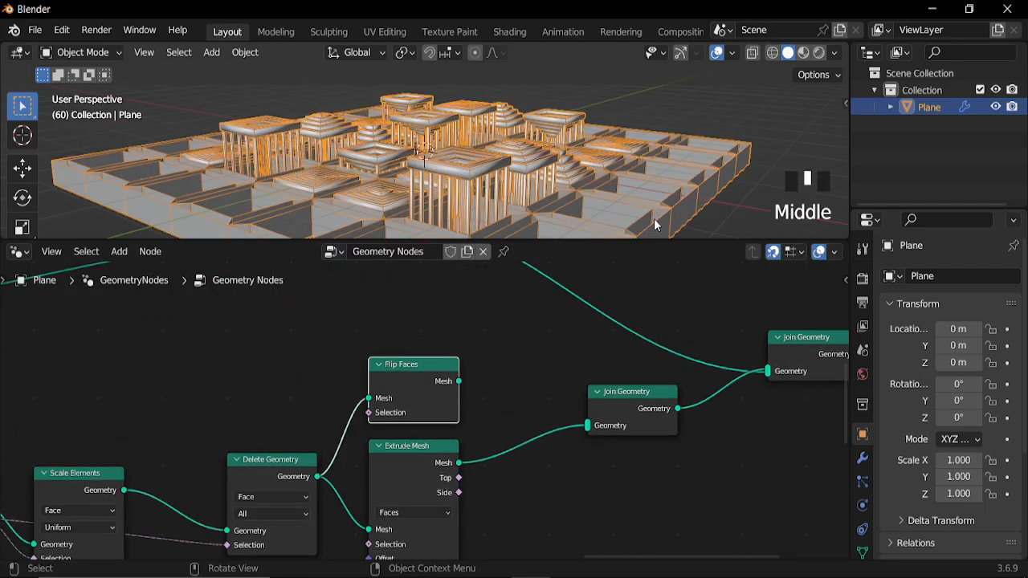
{"action": "right_click_drag", "start_coordinate": [442, 378], "coordinate": [670, 436], "text": "alt"}
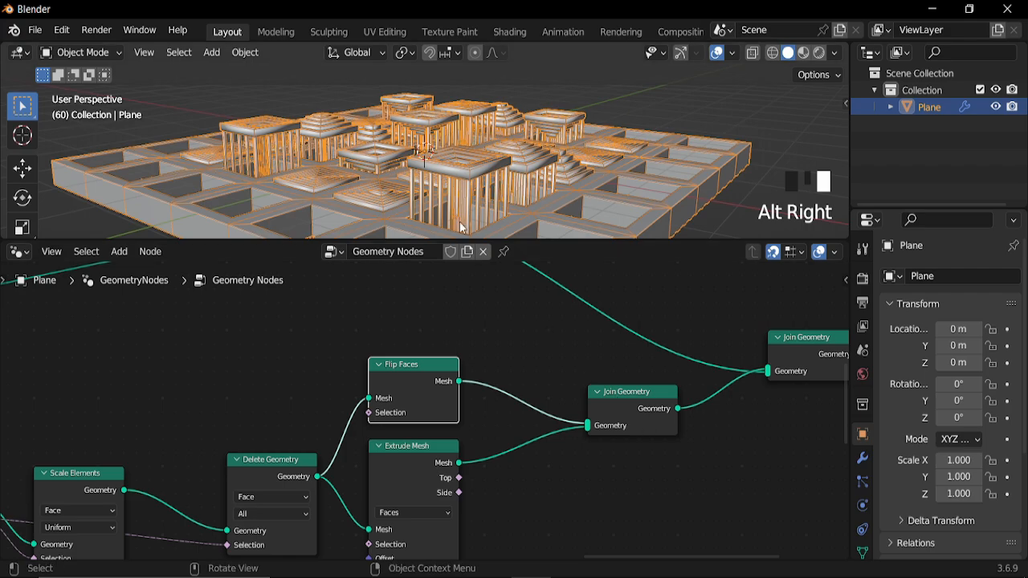
Step: Play the animation and go through individual frames to examine close up how the tiles and rods meet the lattice
{"action": "key", "text": "space"}
{"action": "middle_click_drag", "start_coordinate": [468, 180], "coordinate": [434, 174]}
{"action": "key", "text": "space"}
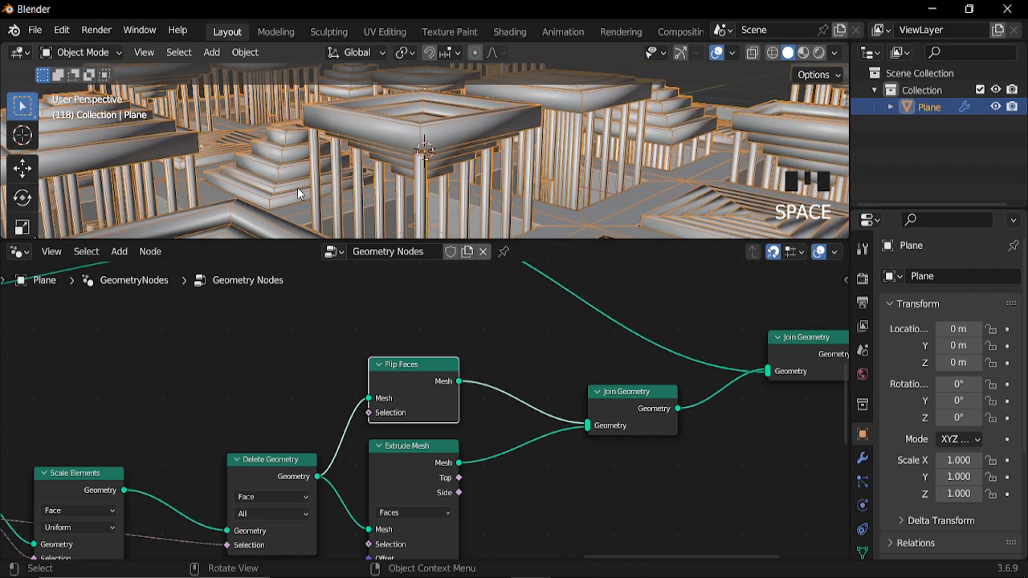
{"action": "key", "text": "Left"}
{"action": "key", "text": "Left"}
{"action": "key", "text": "Left"}
{"action": "key", "text": "Left"}
{"action": "key", "text": "Left"}
{"action": "key", "text": "Left"}
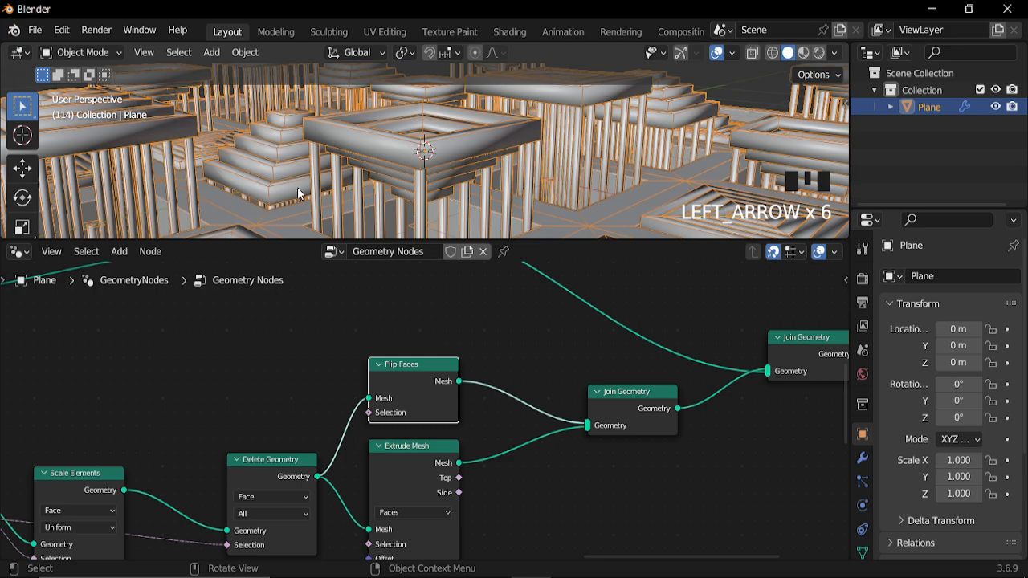
{"action": "key", "text": "ctrl+KP_4"}
{"action": "key", "text": "ctrl+KP_2"}
{"action": "key", "text": "ctrl+KP_2"}
{"action": "key", "text": "ctrl+KP_2"}
{"action": "middle_click_drag", "start_coordinate": [298, 190], "coordinate": [251, 167], "text": "ctrl"}
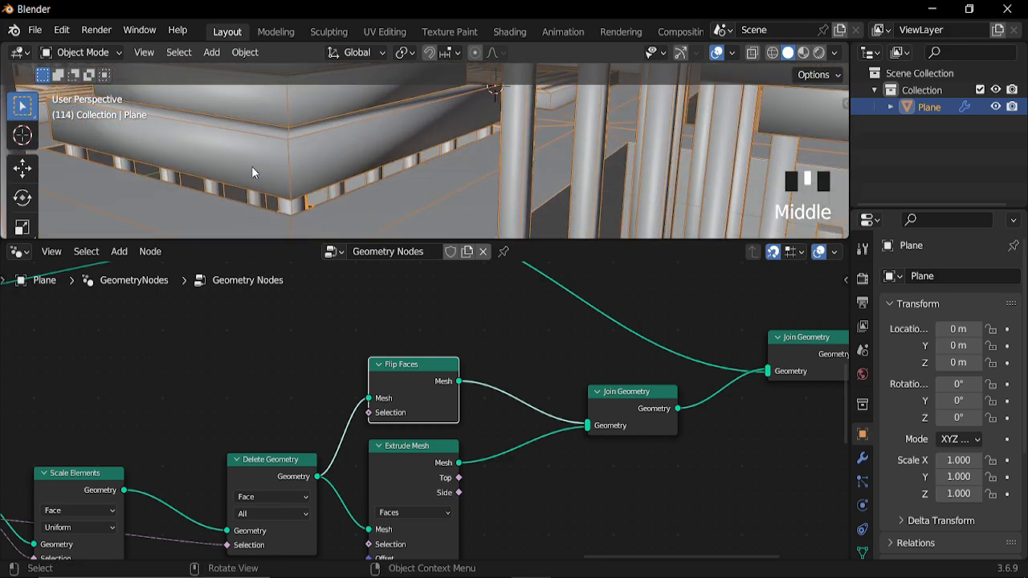
{"action": "key", "text": "Right"}
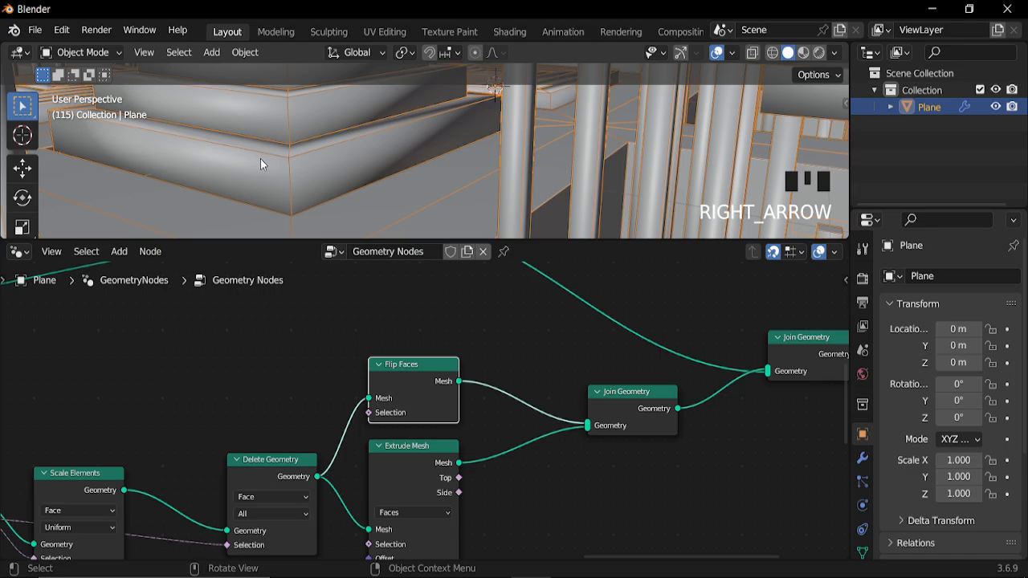
{"action": "key", "text": "space"}
{"action": "scroll", "coordinate": [296, 157], "scroll_direction": "down", "scroll_amount": 4}
{"action": "scroll", "coordinate": [297, 156], "scroll_direction": "down", "scroll_amount": 2}
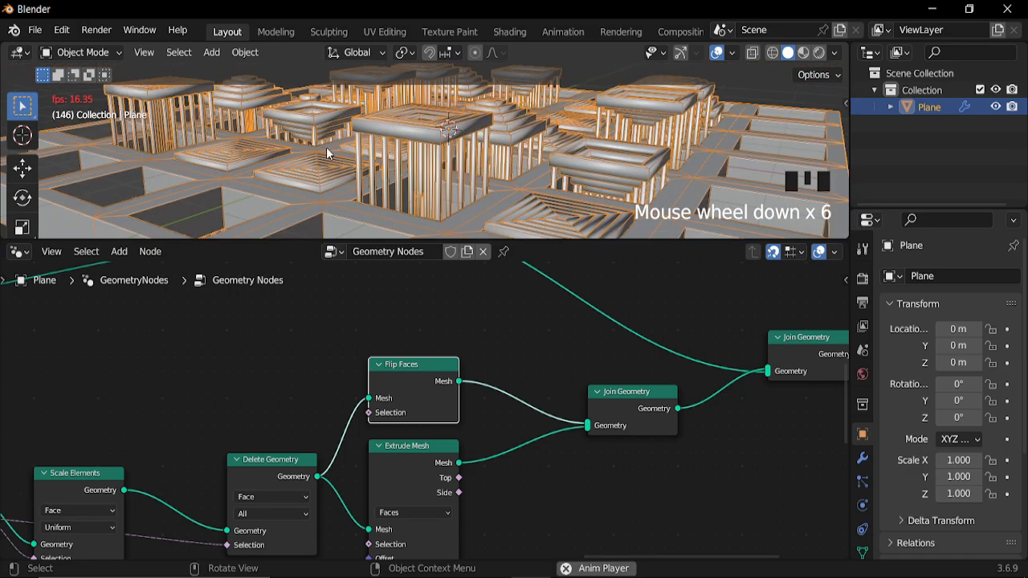
{"action": "middle_click_drag", "start_coordinate": [326, 147], "coordinate": [301, 155]}
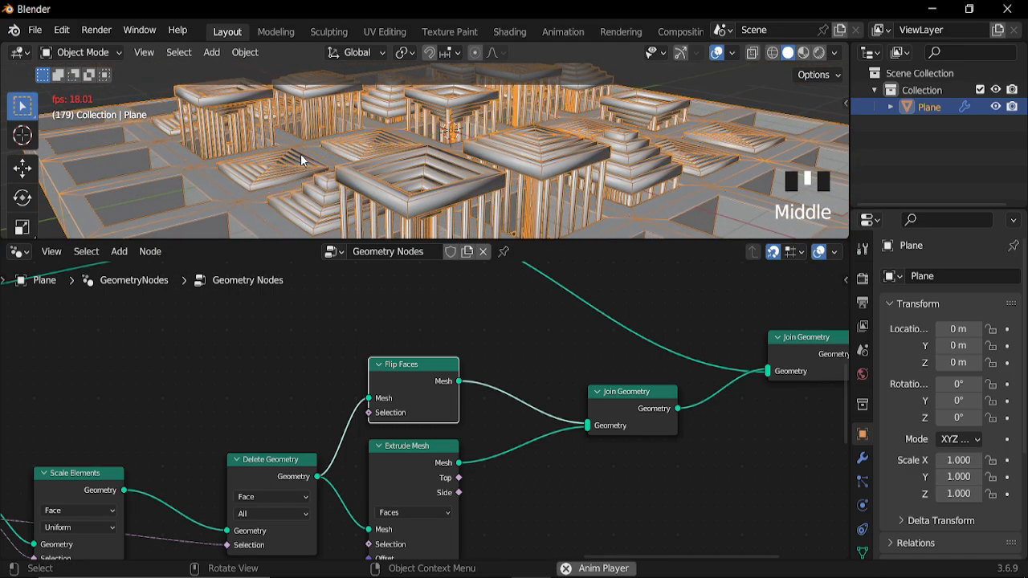
{"action": "key", "text": "space"}
{"action": "scroll", "coordinate": [577, 454], "scroll_direction": "down", "scroll_amount": 4}
{"action": "middle_click_drag", "start_coordinate": [577, 461], "coordinate": [548, 335]}
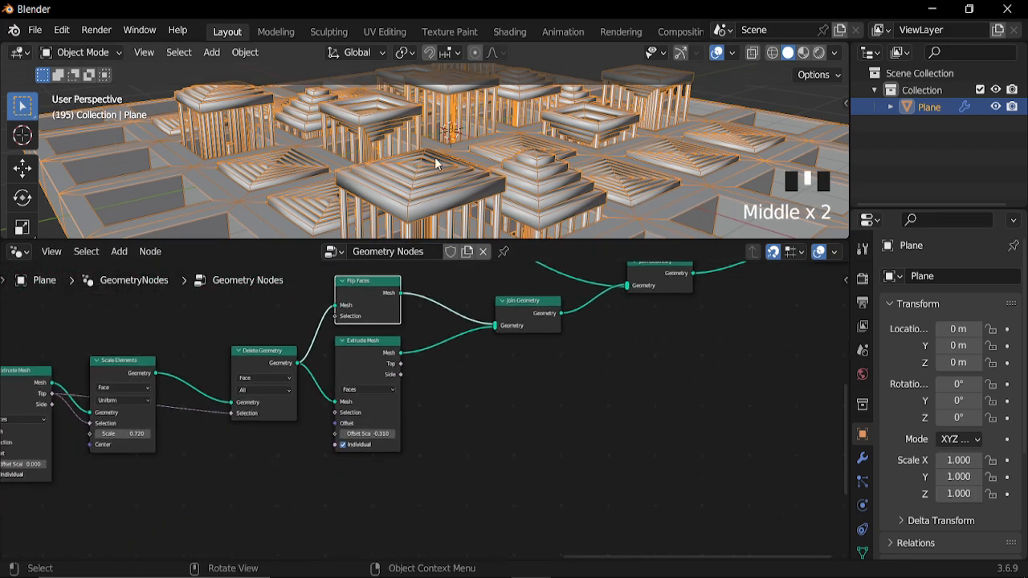
Step: Duplicate the Grid node and place the copy below the second Extrude Mesh node
{"action": "middle_click_drag", "start_coordinate": [434, 157], "coordinate": [468, 198]}
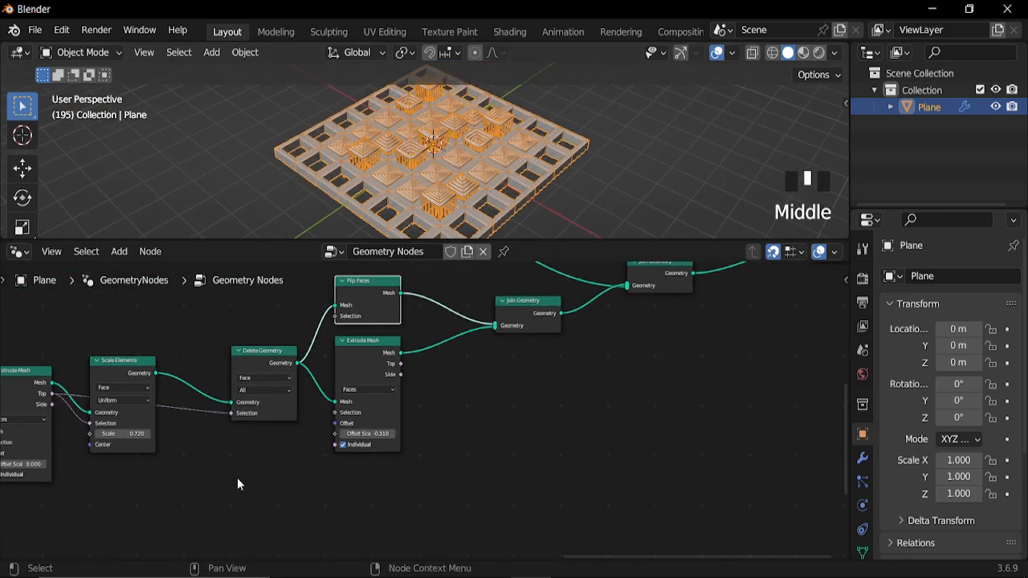
{"action": "scroll", "coordinate": [217, 458], "scroll_direction": "up", "scroll_amount": 2}
{"action": "middle_click_drag", "start_coordinate": [201, 444], "coordinate": [470, 410]}
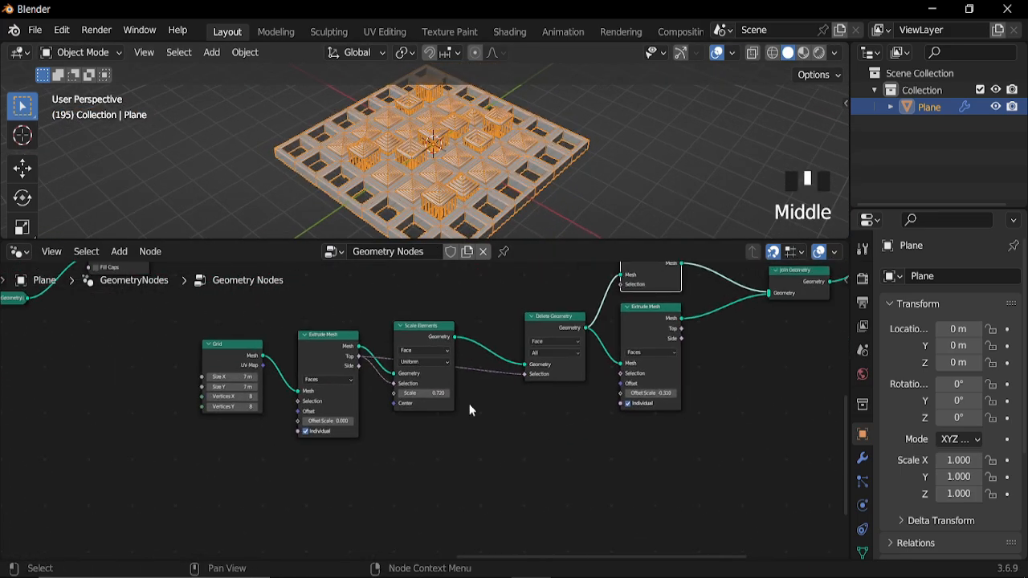
{"action": "left_click", "coordinate": [234, 358]}
{"action": "key", "text": "shift+d"}
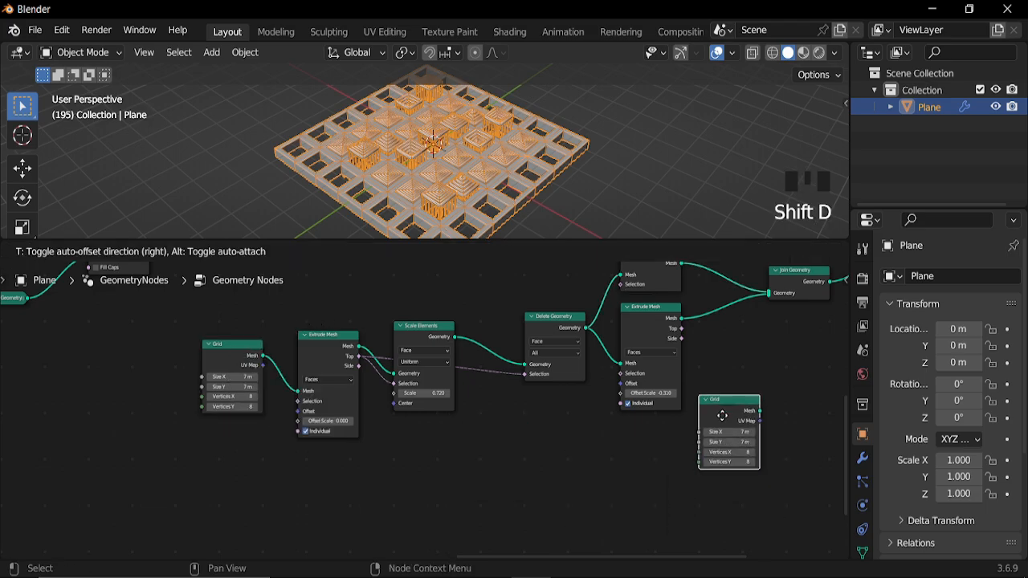
{"action": "left_click", "coordinate": [661, 444]}
Step: Insert a duplicate Join Geometry node after the lattice's Join Geometry and link the duplicated Grid's mesh into it
{"action": "middle_click_drag", "start_coordinate": [661, 444], "coordinate": [329, 514]}
{"action": "left_click_drag", "start_coordinate": [461, 367], "coordinate": [442, 428]}
{"action": "left_click", "coordinate": [444, 421]}
{"action": "key", "text": "shift+d"}
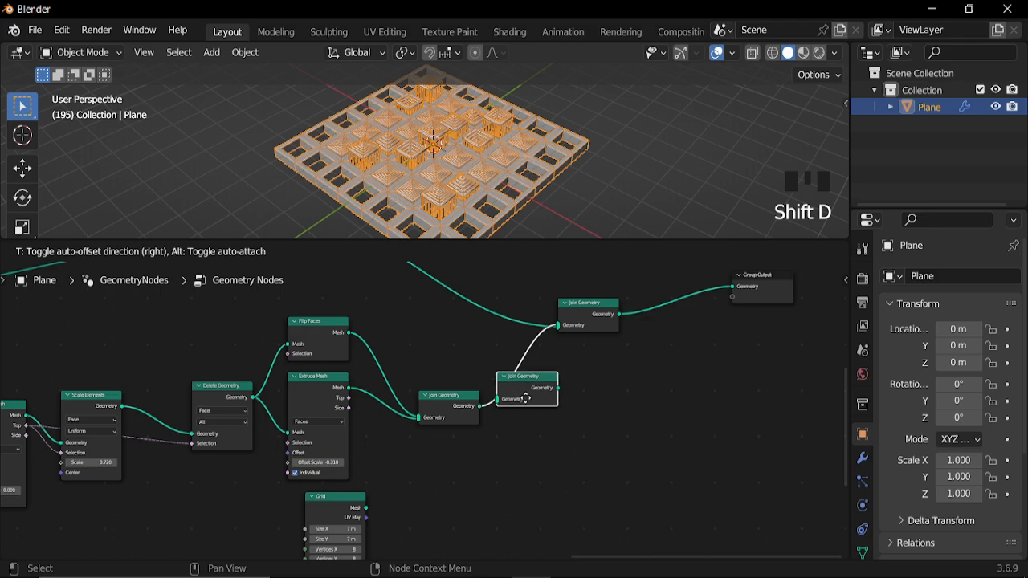
{"action": "left_click", "coordinate": [546, 400]}
{"action": "left_click_drag", "start_coordinate": [548, 392], "coordinate": [557, 430]}
{"action": "middle_click_drag", "start_coordinate": [482, 457], "coordinate": [526, 424]}
{"action": "right_click_drag", "start_coordinate": [385, 470], "coordinate": [595, 407], "text": "alt"}
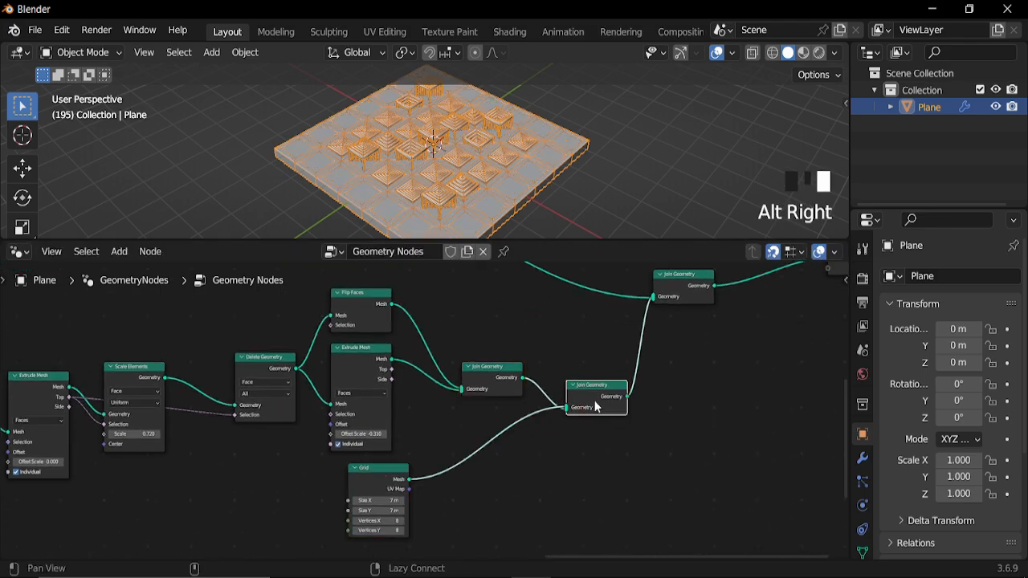
Step: Insert a Transform Geometry node between the duplicated Grid and its Join Geometry node
{"action": "middle_click_drag", "start_coordinate": [513, 439], "coordinate": [549, 338]}
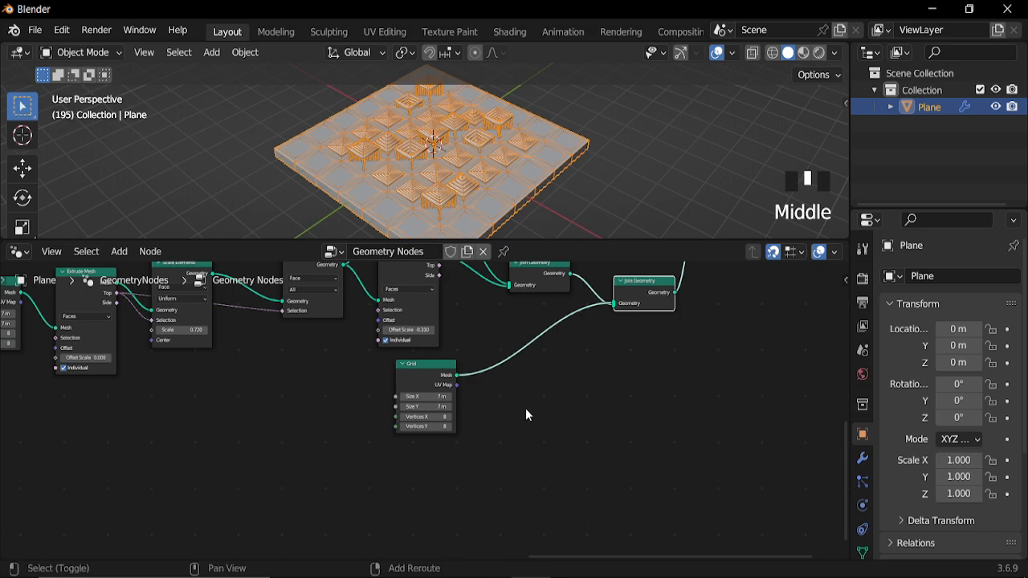
{"action": "key", "text": "shift+a"}
{"action": "mouse_move", "coordinate": [500, 316]}
{"action": "mouse_move", "coordinate": [635, 374]}
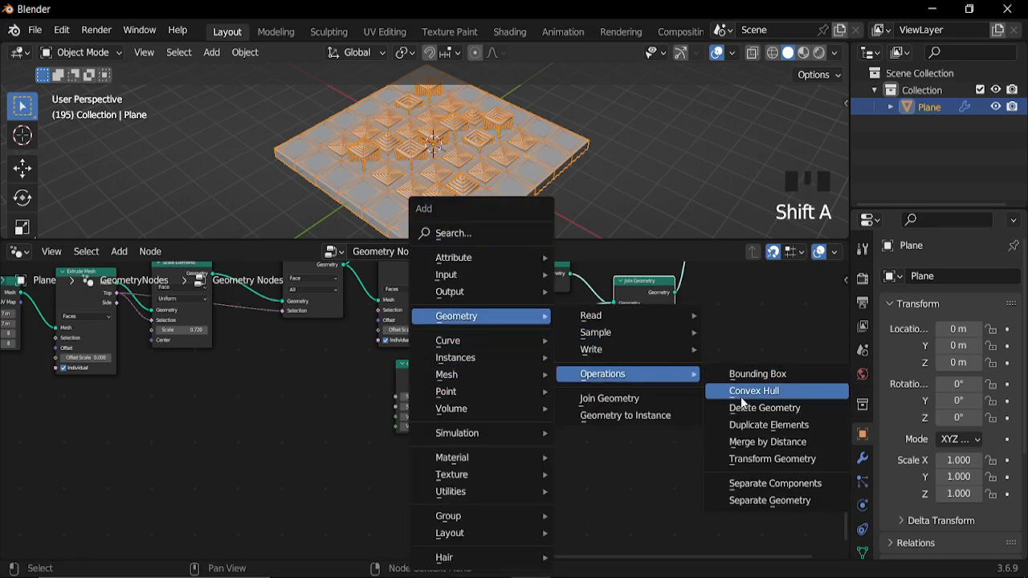
{"action": "left_click", "coordinate": [762, 457]}
{"action": "left_click", "coordinate": [571, 406]}
Step: Set the Transform Geometry node's Z translation to -0.32 m and preview the animation
{"action": "middle_click_drag", "start_coordinate": [571, 406], "coordinate": [525, 395], "text": "ctrl"}
{"action": "left_click_drag", "start_coordinate": [522, 387], "coordinate": [527, 386], "text": "shift"}
{"action": "left_click_drag", "start_coordinate": [505, 386], "coordinate": [455, 385], "text": "shift"}
{"action": "middle_click_drag", "start_coordinate": [573, 389], "coordinate": [510, 395]}
{"action": "left_click", "coordinate": [507, 395]}
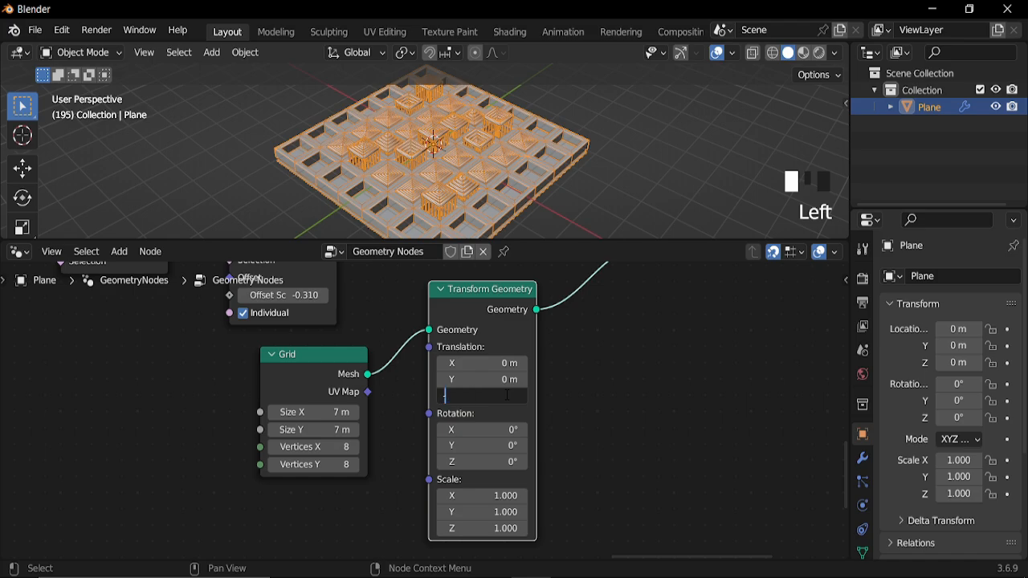
{"action": "type", "text": "-0.35"}
{"action": "key", "text": "Return"}
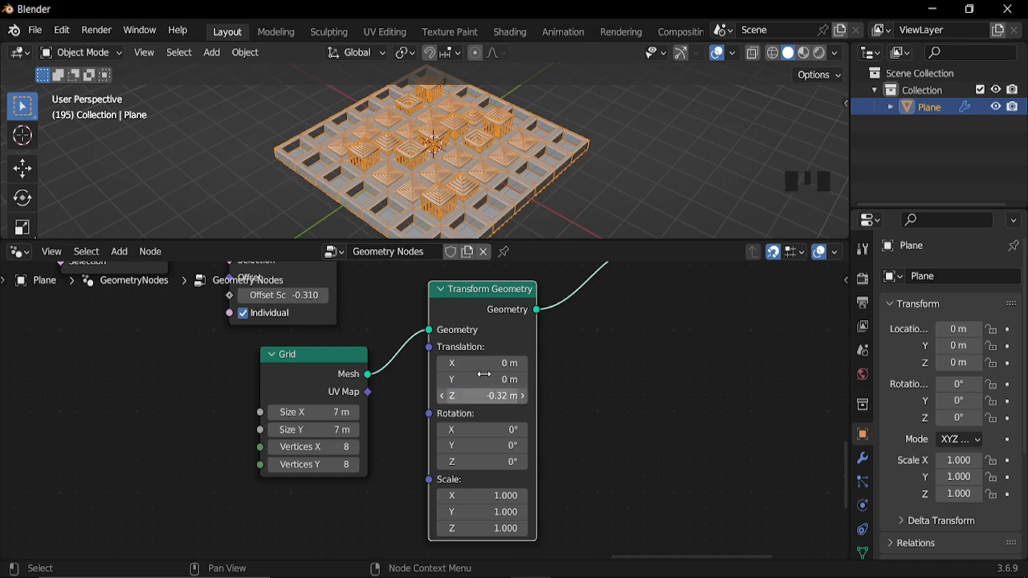
{"action": "middle_click_drag", "start_coordinate": [438, 157], "coordinate": [473, 164]}
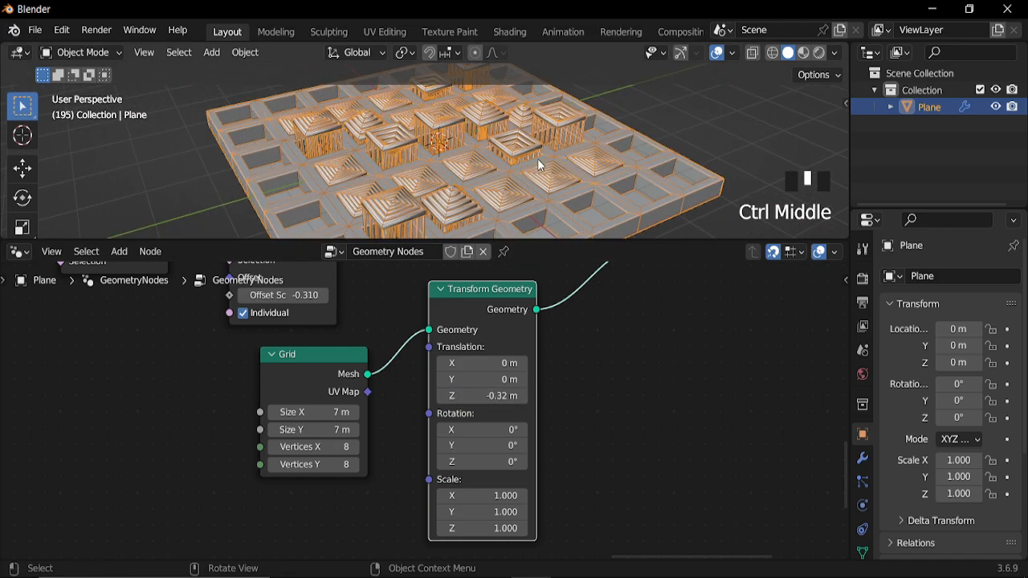
{"action": "key", "text": "space"}
{"action": "key", "text": "space"}
Step: Hide the viewport overlays and enlarge the 3D viewport above the node editor
{"action": "left_click", "coordinate": [717, 54]}
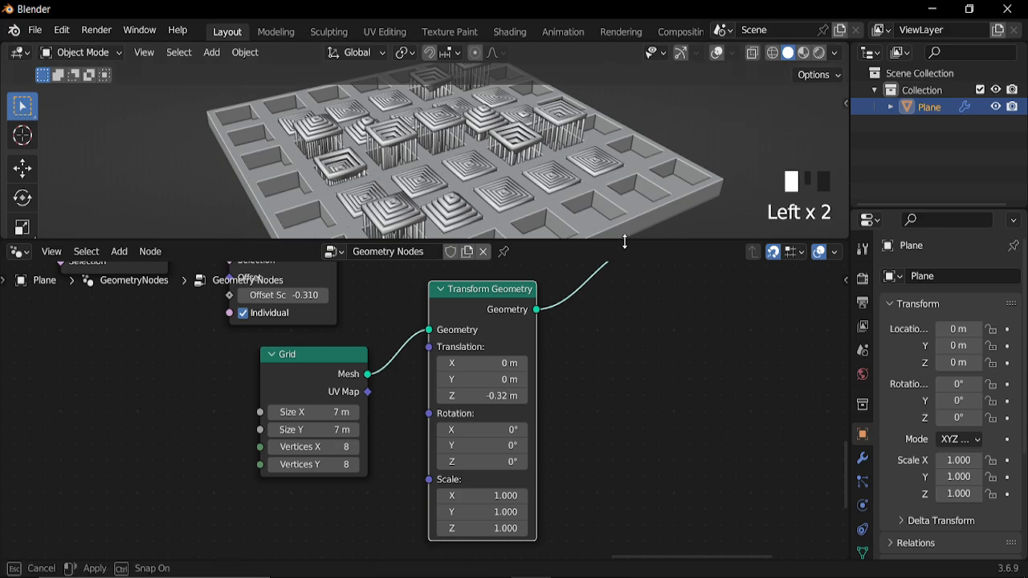
{"action": "left_click_drag", "start_coordinate": [624, 237], "coordinate": [587, 313]}
{"action": "middle_click_drag", "start_coordinate": [526, 270], "coordinate": [494, 250]}
Step: Add a camera and align it to the current view of the tile lattice
{"action": "key", "text": "shift+a"}
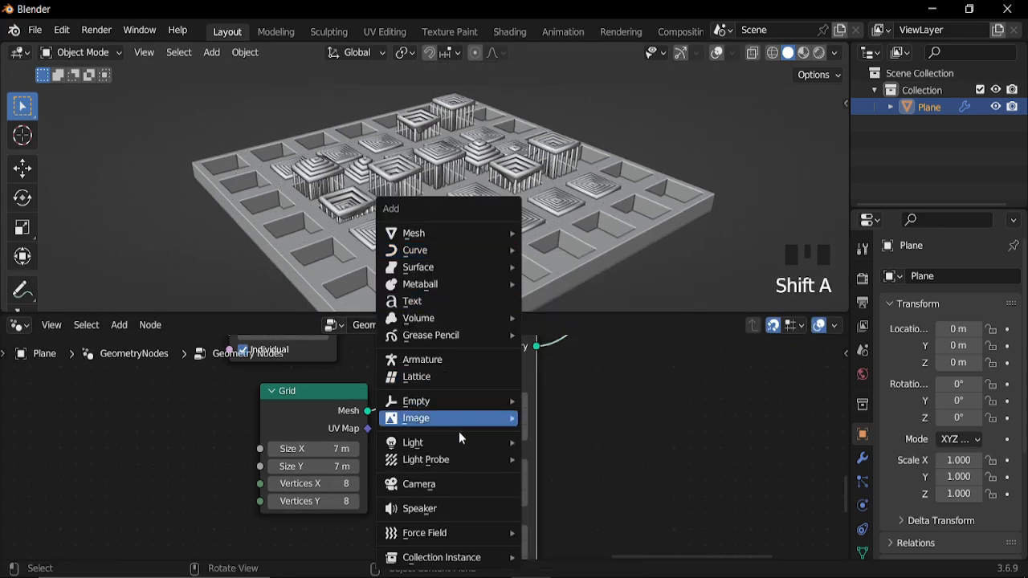
{"action": "left_click", "coordinate": [443, 485]}
{"action": "middle_click_drag", "start_coordinate": [446, 207], "coordinate": [476, 241]}
{"action": "key", "text": "ctrl+alt+KP_0"}
{"action": "scroll", "coordinate": [476, 241], "scroll_direction": "down", "scroll_amount": 3}
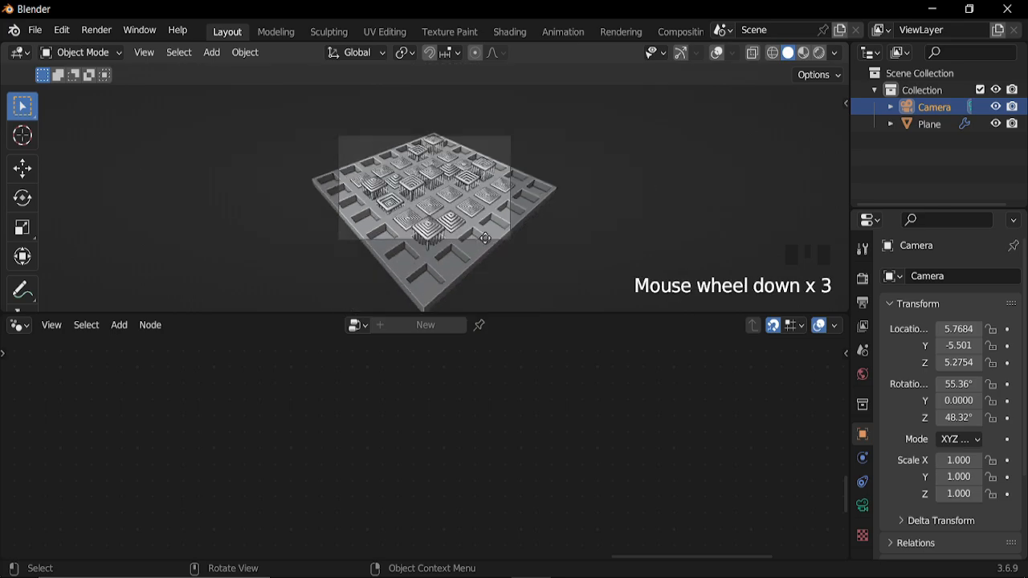
Step: Move the camera along the Y, X and Z axes to about X 6.24, Y -5.67, Z 5.60
{"action": "key", "text": "g"}
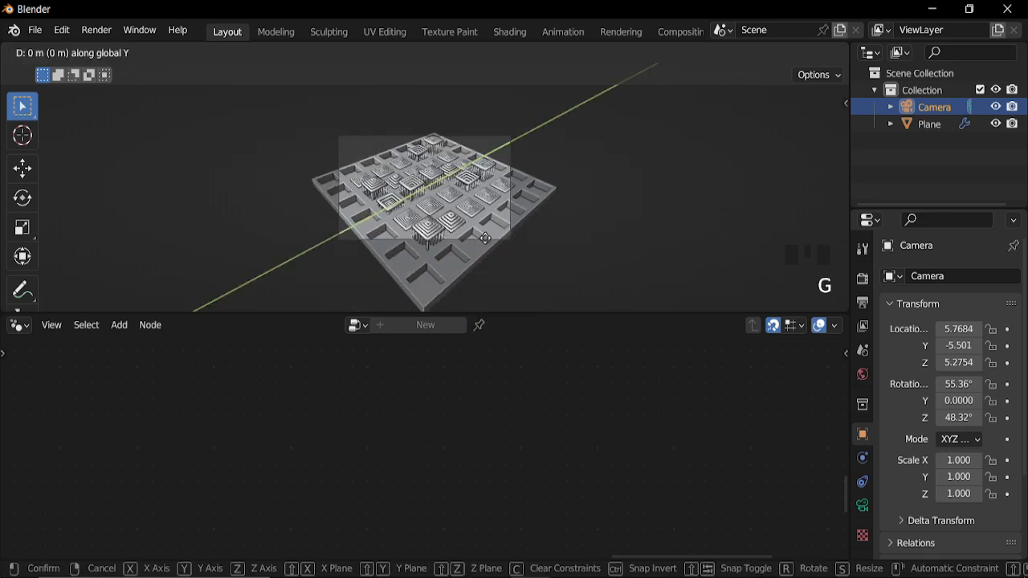
{"action": "left_click", "coordinate": [480, 243]}
{"action": "key", "text": "g"}
{"action": "key", "text": "x"}
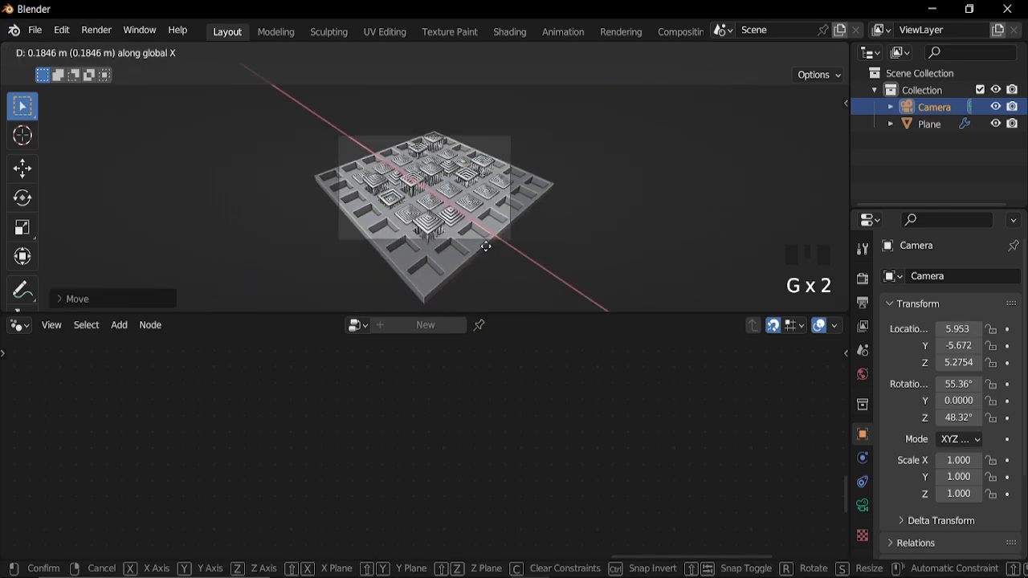
{"action": "left_click", "coordinate": [494, 246]}
{"action": "key", "text": "g"}
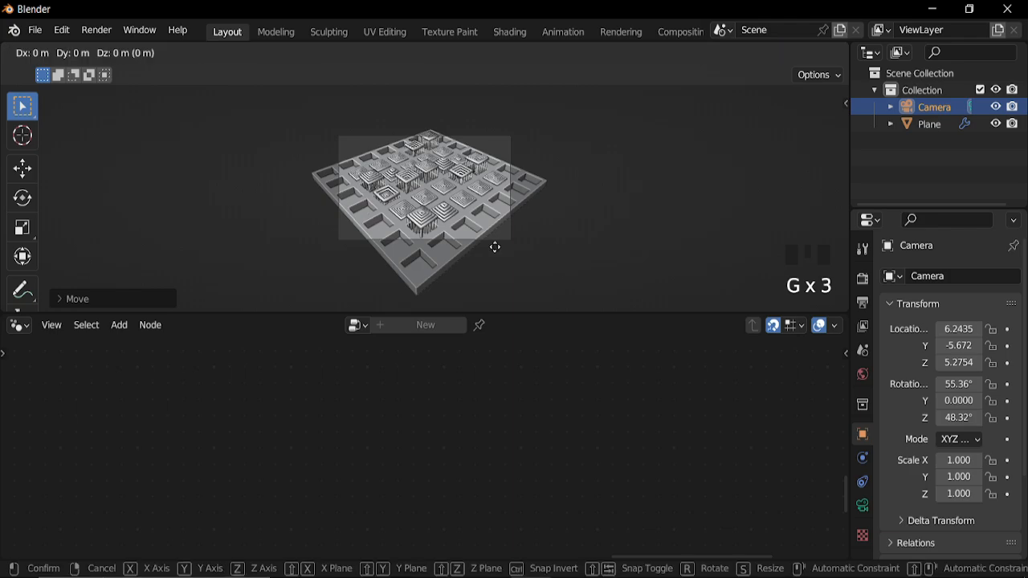
{"action": "key", "text": "z"}
{"action": "left_click", "coordinate": [539, 254]}
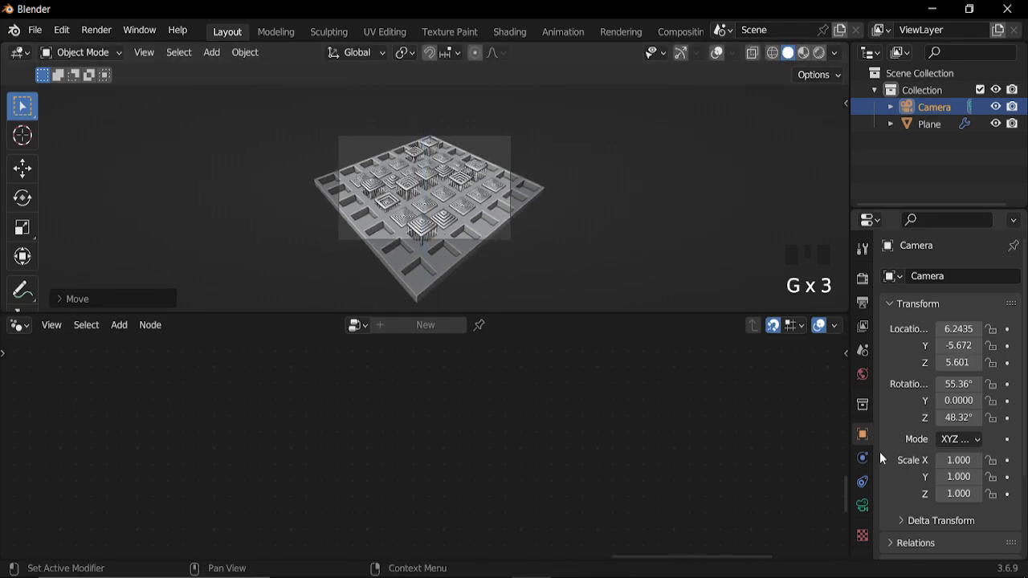
Step: Change the camera's lens type to Orthographic with an orthographic scale of about 3.28 and preview the animation
{"action": "left_click", "coordinate": [863, 505]}
{"action": "left_click", "coordinate": [964, 330]}
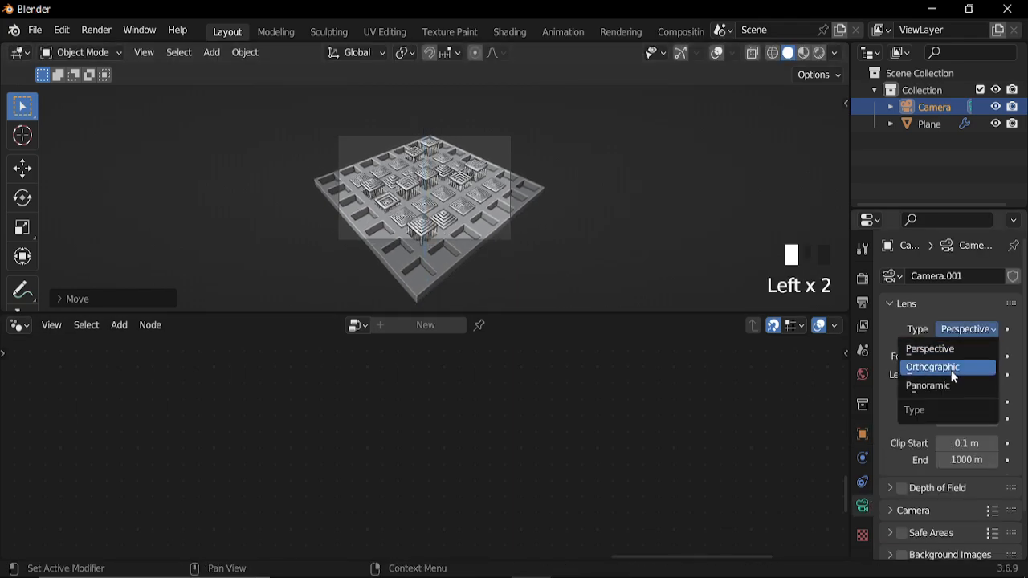
{"action": "left_click", "coordinate": [980, 367]}
{"action": "left_click_drag", "start_coordinate": [980, 367], "coordinate": [870, 367], "text": "shift"}
{"action": "middle_click_drag", "start_coordinate": [492, 198], "coordinate": [487, 173], "text": "ctrl"}
{"action": "key", "text": "space"}
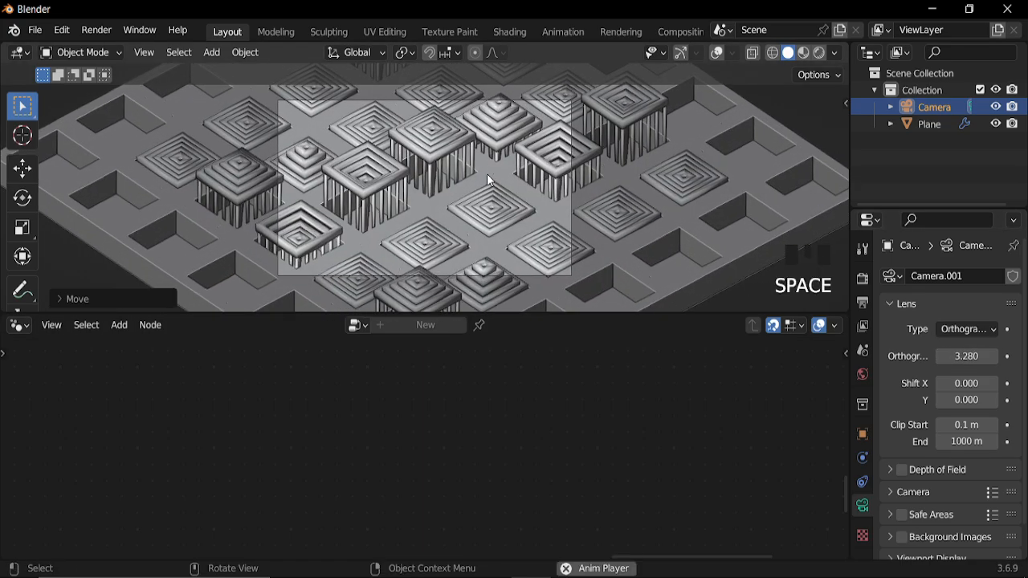
{"action": "key", "text": "space"}
Step: Select the plane and move its Group Output node farther from the last Join Geometry node
{"action": "left_click", "coordinate": [530, 289]}
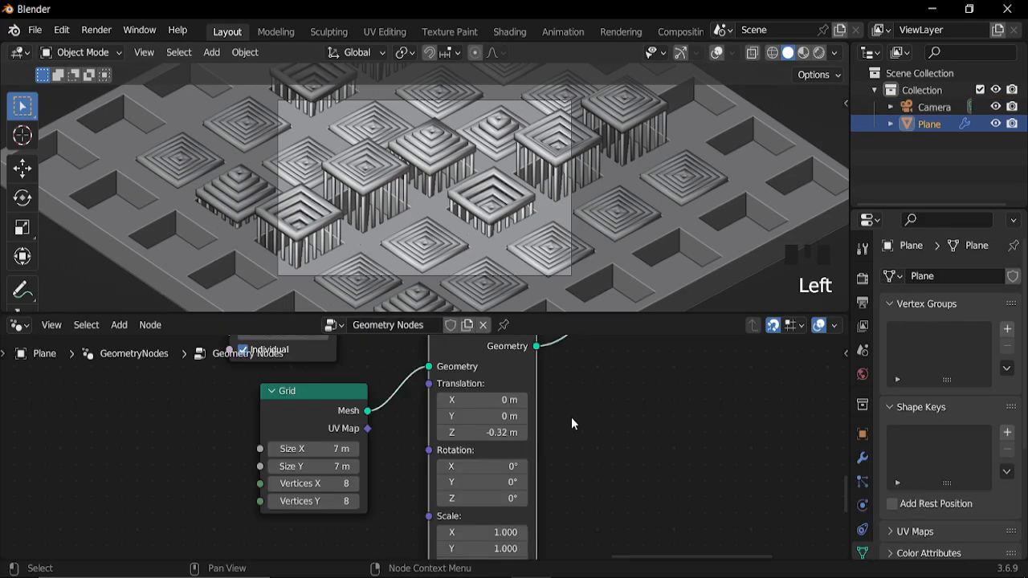
{"action": "scroll", "coordinate": [565, 426], "scroll_direction": "down", "scroll_amount": 12}
{"action": "scroll", "coordinate": [565, 424], "scroll_direction": "down", "scroll_amount": 3}
{"action": "middle_click_drag", "start_coordinate": [590, 396], "coordinate": [366, 516]}
{"action": "left_click_drag", "start_coordinate": [431, 429], "coordinate": [547, 435]}
{"action": "middle_click_drag", "start_coordinate": [419, 474], "coordinate": [429, 394], "text": "ctrl"}
Step: Insert a Split Edges node between the last Join Geometry and Group Output nodes and inspect the shading
{"action": "key", "text": "shift+a"}
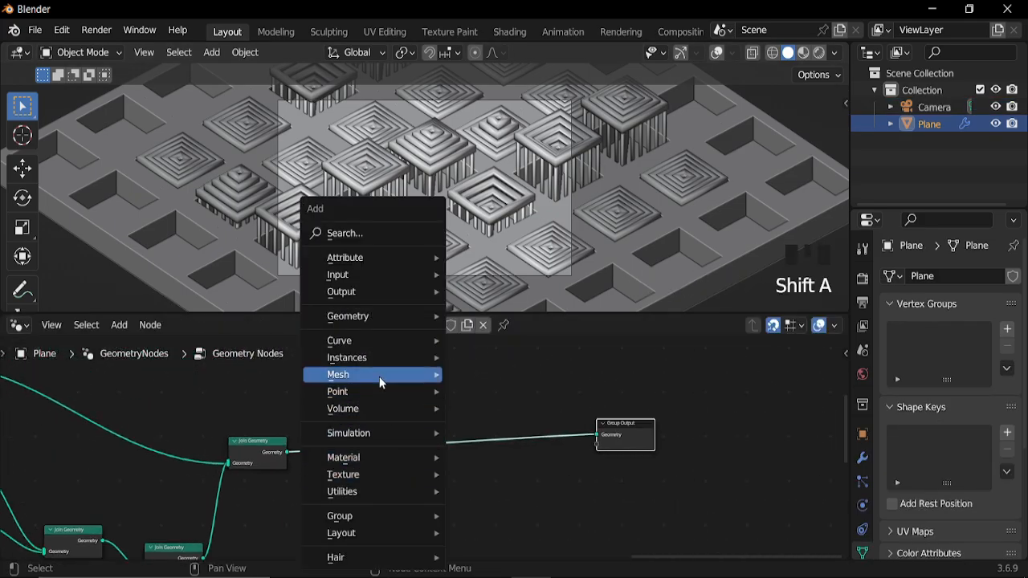
{"action": "mouse_move", "coordinate": [381, 375]}
{"action": "mouse_move", "coordinate": [504, 434]}
{"action": "left_click", "coordinate": [645, 379]}
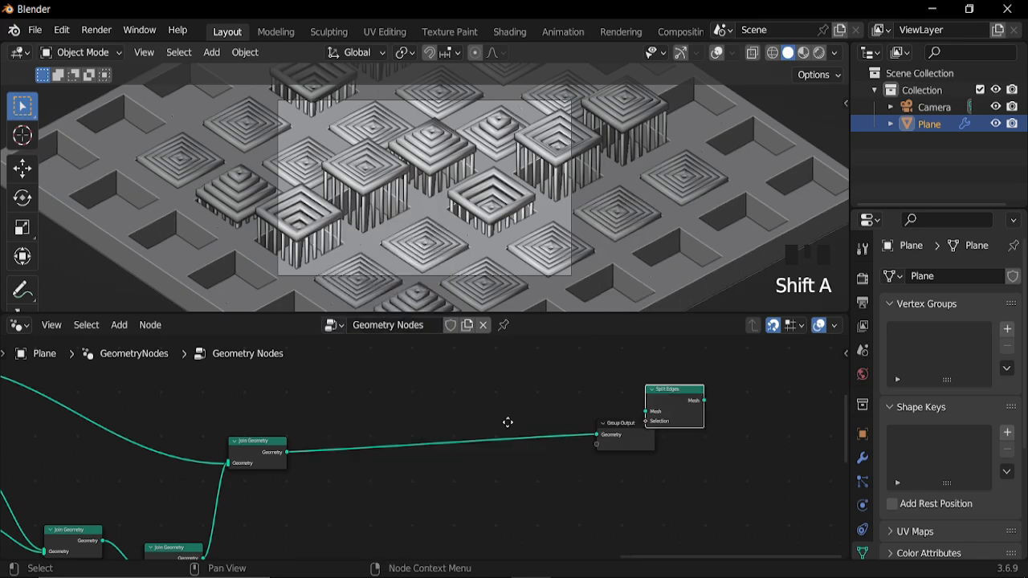
{"action": "left_click", "coordinate": [337, 432]}
{"action": "middle_click_drag", "start_coordinate": [447, 275], "coordinate": [448, 271], "text": "ctrl"}
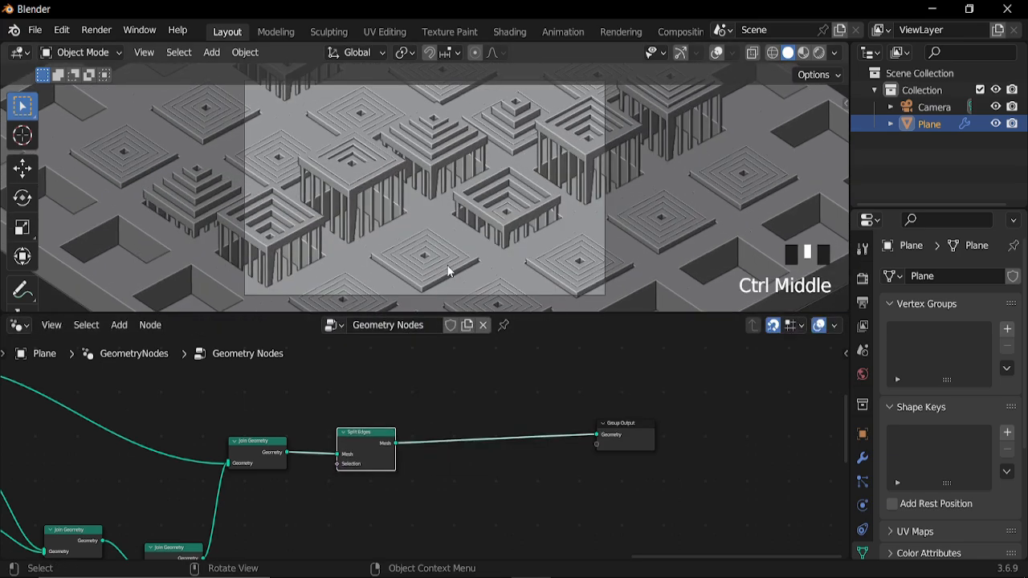
Step: Preview the animation and check which geometry the lower Curve to Mesh branch feeds by temporarily cutting its link to Join Geometry
{"action": "key", "text": "space"}
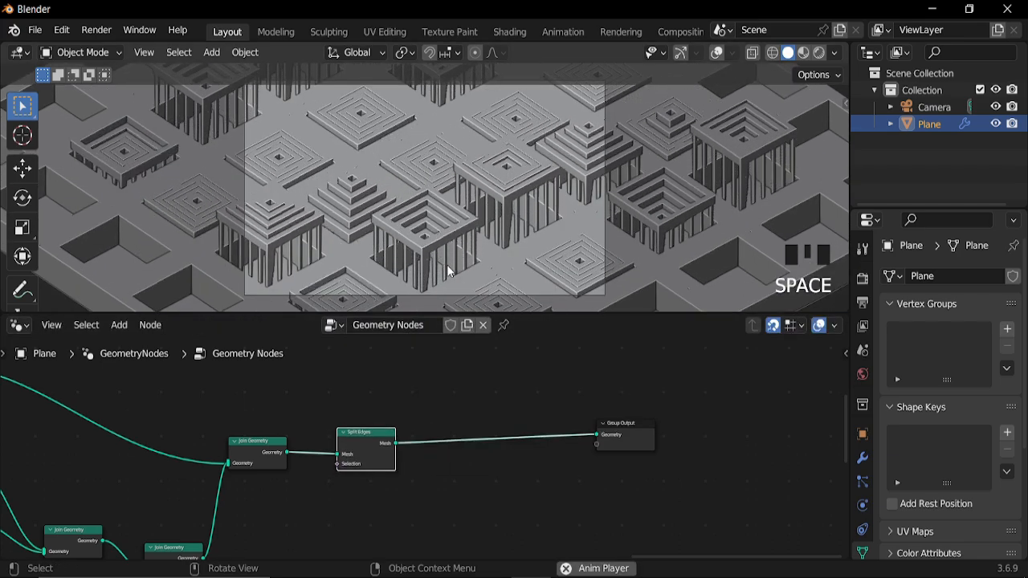
{"action": "key", "text": "space"}
{"action": "scroll", "coordinate": [348, 428], "scroll_direction": "down", "scroll_amount": 13}
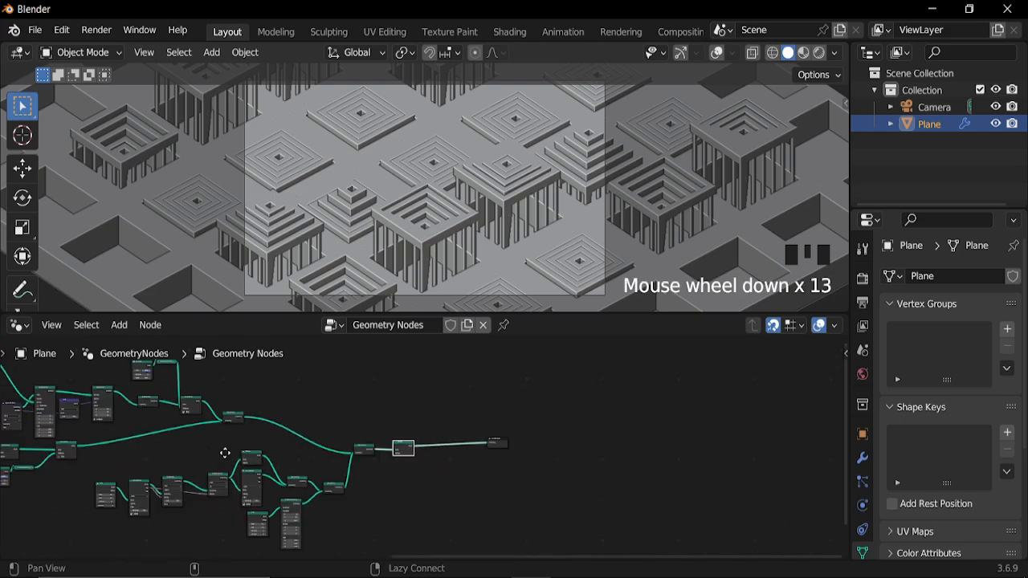
{"action": "middle_click_drag", "start_coordinate": [225, 453], "coordinate": [438, 431]}
{"action": "right_click_drag", "start_coordinate": [438, 431], "coordinate": [440, 462], "text": "ctrl"}
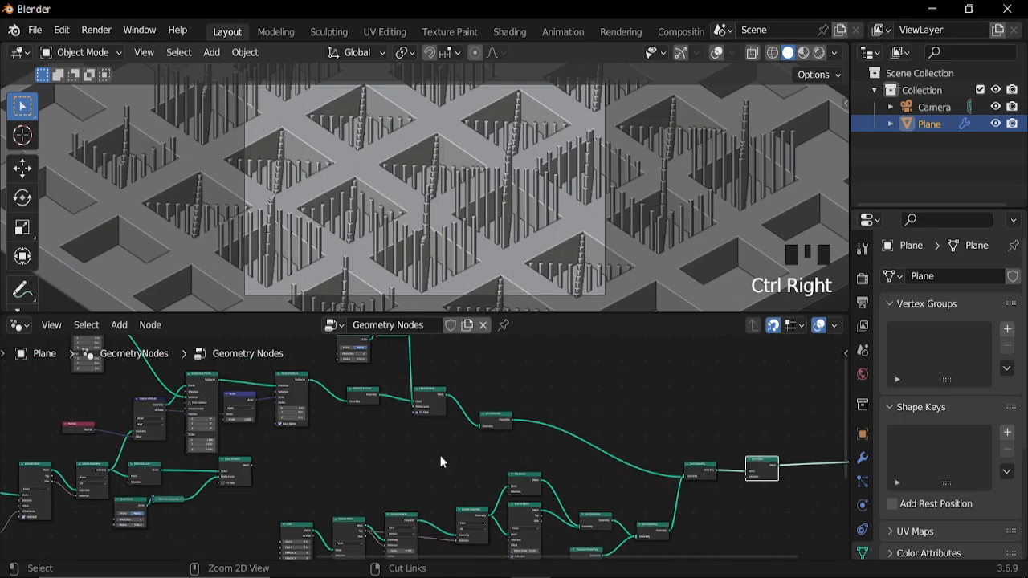
{"action": "key", "text": "ctrl+z"}
Step: Insert a Set Material node between the tile frames' Curve to Mesh and Join Geometry nodes, moving Join Geometry away to make room
{"action": "key", "text": "shift+a"}
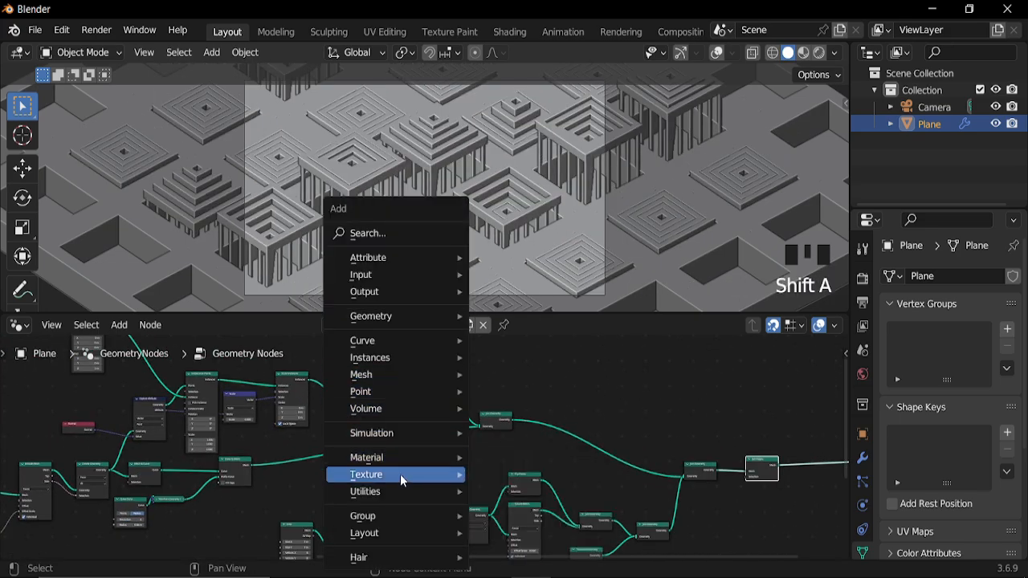
{"action": "mouse_move", "coordinate": [433, 457]}
{"action": "left_click", "coordinate": [524, 523]}
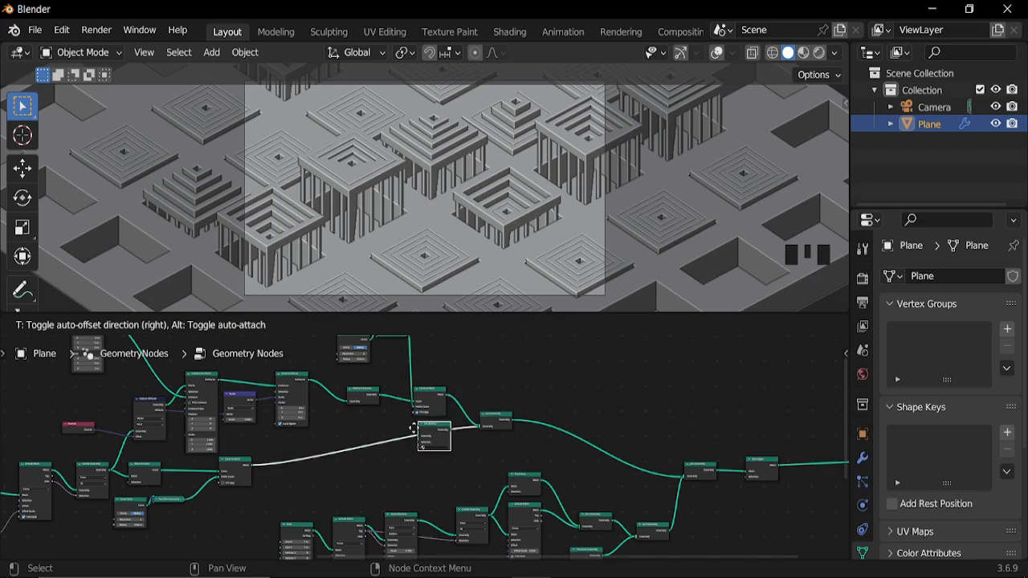
{"action": "left_click", "coordinate": [423, 436]}
{"action": "middle_click_drag", "start_coordinate": [427, 471], "coordinate": [363, 502]}
{"action": "middle_click_drag", "start_coordinate": [362, 503], "coordinate": [418, 465], "text": "ctrl"}
{"action": "left_click_drag", "start_coordinate": [449, 456], "coordinate": [490, 463]}
Step: Duplicate the Set Material node onto the link between the rods' Curve to Mesh and Join Geometry nodes
{"action": "left_click", "coordinate": [345, 477]}
{"action": "key", "text": "shift+d"}
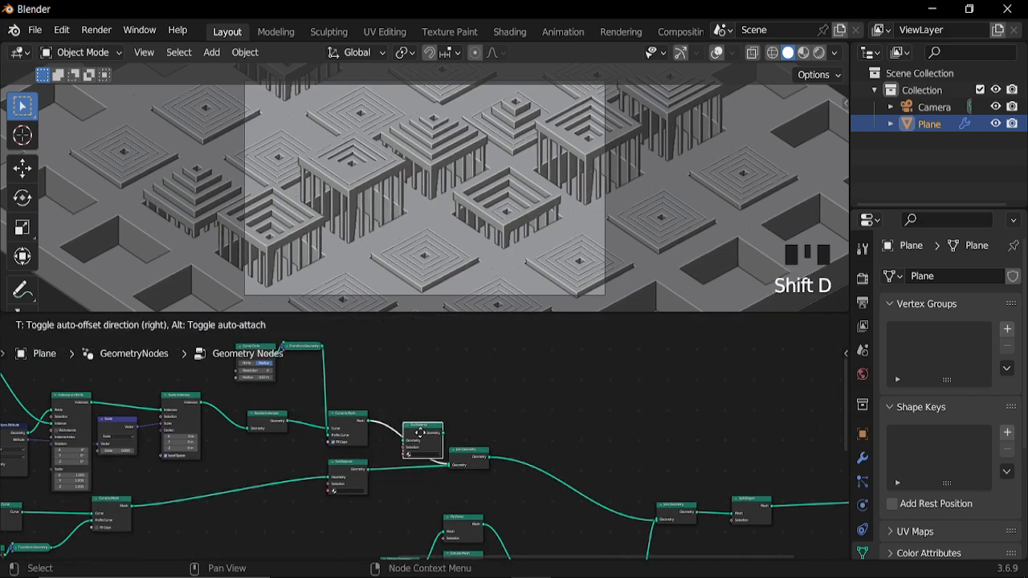
{"action": "left_click", "coordinate": [417, 436]}
{"action": "mouse_move", "coordinate": [391, 479]}
{"action": "middle_mouse_down"}
{"action": "mouse_move", "coordinate": [433, 482]}
{"action": "mouse_move", "coordinate": [421, 444]}
{"action": "middle_mouse_up"}
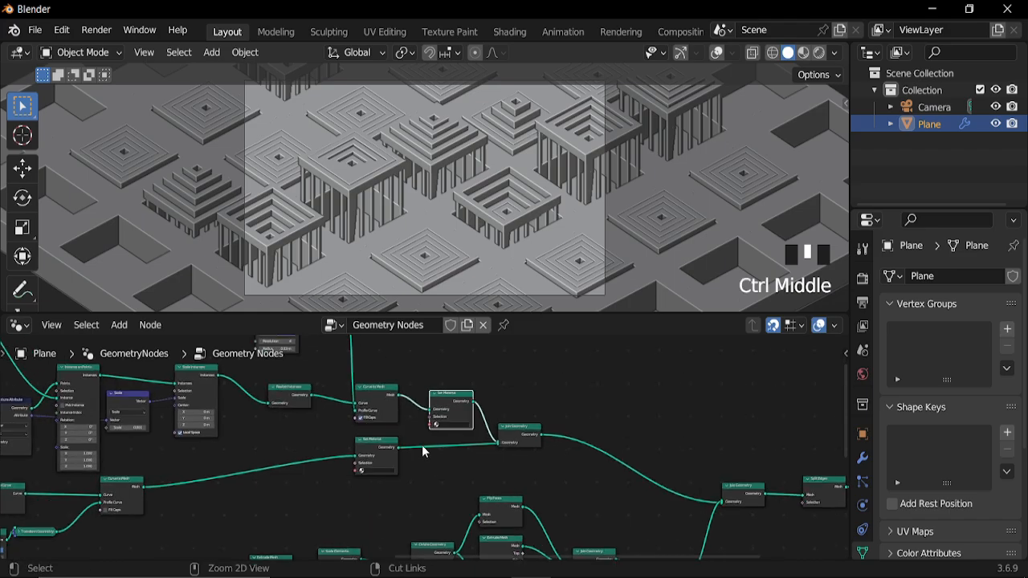
{"action": "right_click_drag", "start_coordinate": [420, 440], "coordinate": [427, 476], "text": "ctrl"}
{"action": "key", "text": "ctrl+z"}
Step: Assign Material to the tile frames' Set Material node and a newly created Material.001 to the rods' Set Material node
{"action": "middle_click_drag", "start_coordinate": [430, 475], "coordinate": [479, 418]}
{"action": "left_click", "coordinate": [438, 465]}
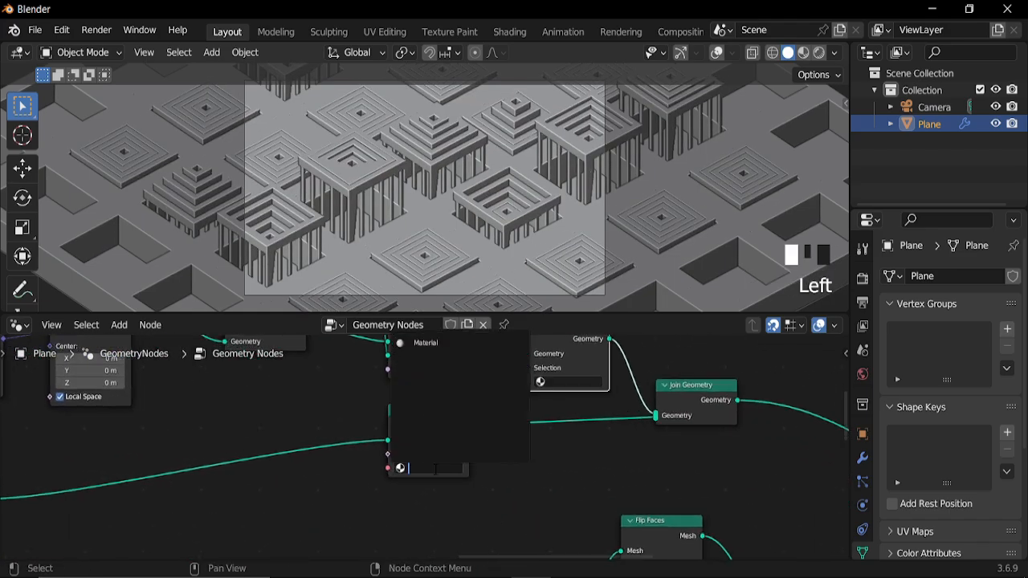
{"action": "left_click", "coordinate": [446, 348]}
{"action": "middle_click_drag", "start_coordinate": [866, 530], "coordinate": [864, 476]}
{"action": "left_click", "coordinate": [862, 521]}
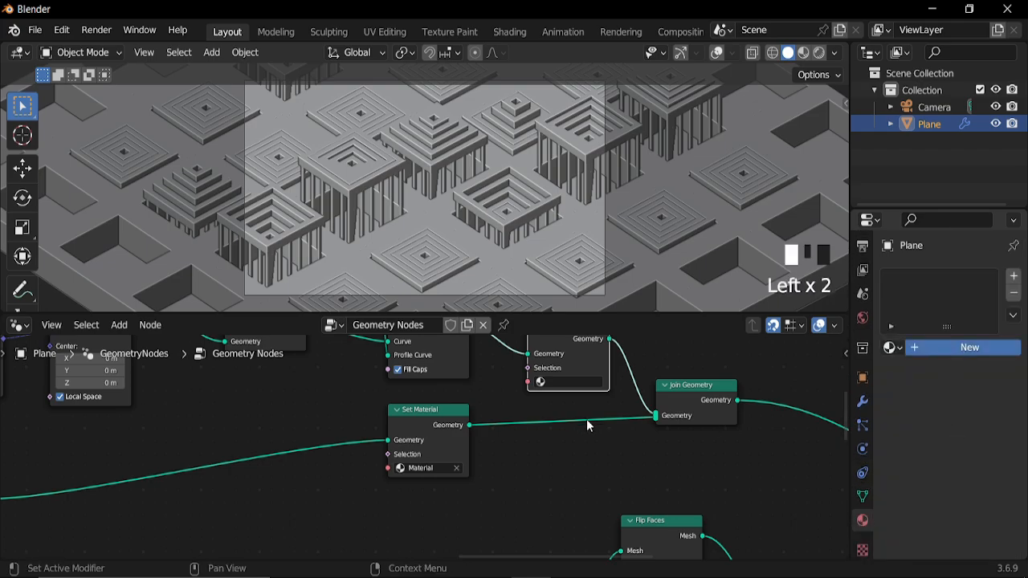
{"action": "left_click", "coordinate": [575, 382]}
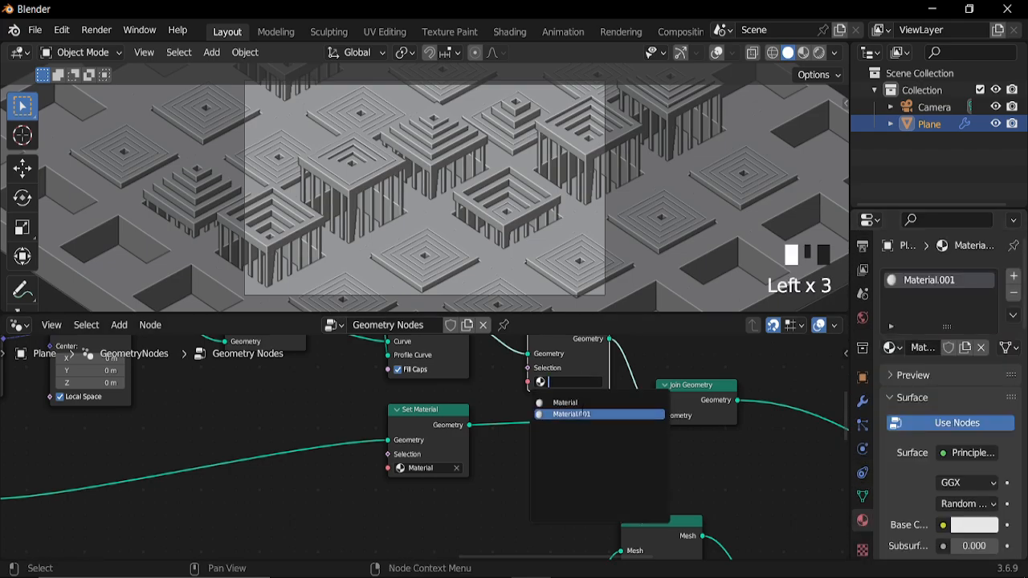
{"action": "left_click", "coordinate": [569, 413]}
Step: Insert a Set Material node between the grid lattice branch's final Join Geometry and the last Join Geometry node
{"action": "scroll", "coordinate": [636, 473], "scroll_direction": "down", "scroll_amount": 7}
{"action": "middle_click_drag", "start_coordinate": [624, 474], "coordinate": [562, 404]}
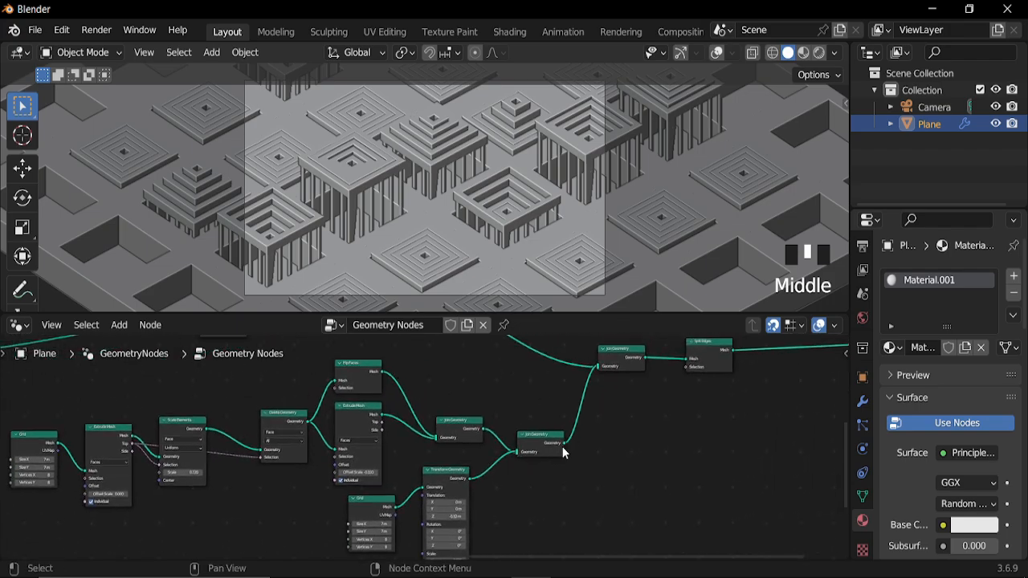
{"action": "middle_click_drag", "start_coordinate": [562, 446], "coordinate": [459, 475]}
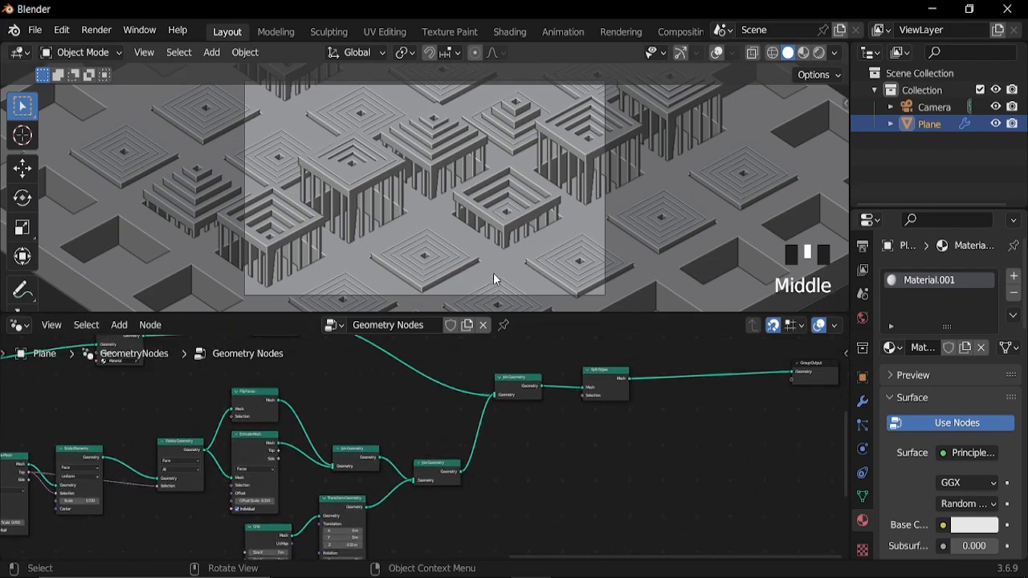
{"action": "key", "text": "shift+a"}
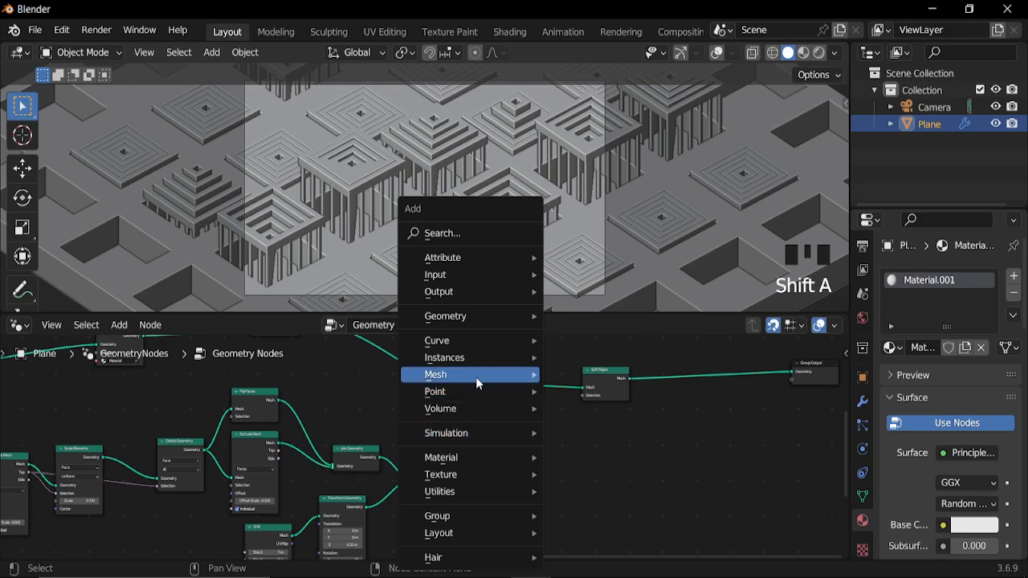
{"action": "mouse_move", "coordinate": [514, 458]}
{"action": "left_click", "coordinate": [614, 523]}
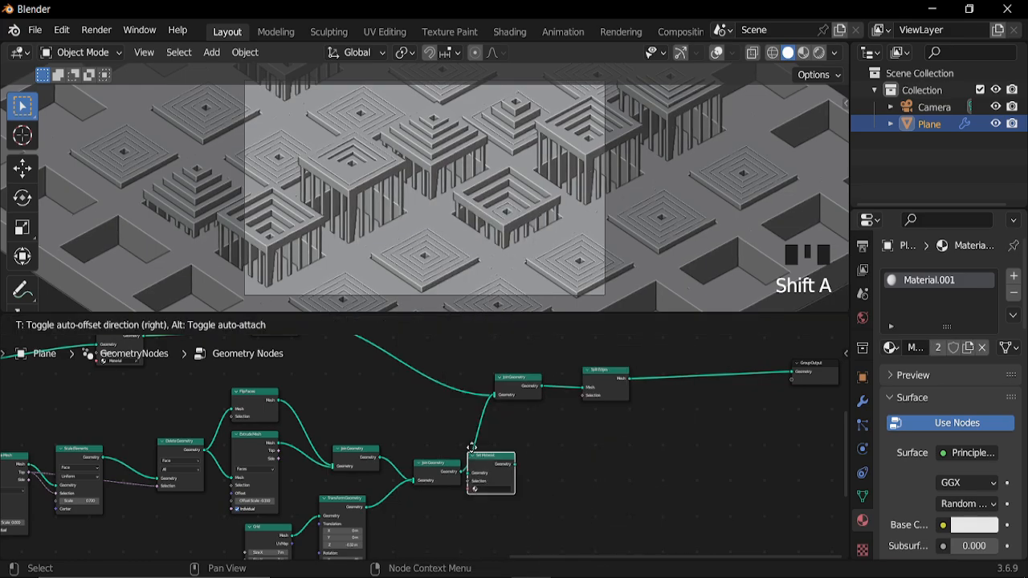
{"action": "left_click", "coordinate": [490, 438]}
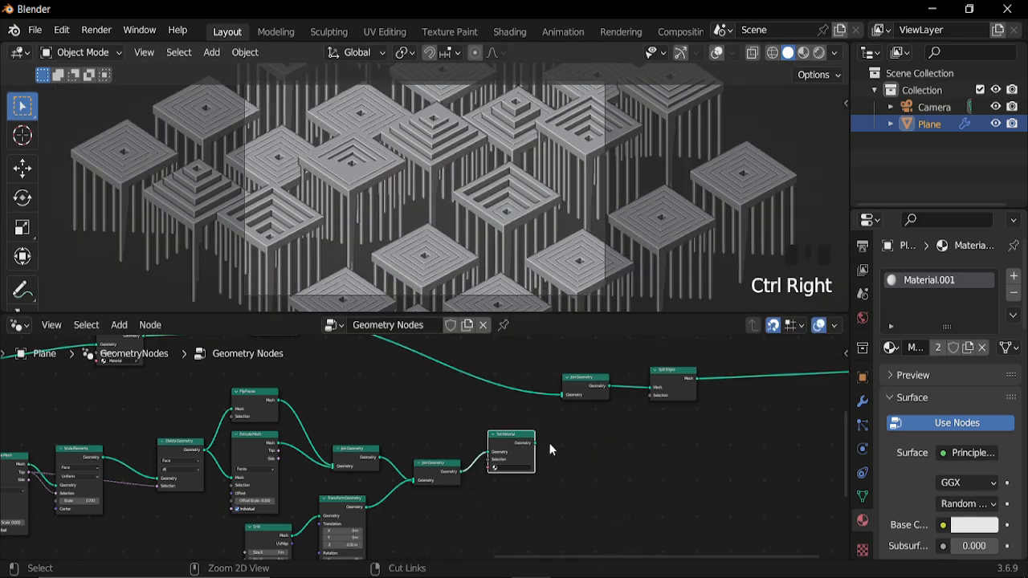
{"action": "key", "text": "ctrl+z"}
Step: Add a second material slot with a new material and assign Material.002 to the lattice's Set Material node
{"action": "left_click", "coordinate": [1013, 279]}
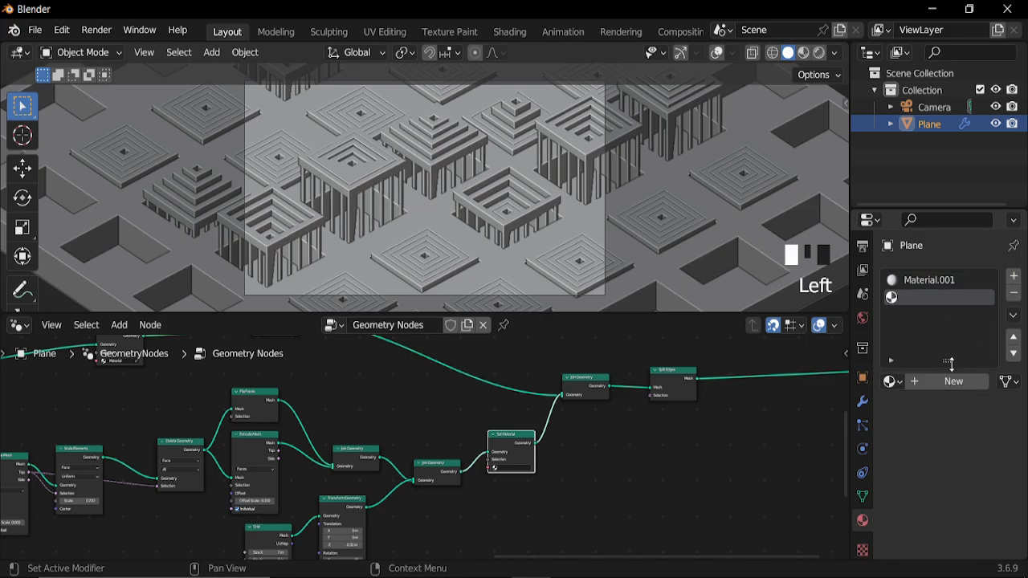
{"action": "left_click", "coordinate": [947, 386]}
{"action": "middle_click_drag", "start_coordinate": [564, 527], "coordinate": [566, 486], "text": "ctrl"}
{"action": "left_click", "coordinate": [572, 481]}
{"action": "left_click", "coordinate": [576, 380]}
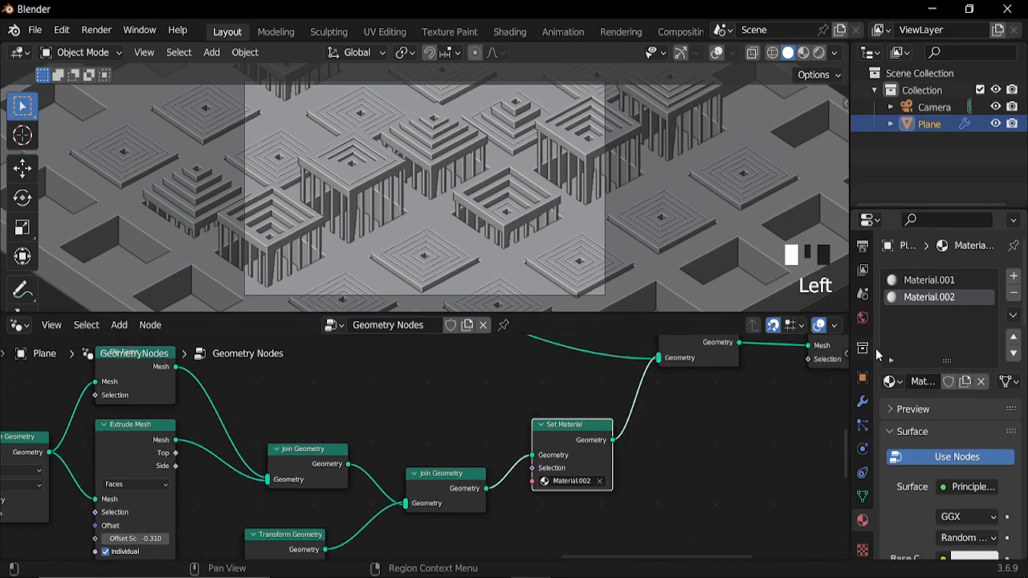
Step: Set the scene's frame rate to 30 fps and the frame range start to 0
{"action": "scroll", "coordinate": [862, 278], "scroll_direction": "down", "scroll_amount": 2}
{"action": "scroll", "coordinate": [865, 275], "scroll_direction": "up", "scroll_amount": 5}
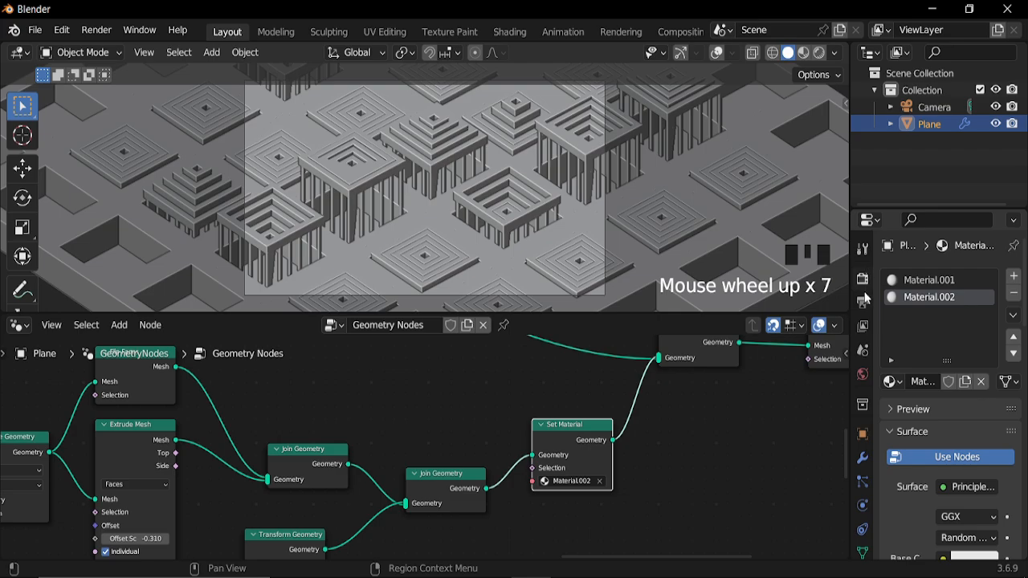
{"action": "left_click", "coordinate": [865, 301]}
{"action": "scroll", "coordinate": [948, 404], "scroll_direction": "down", "scroll_amount": 2}
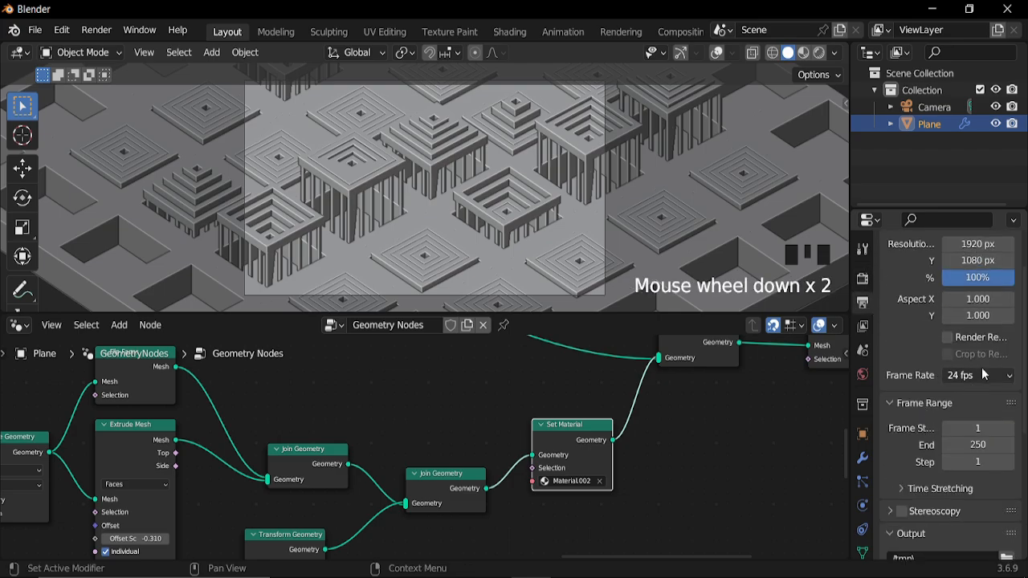
{"action": "left_click", "coordinate": [983, 375]}
{"action": "left_click", "coordinate": [971, 254]}
{"action": "scroll", "coordinate": [923, 411], "scroll_direction": "down", "scroll_amount": 2}
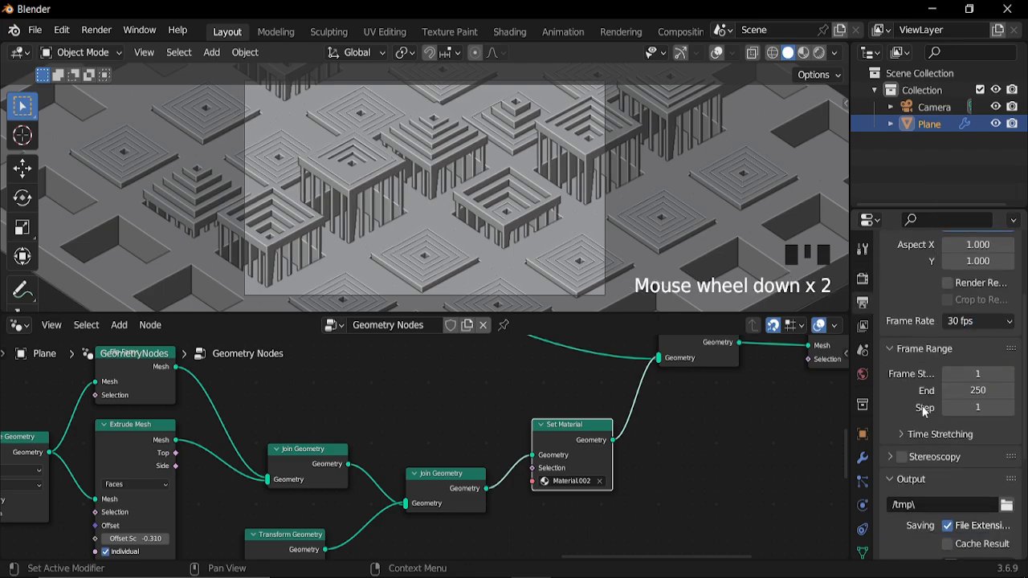
{"action": "left_click", "coordinate": [974, 374]}
{"action": "key", "text": "Return"}
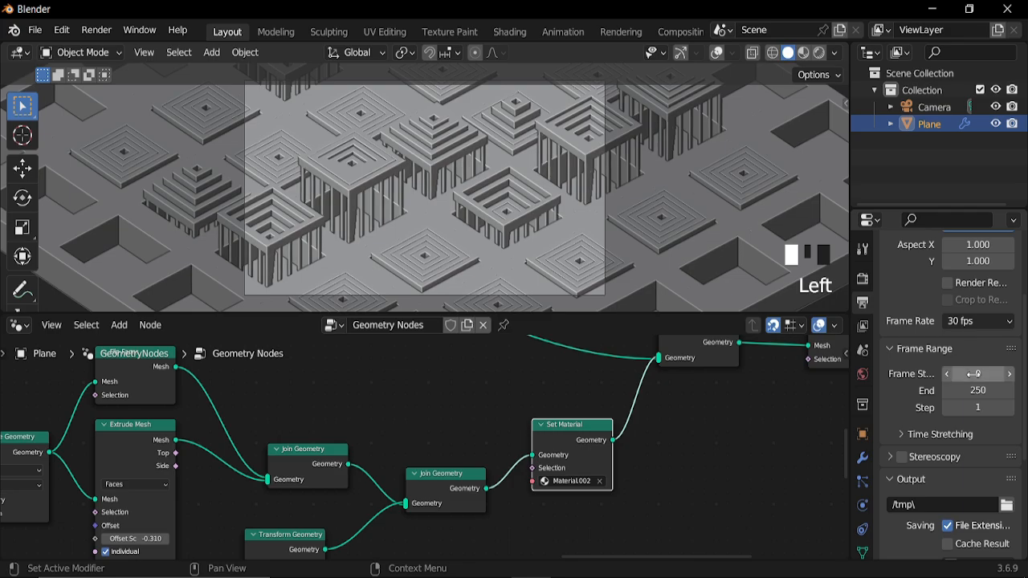
Step: Set the render output file format to FFmpeg Video
{"action": "scroll", "coordinate": [960, 398], "scroll_direction": "down", "scroll_amount": 4}
{"action": "left_click", "coordinate": [974, 457]}
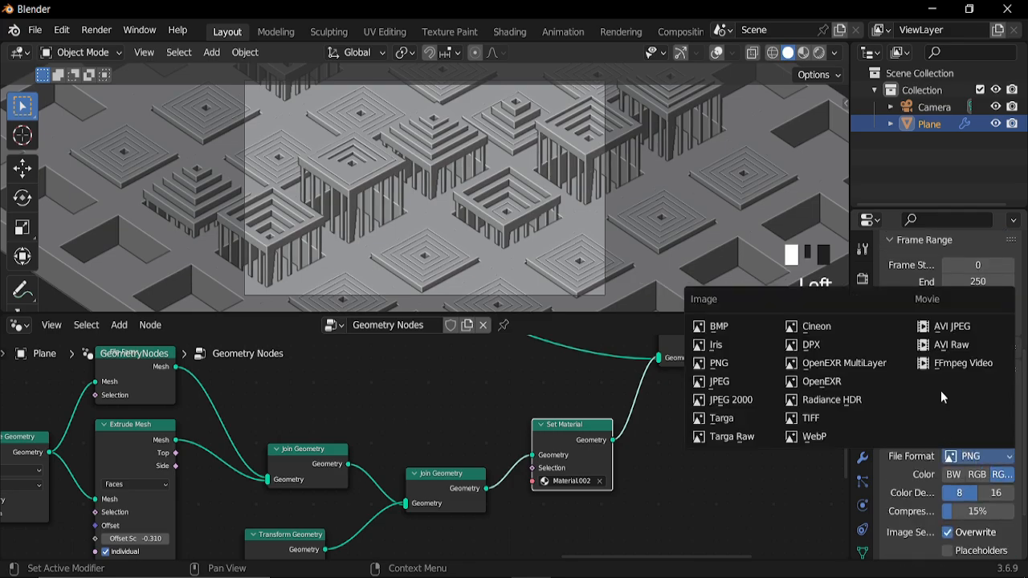
{"action": "left_click", "coordinate": [946, 363]}
{"action": "scroll", "coordinate": [914, 477], "scroll_direction": "up", "scroll_amount": 1}
{"action": "scroll", "coordinate": [903, 491], "scroll_direction": "down", "scroll_amount": 2}
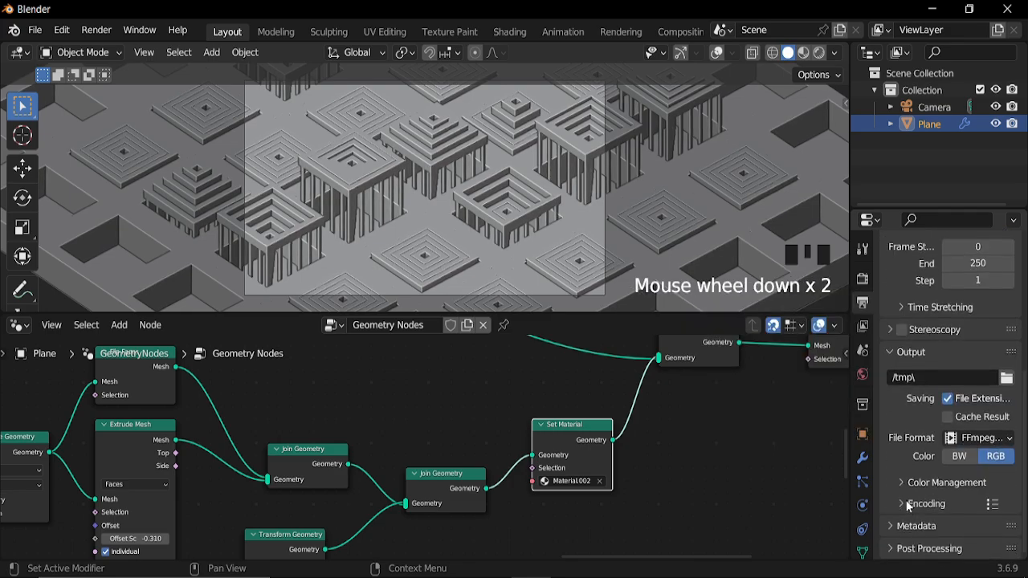
Step: Set the video encoding container to MPEG-4 and change the output quality from its medium setting
{"action": "left_click", "coordinate": [906, 503]}
{"action": "left_click", "coordinate": [983, 528]}
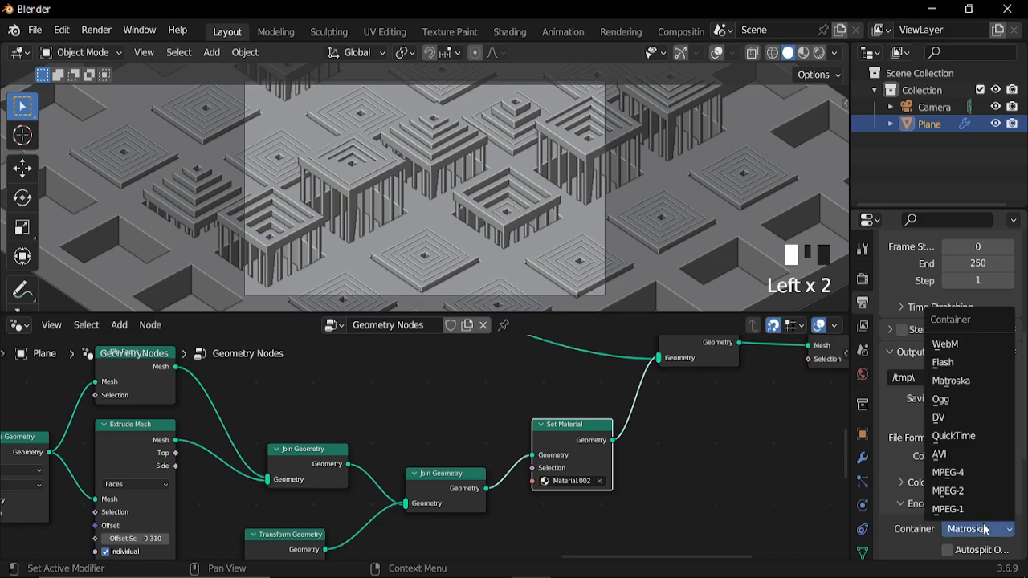
{"action": "left_click", "coordinate": [956, 473]}
{"action": "scroll", "coordinate": [933, 488], "scroll_direction": "down", "scroll_amount": 5}
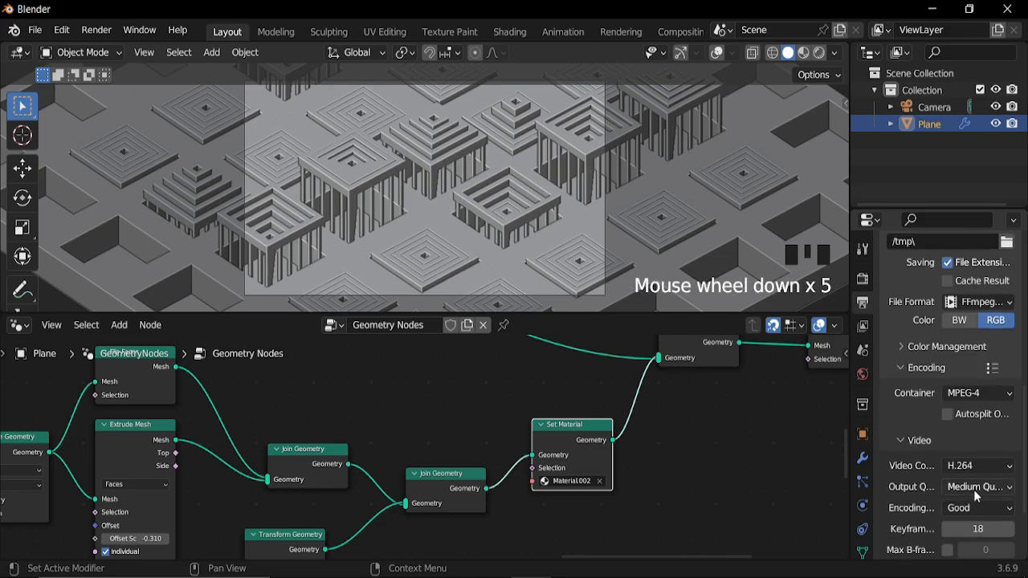
{"action": "left_click", "coordinate": [974, 488]}
{"action": "left_click", "coordinate": [929, 410]}
{"action": "scroll", "coordinate": [931, 361], "scroll_direction": "up", "scroll_amount": 3}
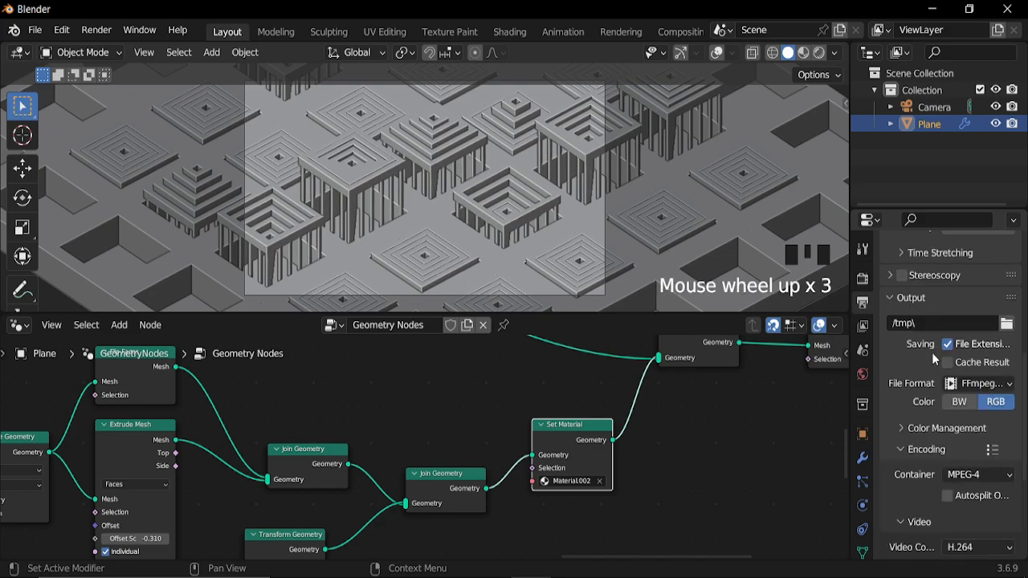
Step: Select the camera and raise its viewport passepartout to 1.000
{"action": "left_click", "coordinate": [864, 283]}
{"action": "scroll", "coordinate": [924, 90], "scroll_direction": "up", "scroll_amount": 1}
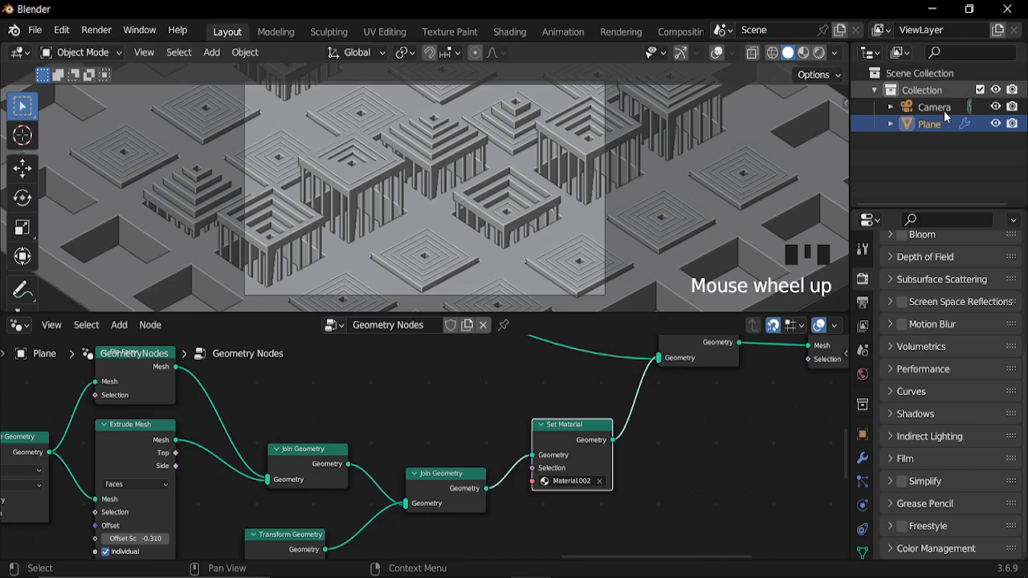
{"action": "left_click", "coordinate": [928, 107]}
{"action": "left_click", "coordinate": [865, 506]}
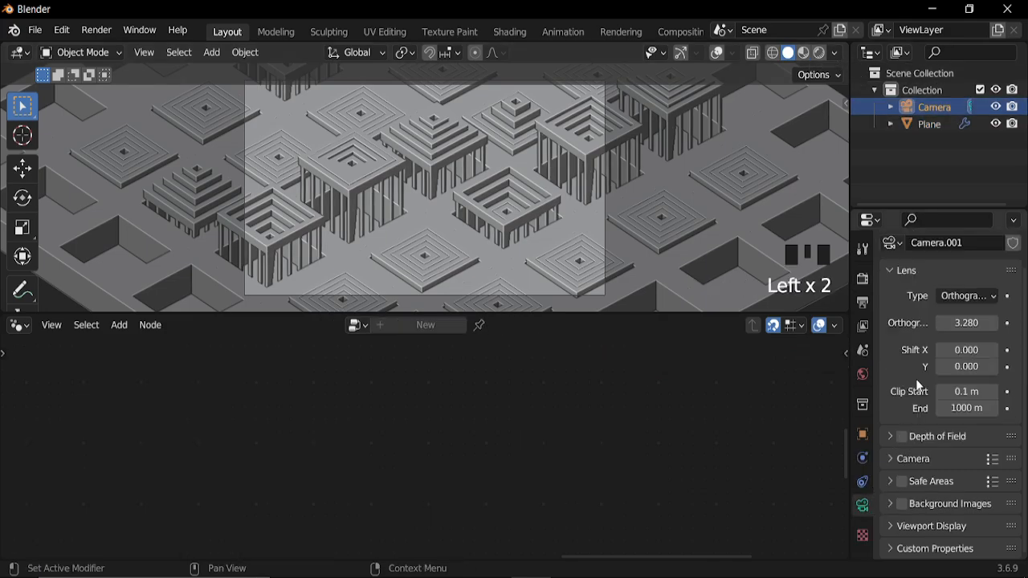
{"action": "scroll", "coordinate": [914, 390], "scroll_direction": "down", "scroll_amount": 2}
{"action": "left_click", "coordinate": [923, 526]}
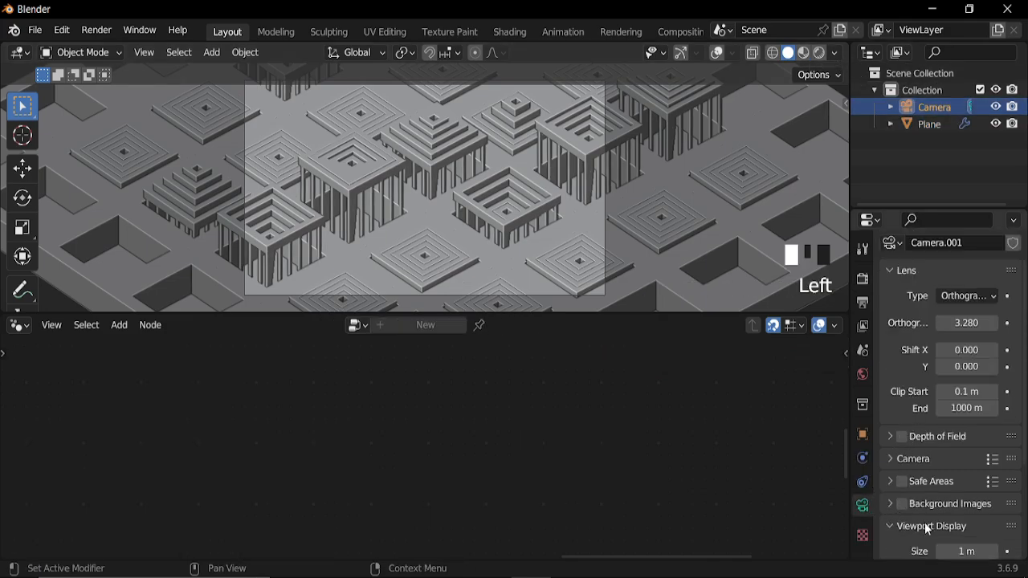
{"action": "scroll", "coordinate": [935, 518], "scroll_direction": "down", "scroll_amount": 7}
{"action": "left_click_drag", "start_coordinate": [968, 499], "coordinate": [996, 499]}
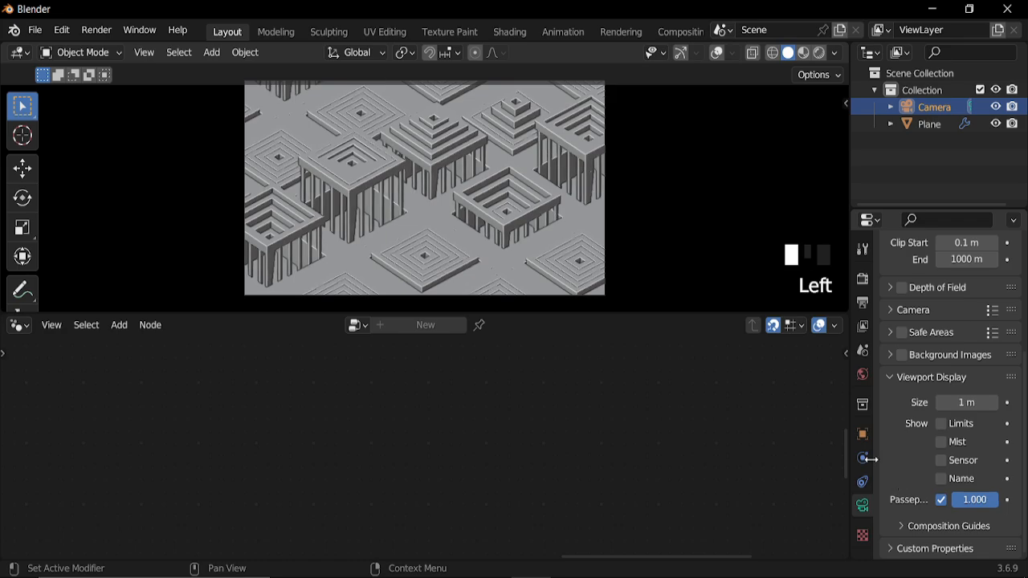
Step: Change the Look in the render color management and enable Ambient Occlusion for Eevee
{"action": "left_click", "coordinate": [861, 282]}
{"action": "scroll", "coordinate": [896, 505], "scroll_direction": "down", "scroll_amount": 5}
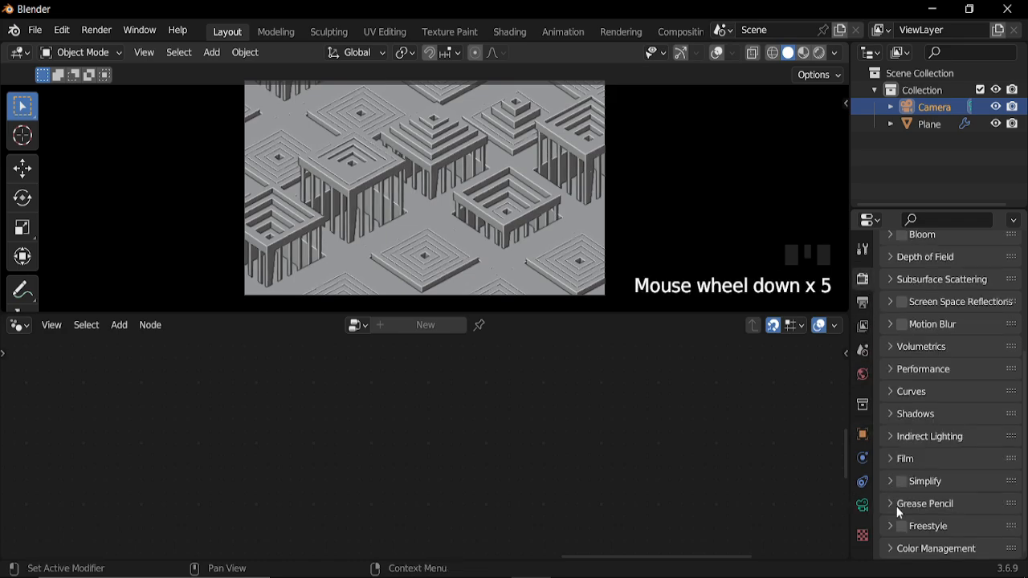
{"action": "left_click", "coordinate": [893, 552]}
{"action": "scroll", "coordinate": [944, 520], "scroll_direction": "down", "scroll_amount": 2}
{"action": "scroll", "coordinate": [940, 511], "scroll_direction": "down", "scroll_amount": 2}
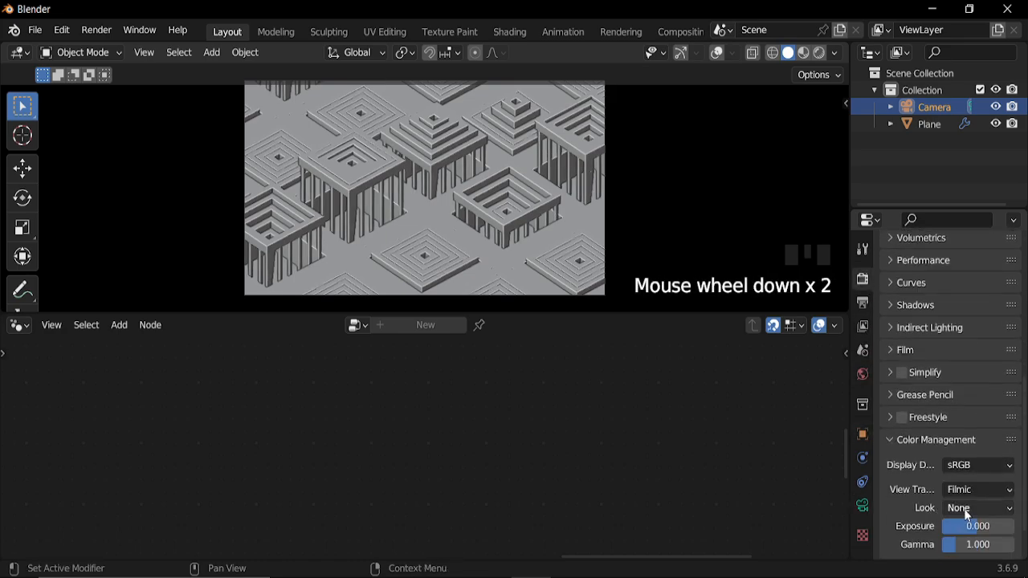
{"action": "left_click_drag", "start_coordinate": [966, 514], "coordinate": [940, 470]}
{"action": "left_click_drag", "start_coordinate": [1025, 390], "coordinate": [1026, 254]}
{"action": "left_click", "coordinate": [905, 394]}
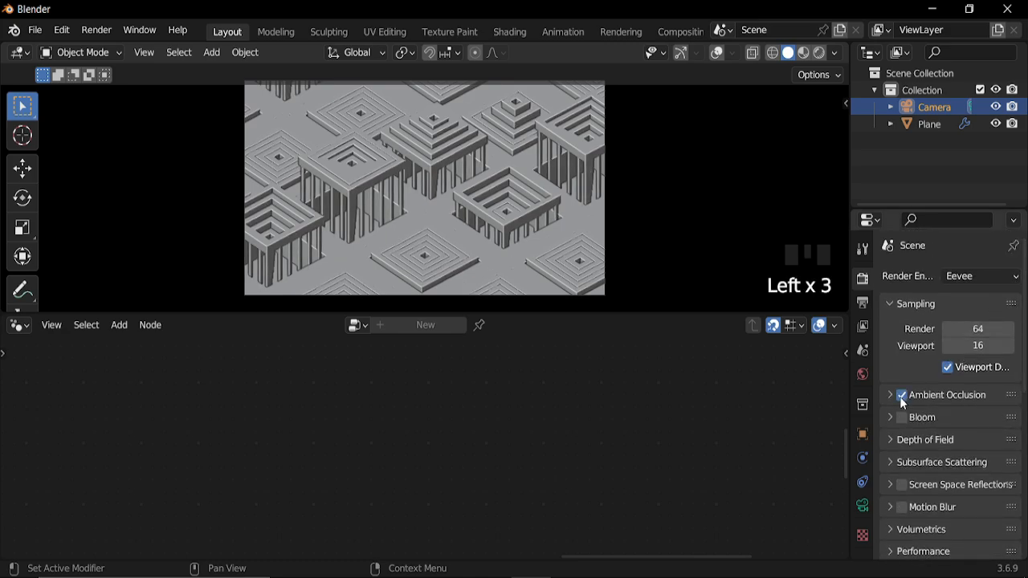
Step: Switch the viewport to rendered shading and turn off Scene World lighting
{"action": "left_click", "coordinate": [863, 375]}
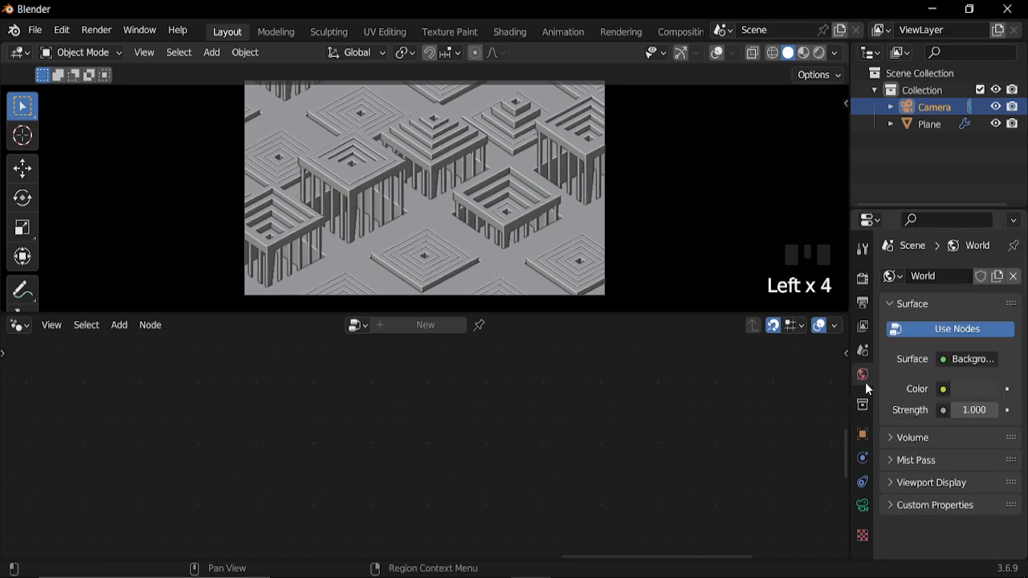
{"action": "left_click", "coordinate": [940, 389]}
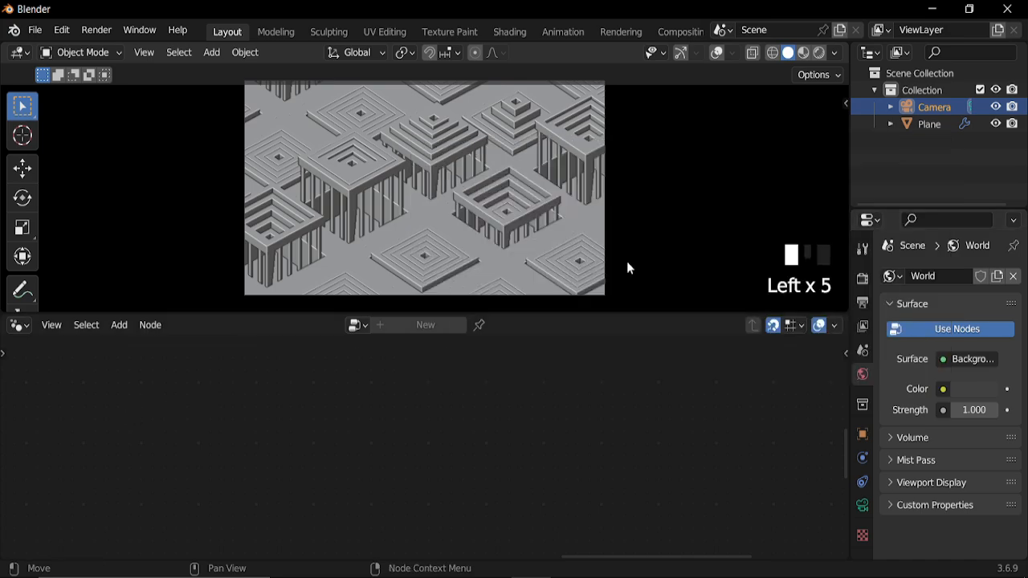
{"action": "left_click", "coordinate": [818, 54]}
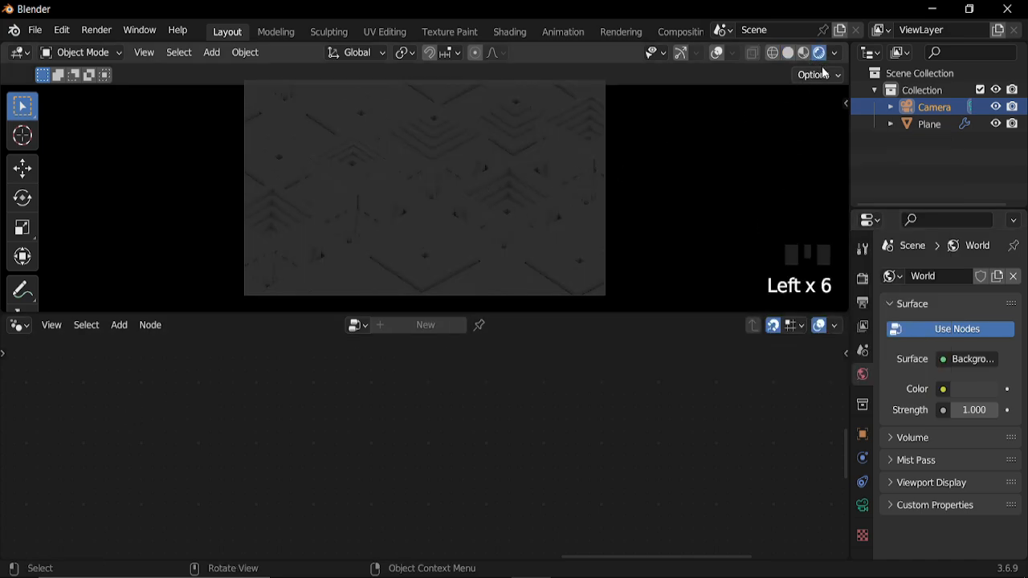
{"action": "left_click", "coordinate": [835, 54]}
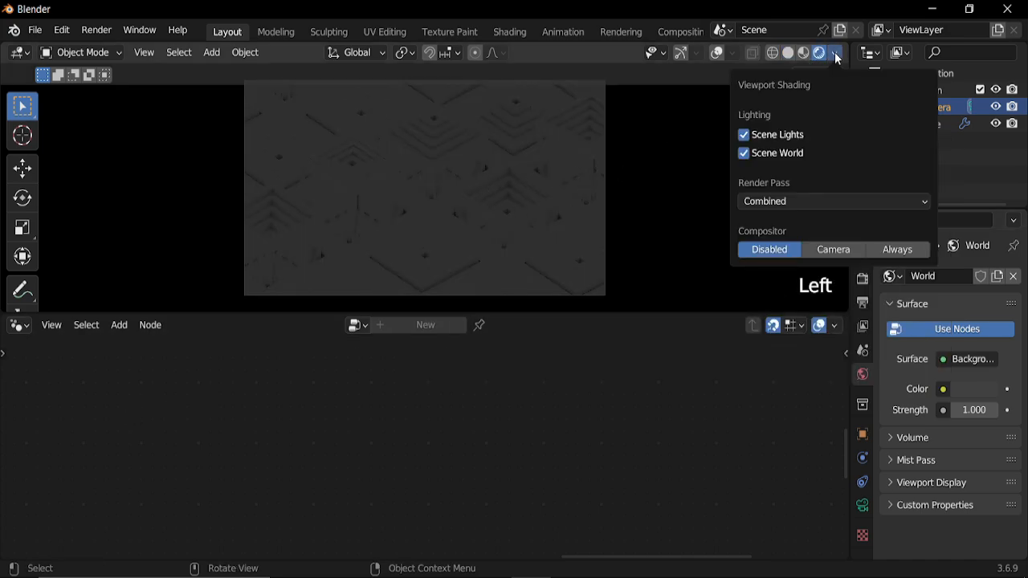
{"action": "left_click", "coordinate": [743, 153]}
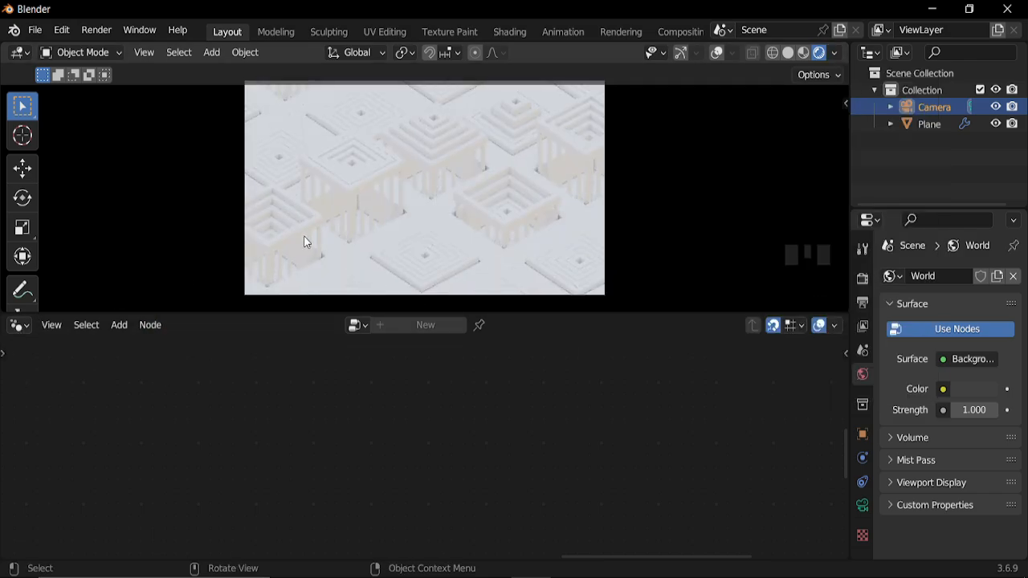
Step: Select the tile grid plane and change the lower node area to the Shader Editor, framing its material nodes
{"action": "left_click", "coordinate": [304, 242]}
{"action": "left_click", "coordinate": [22, 328]}
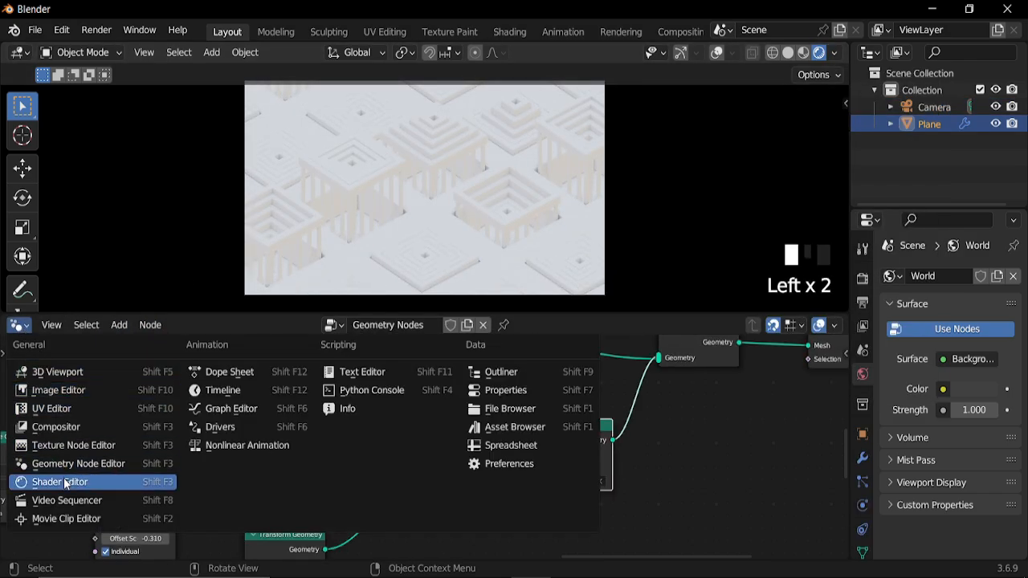
{"action": "left_click", "coordinate": [66, 483]}
{"action": "key", "text": "KP_Decimal"}
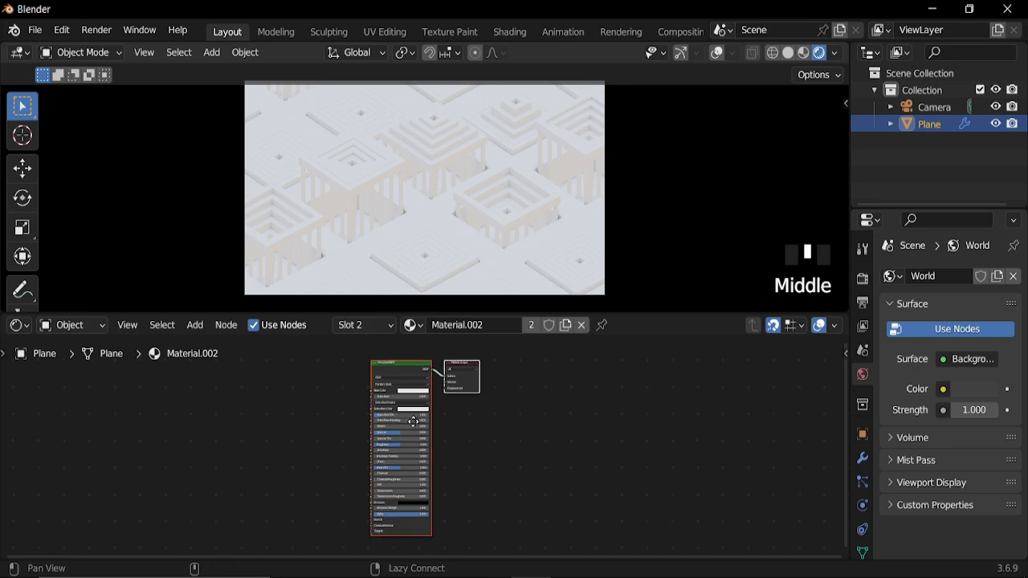
{"action": "middle_click_drag", "start_coordinate": [463, 451], "coordinate": [546, 401]}
Step: Try a yellow base color on Material.002 and undo it
{"action": "left_click", "coordinate": [534, 402]}
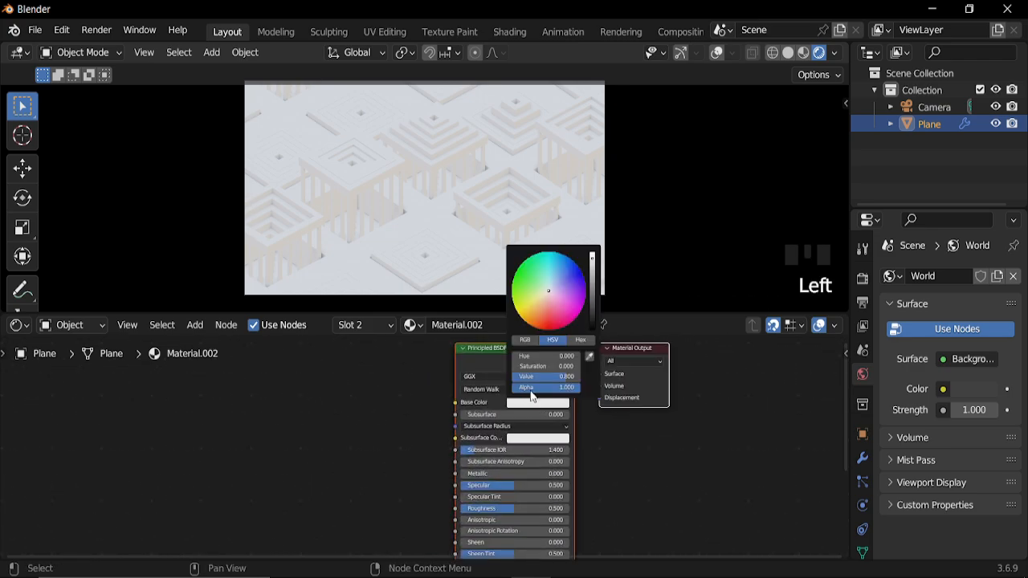
{"action": "left_click", "coordinate": [530, 311]}
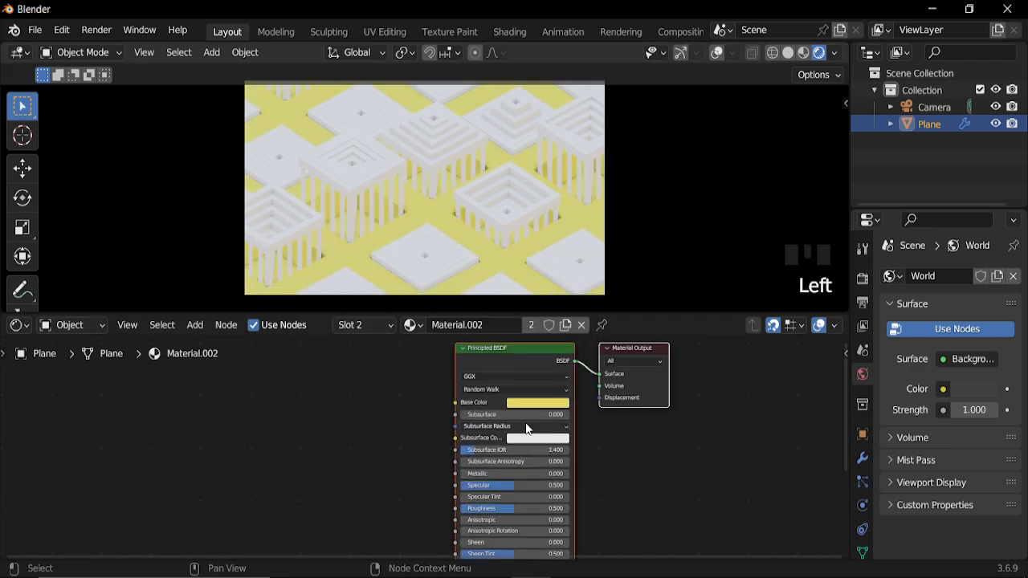
{"action": "key", "text": "ctrl+z"}
Step: Add an Ambient Occlusion node to Material.002 and connect its Color output to the Principled BSDF's Base Color
{"action": "key", "text": "shift+a"}
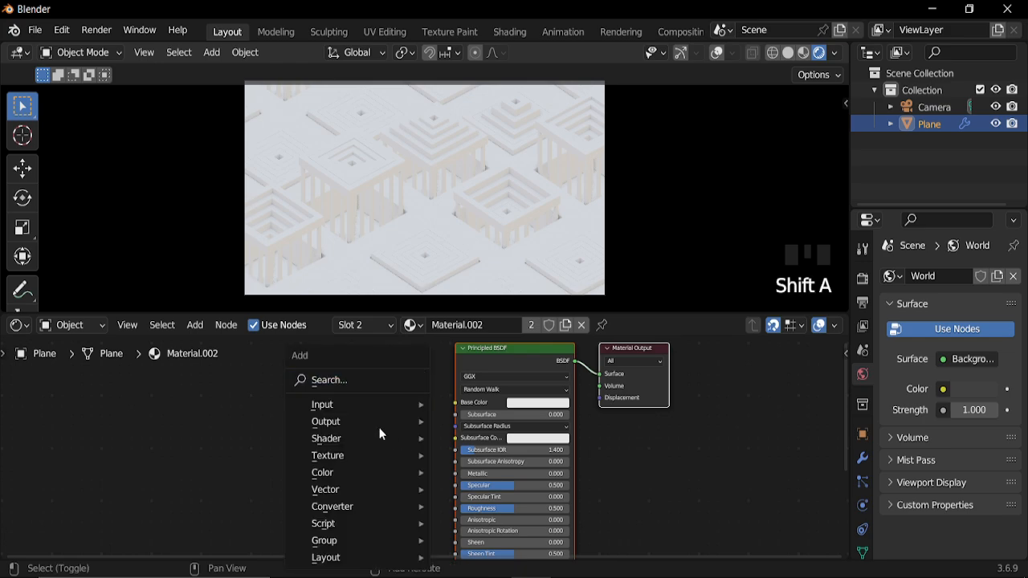
{"action": "left_click", "coordinate": [357, 380]}
{"action": "type", "text": "am"}
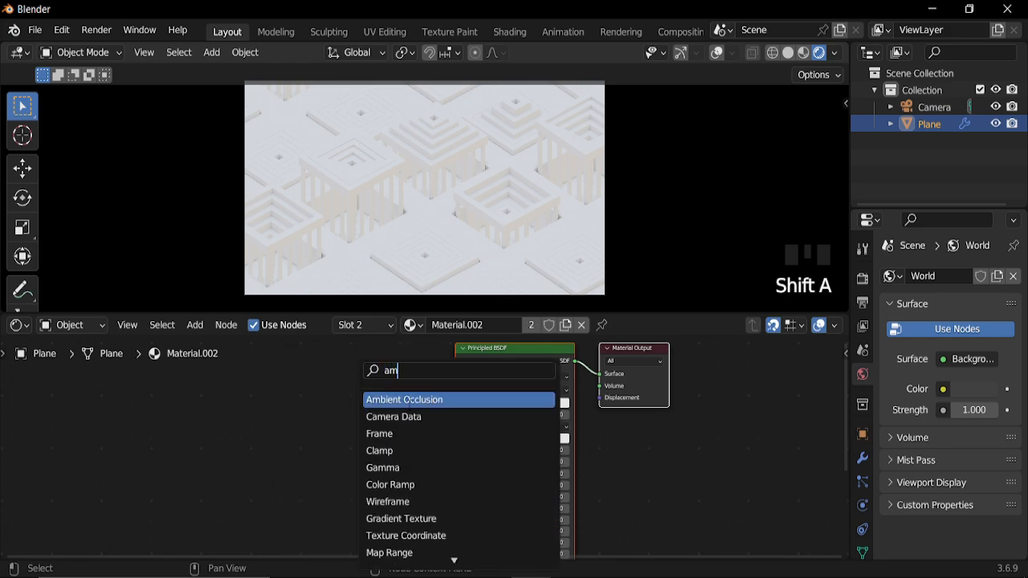
{"action": "key", "text": "Return"}
{"action": "left_click", "coordinate": [146, 387]}
{"action": "left_click_drag", "start_coordinate": [208, 373], "coordinate": [454, 404]}
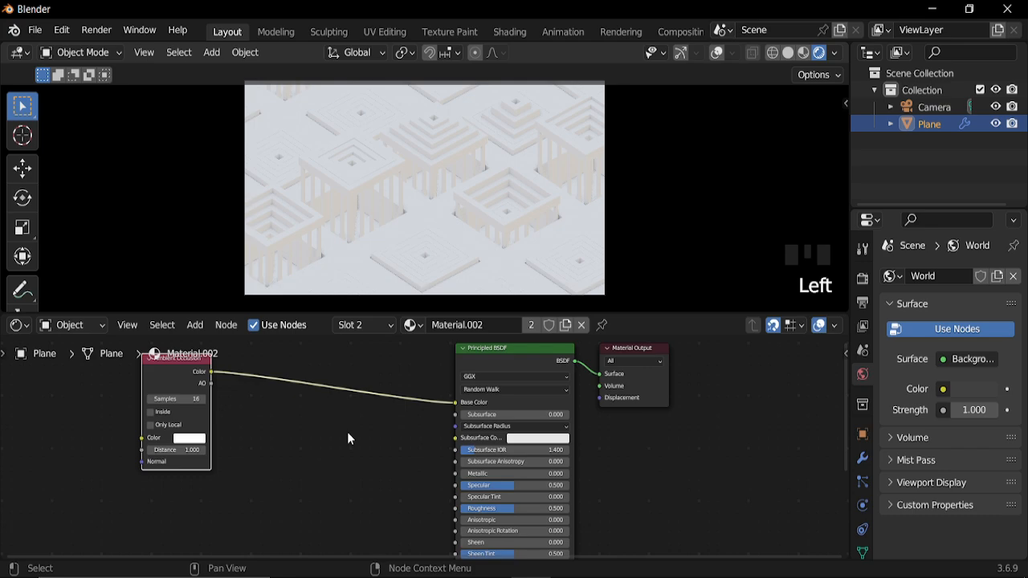
Step: Insert a Color Ramp between the Ambient Occlusion node and the Principled BSDF
{"action": "key", "text": "shift+a"}
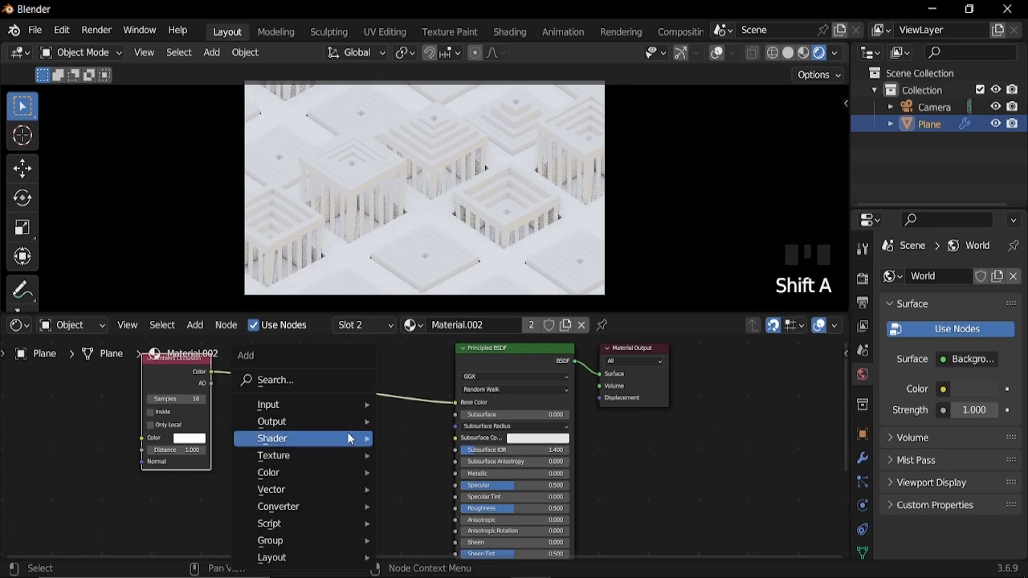
{"action": "left_click", "coordinate": [295, 376]}
{"action": "type", "text": "col"}
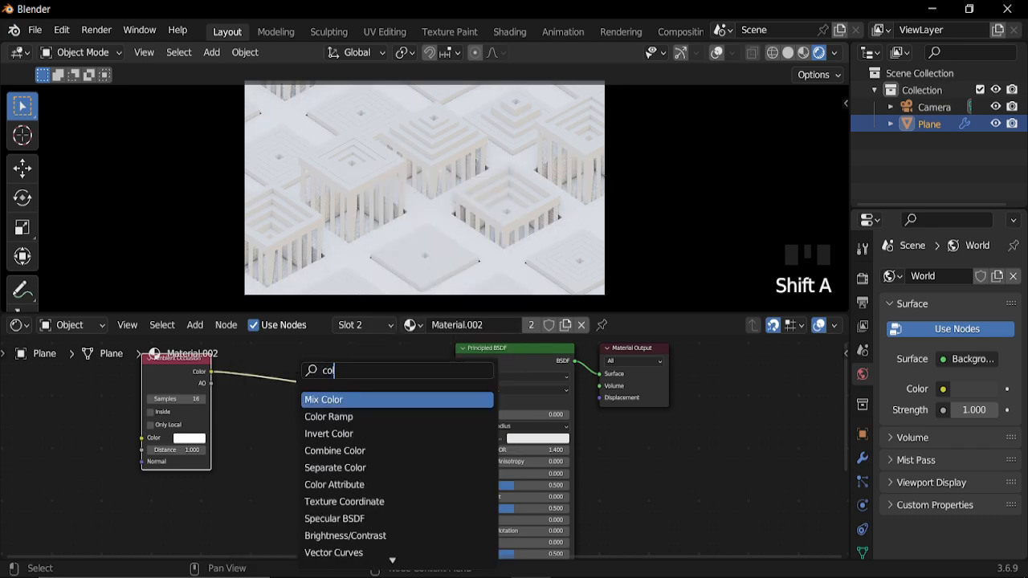
{"action": "left_click", "coordinate": [330, 415]}
{"action": "left_click", "coordinate": [298, 397]}
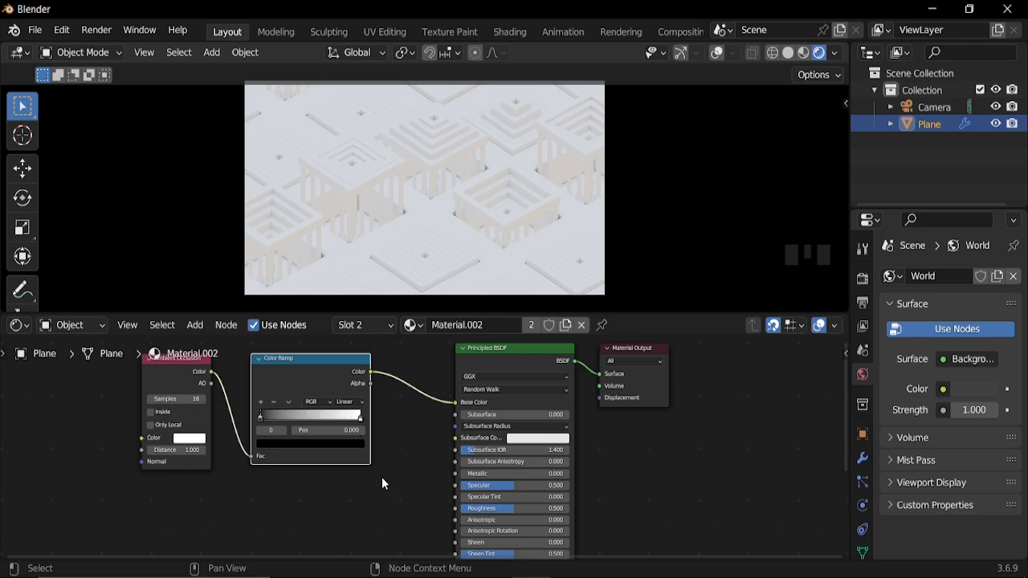
Step: Darken the Color Ramp's white stop to a gray with a value of about 0.072
{"action": "scroll", "coordinate": [336, 453], "scroll_direction": "up", "scroll_amount": 9}
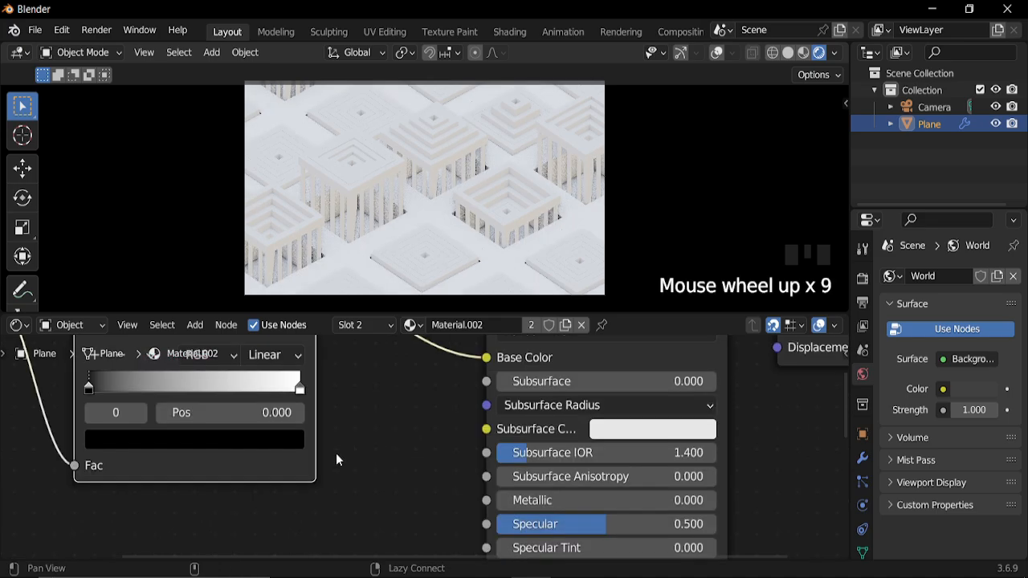
{"action": "middle_click_drag", "start_coordinate": [336, 452], "coordinate": [378, 418]}
{"action": "left_click", "coordinate": [375, 395]}
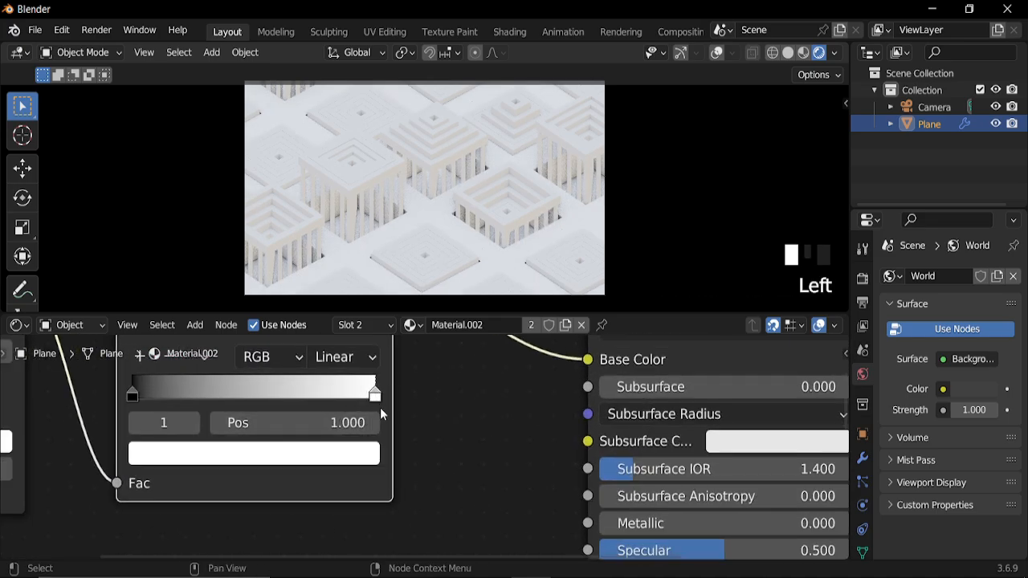
{"action": "left_click", "coordinate": [355, 455]}
{"action": "left_click_drag", "start_coordinate": [325, 105], "coordinate": [325, 229]}
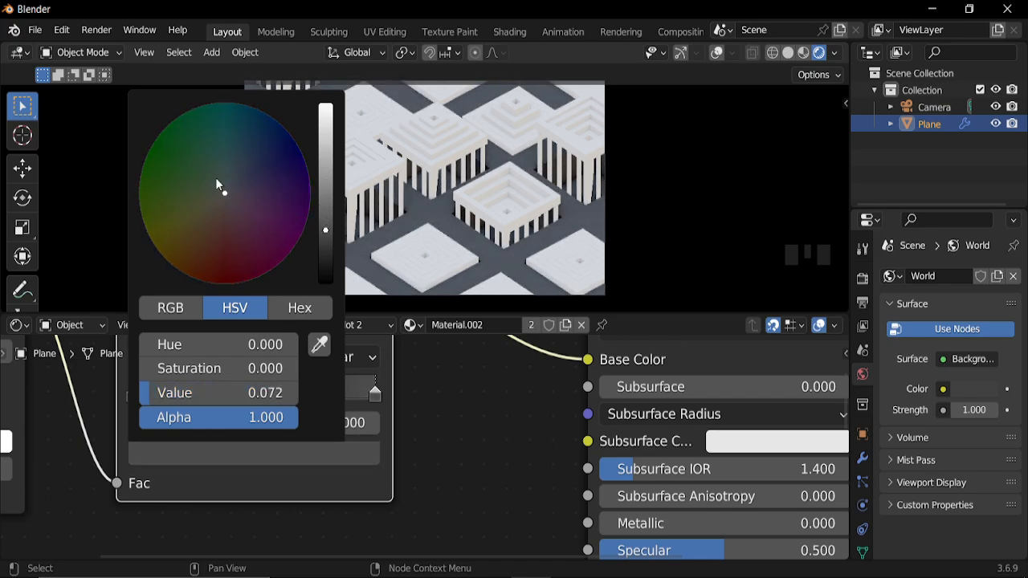
Step: Set Material.002's roughness to about 0.449 and its metallic to 0.350
{"action": "scroll", "coordinate": [476, 473], "scroll_direction": "down", "scroll_amount": 8}
{"action": "middle_click_drag", "start_coordinate": [475, 472], "coordinate": [410, 442]}
{"action": "left_click_drag", "start_coordinate": [402, 425], "coordinate": [434, 474]}
{"action": "middle_click_drag", "start_coordinate": [375, 445], "coordinate": [539, 447]}
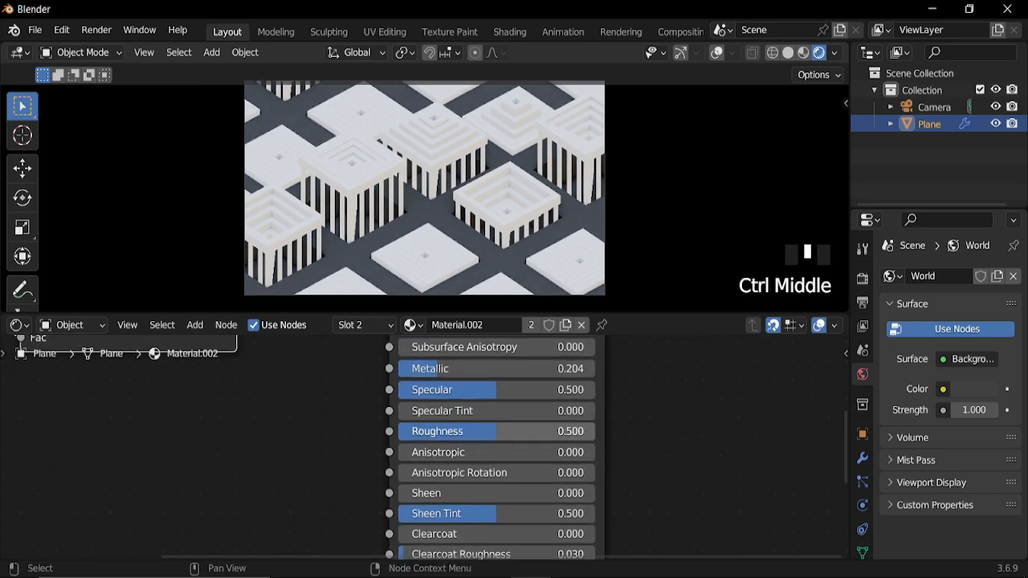
{"action": "left_click_drag", "start_coordinate": [497, 431], "coordinate": [488, 438]}
{"action": "scroll", "coordinate": [357, 397], "scroll_direction": "down", "scroll_amount": 4}
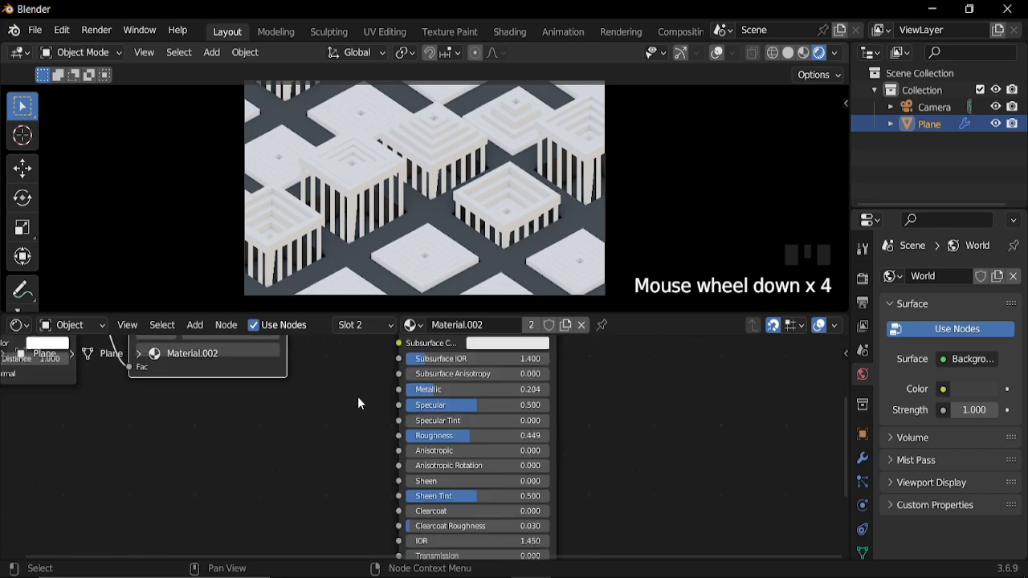
{"action": "middle_click_drag", "start_coordinate": [358, 397], "coordinate": [570, 459]}
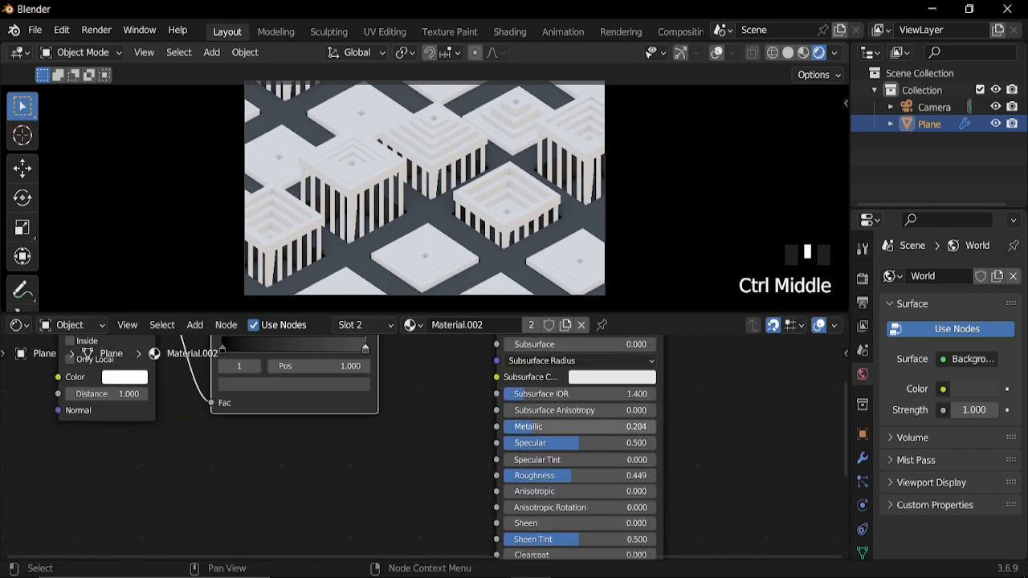
{"action": "left_click", "coordinate": [583, 426]}
{"action": "key", "text": "Return"}
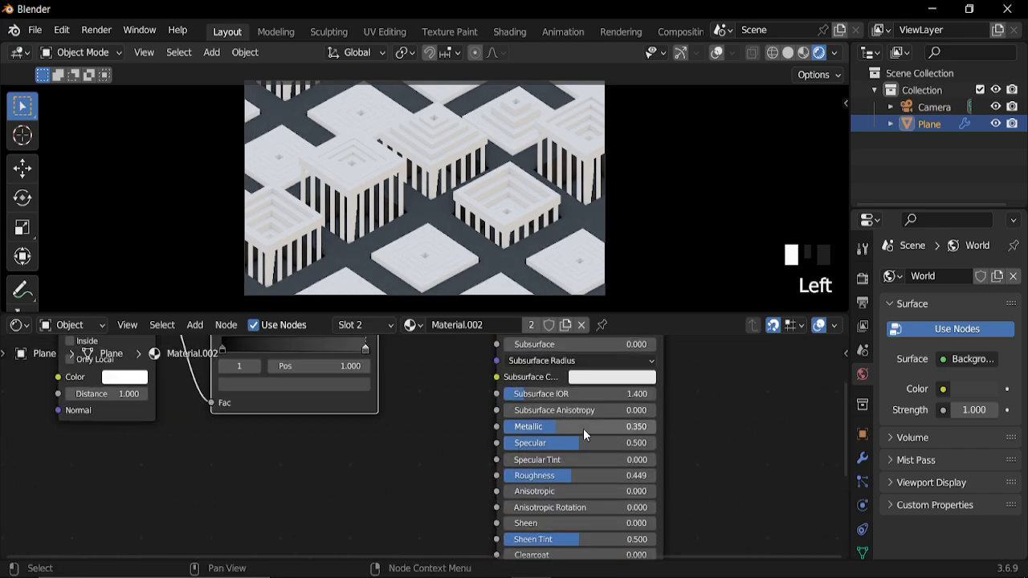
Step: Copy the Ambient Occlusion and Color Ramp nodes and switch the slot to the material named Material
{"action": "scroll", "coordinate": [425, 430], "scroll_direction": "down", "scroll_amount": 3}
{"action": "middle_click_drag", "start_coordinate": [423, 436], "coordinate": [506, 457]}
{"action": "left_click_drag", "start_coordinate": [181, 361], "coordinate": [398, 414]}
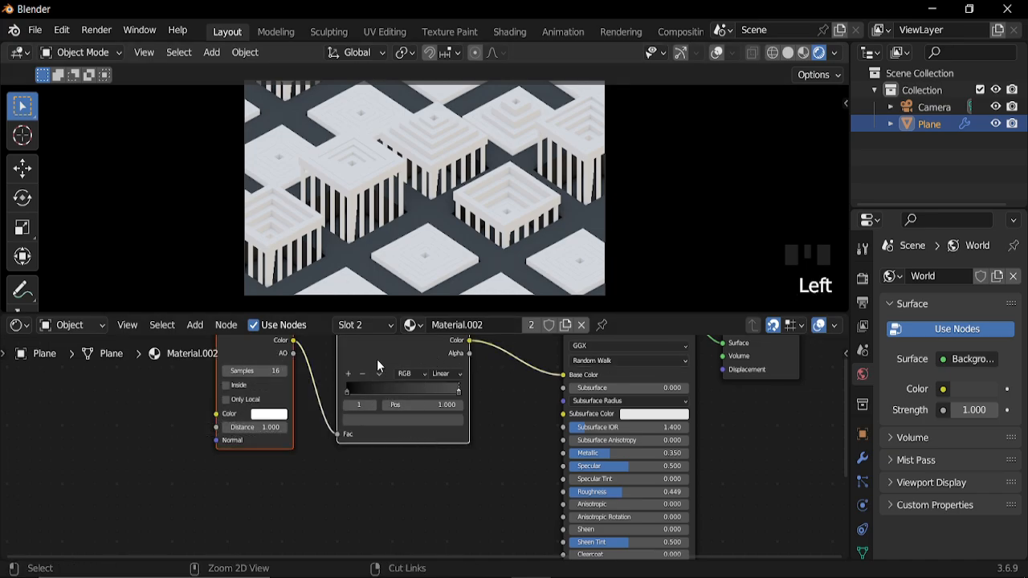
{"action": "key", "text": "ctrl+c"}
{"action": "key", "text": "ctrl+c"}
{"action": "key", "text": "ctrl+c"}
{"action": "key", "text": "ctrl+c"}
{"action": "left_click", "coordinate": [414, 324]}
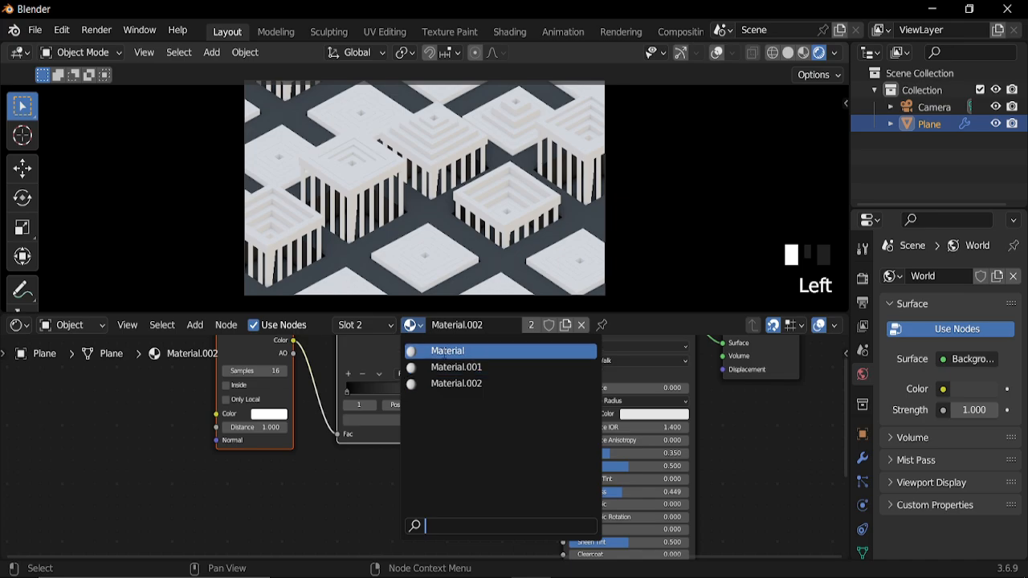
{"action": "left_click", "coordinate": [447, 351]}
Step: Set the tile frame material's base color to orange-red
{"action": "middle_click_drag", "start_coordinate": [471, 441], "coordinate": [498, 398]}
{"action": "left_click", "coordinate": [549, 378]}
{"action": "left_click", "coordinate": [547, 271]}
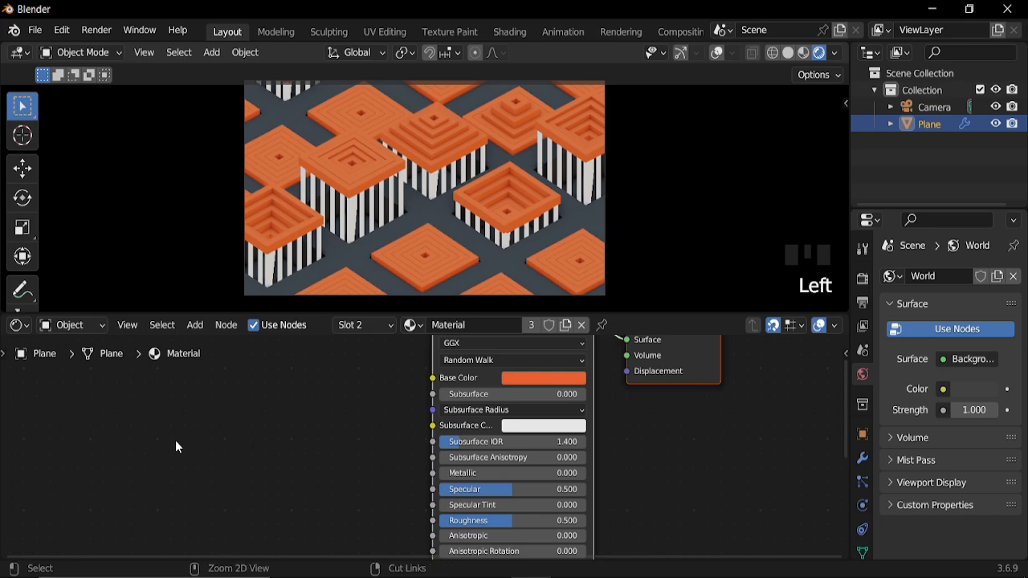
Step: Paste the copied nodes into Material and connect the Color Ramp's Color output to Base Color
{"action": "key", "text": "ctrl+v"}
{"action": "middle_click_drag", "start_coordinate": [359, 422], "coordinate": [389, 403]}
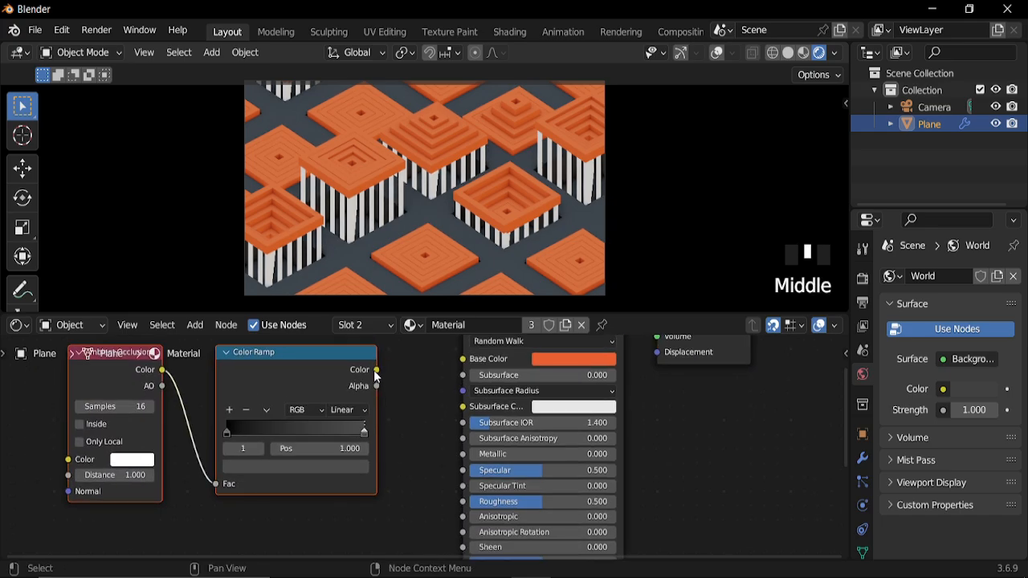
{"action": "left_click_drag", "start_coordinate": [375, 370], "coordinate": [473, 367]}
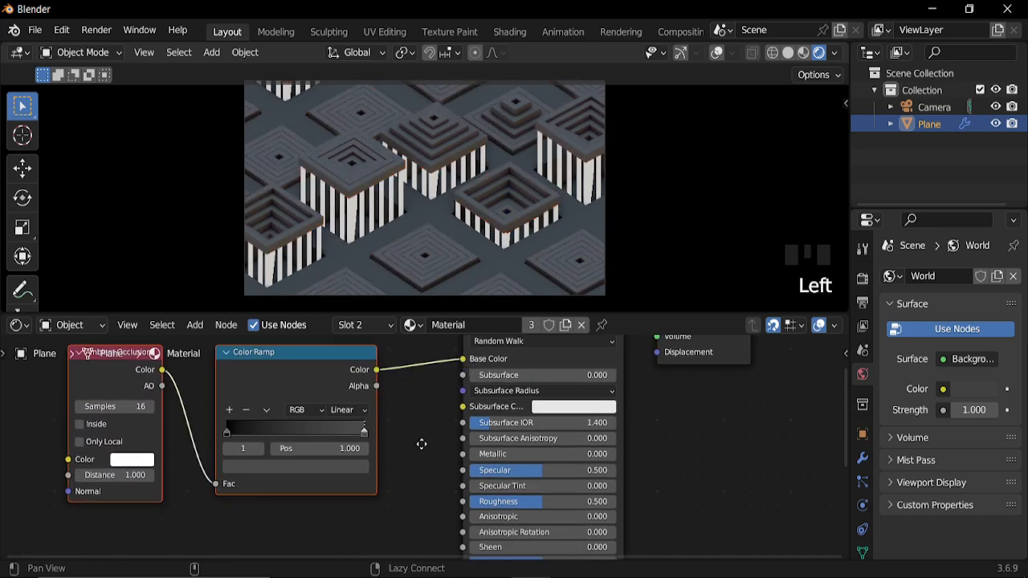
Step: Recolor the pasted Color Ramp's end stop to orange with hue 0.047, saturation 0.963 and value 0.831
{"action": "mouse_move", "coordinate": [420, 443]}
{"action": "middle_mouse_down"}
{"action": "mouse_move", "coordinate": [452, 415]}
{"action": "mouse_move", "coordinate": [412, 428]}
{"action": "middle_mouse_up"}
{"action": "left_click", "coordinate": [413, 434]}
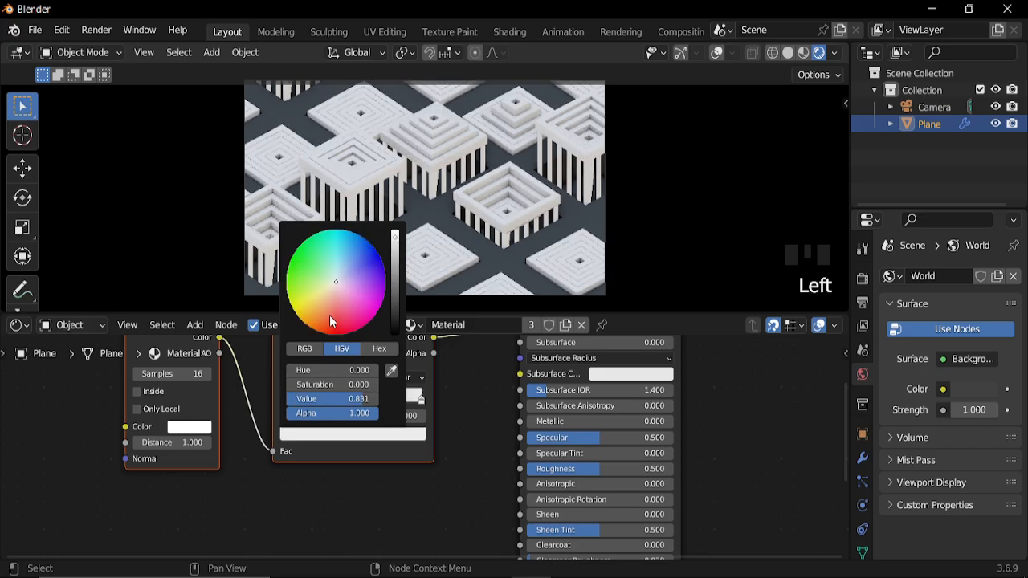
{"action": "left_click_drag", "start_coordinate": [329, 315], "coordinate": [316, 319]}
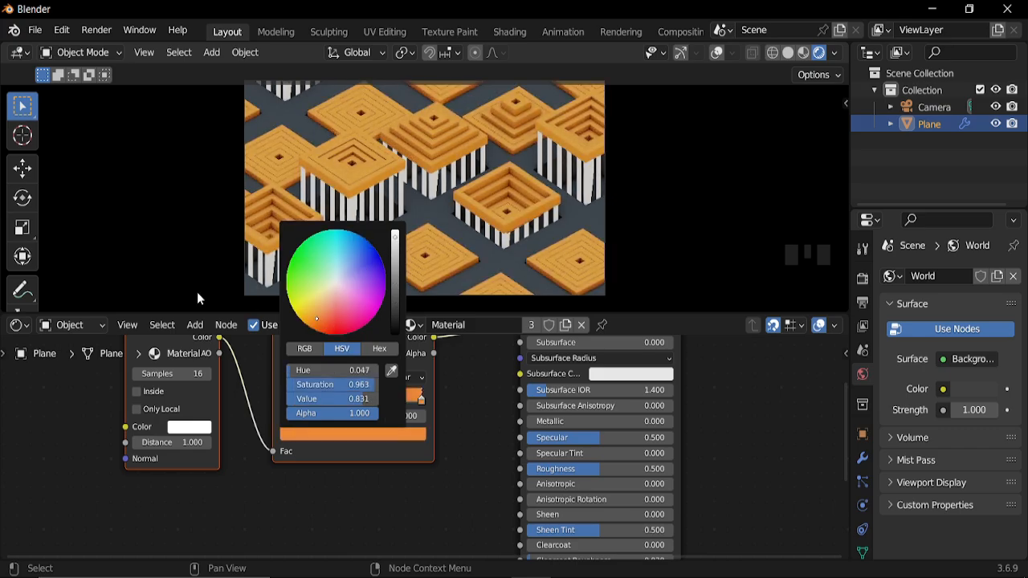
Step: Set Material's metallic to 0.45 and its roughness to 0.35
{"action": "middle_click_drag", "start_coordinate": [571, 406], "coordinate": [474, 414]}
{"action": "left_click", "coordinate": [474, 407]}
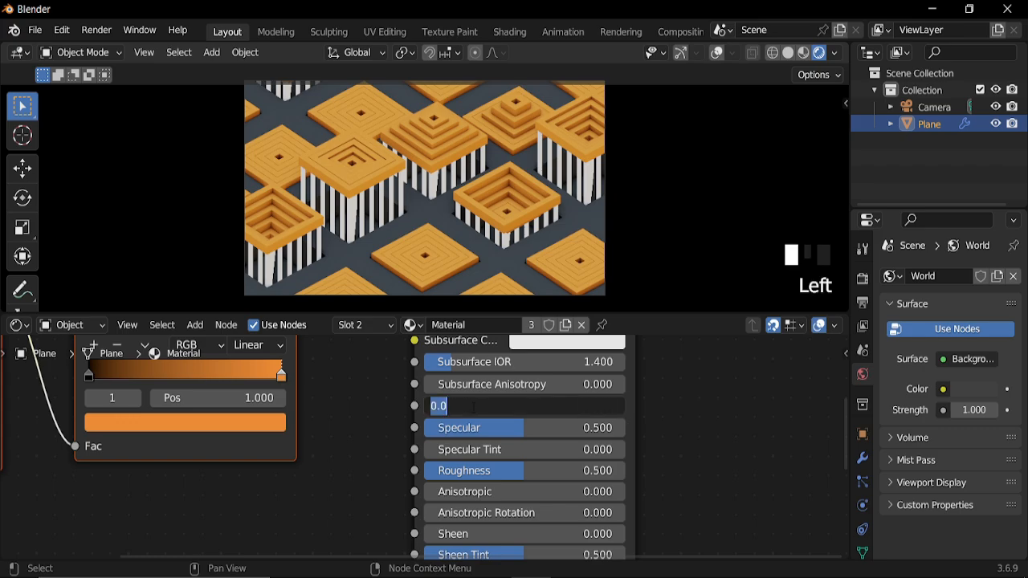
{"action": "type", "text": "0.45"}
{"action": "key", "text": "Return"}
{"action": "middle_click_drag", "start_coordinate": [550, 481], "coordinate": [523, 451]}
{"action": "left_click", "coordinate": [518, 455]}
{"action": "type", "text": "0"}
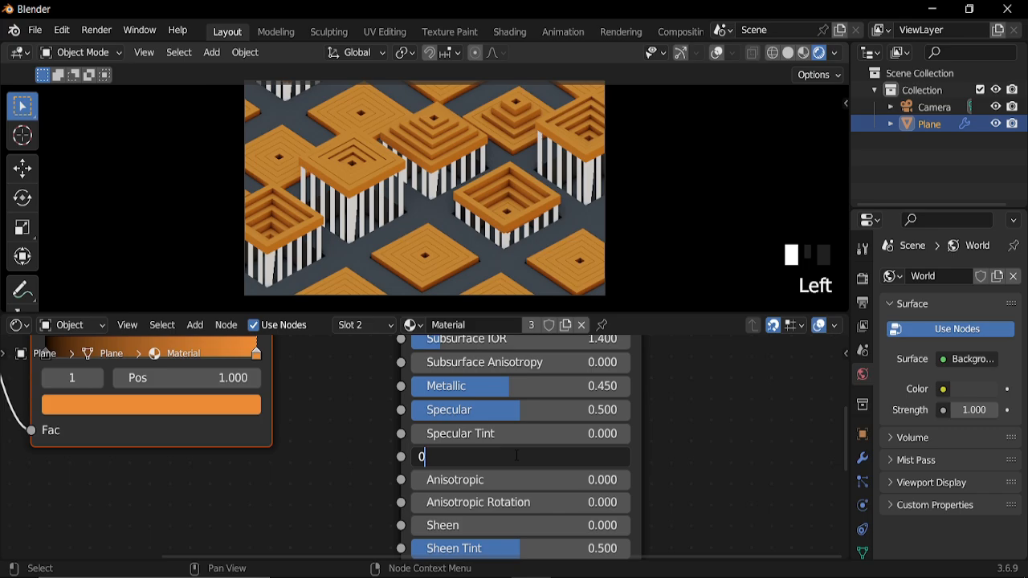
{"action": "type", "text": ".35"}
{"action": "key", "text": "Return"}
Step: Copy Material's Ambient Occlusion and orange Color Ramp nodes and switch the slot to Material.001
{"action": "scroll", "coordinate": [319, 434], "scroll_direction": "up", "scroll_amount": 1}
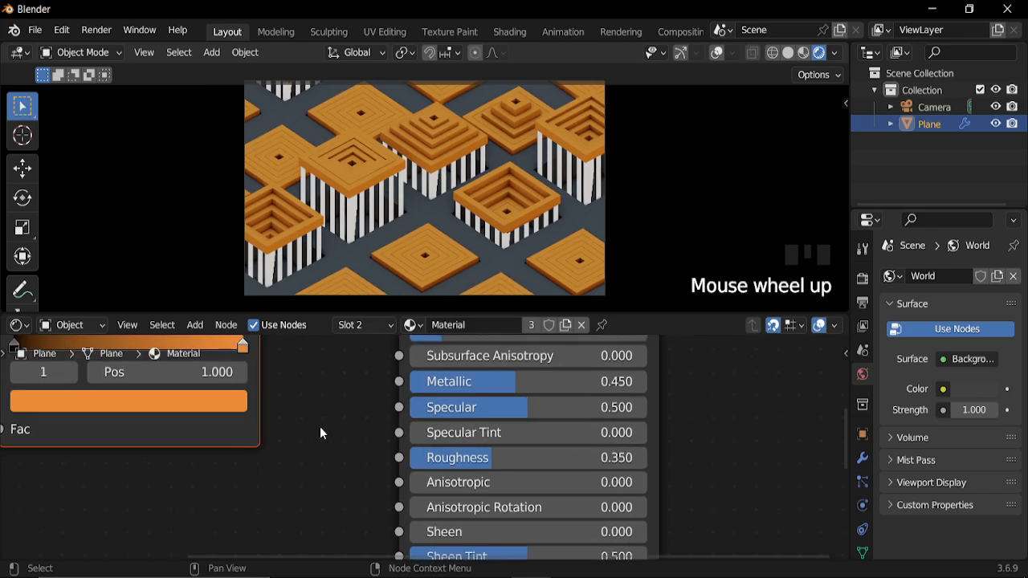
{"action": "scroll", "coordinate": [319, 434], "scroll_direction": "down", "scroll_amount": 8}
{"action": "middle_click_drag", "start_coordinate": [65, 438], "coordinate": [227, 441]}
{"action": "left_click_drag", "start_coordinate": [195, 402], "coordinate": [450, 477]}
{"action": "left_click", "coordinate": [411, 326]}
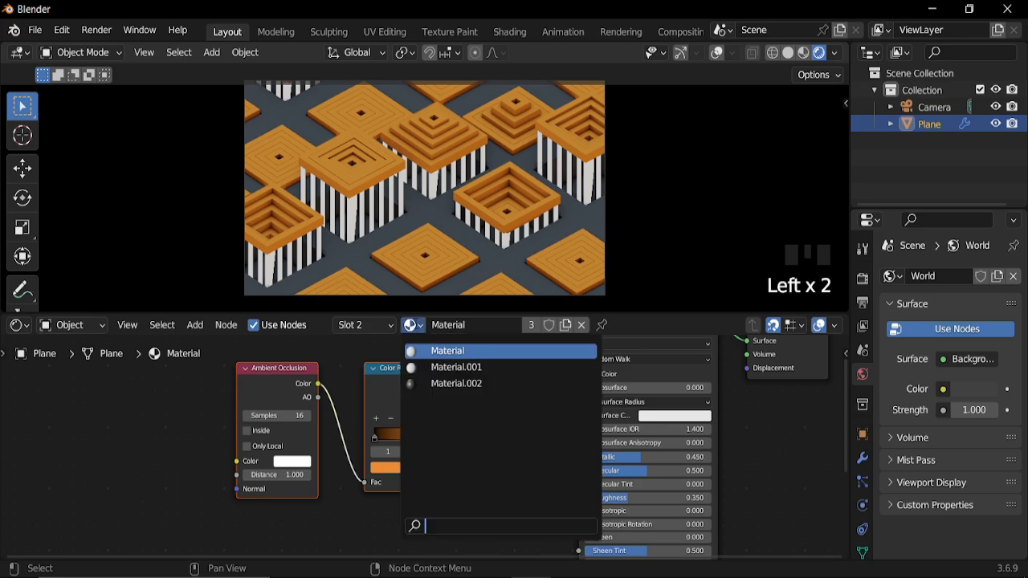
{"action": "left_click_drag", "start_coordinate": [175, 403], "coordinate": [448, 469]}
{"action": "key", "text": "ctrl+c"}
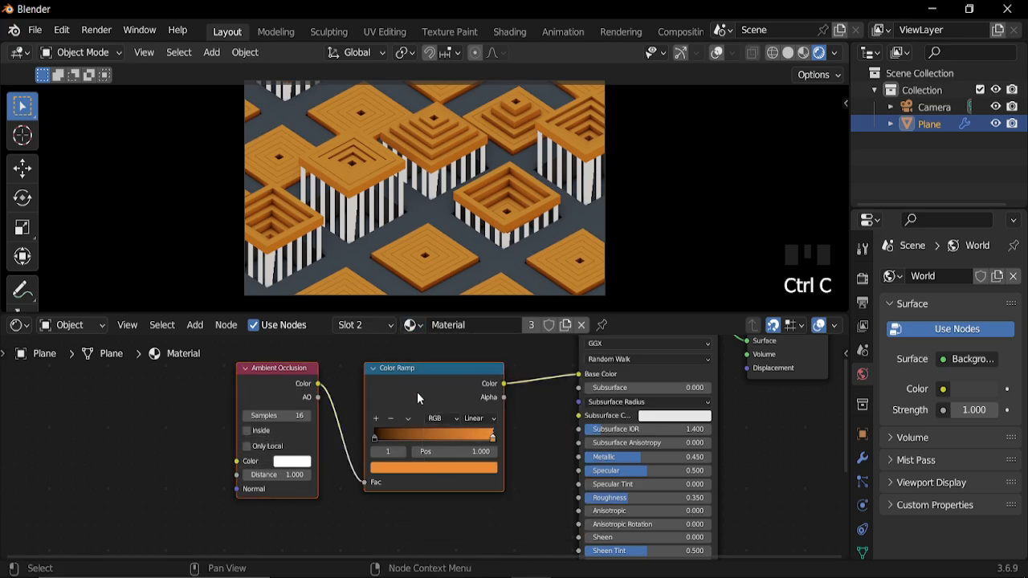
{"action": "left_click", "coordinate": [410, 325]}
{"action": "left_click", "coordinate": [456, 367]}
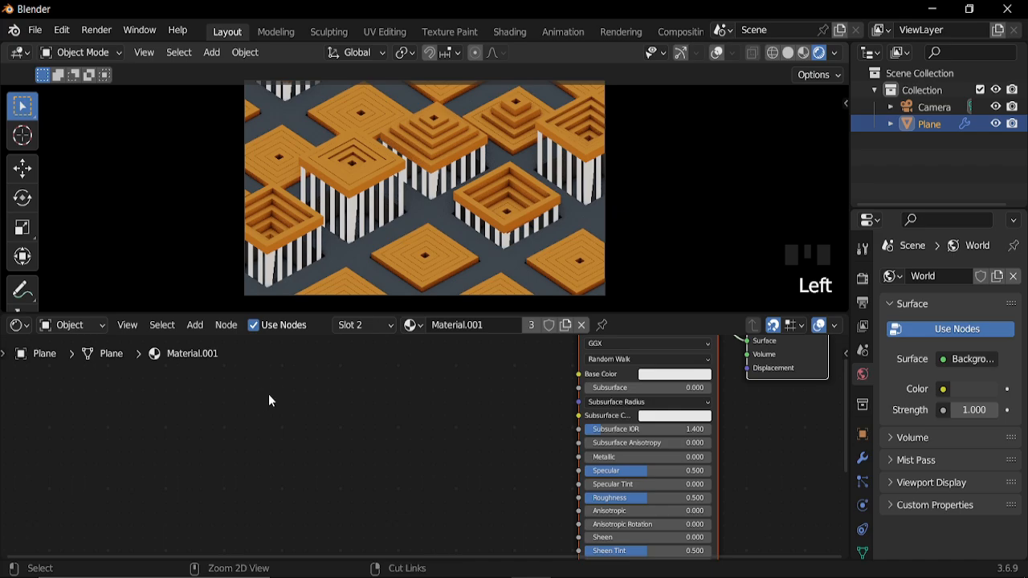
Step: Paste the copied Ambient Occlusion and Color Ramp nodes into Material.001 and connect the ramp's Color output to Base Color
{"action": "key", "text": "ctrl+v"}
{"action": "middle_click_drag", "start_coordinate": [469, 393], "coordinate": [403, 410]}
{"action": "left_click_drag", "start_coordinate": [376, 379], "coordinate": [542, 404]}
Step: Recolor the end stop of Material.001's Color Ramp to light grey by sampling white and lowering its brightness
{"action": "left_click", "coordinate": [353, 464]}
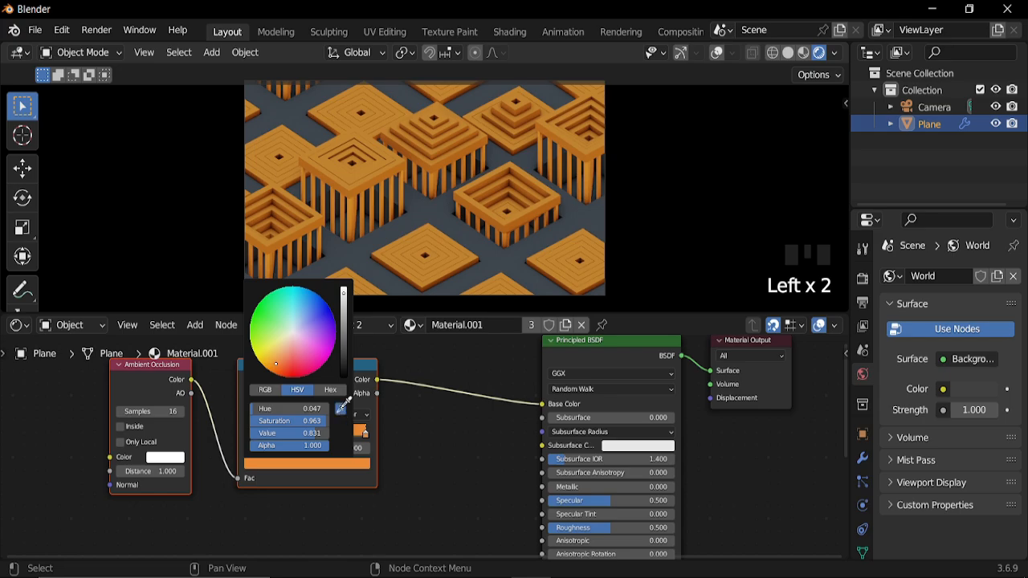
{"action": "left_click", "coordinate": [340, 409]}
{"action": "left_click", "coordinate": [177, 452]}
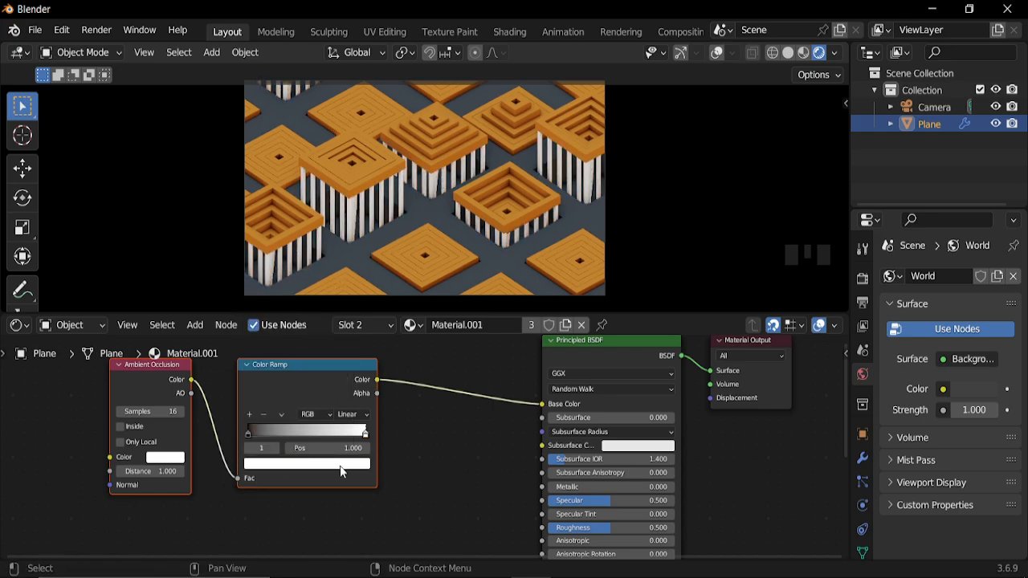
{"action": "left_click", "coordinate": [340, 463]}
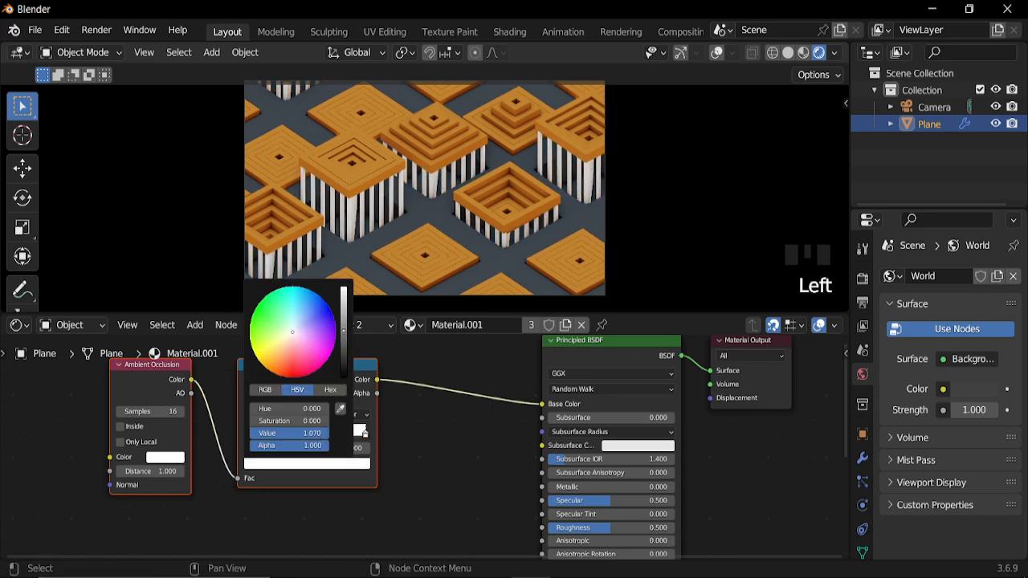
{"action": "left_click", "coordinate": [345, 343]}
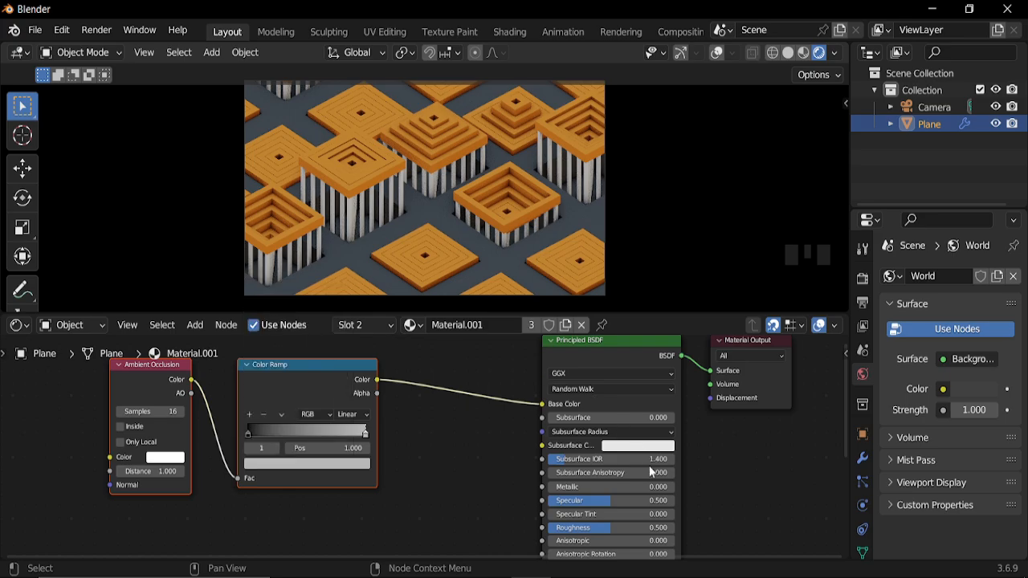
Step: Set Material.001's metallic to 0.95 and its roughness to 0.3
{"action": "middle_click_drag", "start_coordinate": [642, 508], "coordinate": [506, 440]}
{"action": "left_click", "coordinate": [503, 433]}
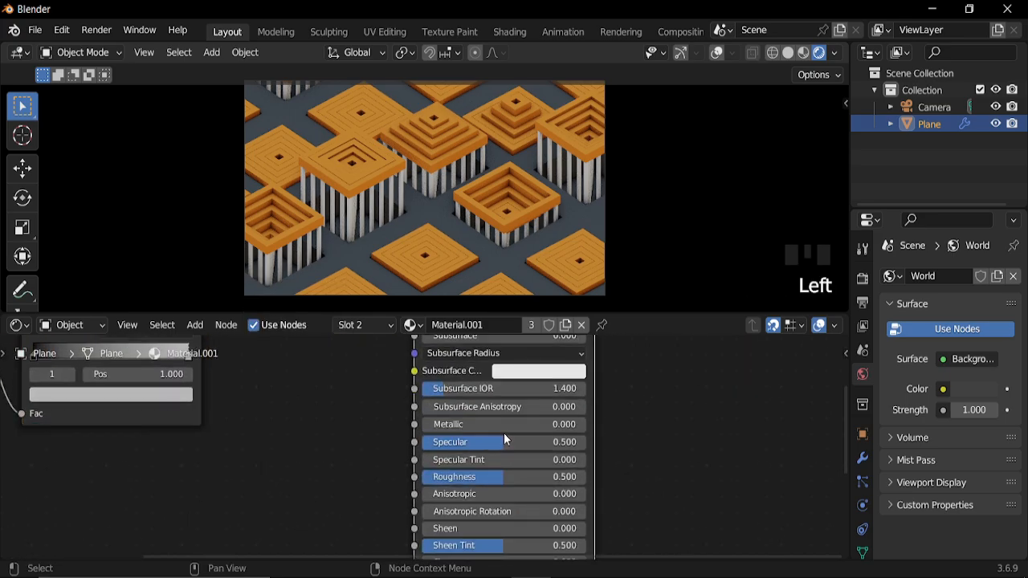
{"action": "left_click", "coordinate": [503, 433]}
{"action": "left_click", "coordinate": [505, 424]}
{"action": "type", "text": "0."}
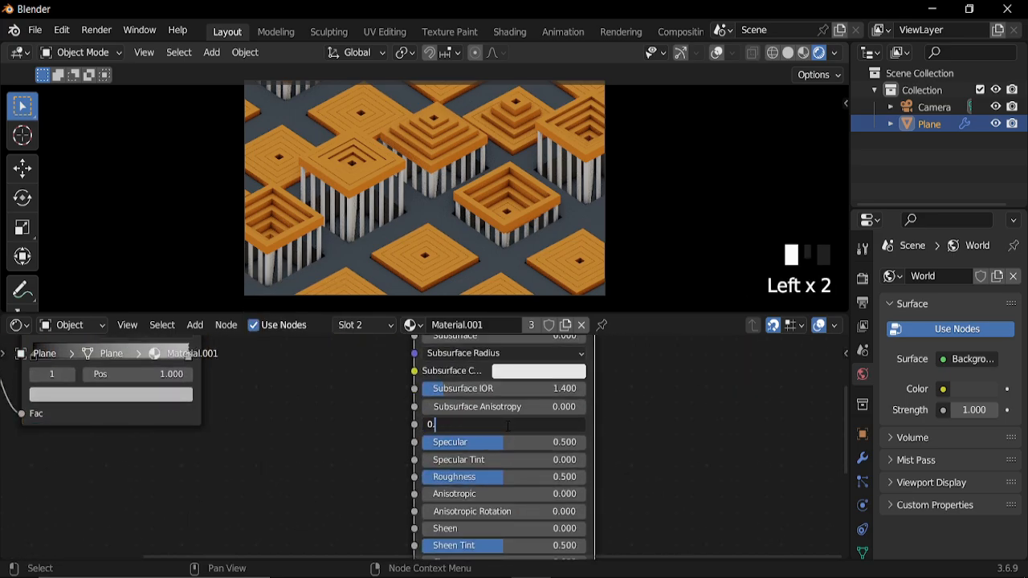
{"action": "type", "text": "95"}
{"action": "key", "text": "Return"}
{"action": "middle_click_drag", "start_coordinate": [514, 440], "coordinate": [530, 433]}
{"action": "left_click", "coordinate": [526, 430]}
{"action": "type", "text": "0"}
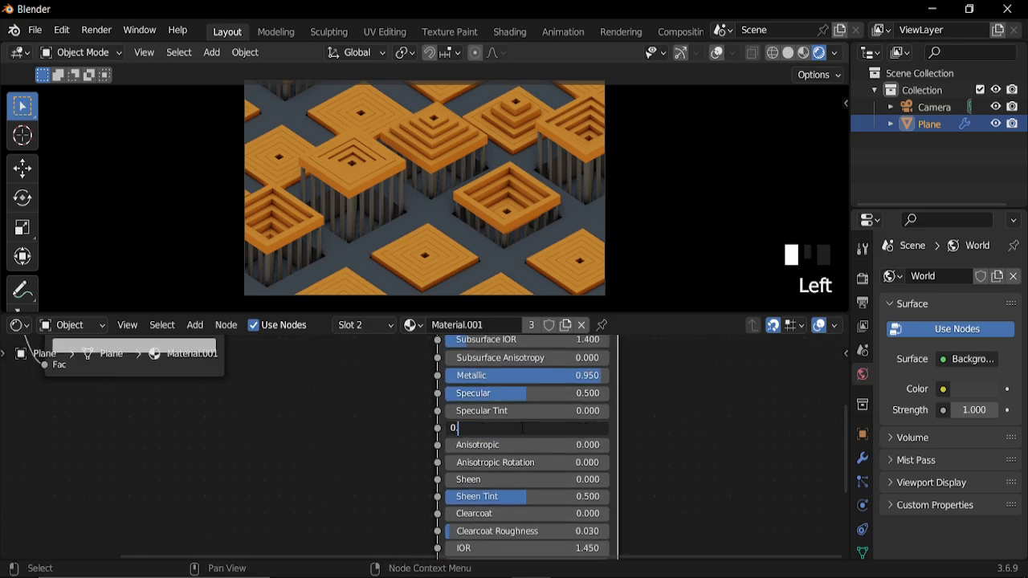
{"action": "type", "text": ".3"}
{"action": "key", "text": "Return"}
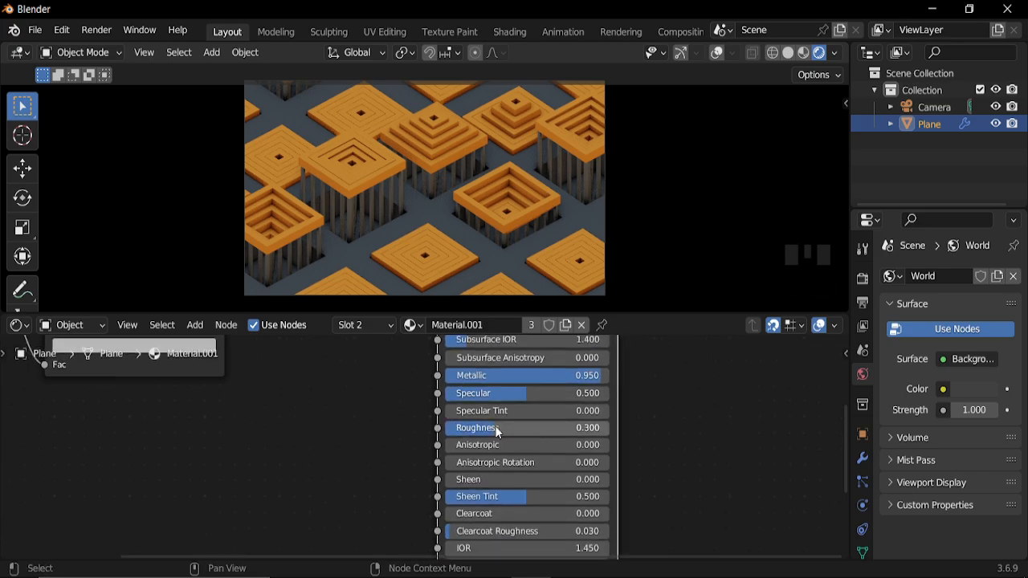
Step: Play the animation in short bursts to examine the new rod material on the moving tiles
{"action": "scroll", "coordinate": [300, 383], "scroll_direction": "down", "scroll_amount": 3}
{"action": "middle_click_drag", "start_coordinate": [300, 383], "coordinate": [507, 464]}
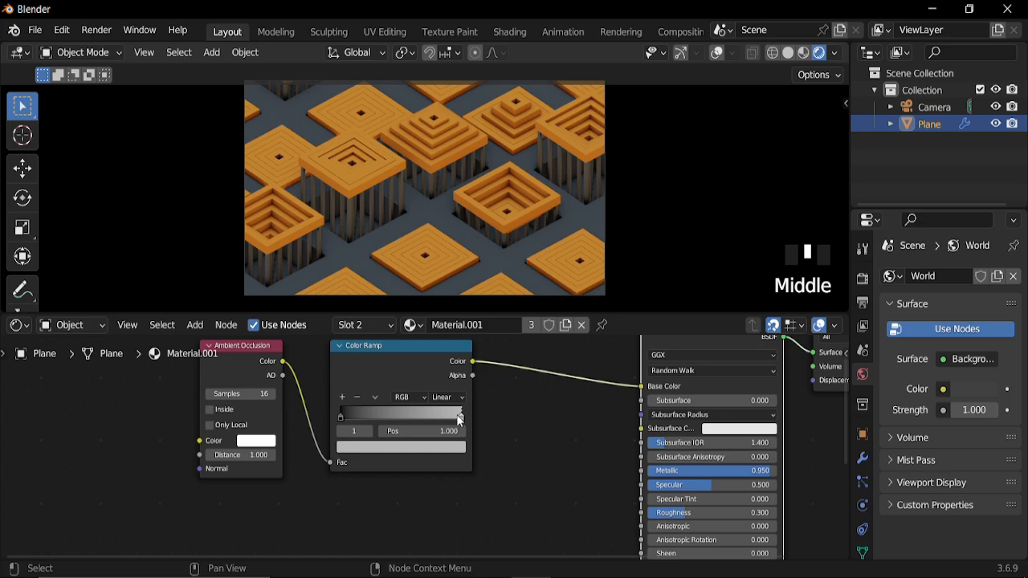
{"action": "scroll", "coordinate": [514, 422], "scroll_direction": "down", "scroll_amount": 3}
{"action": "middle_click_drag", "start_coordinate": [641, 353], "coordinate": [567, 342]}
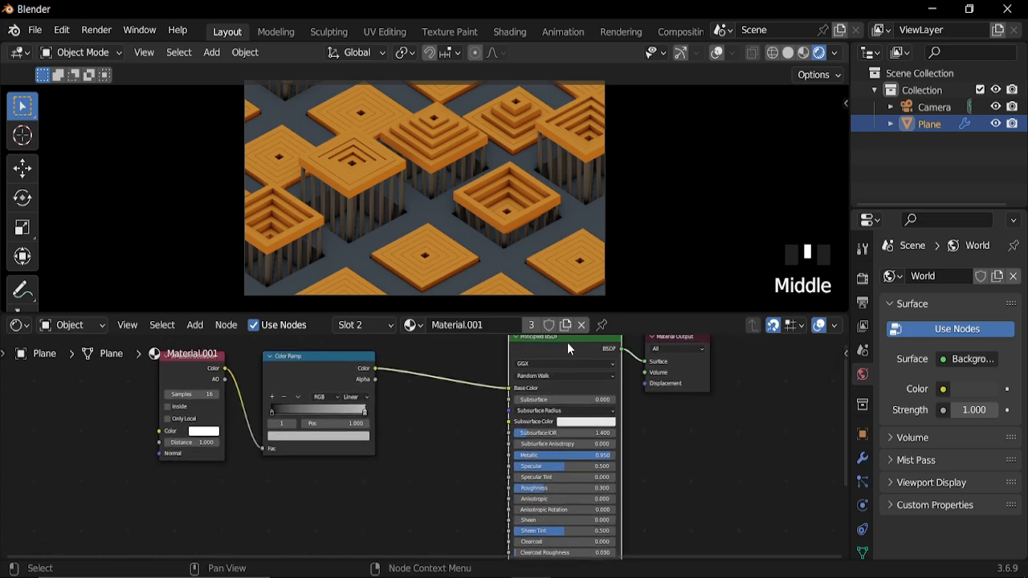
{"action": "key", "text": "space"}
{"action": "key", "text": "space"}
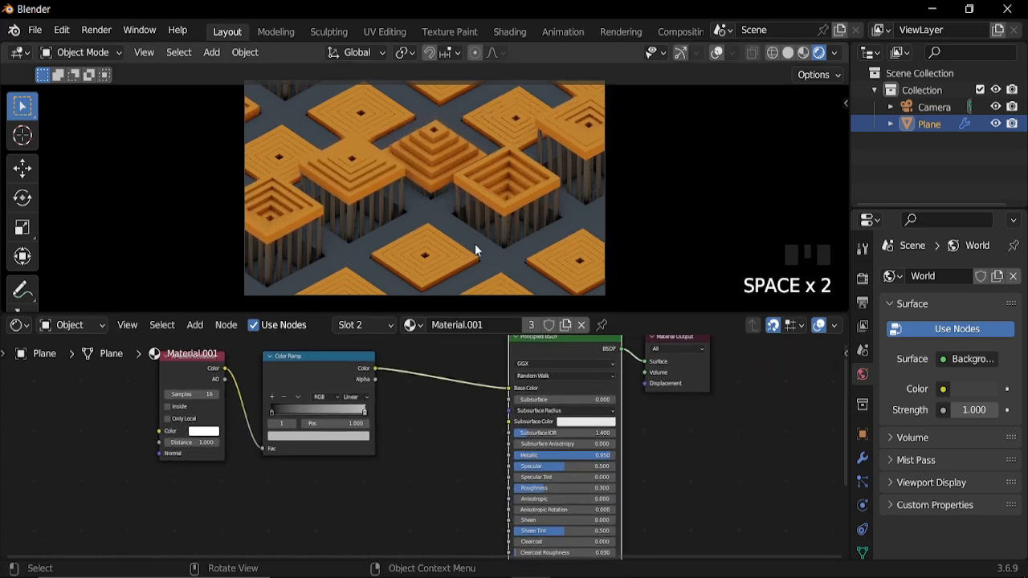
{"action": "key", "text": "space"}
{"action": "key", "text": "space"}
{"action": "key", "text": "space"}
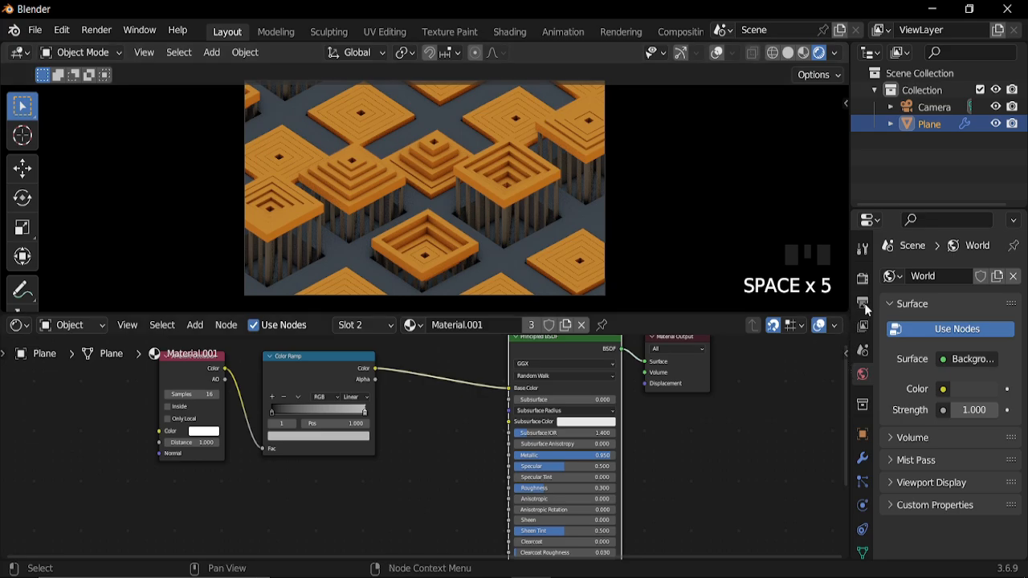
Step: Load cyclorama_hard_light_4k.hdr as the world's environment texture and enable Scene World lighting in the rendered viewport
{"action": "left_click", "coordinate": [861, 278]}
{"action": "left_click", "coordinate": [862, 376]}
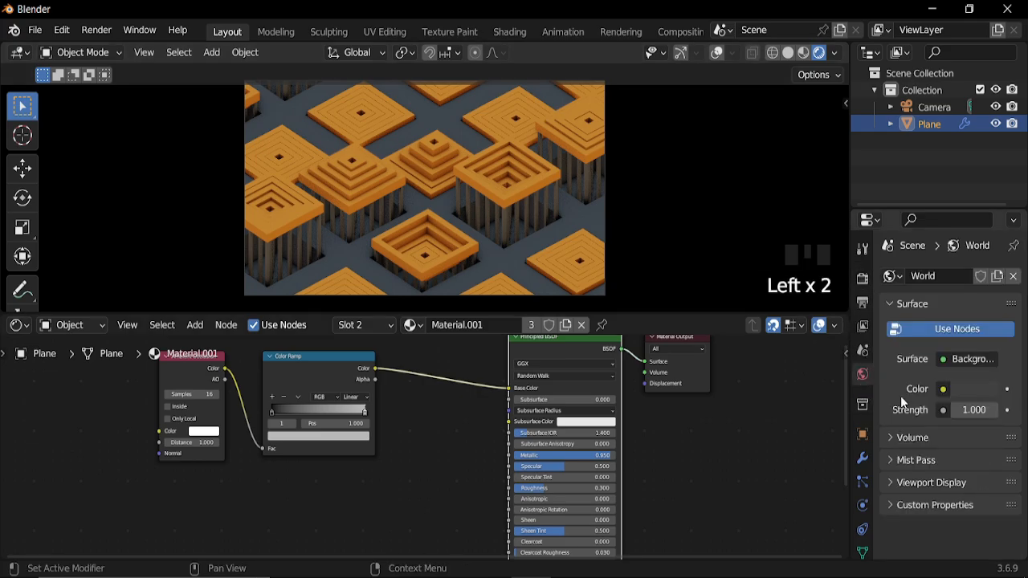
{"action": "left_click_drag", "start_coordinate": [943, 390], "coordinate": [637, 203]}
{"action": "left_click", "coordinate": [993, 412]}
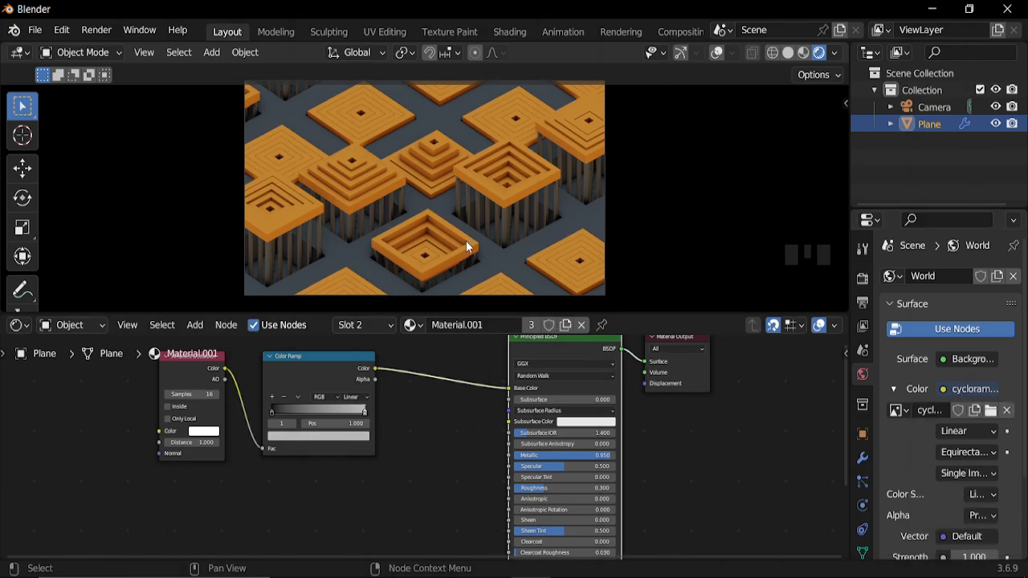
{"action": "left_click", "coordinate": [835, 53]}
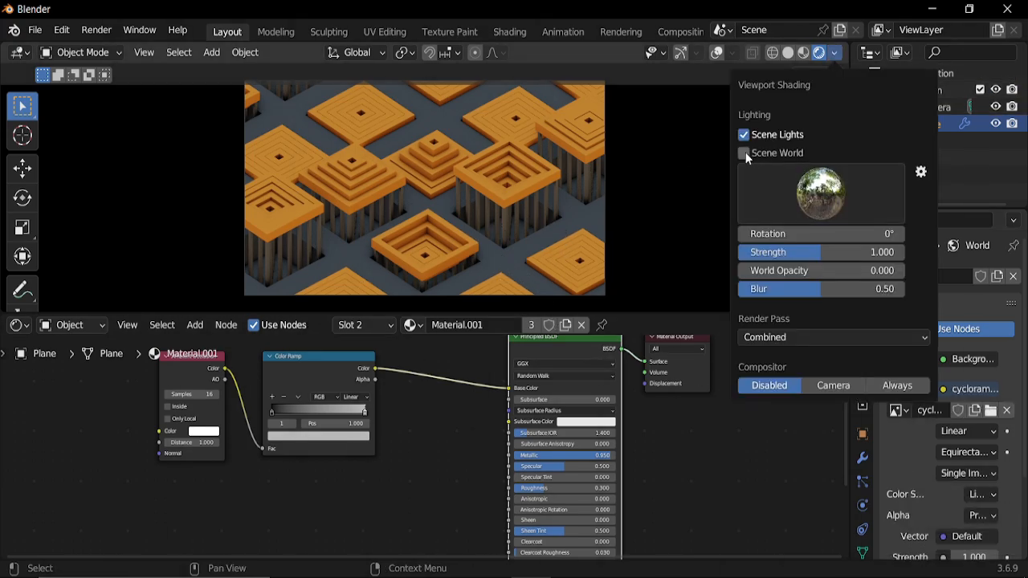
{"action": "left_click", "coordinate": [745, 152]}
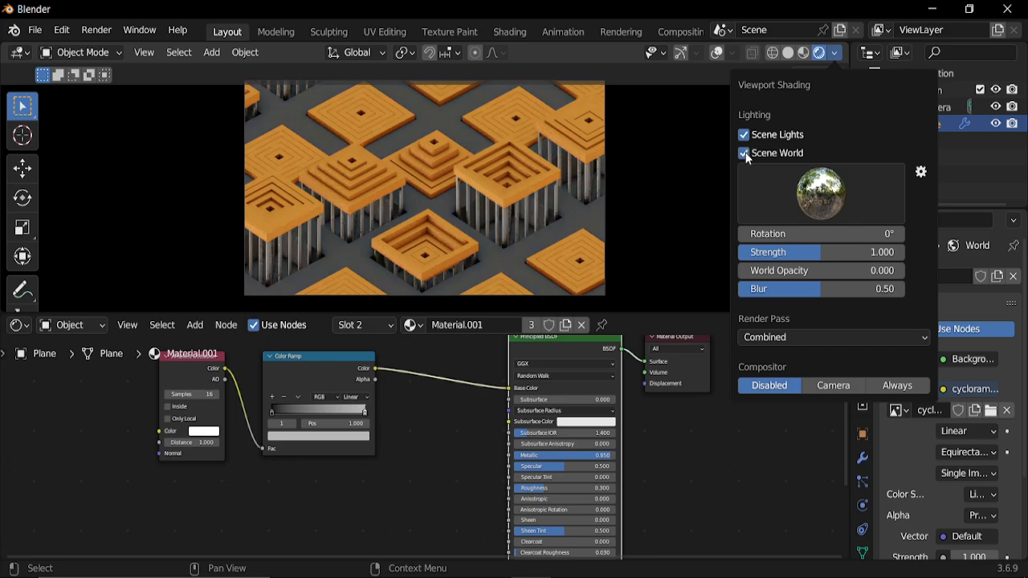
Step: Add Texture Coordinate and Mapping nodes to the world's environment texture, feeding the Mapping vector from the Object output
{"action": "left_click", "coordinate": [87, 330]}
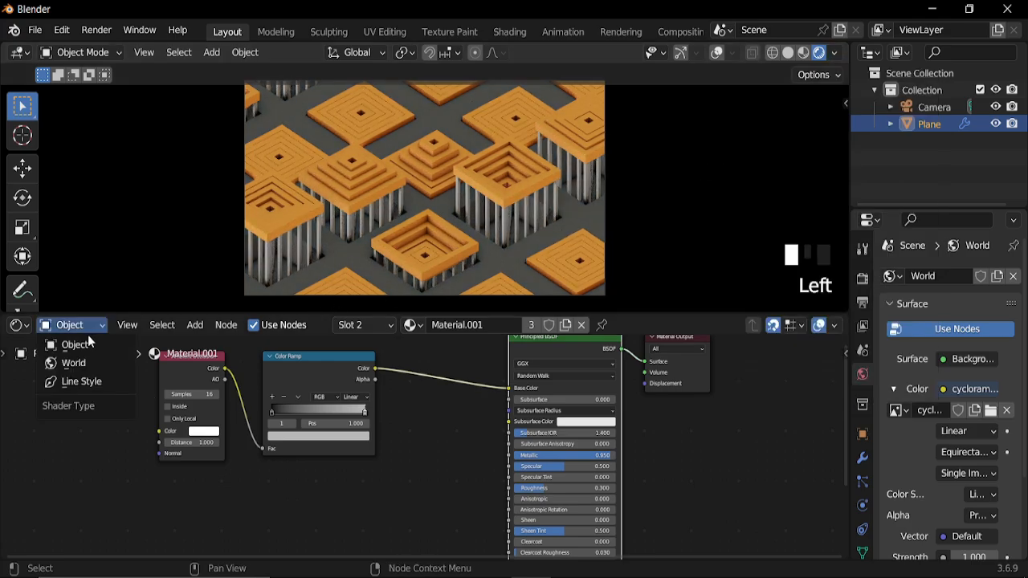
{"action": "left_click", "coordinate": [96, 365]}
{"action": "middle_click_drag", "start_coordinate": [396, 410], "coordinate": [504, 379]}
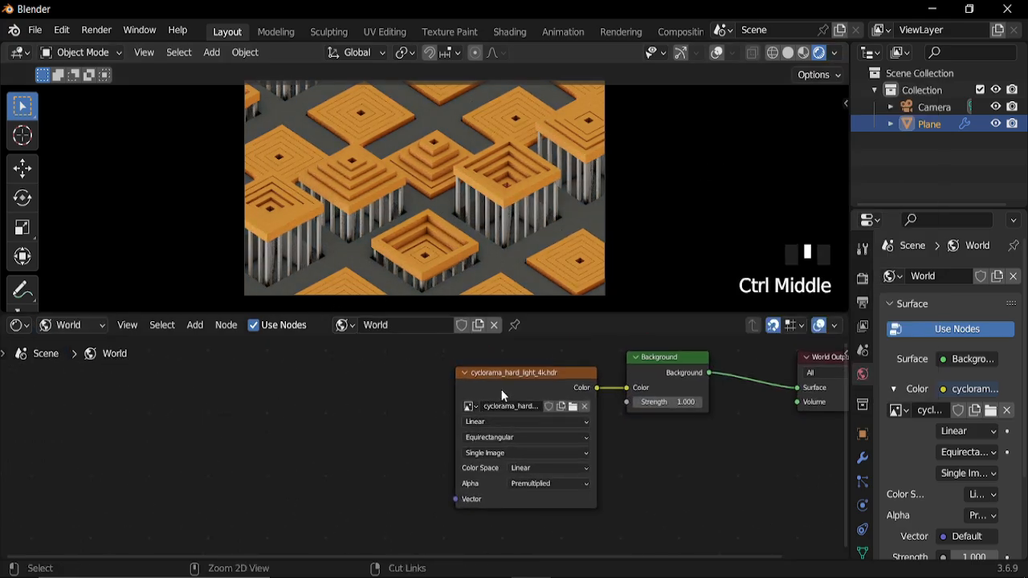
{"action": "left_click", "coordinate": [504, 379]}
{"action": "key", "text": "ctrl+t"}
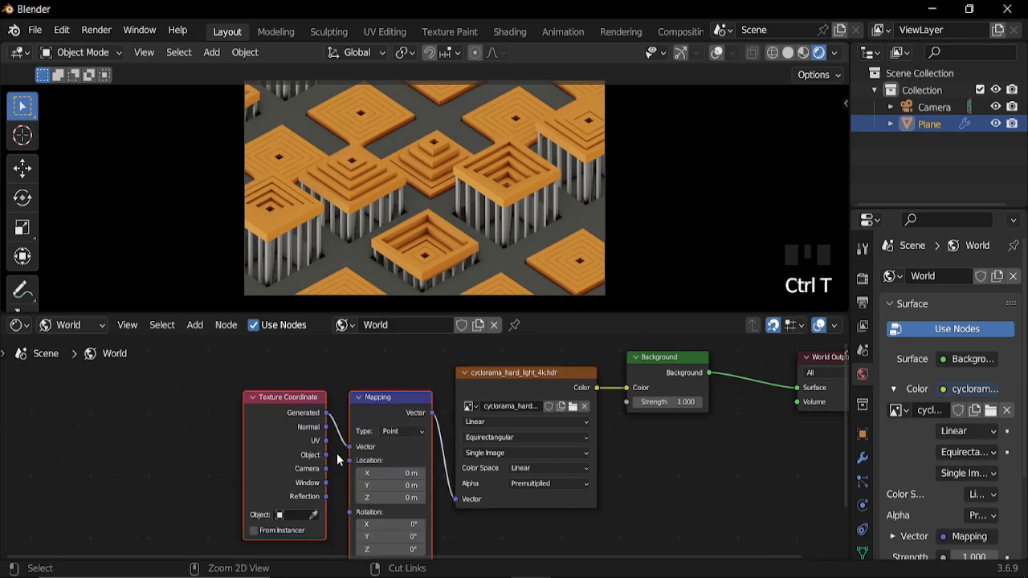
{"action": "left_click_drag", "start_coordinate": [327, 454], "coordinate": [350, 446]}
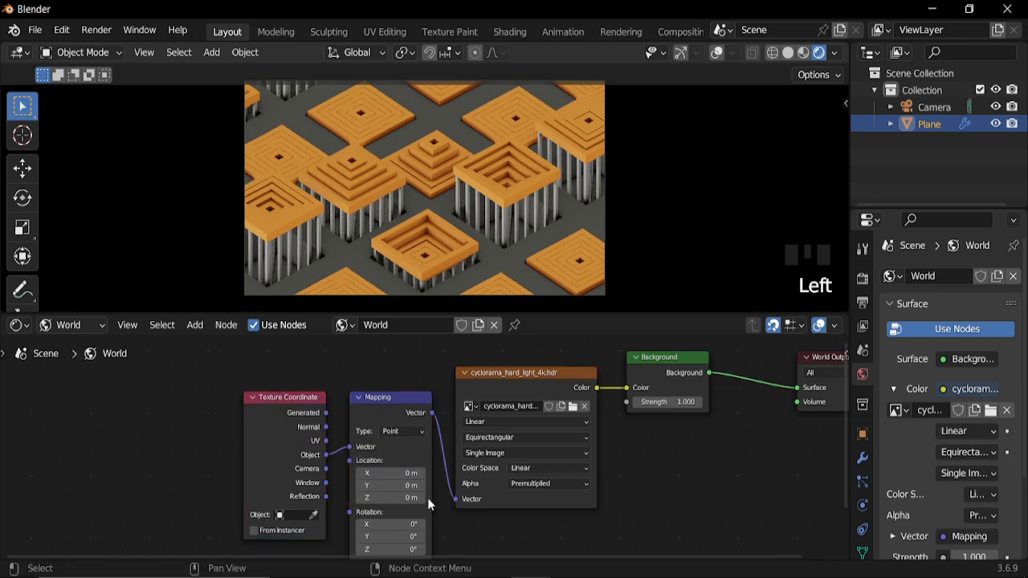
Step: Set the Z rotation of the world's Mapping node to 128°
{"action": "middle_click_drag", "start_coordinate": [434, 472], "coordinate": [465, 367]}
{"action": "middle_click_drag", "start_coordinate": [482, 468], "coordinate": [474, 433], "text": "ctrl"}
{"action": "left_click_drag", "start_coordinate": [431, 447], "coordinate": [523, 447]}
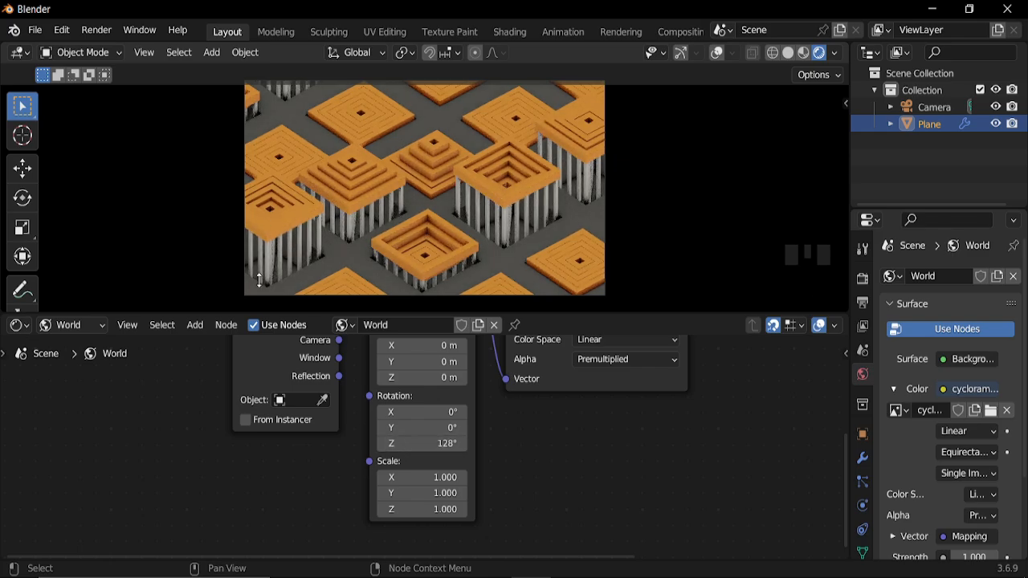
Step: Play the animation to check the tiles and rods under the rotated HDRI lighting
{"action": "middle_click_drag", "start_coordinate": [455, 253], "coordinate": [451, 238], "text": "ctrl"}
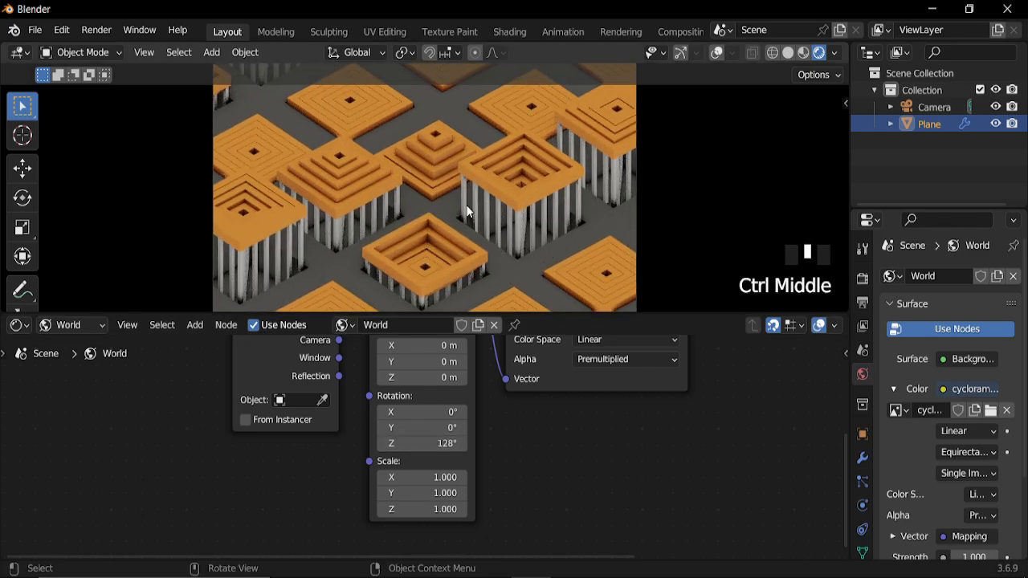
{"action": "key", "text": "space"}
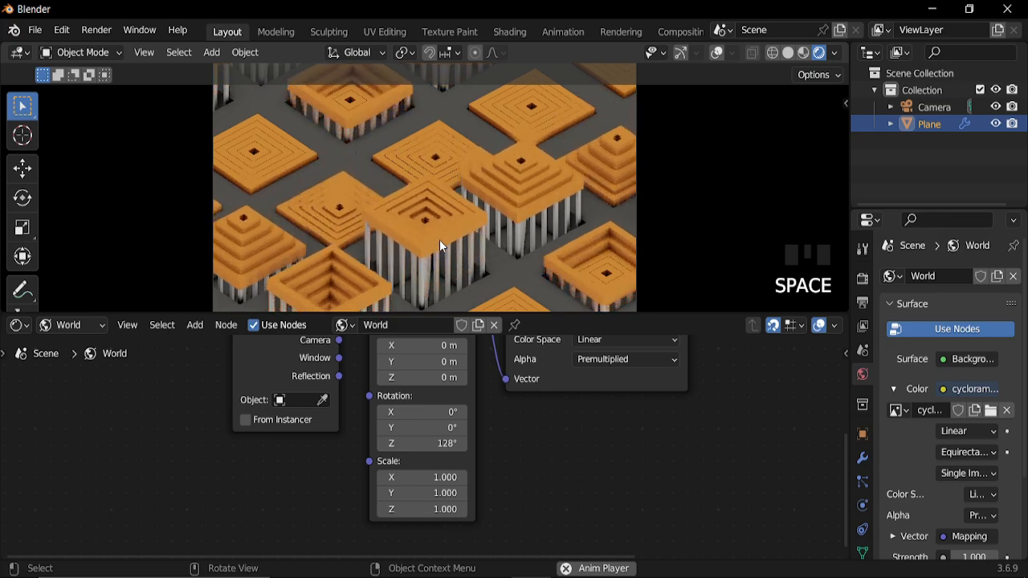
{"action": "left_click", "coordinate": [96, 31]}
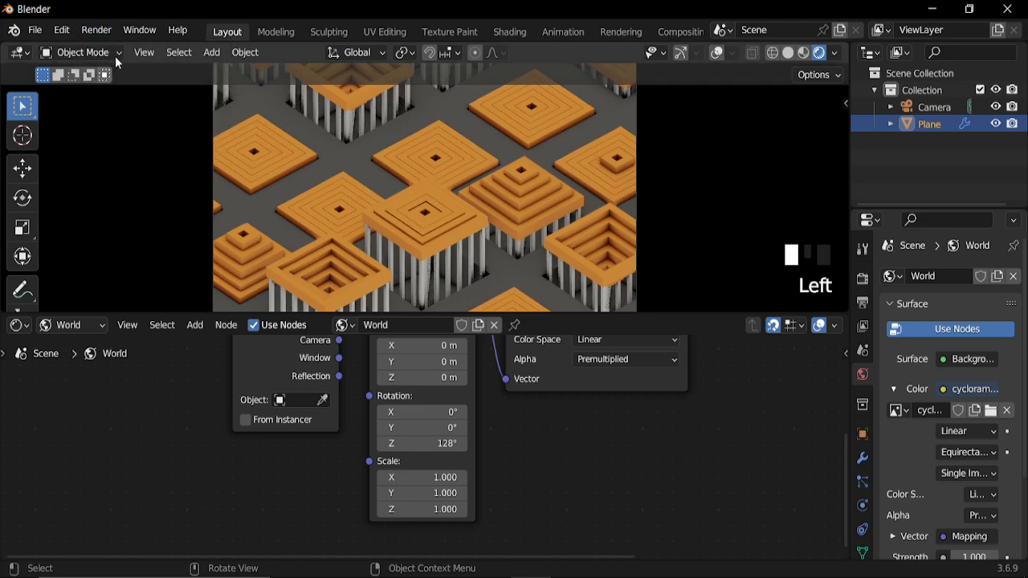
Step: Enable Screen Space Reflections with Refraction in the Eevee render settings
{"action": "left_click", "coordinate": [864, 281]}
{"action": "scroll", "coordinate": [927, 425], "scroll_direction": "down", "scroll_amount": 2}
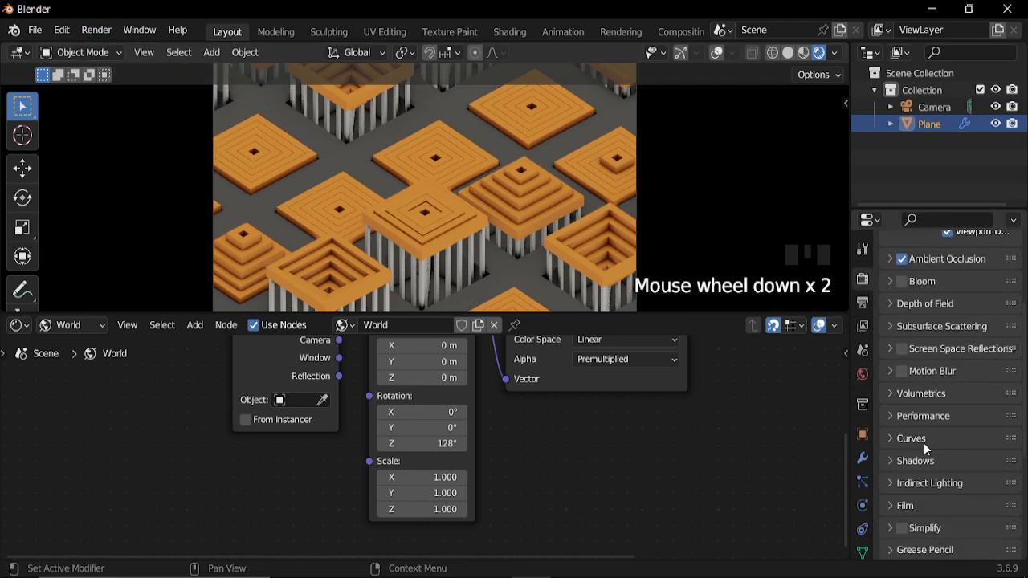
{"action": "left_click", "coordinate": [900, 348]}
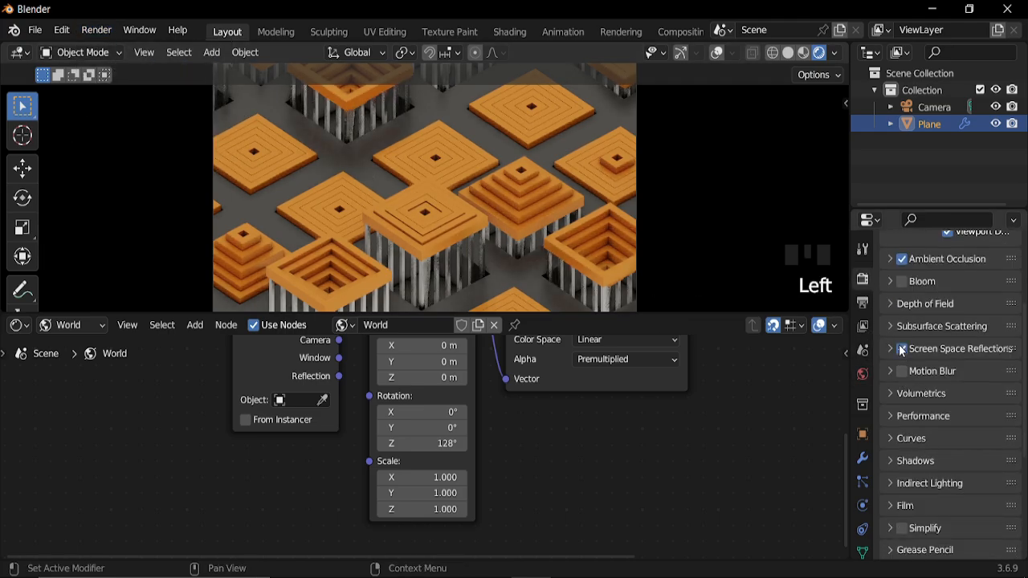
{"action": "left_click", "coordinate": [891, 352]}
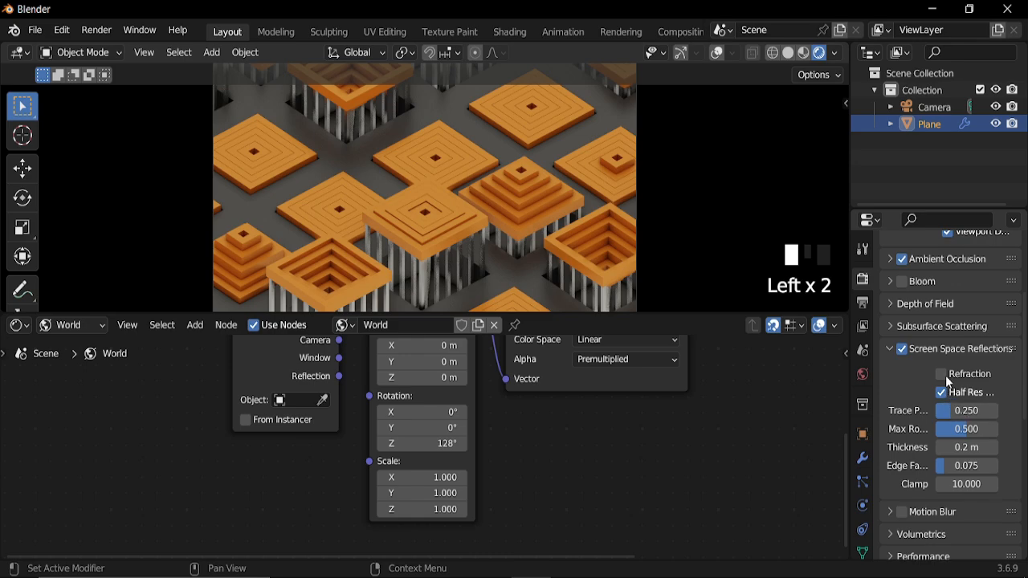
{"action": "left_click", "coordinate": [941, 374]}
{"action": "scroll", "coordinate": [905, 494], "scroll_direction": "down", "scroll_amount": 12}
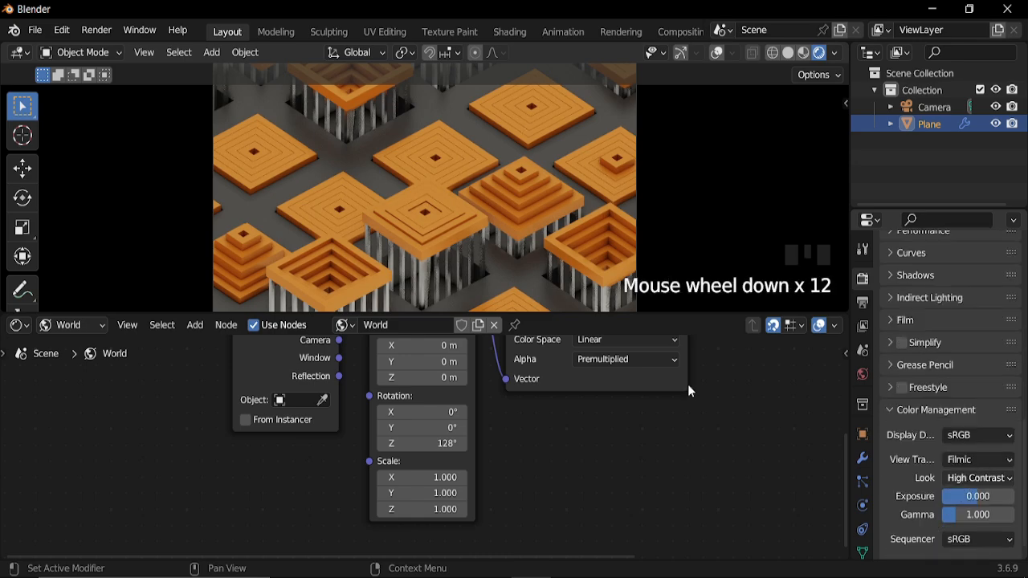
Step: Switch the render engine from Eevee to Cycles
{"action": "left_click", "coordinate": [102, 32]}
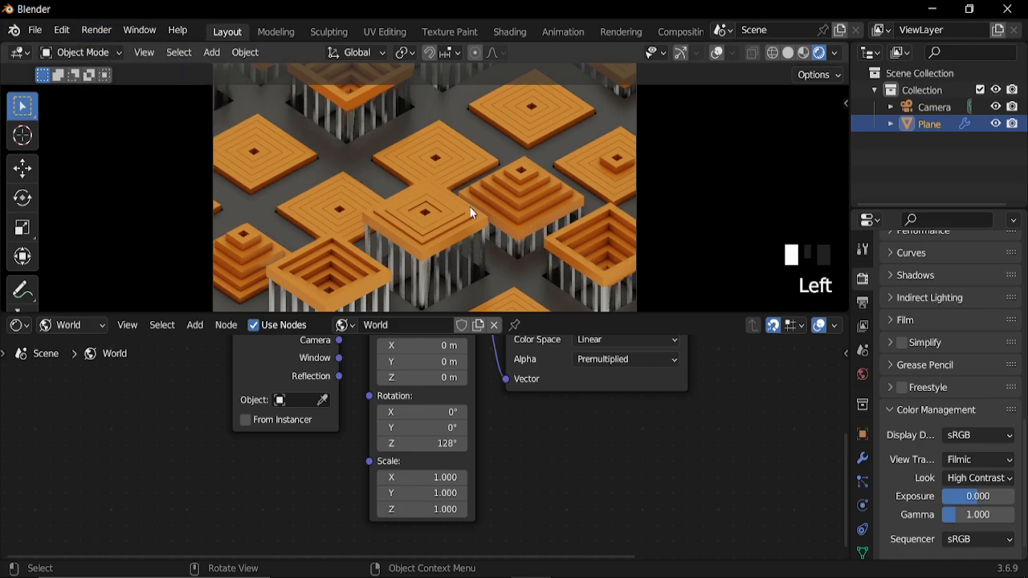
{"action": "scroll", "coordinate": [470, 213], "scroll_direction": "down", "scroll_amount": 2}
{"action": "scroll", "coordinate": [943, 339], "scroll_direction": "up", "scroll_amount": 8}
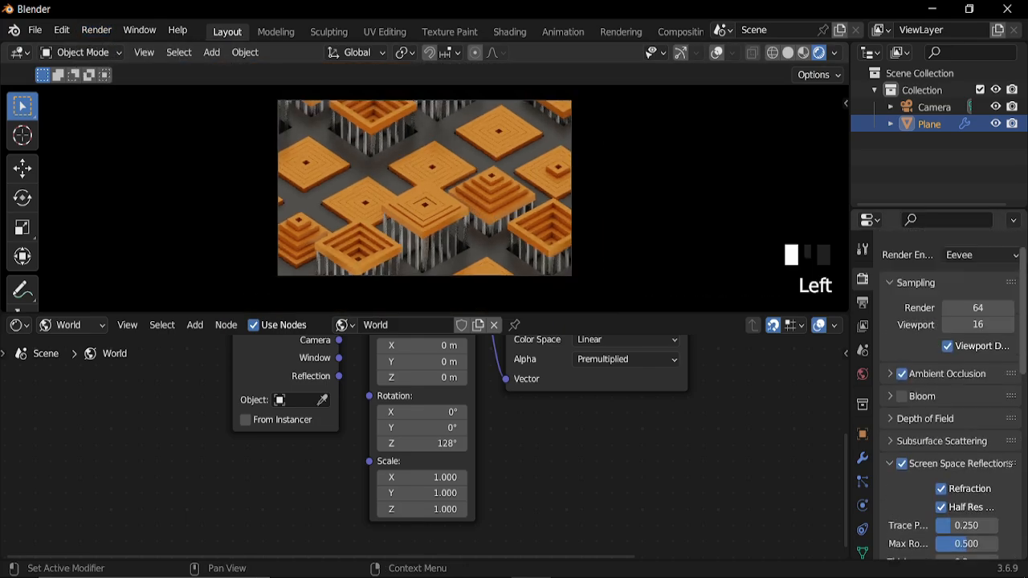
{"action": "scroll", "coordinate": [979, 276], "scroll_direction": "up", "scroll_amount": 1}
{"action": "left_click", "coordinate": [979, 276]}
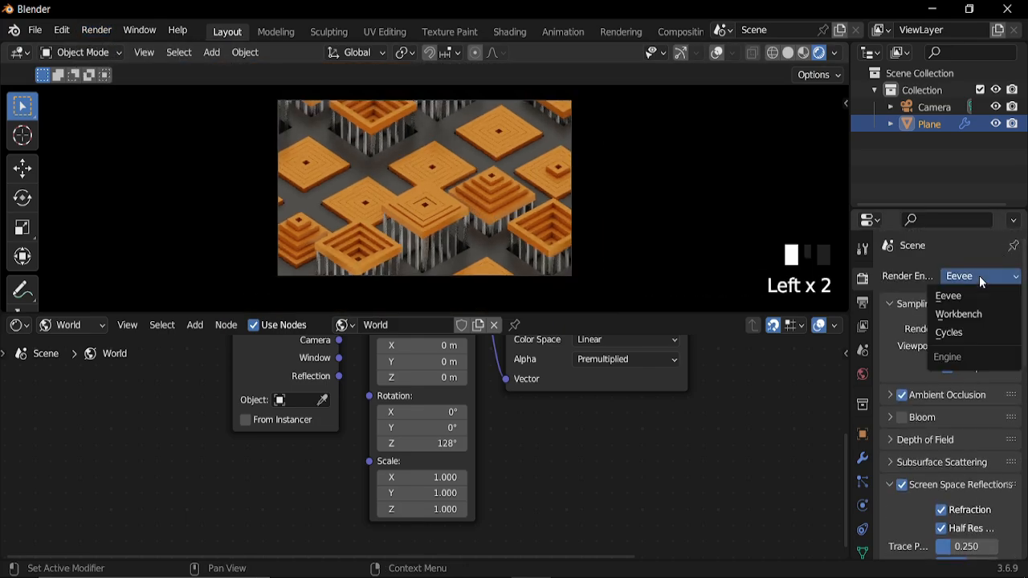
{"action": "left_click", "coordinate": [951, 332]}
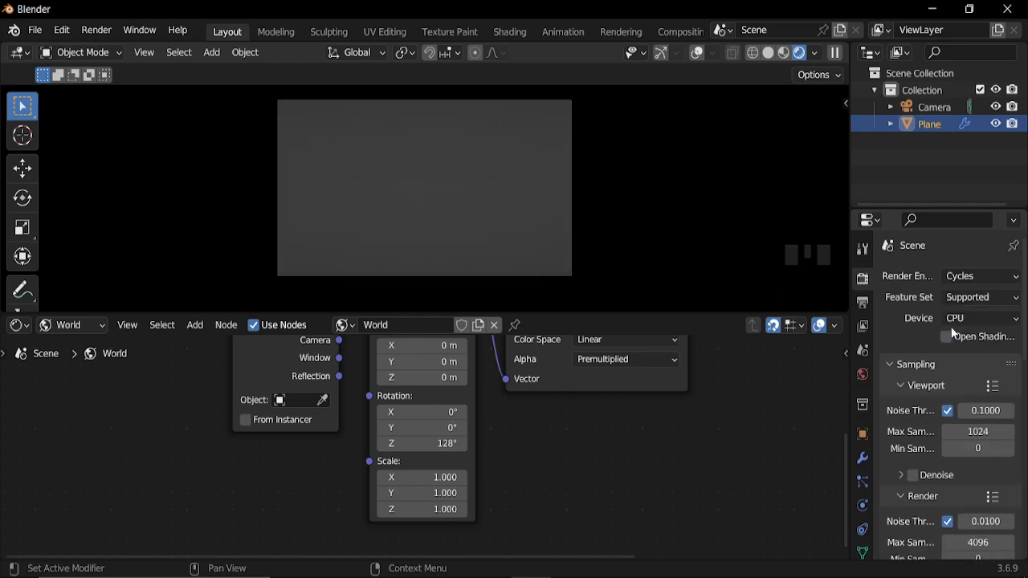
Step: Enable Cycles viewport denoising and set the viewport's maximum samples to 128
{"action": "left_click", "coordinate": [913, 475]}
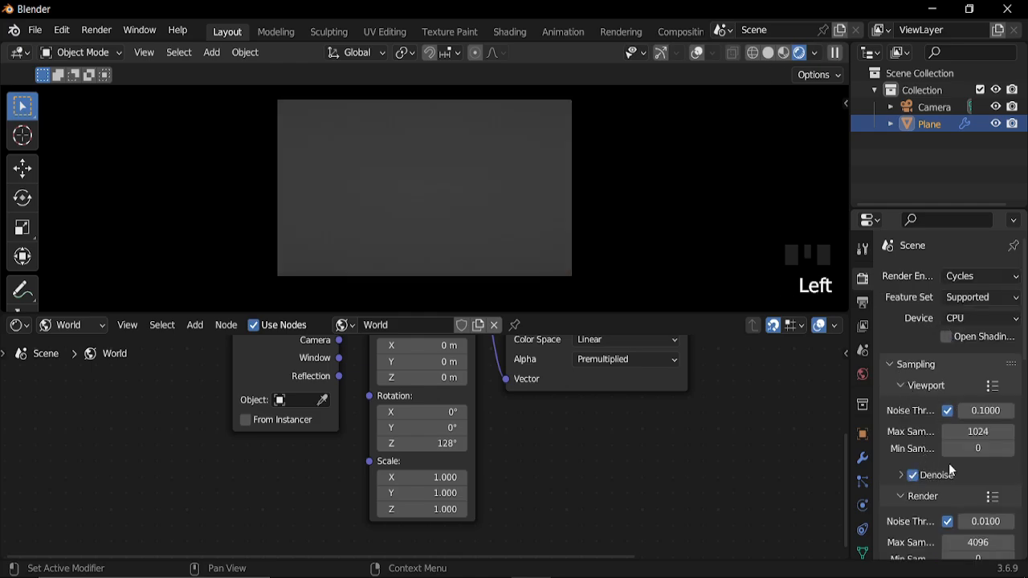
{"action": "left_click", "coordinate": [982, 431]}
{"action": "type", "text": "128"}
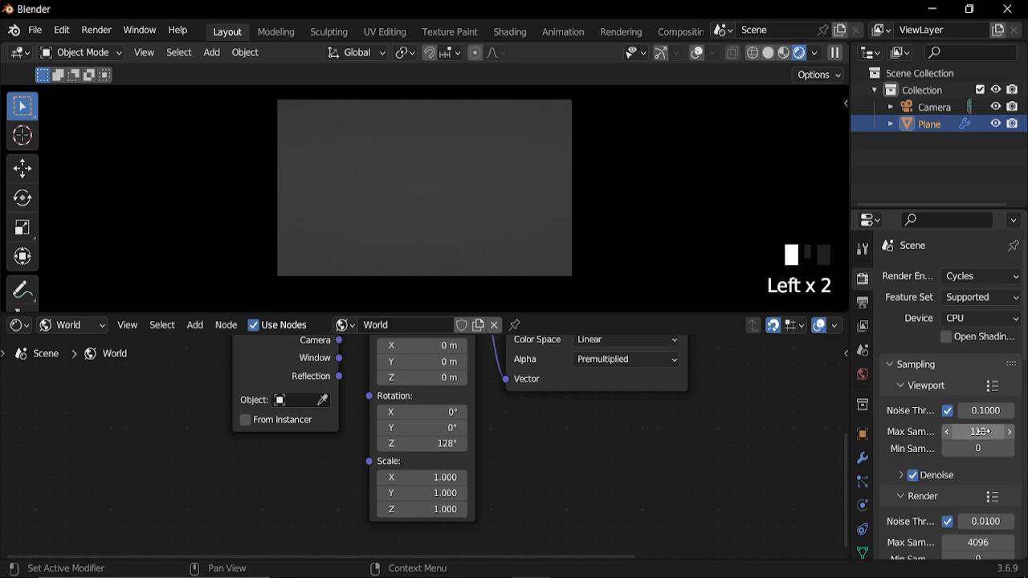
Step: Set the final render's maximum samples to 80
{"action": "scroll", "coordinate": [977, 436], "scroll_direction": "down", "scroll_amount": 2}
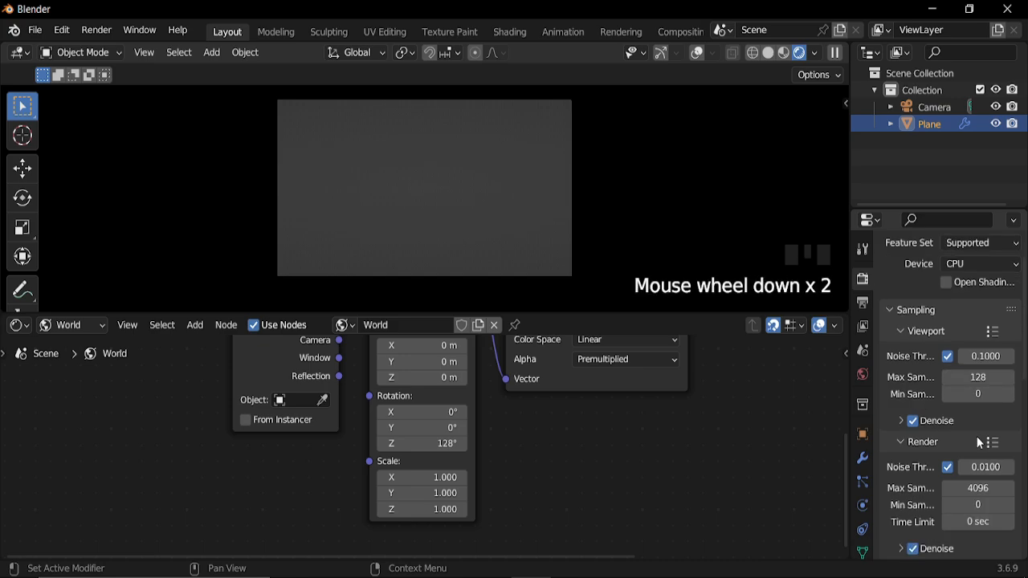
{"action": "left_click", "coordinate": [978, 487]}
{"action": "type", "text": "8"}
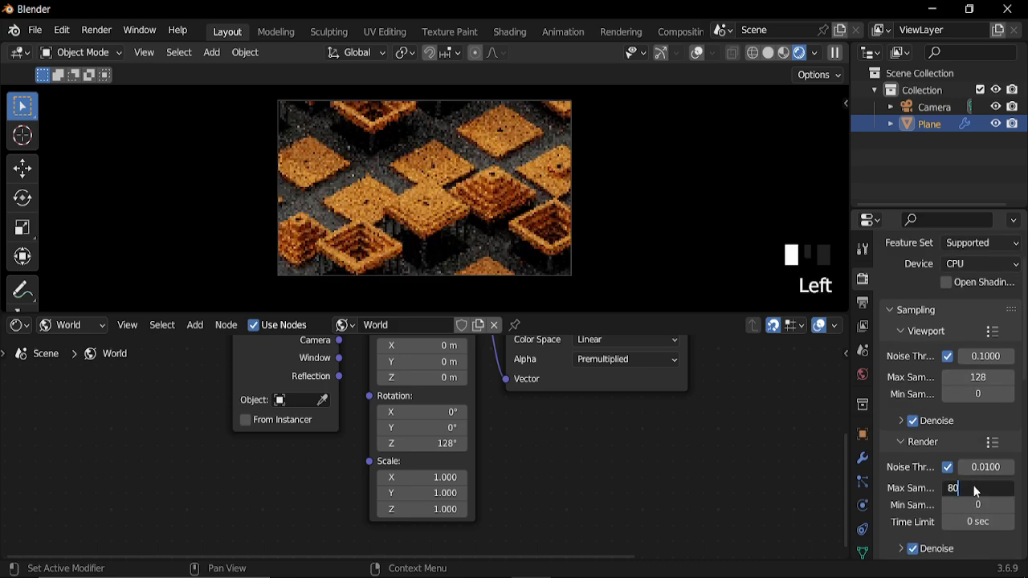
{"action": "type", "text": "0"}
{"action": "key", "text": "Return"}
Step: Review the remaining Cycles settings and start the animation render
{"action": "scroll", "coordinate": [936, 485], "scroll_direction": "down", "scroll_amount": 4}
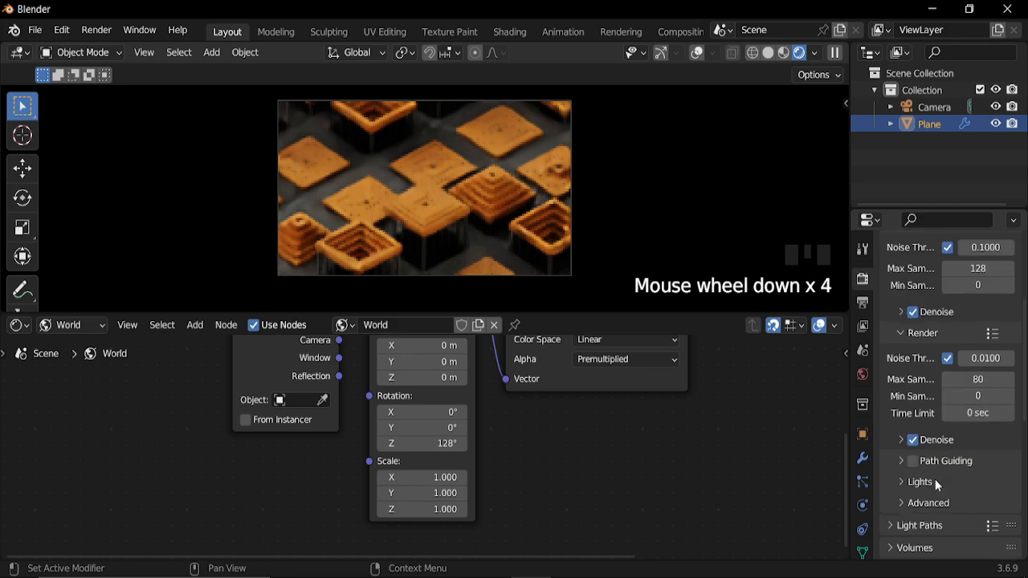
{"action": "scroll", "coordinate": [932, 479], "scroll_direction": "down", "scroll_amount": 7}
{"action": "scroll", "coordinate": [929, 485], "scroll_direction": "down", "scroll_amount": 2}
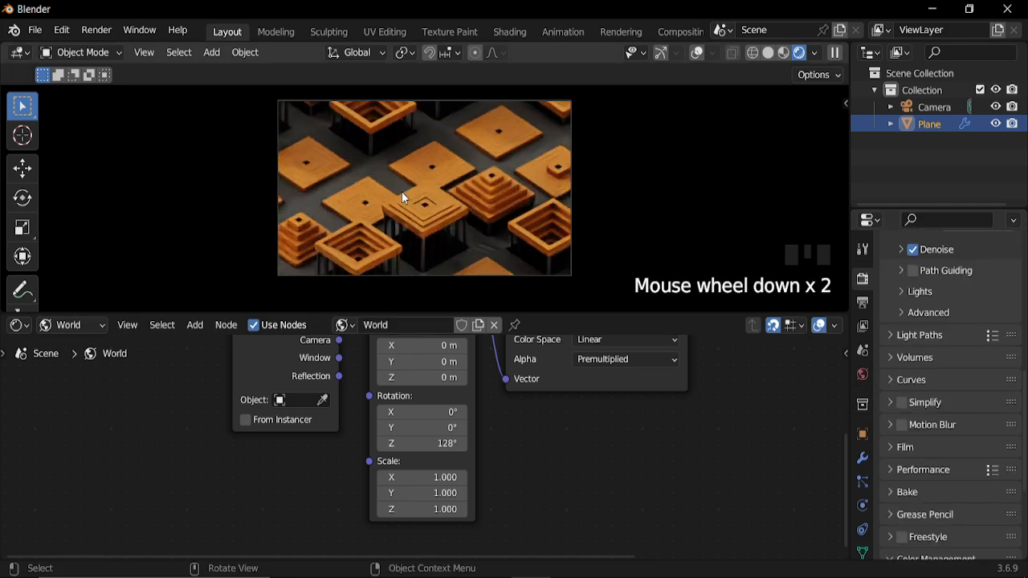
{"action": "left_click", "coordinate": [96, 29]}
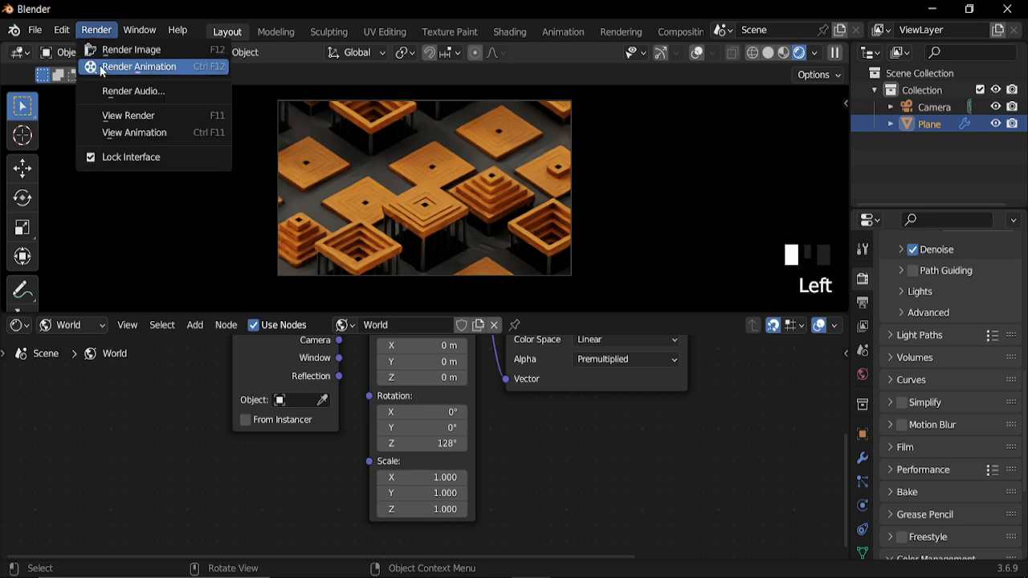